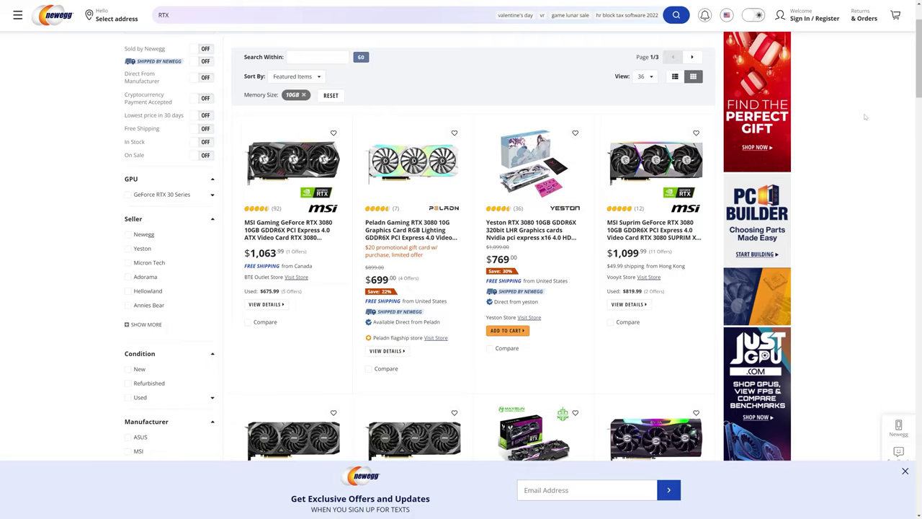
{"action": "scroll", "coordinate": [863, 117], "scroll_direction": "down", "scroll_amount": 3}
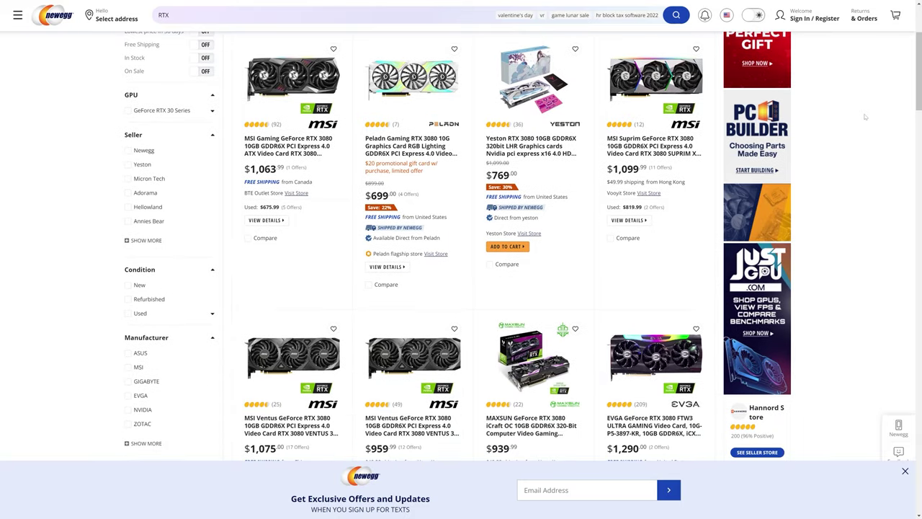
{"action": "scroll", "coordinate": [864, 116], "scroll_direction": "down", "scroll_amount": 2}
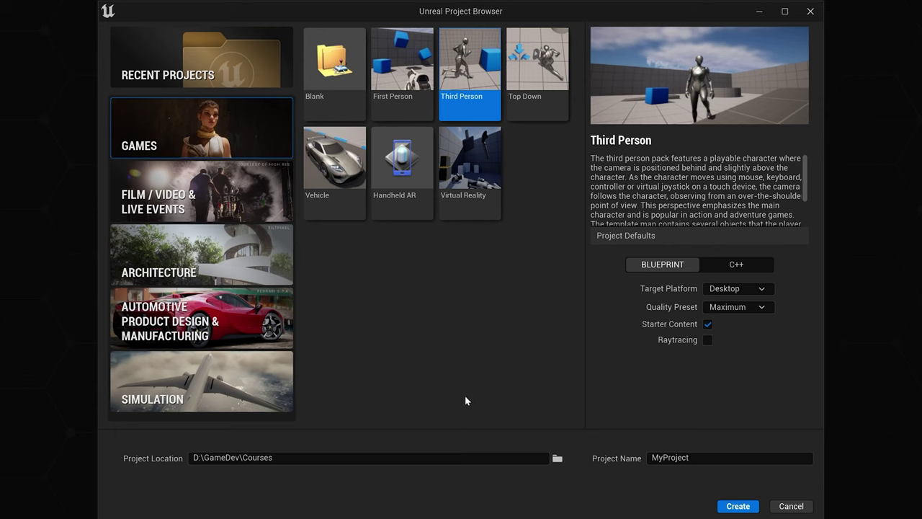
- Create the Third Person project in the IntroToUnreal\Unreal folder with the name MyFirstUnrealProject
{"action": "left_click", "coordinate": [558, 458]}
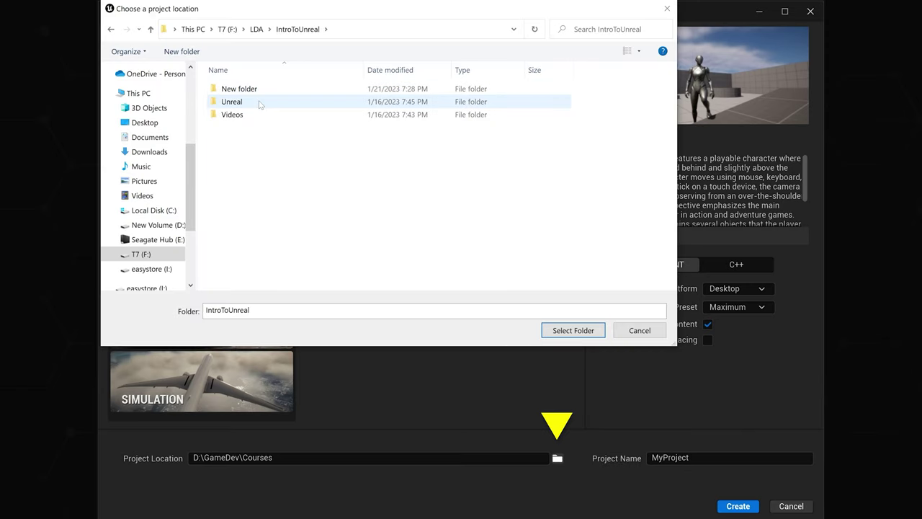
{"action": "double_click", "coordinate": [260, 105]}
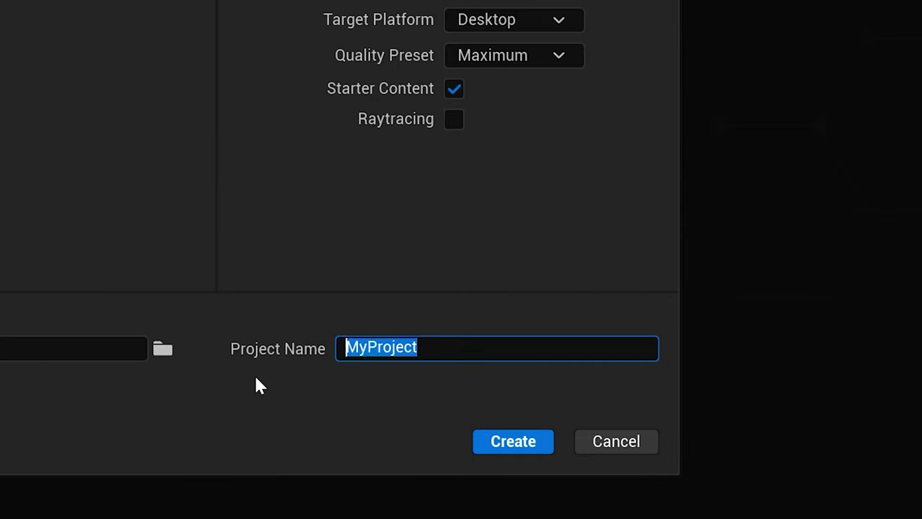
{"action": "type", "text": "My"}
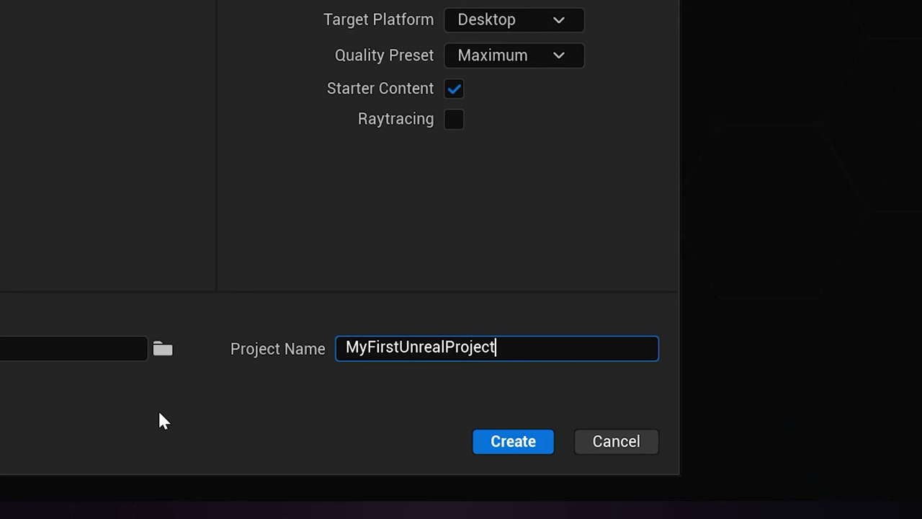
{"action": "left_click", "coordinate": [511, 448]}
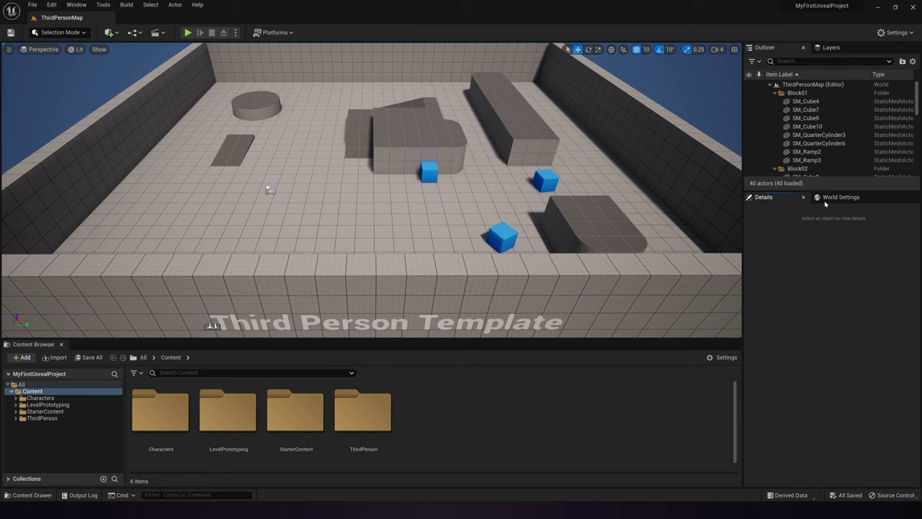
- Switch to File Explorer and create a desktop shortcut to MyFirstUnrealProject.uproject from inside the MyFirstUnrealProject folder
{"action": "mouse_move", "coordinate": [855, 3]}
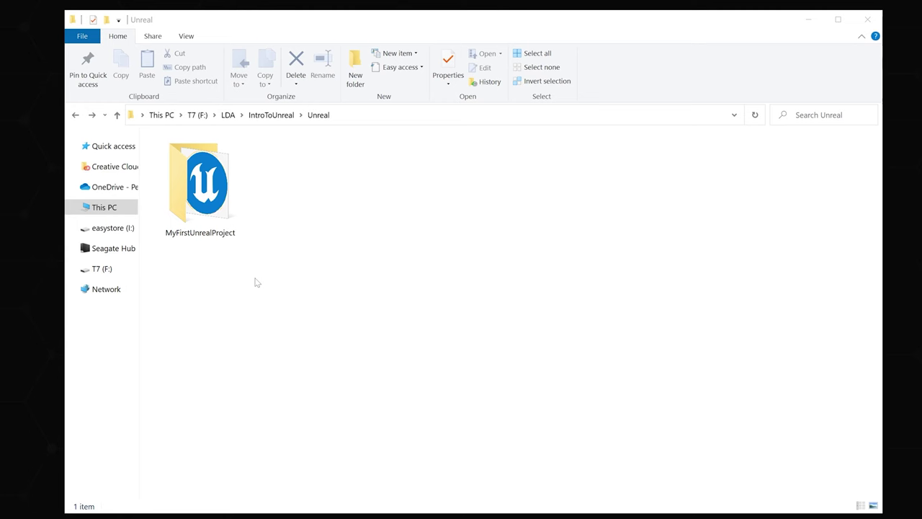
{"action": "double_click", "coordinate": [207, 202]}
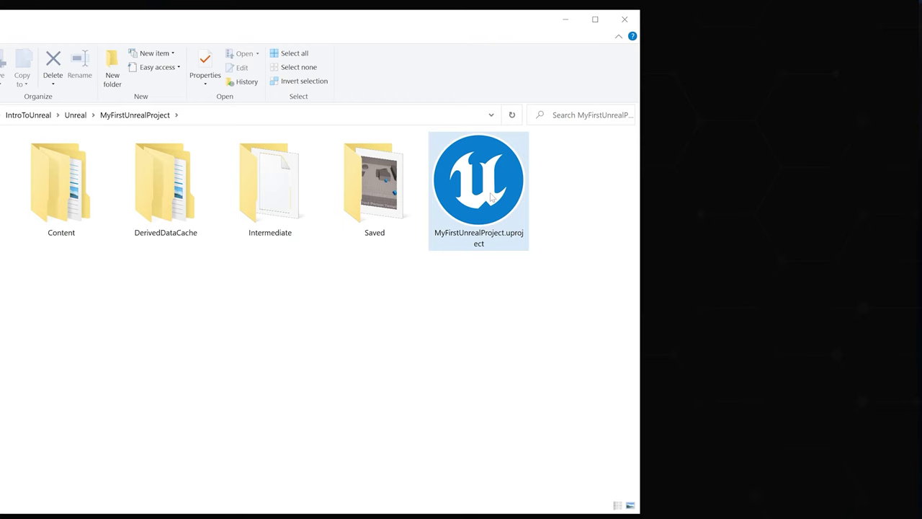
{"action": "right_click", "coordinate": [490, 193]}
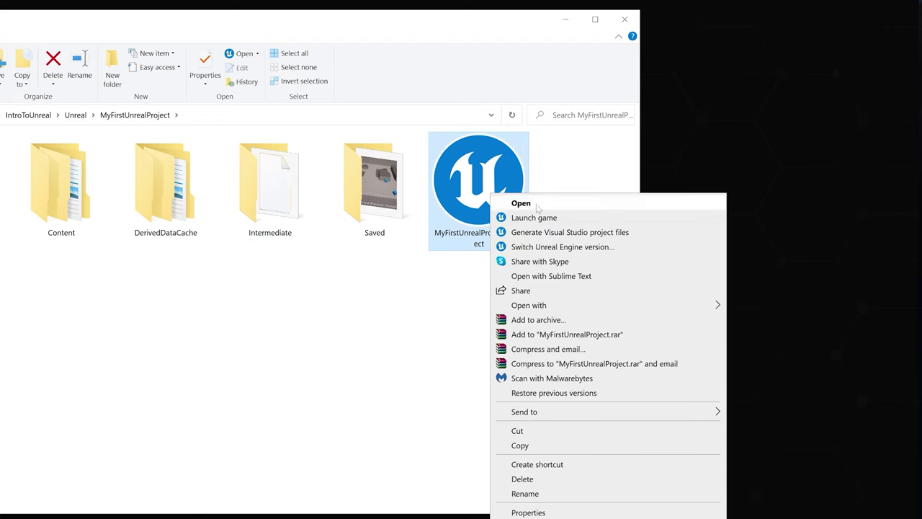
{"action": "mouse_move", "coordinate": [714, 412]}
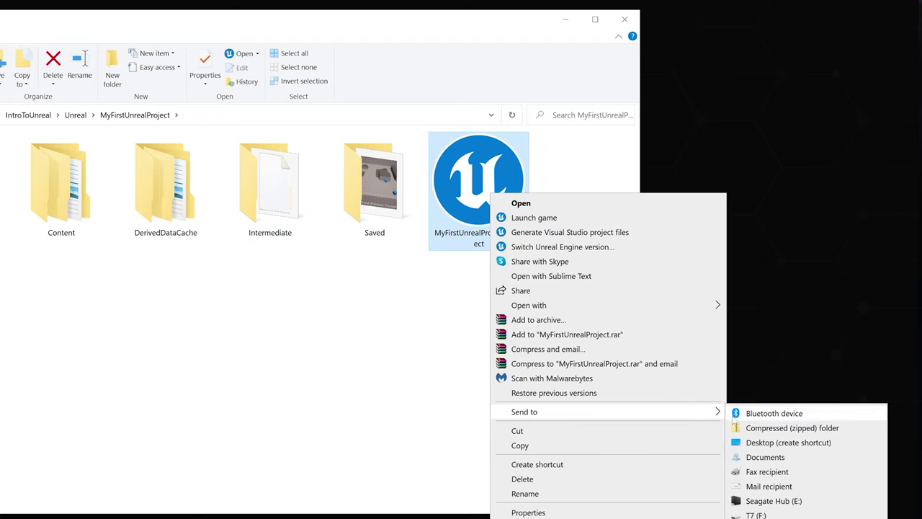
{"action": "left_click", "coordinate": [780, 444]}
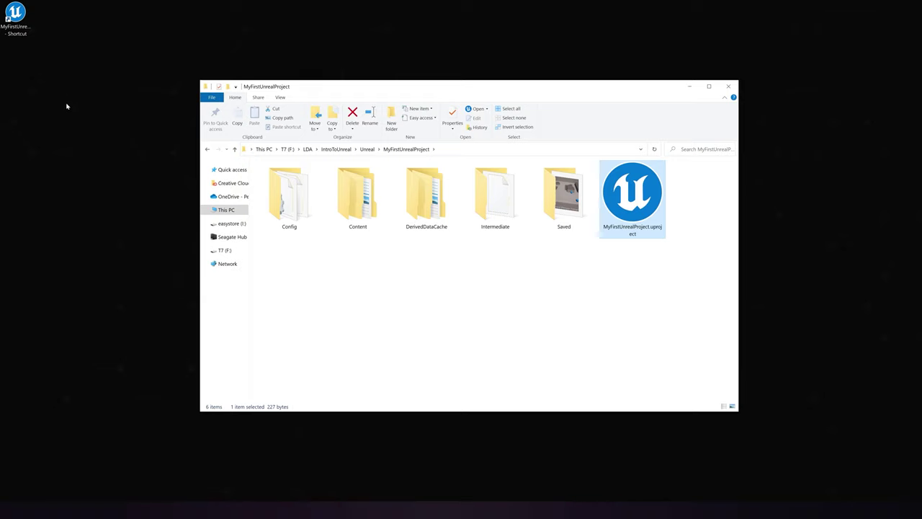
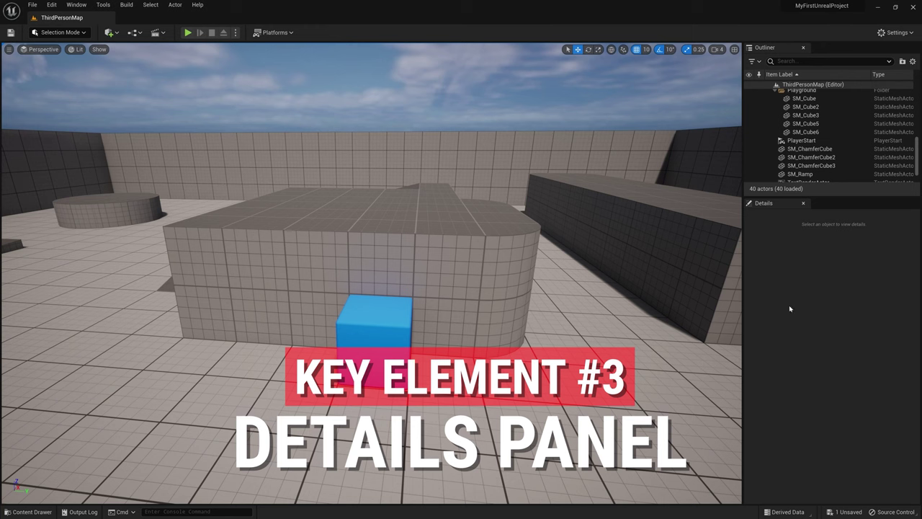
- Select the blue chamfer cube and the DirectionalLight in turn to examine their details
{"action": "left_click", "coordinate": [384, 352]}
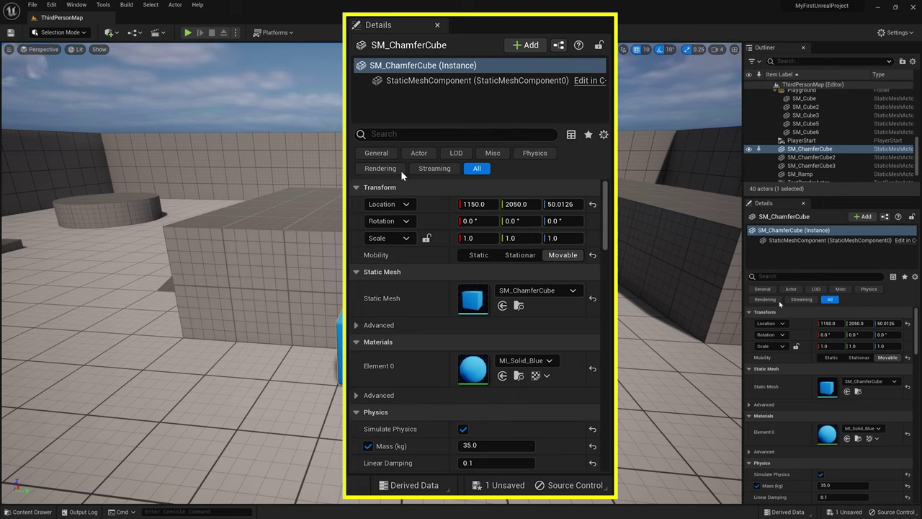
{"action": "scroll", "coordinate": [822, 148], "scroll_direction": "up", "scroll_amount": 3}
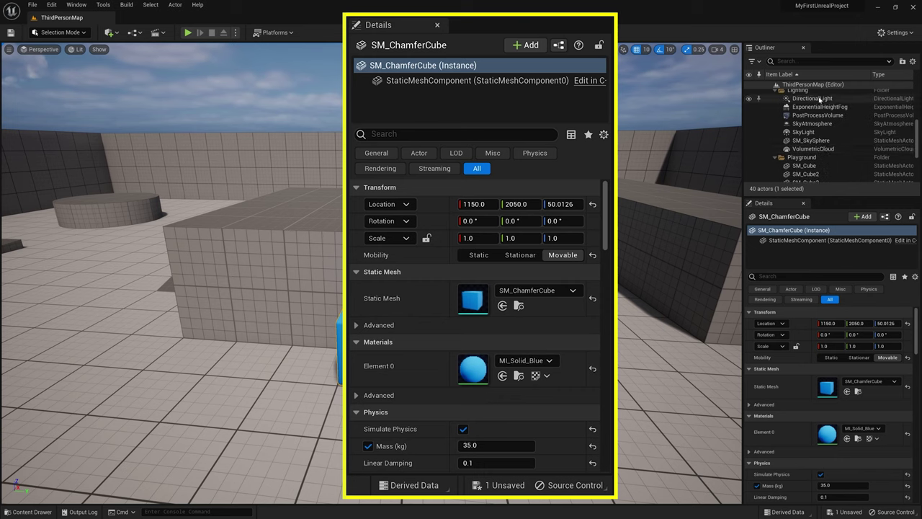
{"action": "left_click", "coordinate": [812, 98]}
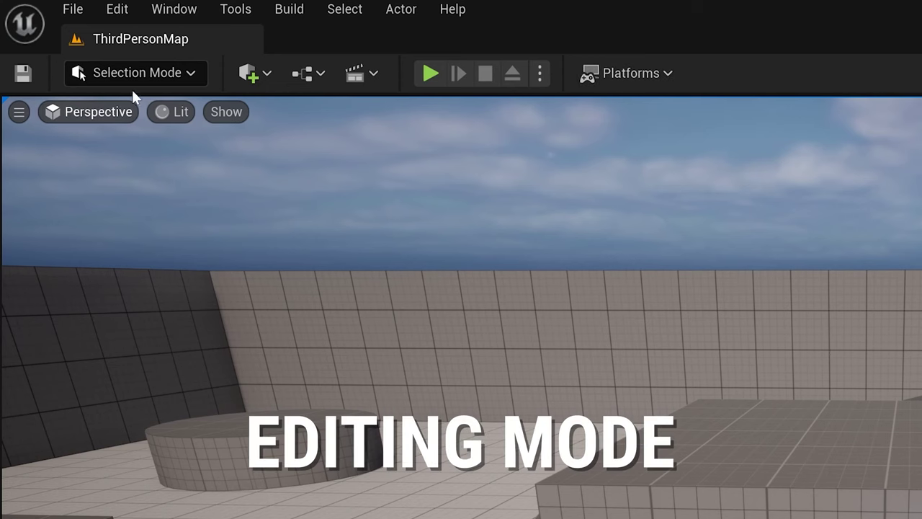
- Examine the available editing modes and the actor, Blueprint and cinematics creation options, searching the placeable actors for "cube"
{"action": "left_click", "coordinate": [191, 73]}
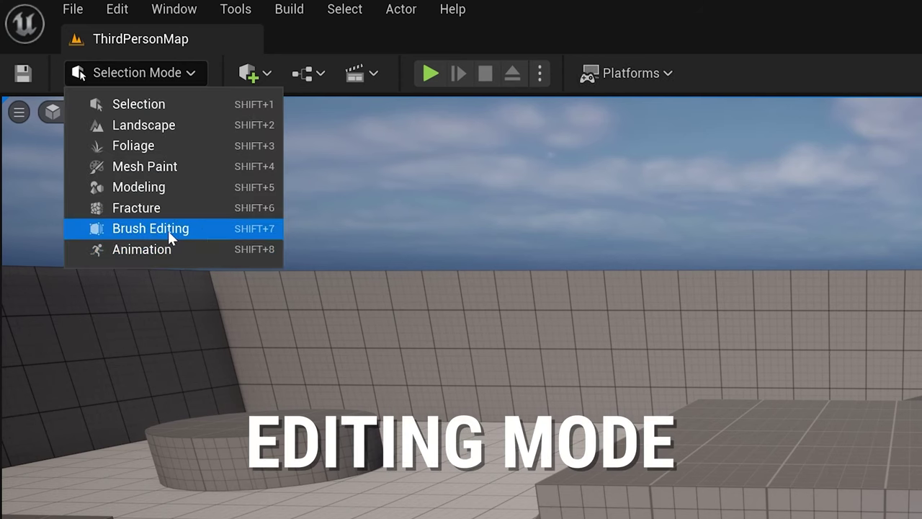
{"action": "left_click", "coordinate": [194, 104]}
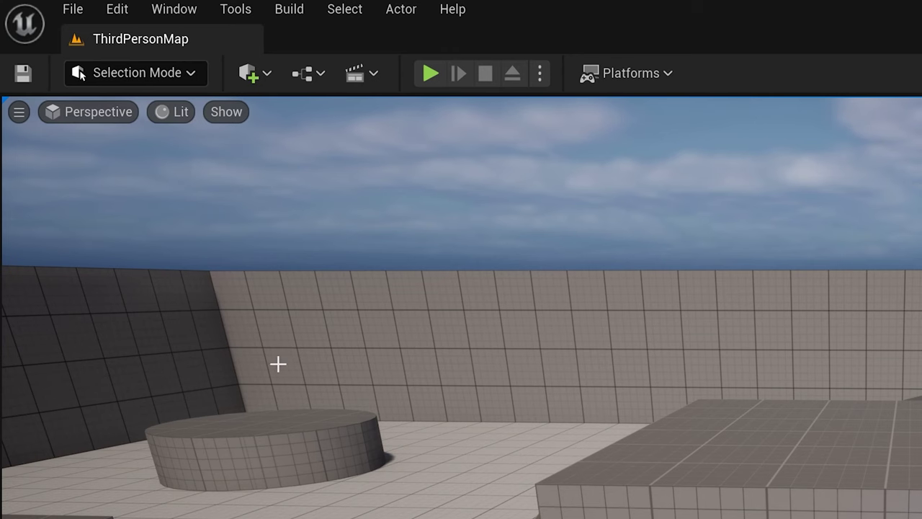
{"action": "left_click", "coordinate": [267, 74]}
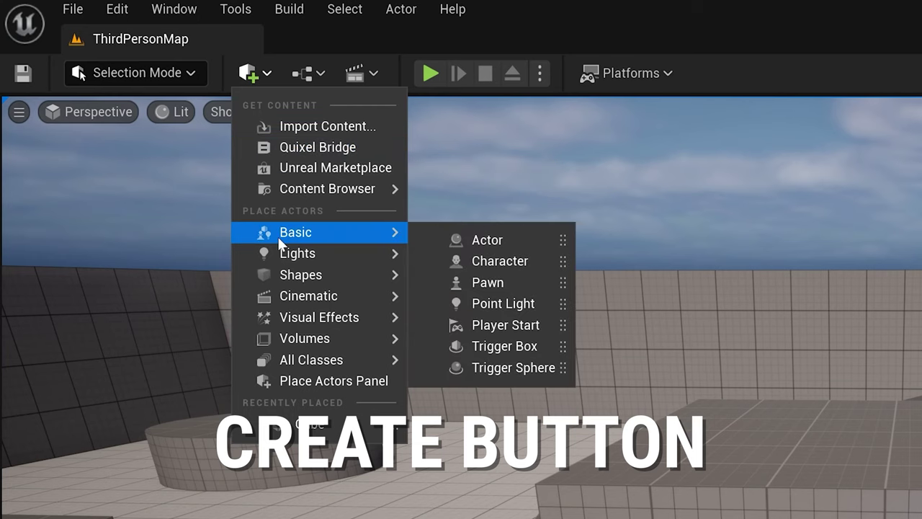
{"action": "mouse_move", "coordinate": [253, 318]}
{"action": "type", "text": "cube"}
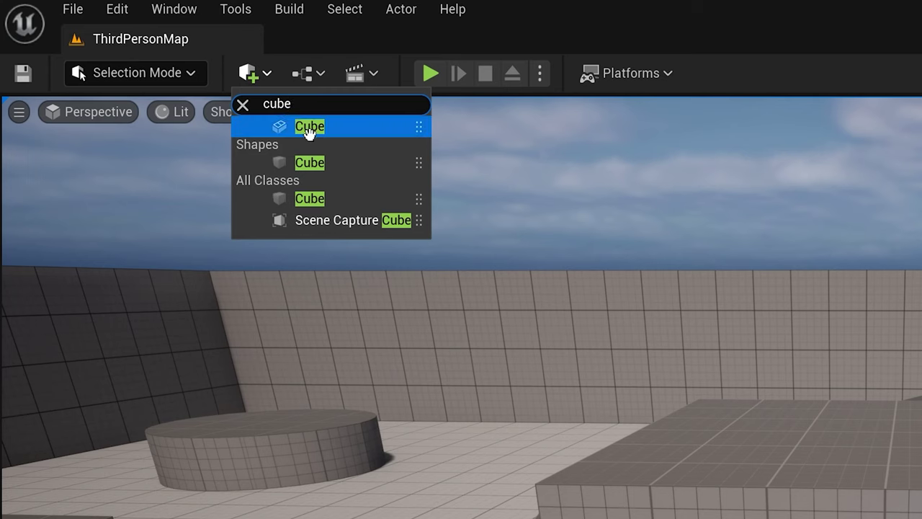
{"action": "left_click", "coordinate": [323, 79]}
{"action": "left_click", "coordinate": [323, 78]}
{"action": "mouse_move", "coordinate": [407, 304]}
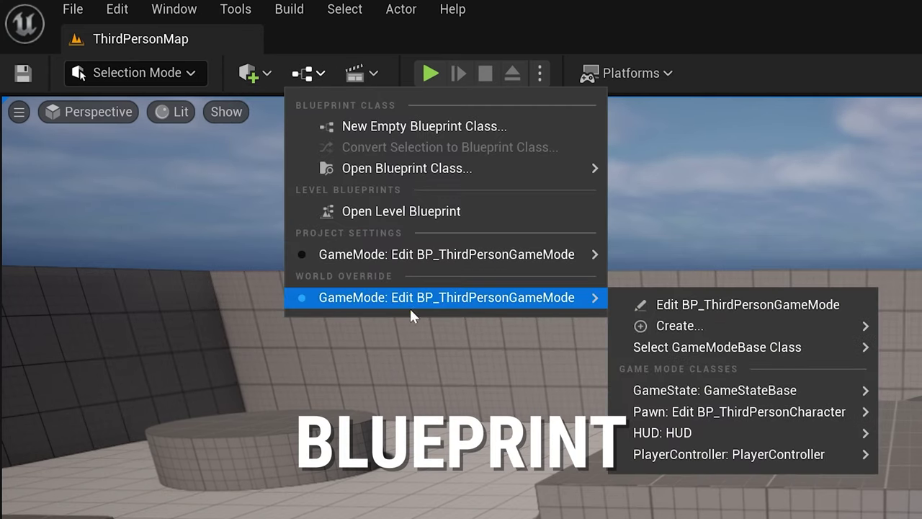
{"action": "left_click", "coordinate": [357, 473]}
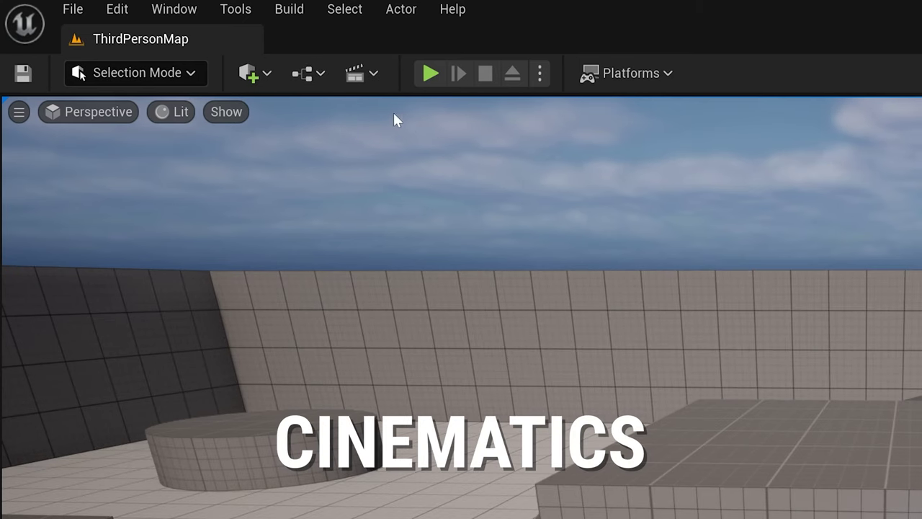
{"action": "left_click", "coordinate": [375, 75]}
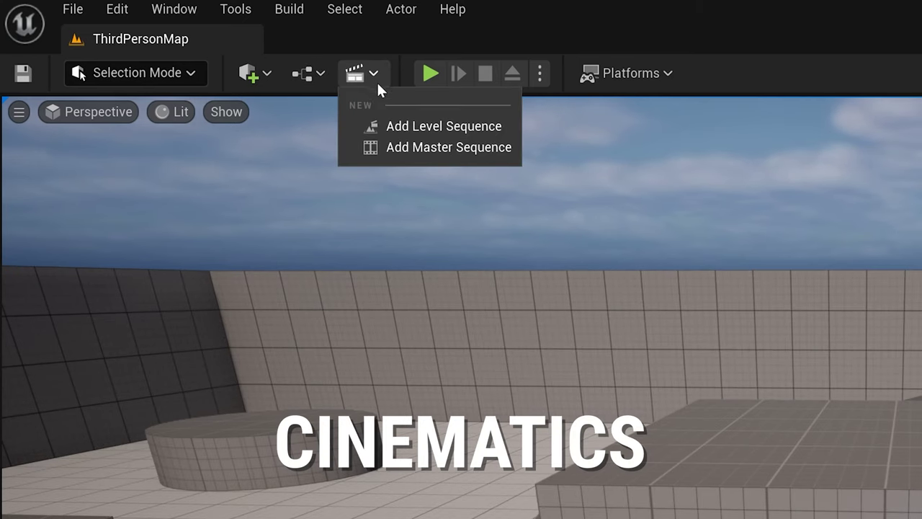
{"action": "left_click", "coordinate": [448, 302]}
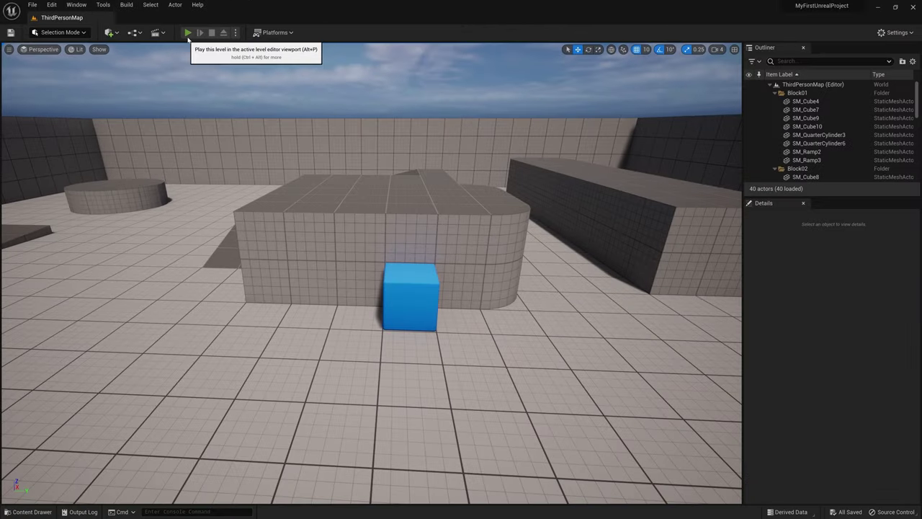
- Play the ThirdPersonMap level in the editor viewport to view the character, and stop the play session
{"action": "left_click", "coordinate": [187, 33]}
{"action": "left_click", "coordinate": [192, 86]}
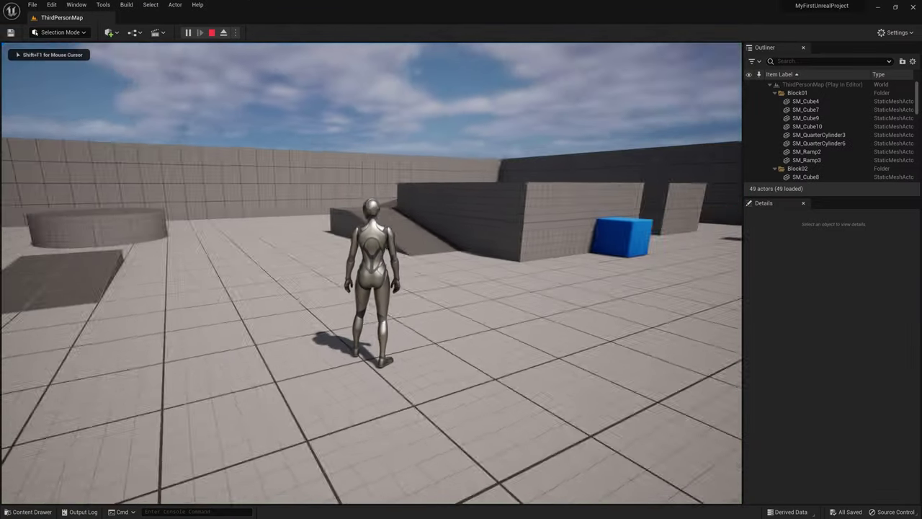
{"action": "key", "text": "Escape"}
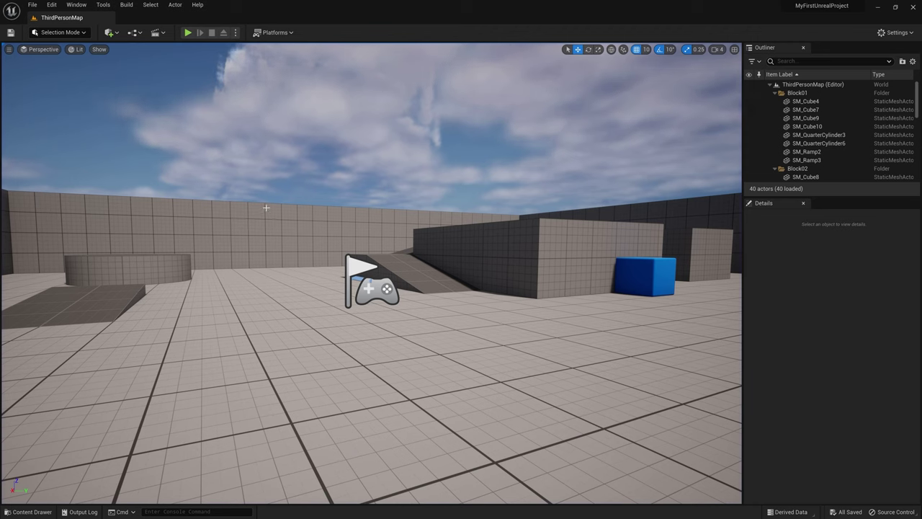
{"action": "left_click", "coordinate": [33, 5]}
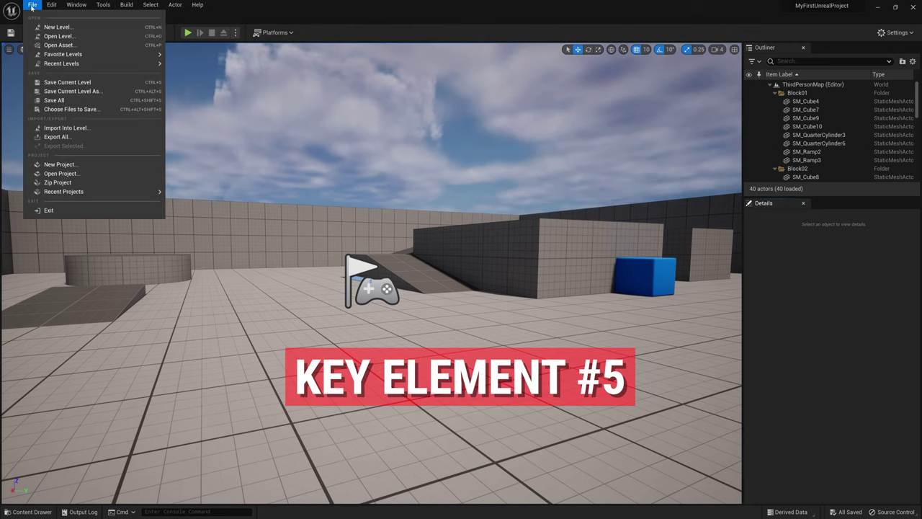
{"action": "mouse_move", "coordinate": [46, 9]}
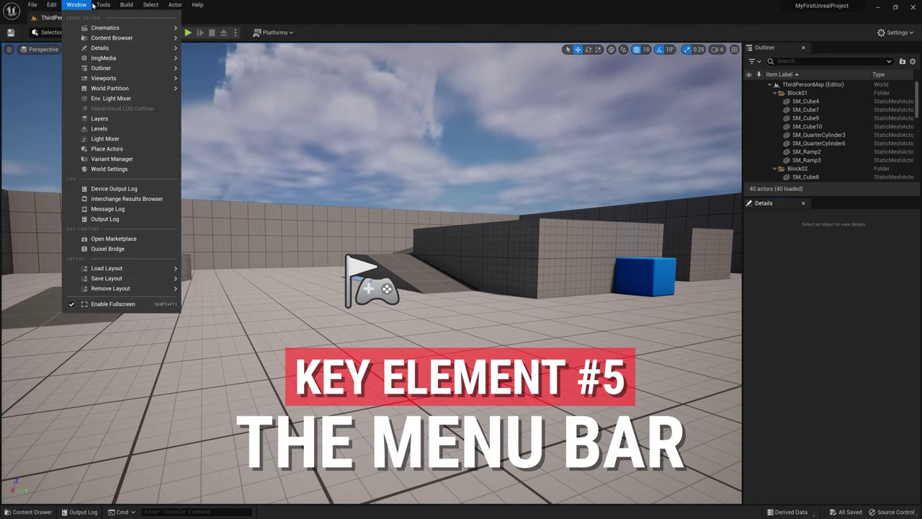
{"action": "mouse_move", "coordinate": [197, 5]}
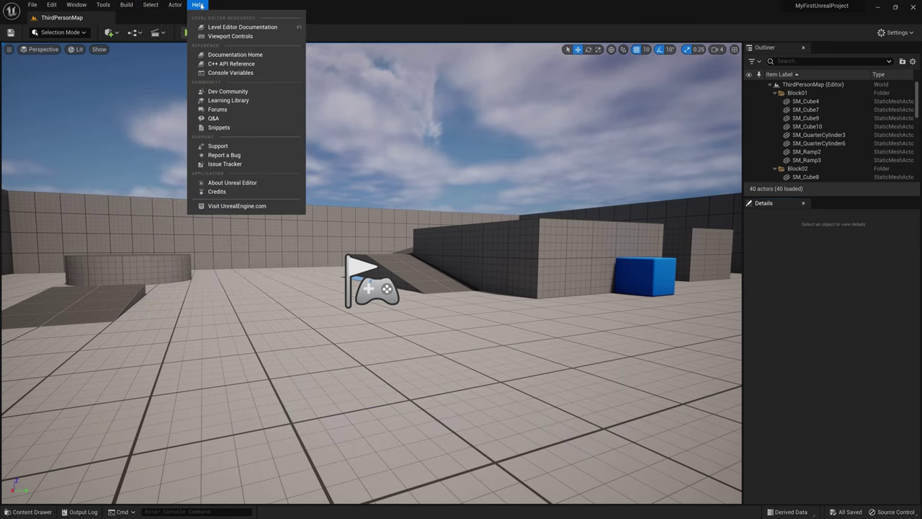
{"action": "left_click", "coordinate": [353, 15]}
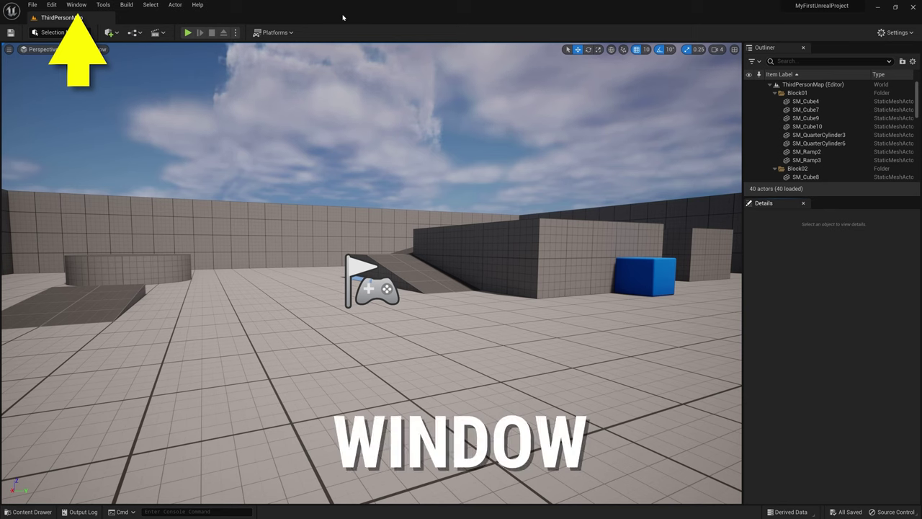
{"action": "left_click", "coordinate": [78, 5]}
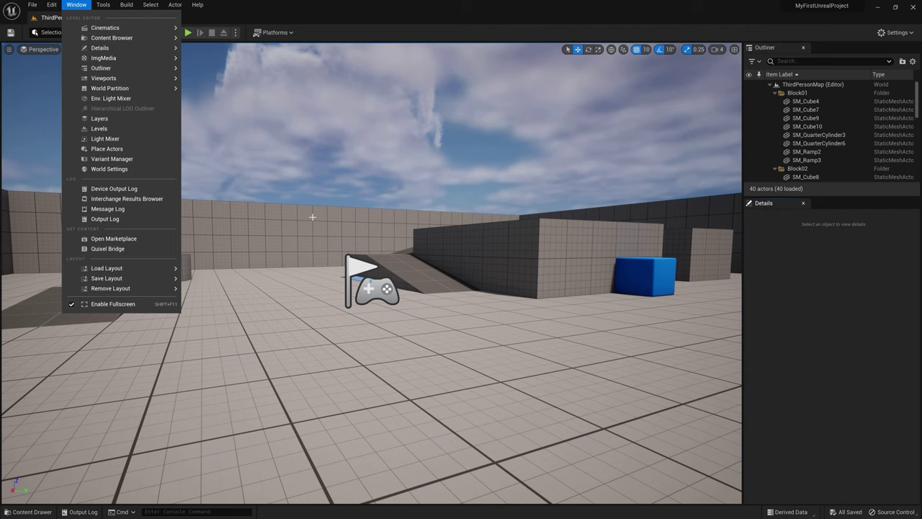
{"action": "left_click_drag", "start_coordinate": [313, 216], "coordinate": [299, 194]}
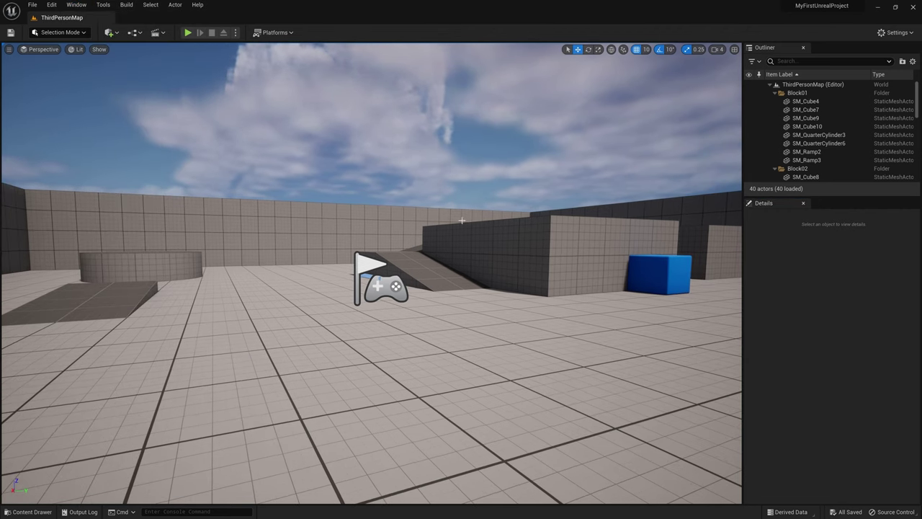
- Close the Details panel and restore it as Details 1
{"action": "left_click", "coordinate": [804, 204]}
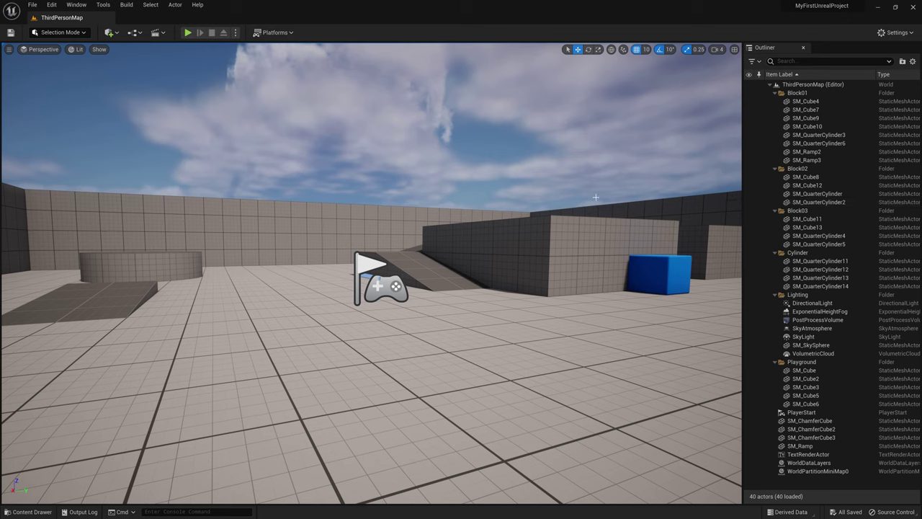
{"action": "left_click", "coordinate": [76, 5]}
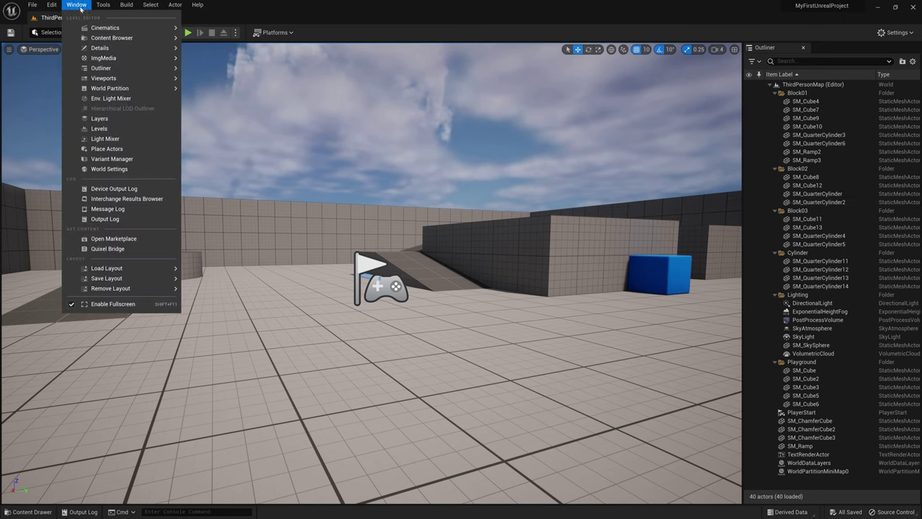
{"action": "mouse_move", "coordinate": [119, 47]}
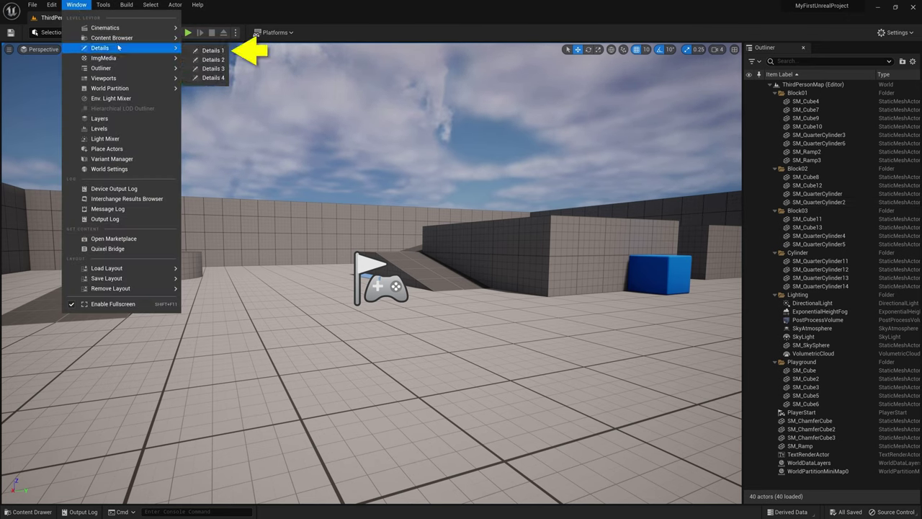
{"action": "left_click", "coordinate": [211, 51]}
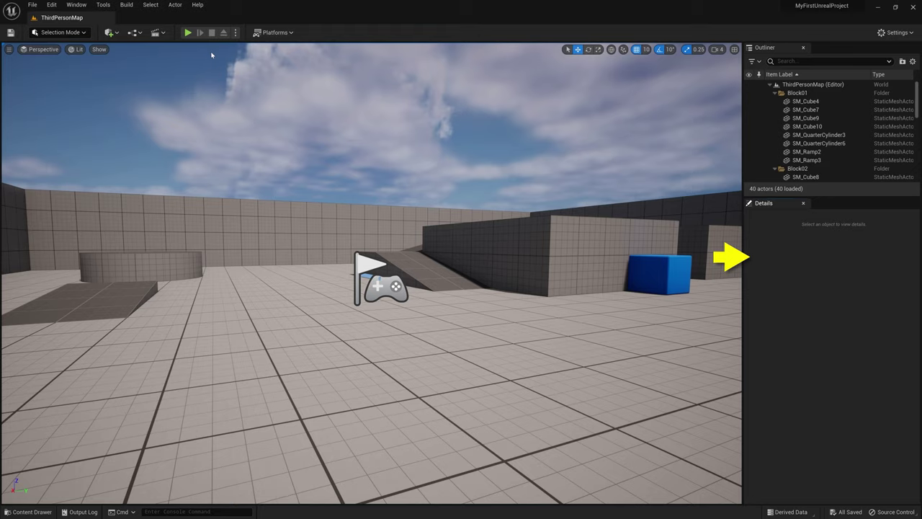
- Dock the Details 1 panel on the opposite side of the viewport from the Outliner, and return it beneath the Outliner
{"action": "left_click", "coordinate": [76, 5]}
{"action": "mouse_move", "coordinate": [146, 49]}
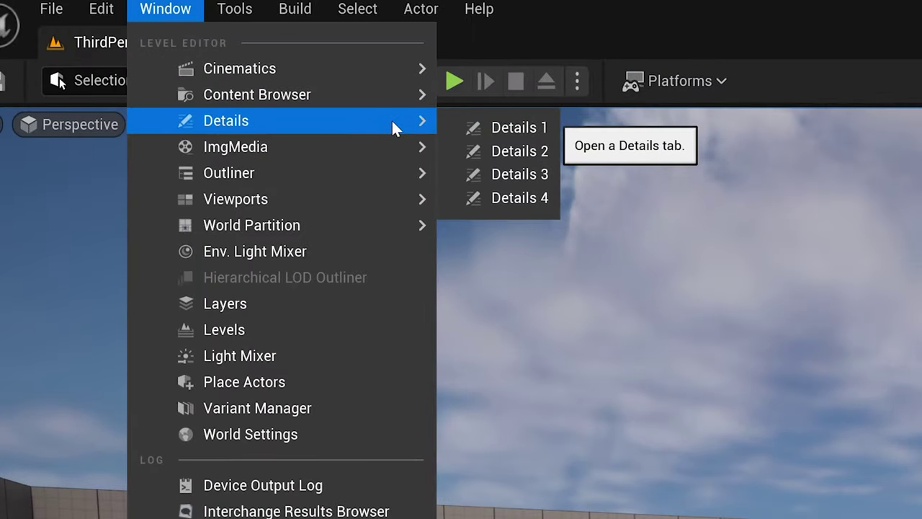
{"action": "left_click", "coordinate": [519, 127]}
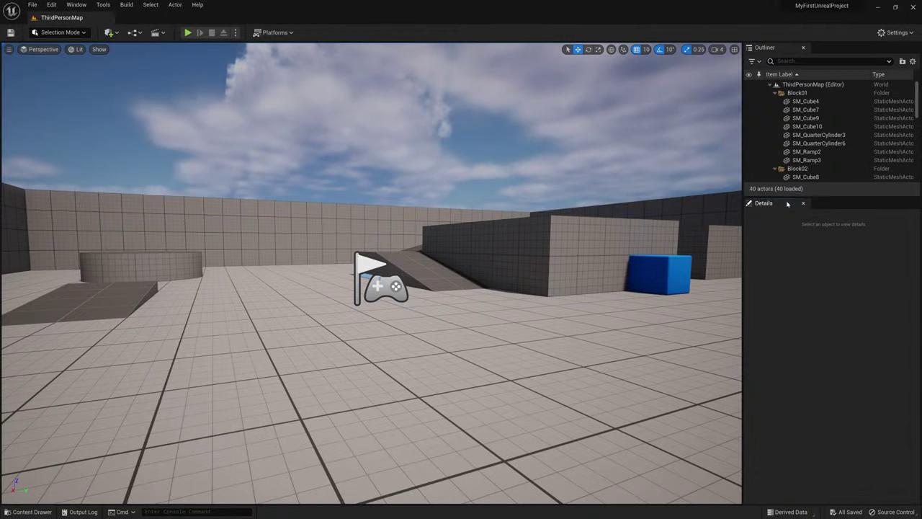
{"action": "mouse_move", "coordinate": [768, 206]}
{"action": "left_mouse_down"}
{"action": "mouse_move", "coordinate": [547, 181]}
{"action": "mouse_move", "coordinate": [19, 180]}
{"action": "left_mouse_up"}
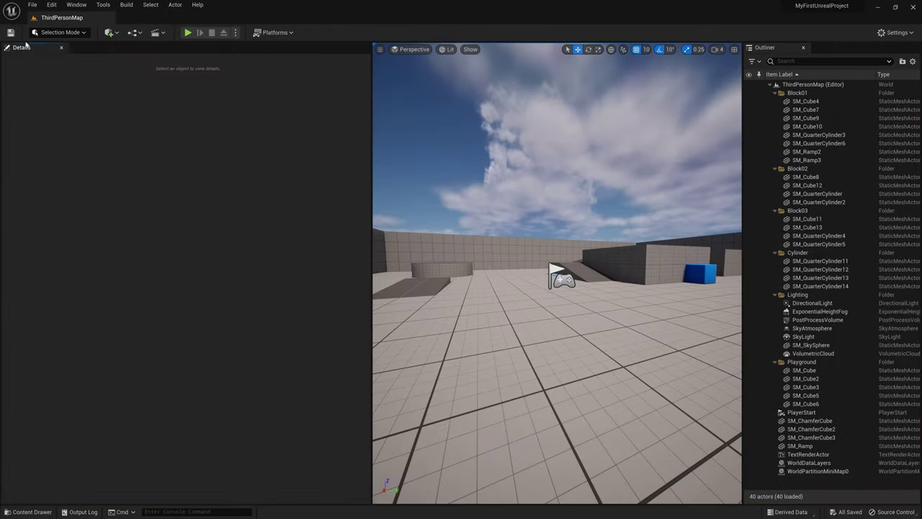
{"action": "left_click_drag", "start_coordinate": [22, 47], "coordinate": [823, 494]}
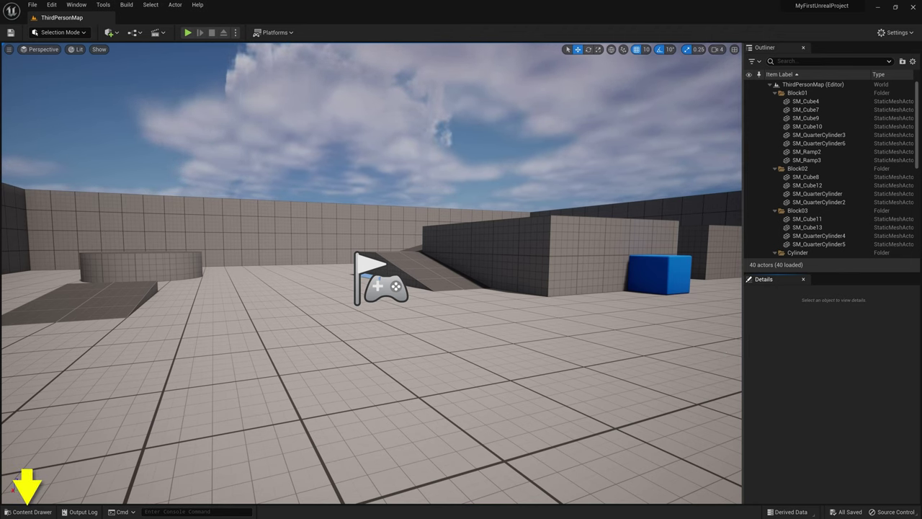
- Open the Content Drawer, hide and show it again, and dock it in the layout below the viewport
{"action": "left_click", "coordinate": [32, 512]}
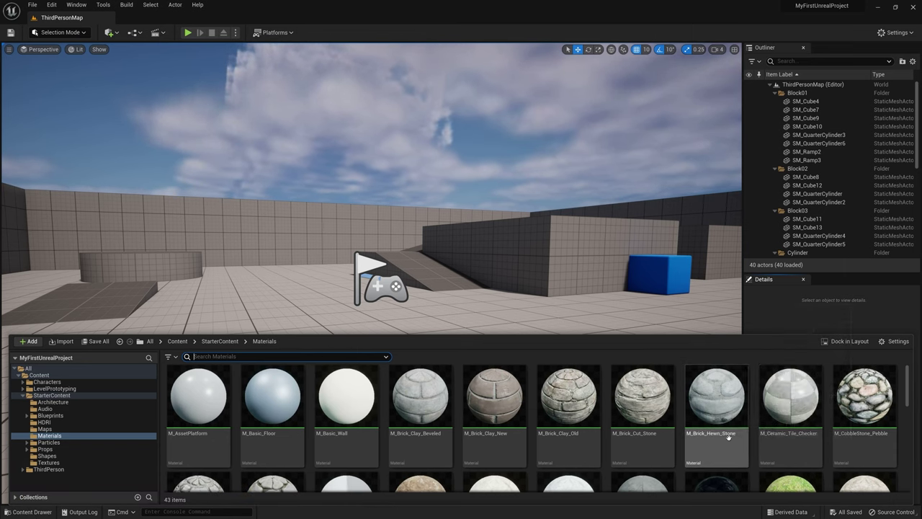
{"action": "key", "text": "ctrl+space"}
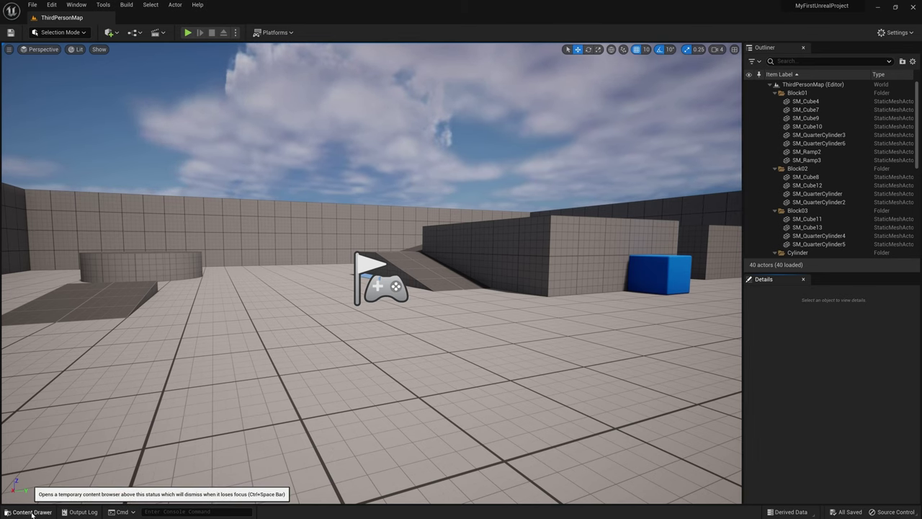
{"action": "key", "text": "ctrl+space"}
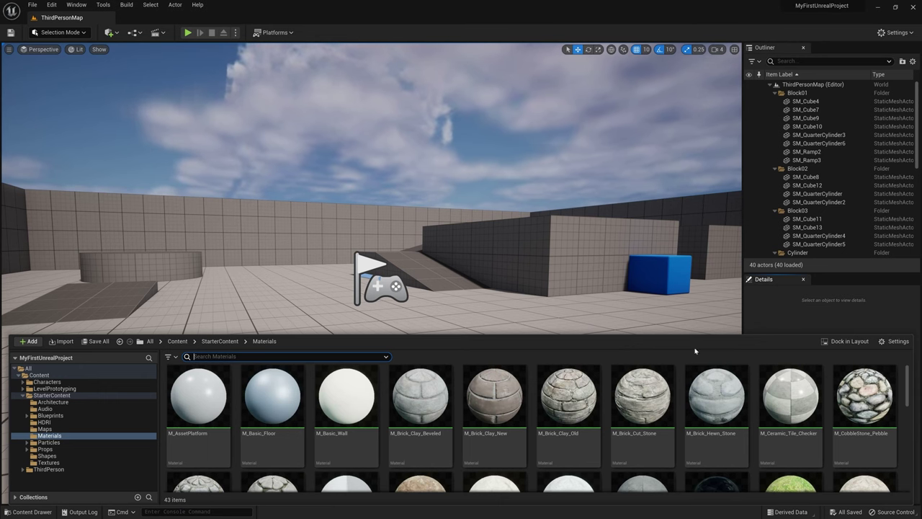
{"action": "left_click", "coordinate": [845, 342]}
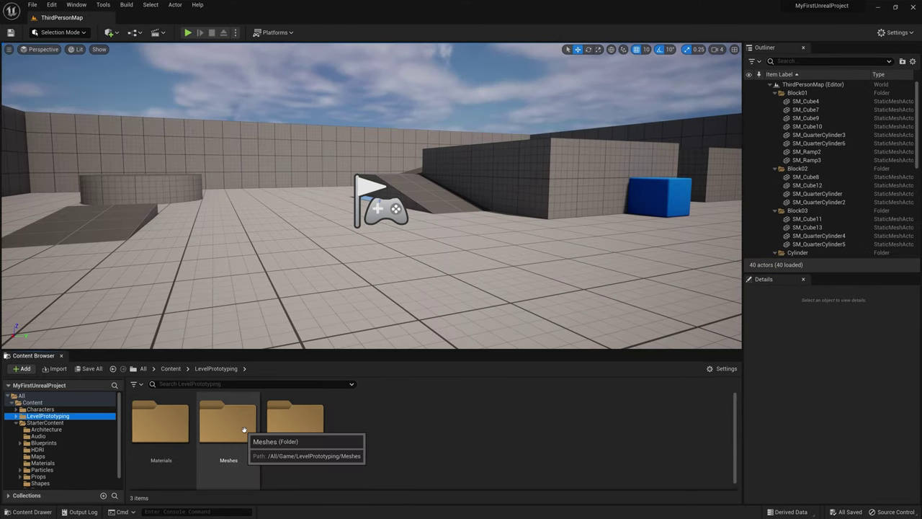
- Examine the SM_Cube mesh in LevelPrototyping's Meshes folder and select the large block in the level that uses it
{"action": "double_click", "coordinate": [244, 430]}
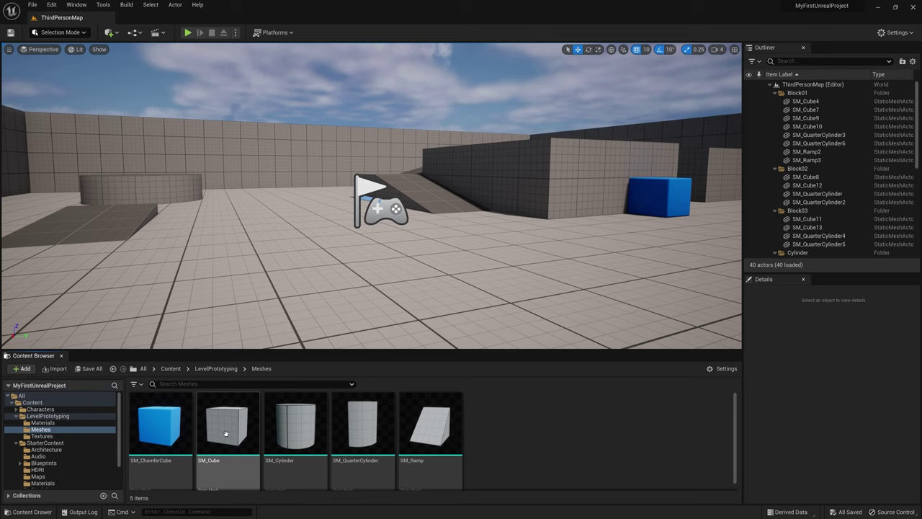
{"action": "left_click", "coordinate": [220, 433]}
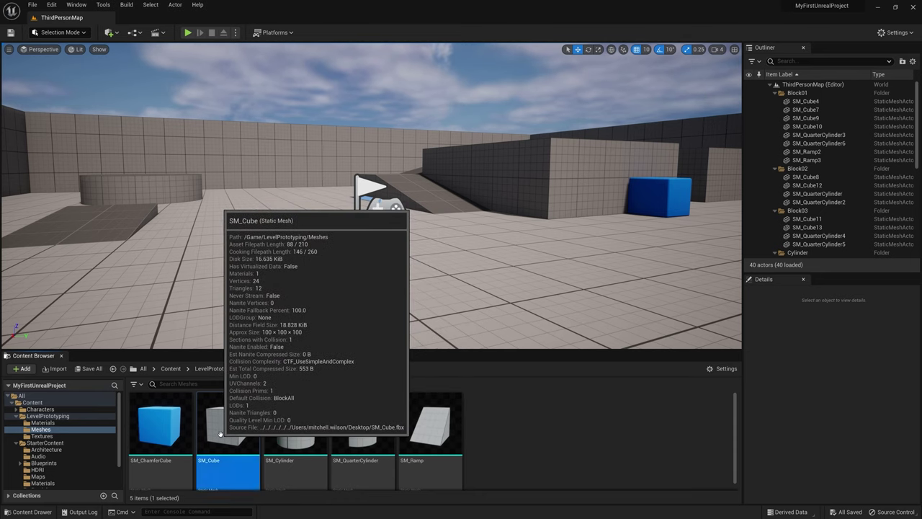
{"action": "left_click", "coordinate": [587, 167]}
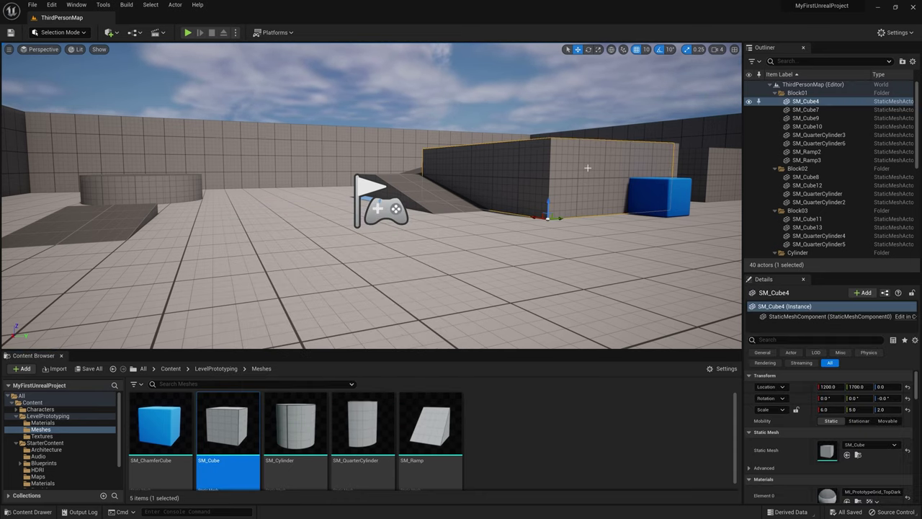
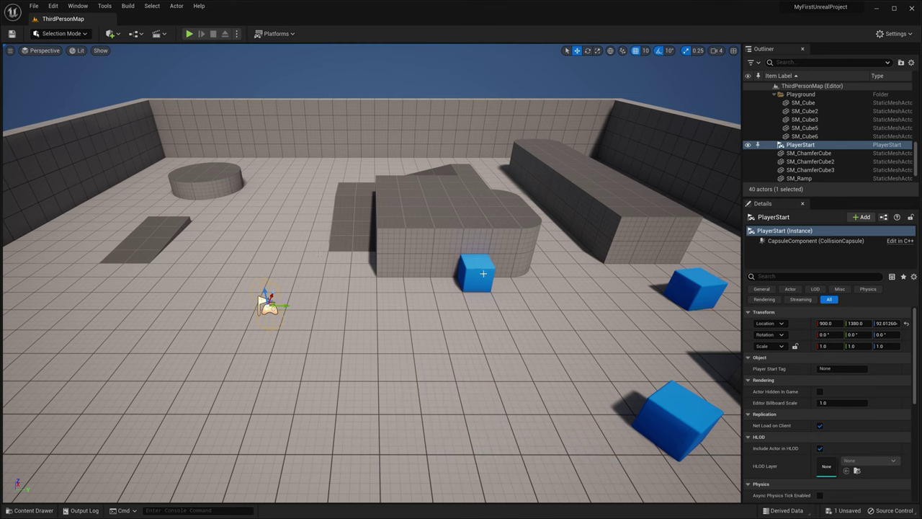
- Move the blue SM_ChamferCube beside the rounded block along the Y axis to a Y location of 1820
{"action": "left_click", "coordinate": [482, 274]}
{"action": "left_click_drag", "start_coordinate": [494, 273], "coordinate": [425, 278]}
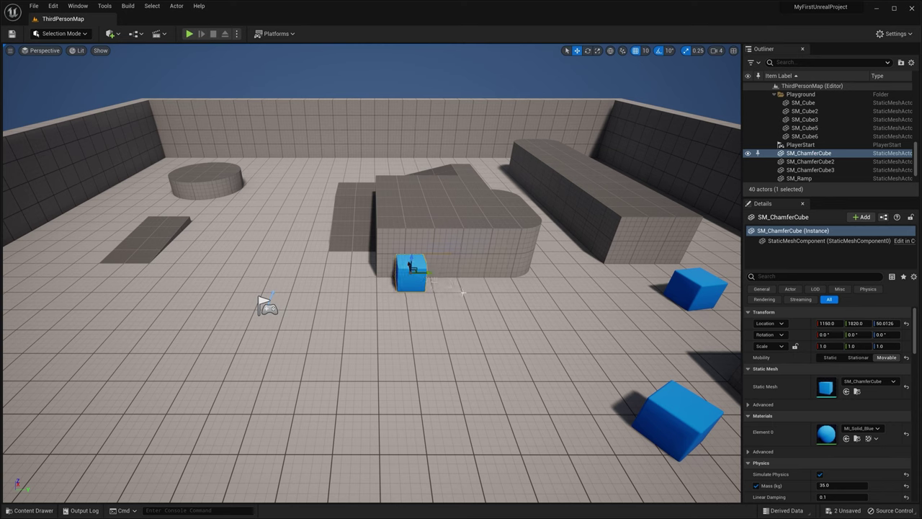
- Create a new level from the Basic template without saving the changes to PlayerStart and SM_ChamferCube
{"action": "left_click", "coordinate": [34, 6]}
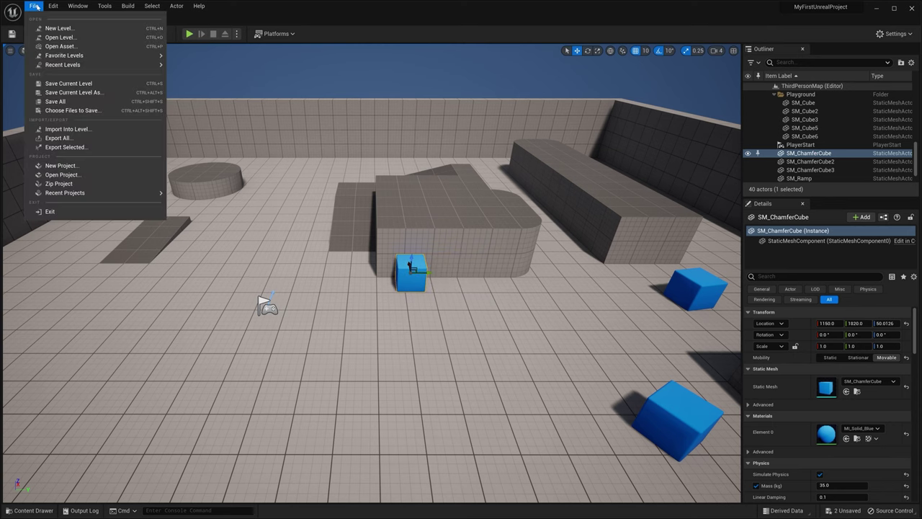
{"action": "left_click", "coordinate": [58, 28]}
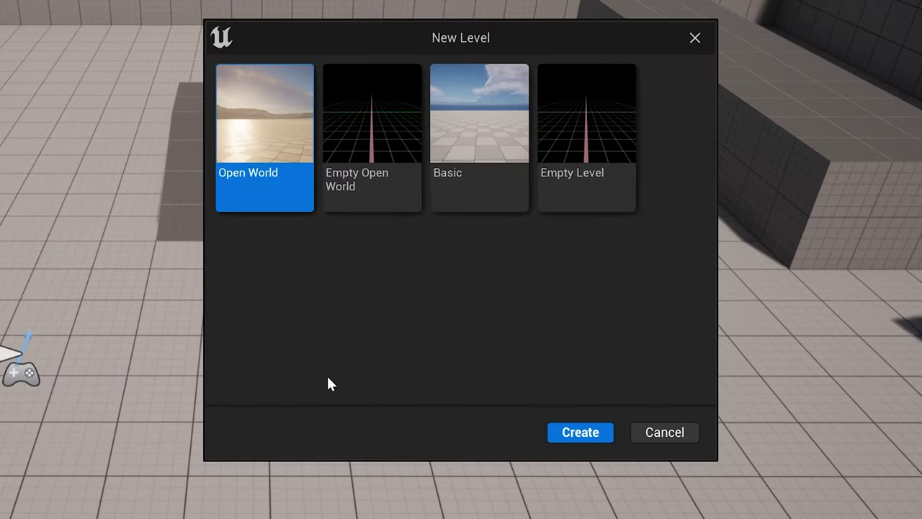
{"action": "left_click", "coordinate": [603, 150]}
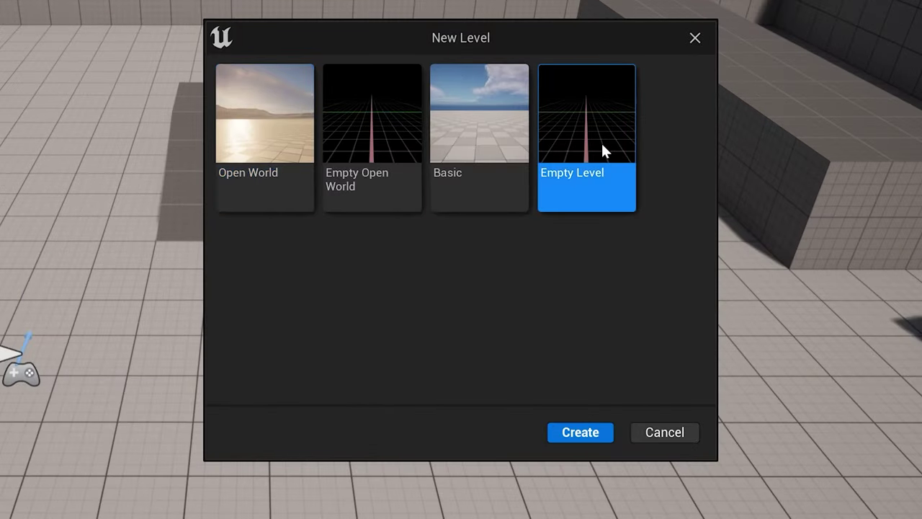
{"action": "left_click", "coordinate": [476, 140]}
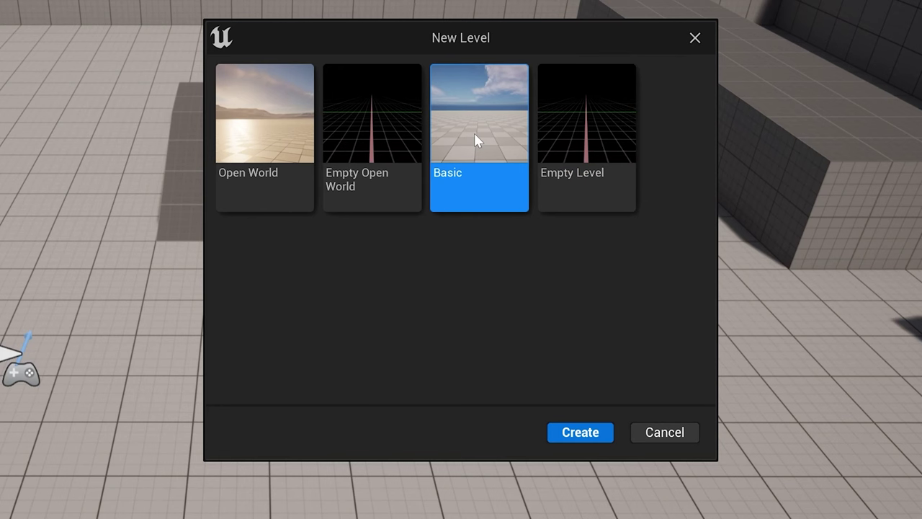
{"action": "left_click", "coordinate": [580, 432]}
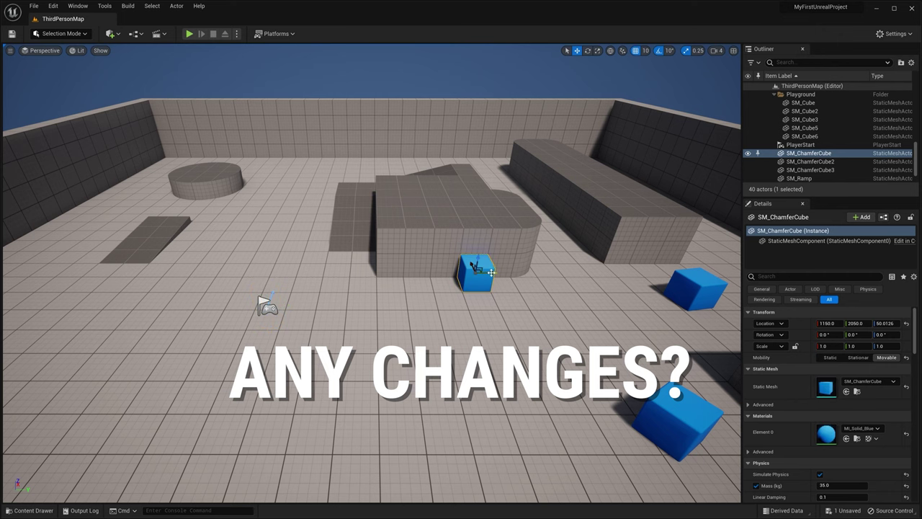
{"action": "left_click_drag", "start_coordinate": [493, 272], "coordinate": [428, 272]}
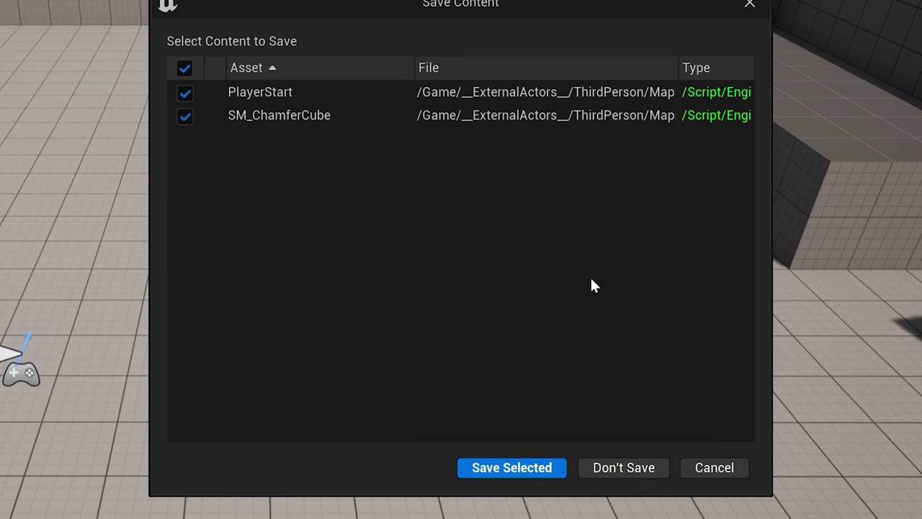
{"action": "left_click", "coordinate": [637, 472]}
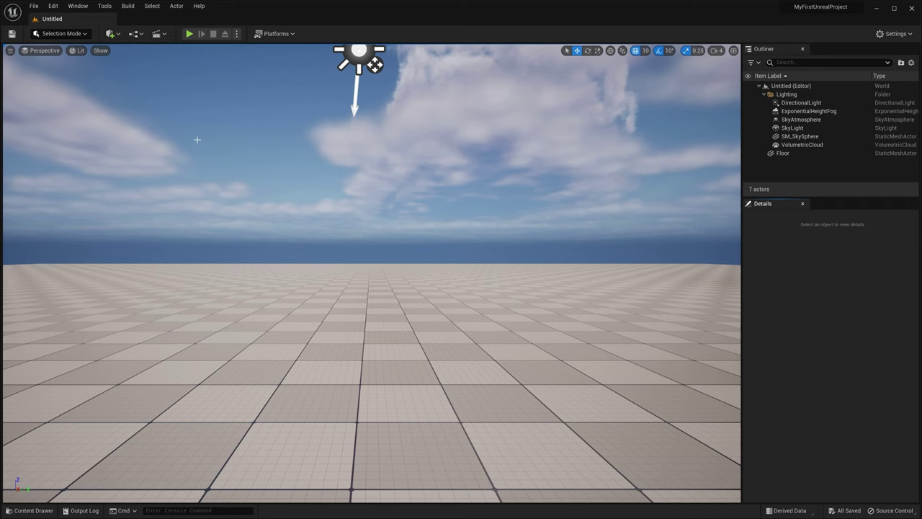
- Place a Cube shape on the floor of the new level at about X 50, Y 40, Z 0
{"action": "left_click", "coordinate": [110, 33]}
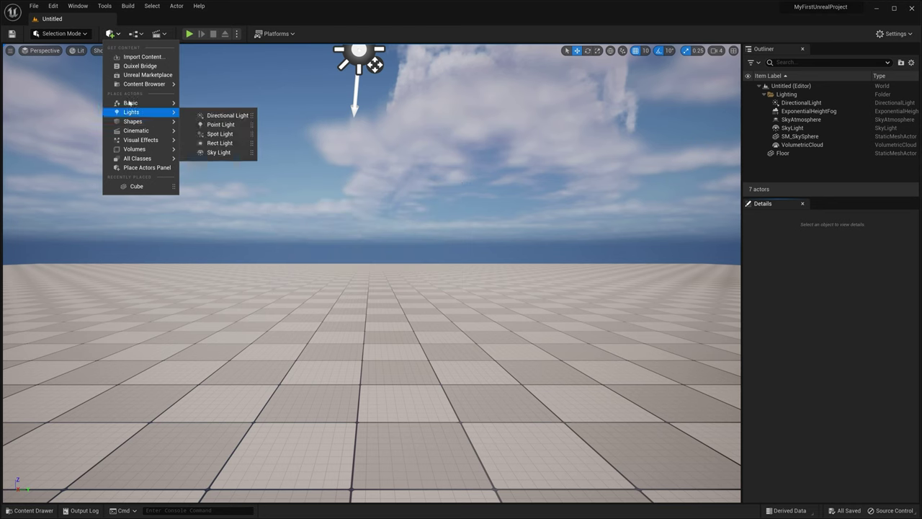
{"action": "mouse_move", "coordinate": [143, 103]}
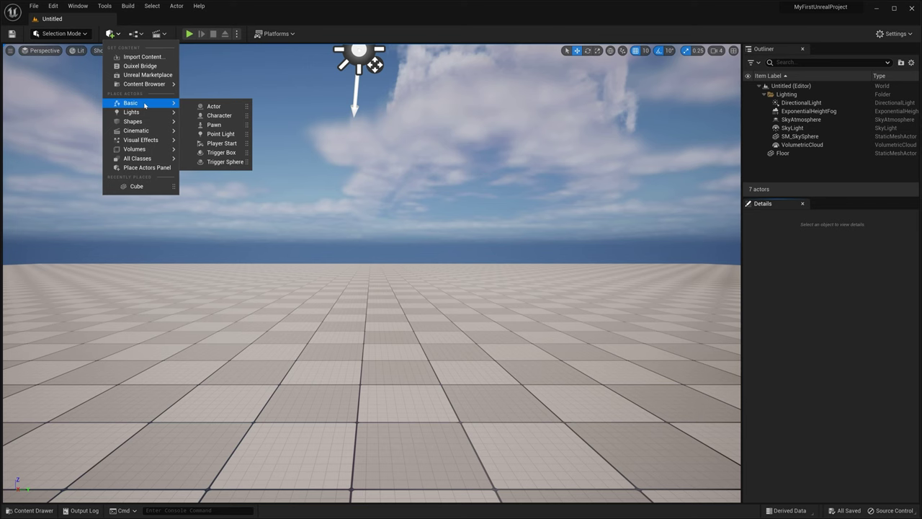
{"action": "mouse_move", "coordinate": [151, 123]}
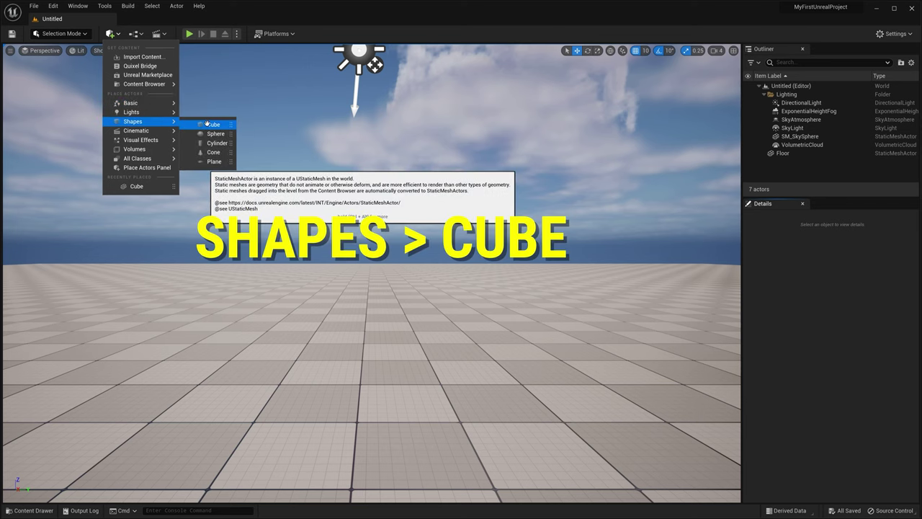
{"action": "left_click_drag", "start_coordinate": [207, 124], "coordinate": [390, 369]}
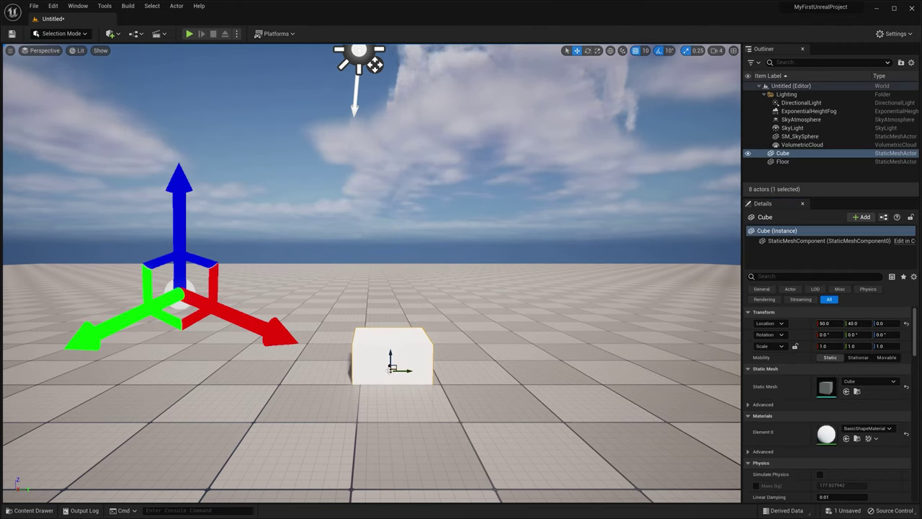
- Move the cube along the Y axis to -150, undo that move, and raise the cube to Z 50
{"action": "left_click_drag", "start_coordinate": [420, 361], "coordinate": [267, 362]}
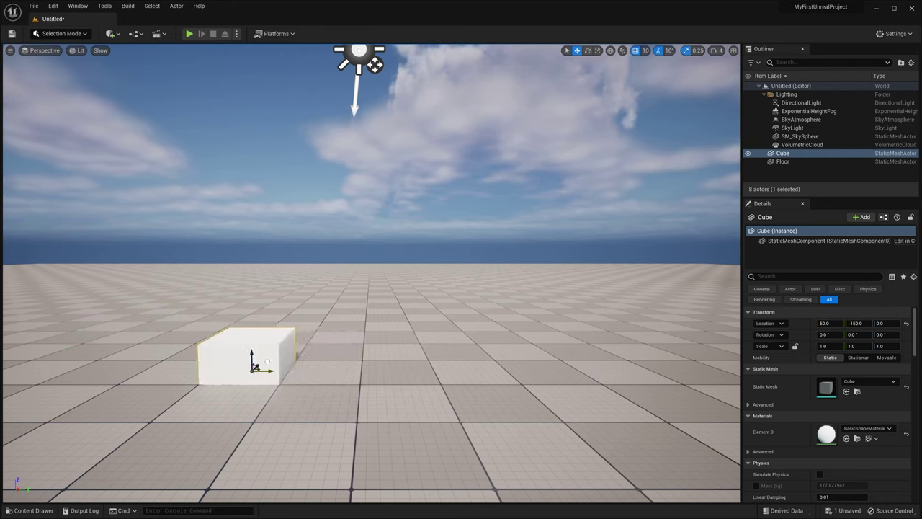
{"action": "key", "text": "ctrl+z"}
{"action": "left_click_drag", "start_coordinate": [390, 349], "coordinate": [387, 316]}
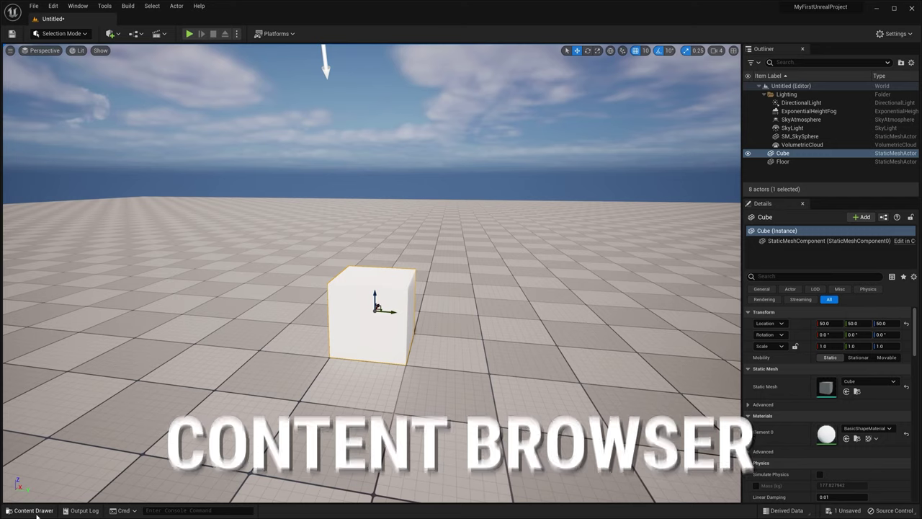
- Dock the Content Drawer in the layout and open the Props folder inside StarterContent
{"action": "left_click", "coordinate": [36, 512]}
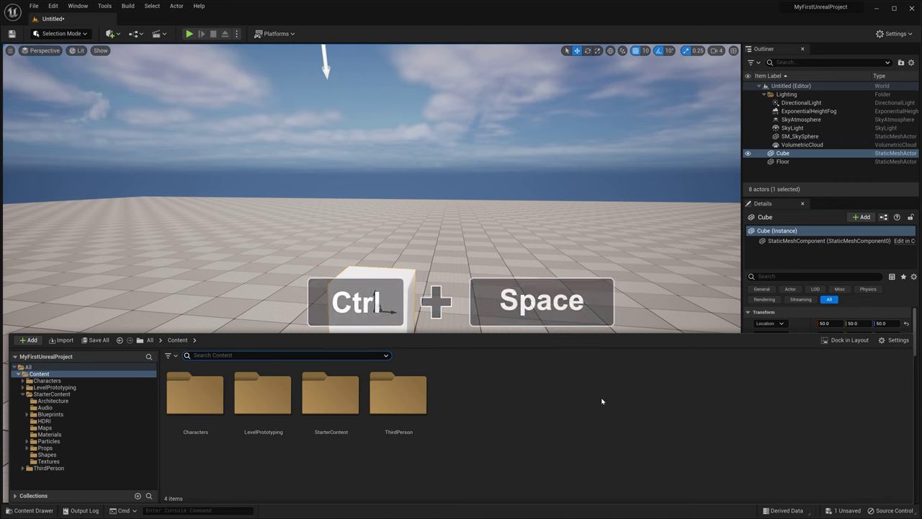
{"action": "left_click", "coordinate": [850, 340]}
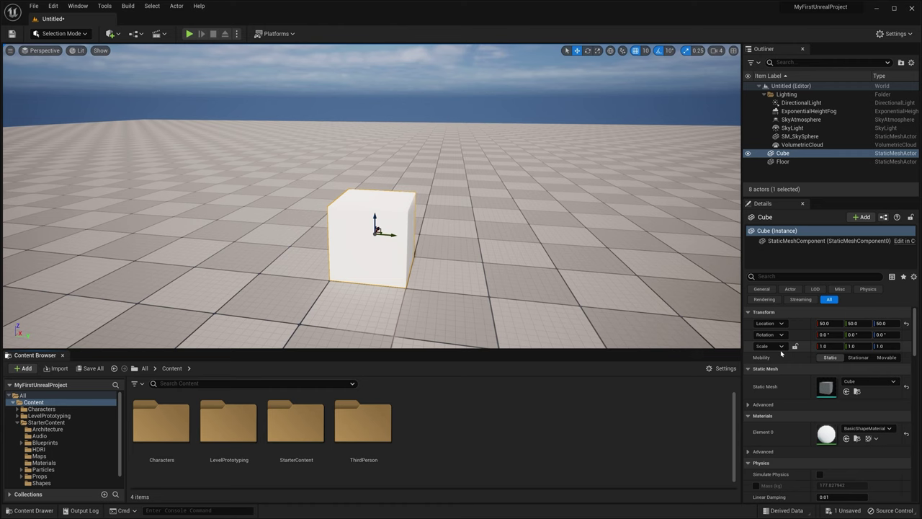
{"action": "left_click", "coordinate": [298, 427]}
{"action": "double_click", "coordinate": [298, 427]}
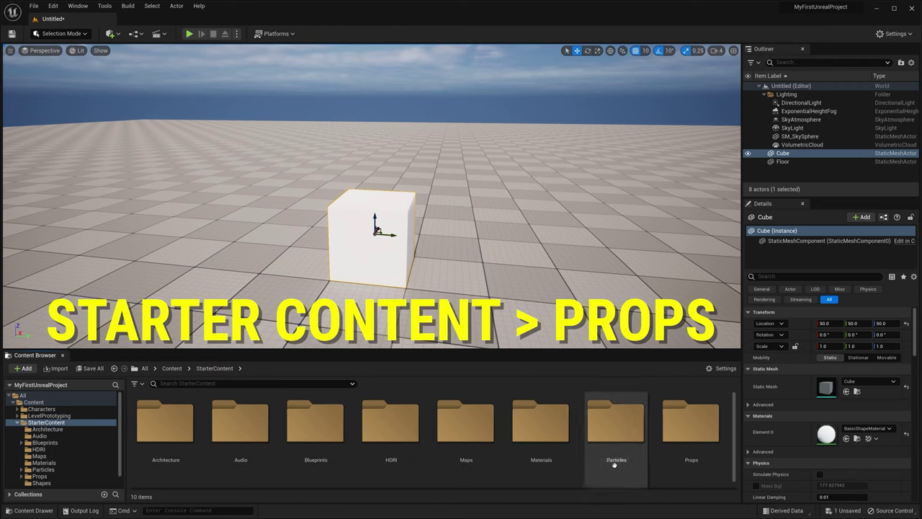
{"action": "double_click", "coordinate": [712, 432]}
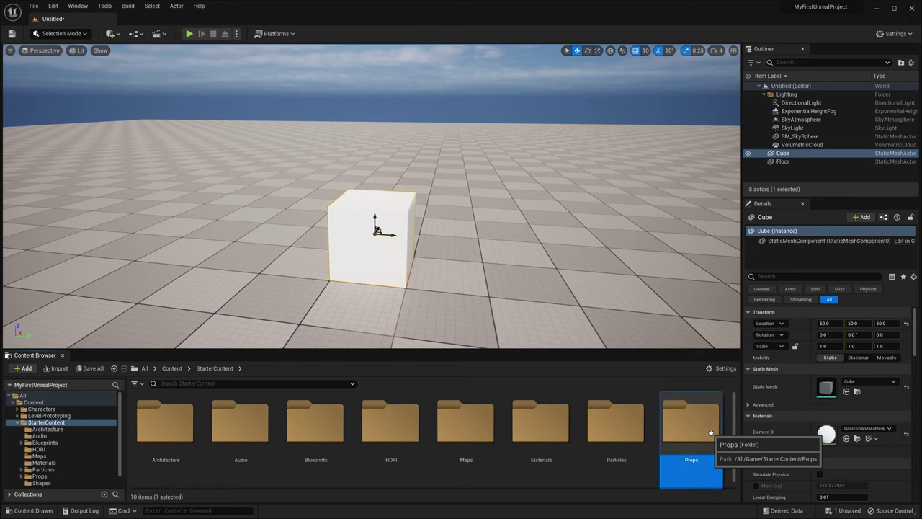
{"action": "mouse_move", "coordinate": [709, 432]}
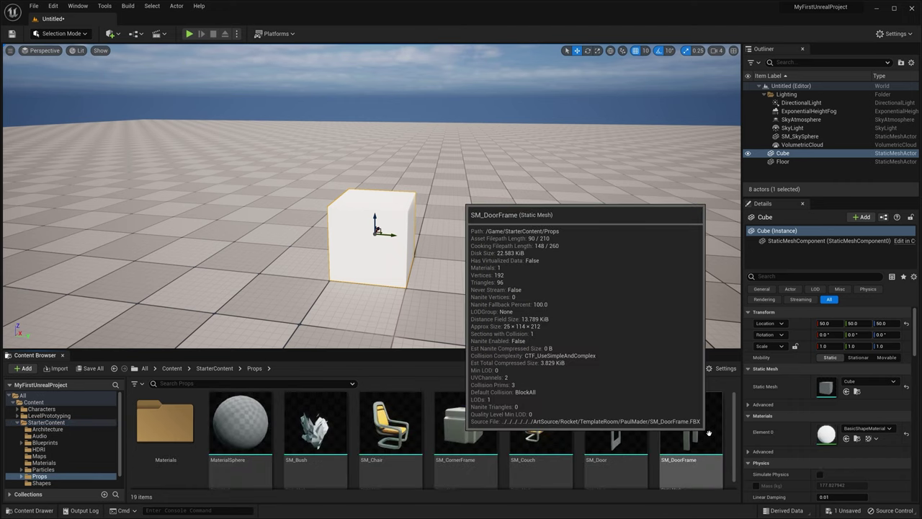
- Place the SM_Chair prop on the floor beside the cube and shift it along the Y axis to 290
{"action": "mouse_move", "coordinate": [382, 442]}
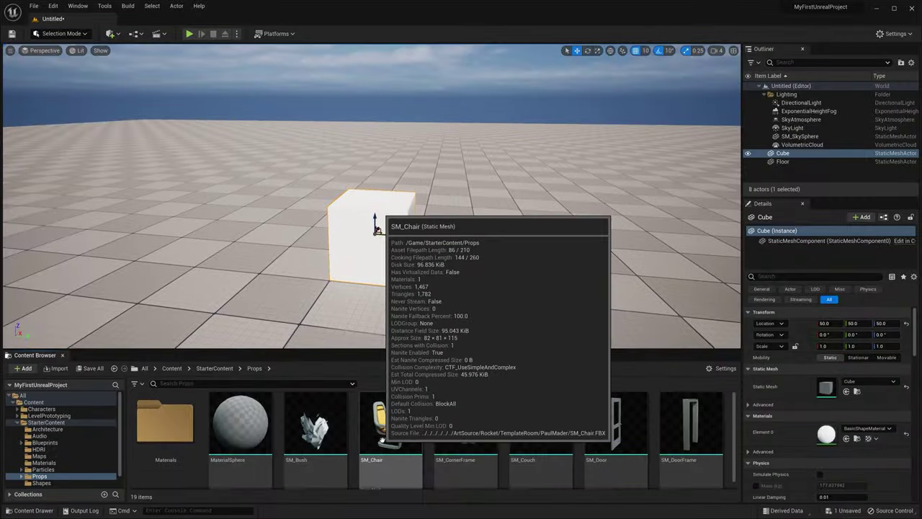
{"action": "left_click_drag", "start_coordinate": [381, 441], "coordinate": [513, 276]}
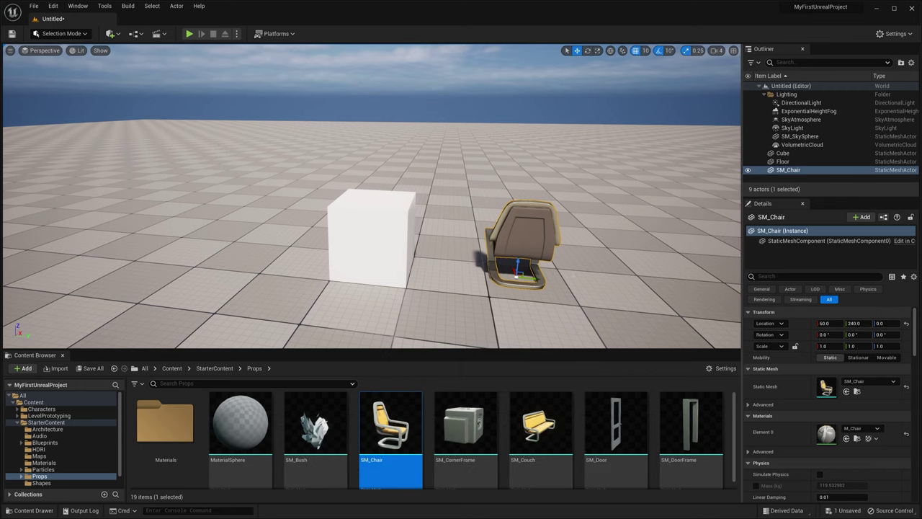
{"action": "left_click_drag", "start_coordinate": [534, 279], "coordinate": [564, 263]}
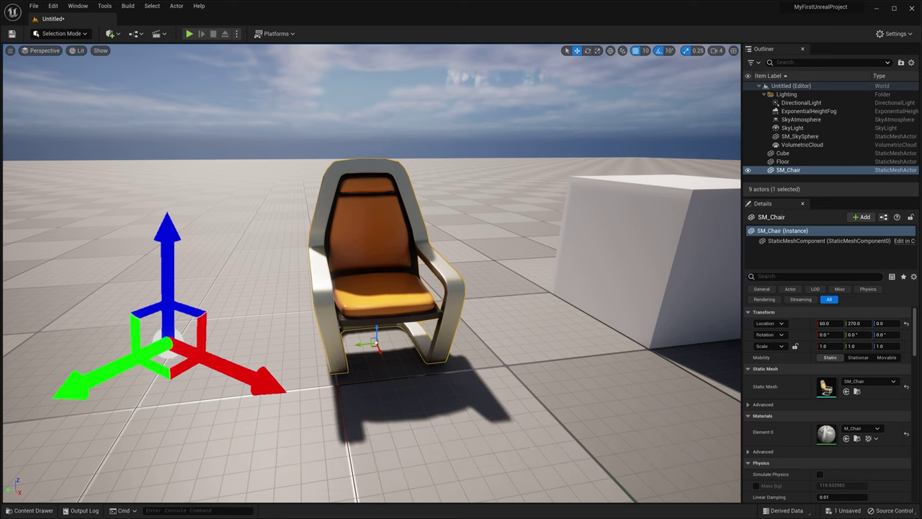
{"action": "mouse_move", "coordinate": [359, 344]}
{"action": "left_mouse_down"}
{"action": "mouse_move", "coordinate": [366, 337]}
{"action": "mouse_move", "coordinate": [306, 334]}
{"action": "mouse_move", "coordinate": [397, 327]}
{"action": "mouse_move", "coordinate": [345, 354]}
{"action": "mouse_move", "coordinate": [368, 437]}
{"action": "mouse_move", "coordinate": [350, 339]}
{"action": "mouse_move", "coordinate": [362, 377]}
{"action": "mouse_move", "coordinate": [350, 374]}
{"action": "mouse_move", "coordinate": [349, 353]}
{"action": "left_mouse_up"}
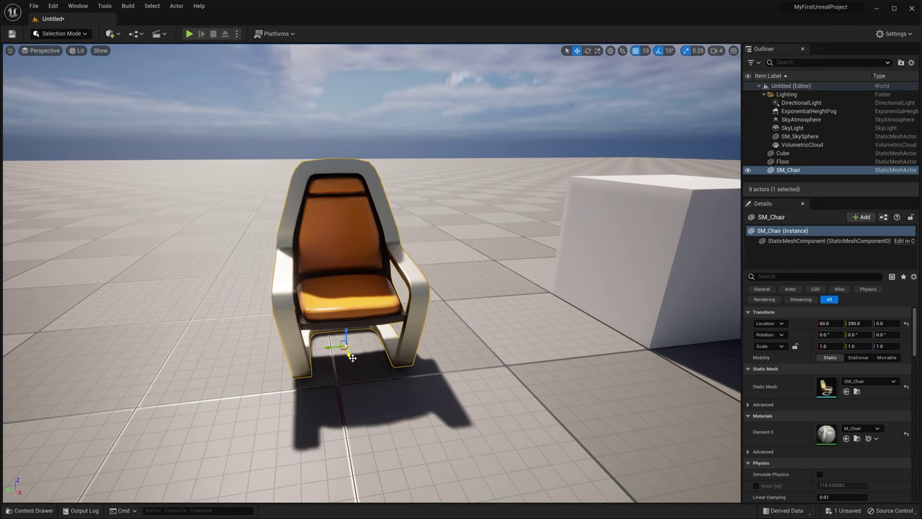
- Move the chair freely to about X -17, Y 309, Z 9, and shift it with the camera following to about X 73, Y 439
{"action": "left_click_drag", "start_coordinate": [349, 353], "coordinate": [312, 293]}
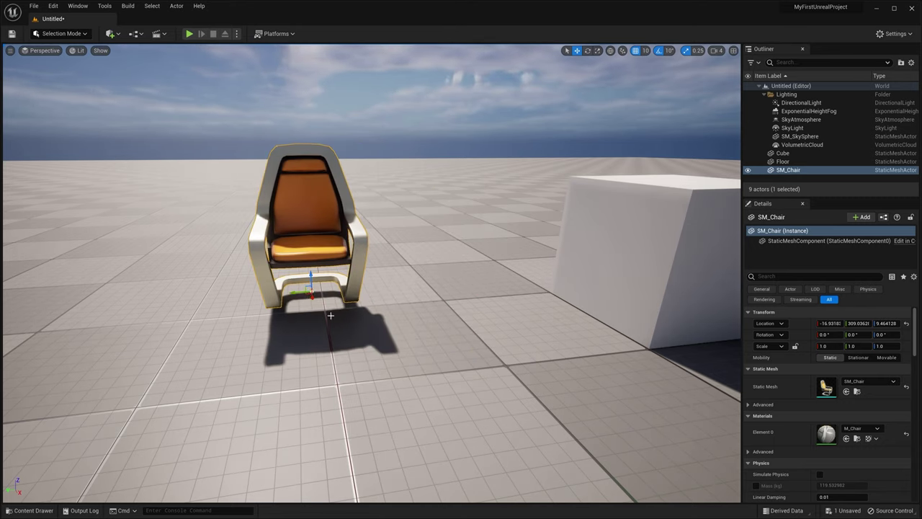
{"action": "mouse_move", "coordinate": [294, 293]}
{"action": "left_mouse_down", "text": "shift"}
{"action": "mouse_move", "coordinate": [152, 298]}
{"action": "mouse_move", "coordinate": [389, 295]}
{"action": "mouse_move", "coordinate": [295, 296]}
{"action": "mouse_move", "coordinate": [311, 298]}
{"action": "left_mouse_up", "text": "shift"}
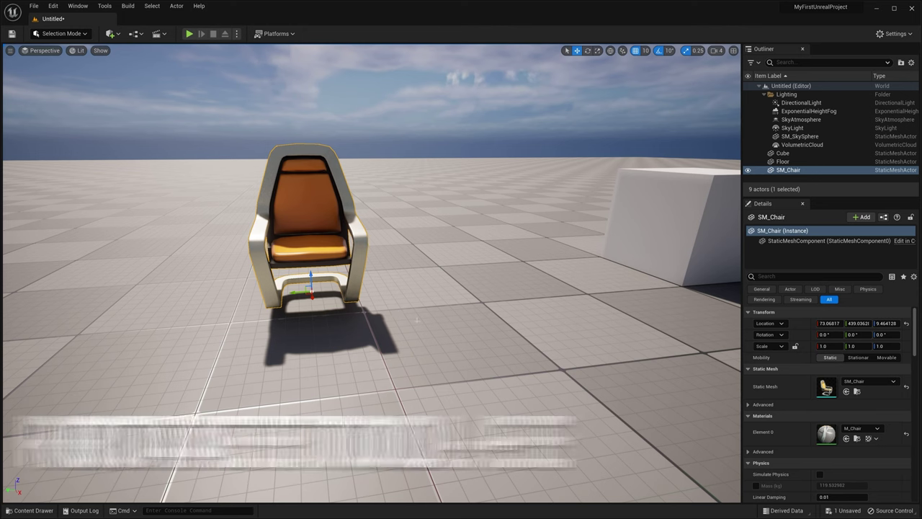
- Try rotating the chair about its axis with the Rotate tool
{"action": "key", "text": "e"}
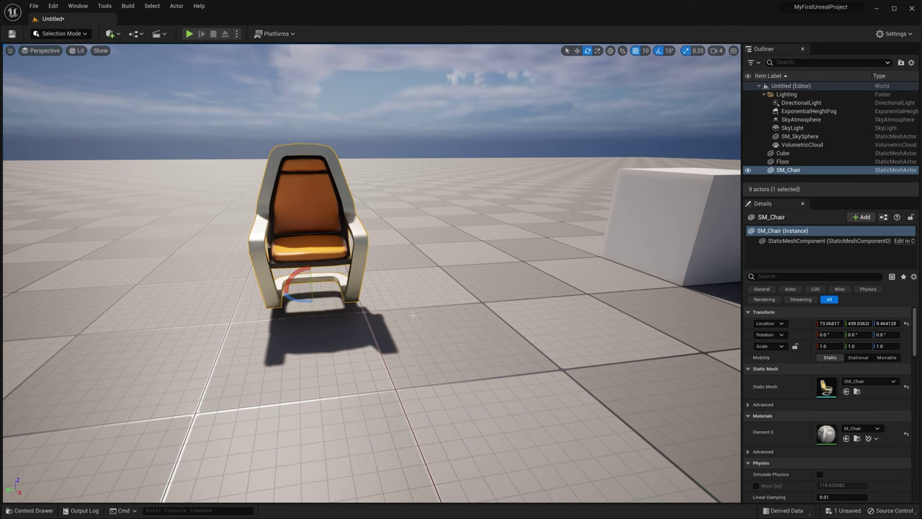
{"action": "key", "text": "w"}
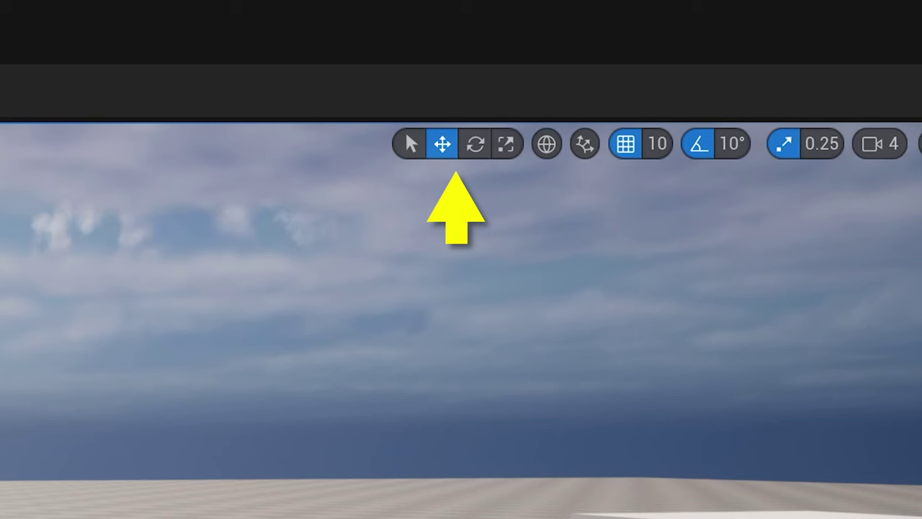
{"action": "key", "text": "e"}
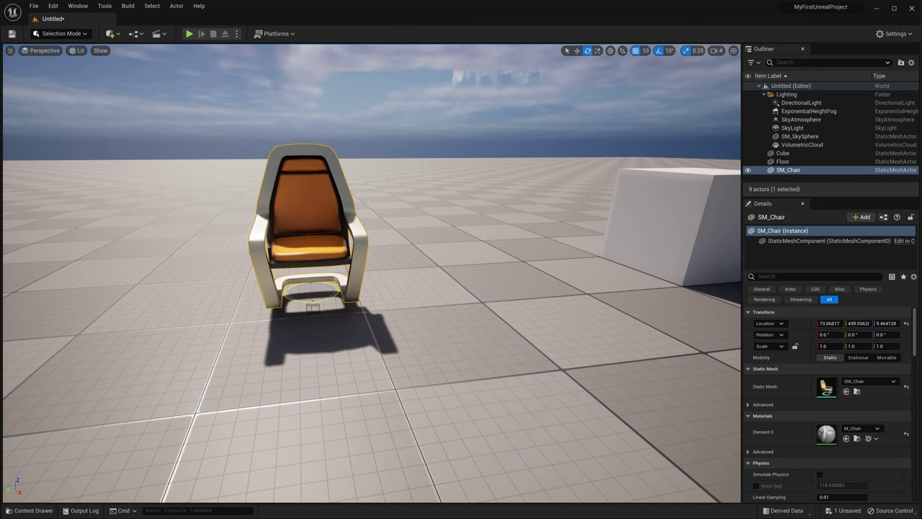
{"action": "mouse_move", "coordinate": [339, 306]}
{"action": "left_mouse_down"}
{"action": "mouse_move", "coordinate": [317, 310]}
{"action": "mouse_move", "coordinate": [338, 309]}
{"action": "left_mouse_up"}
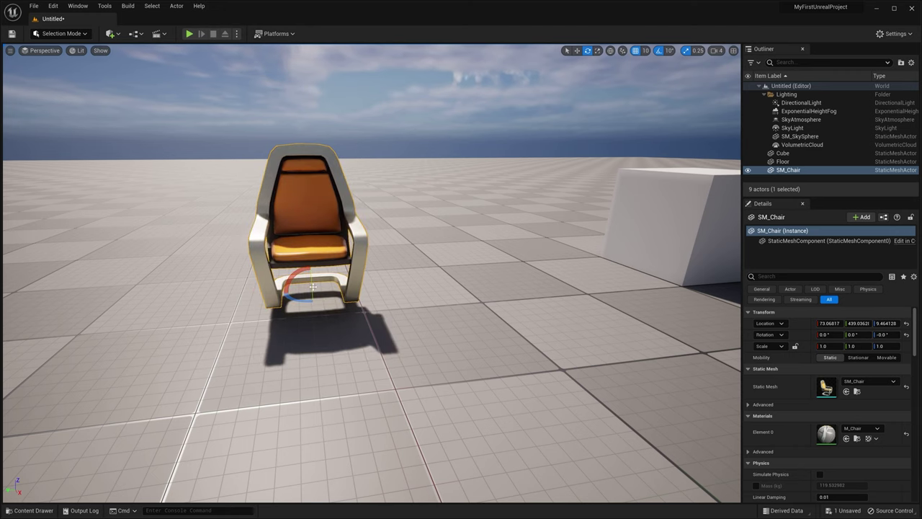
- Try scaling the chair along its Y axis and uniformly with the Scale tool
{"action": "key", "text": "r"}
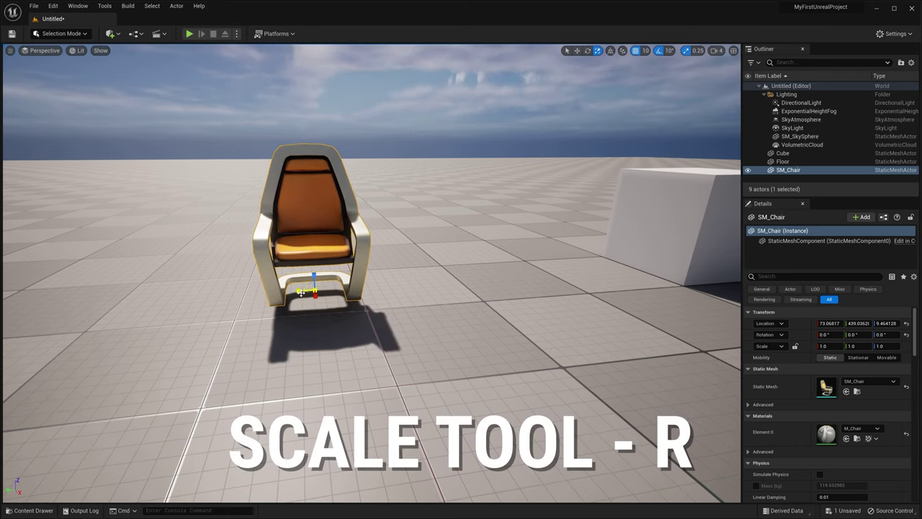
{"action": "mouse_move", "coordinate": [300, 291]}
{"action": "left_mouse_down"}
{"action": "mouse_move", "coordinate": [389, 292]}
{"action": "mouse_move", "coordinate": [303, 292]}
{"action": "left_mouse_up"}
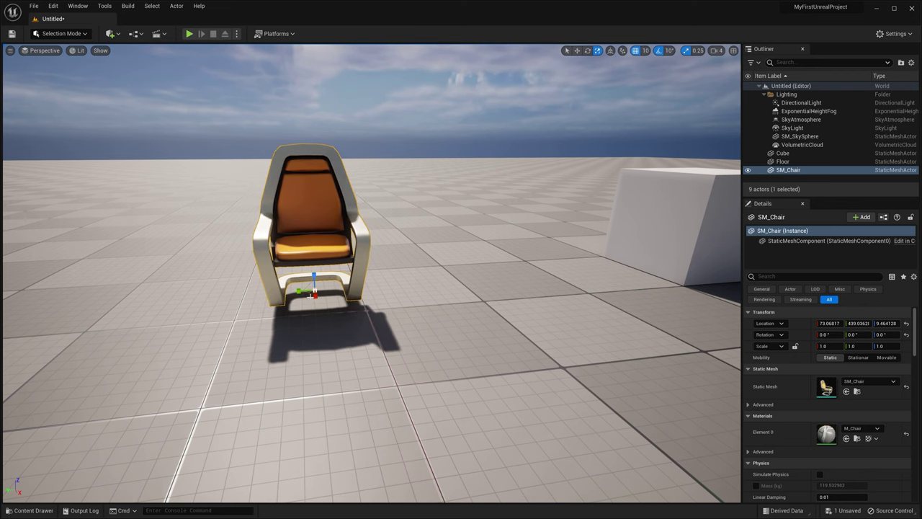
{"action": "left_click_drag", "start_coordinate": [315, 288], "coordinate": [288, 303]}
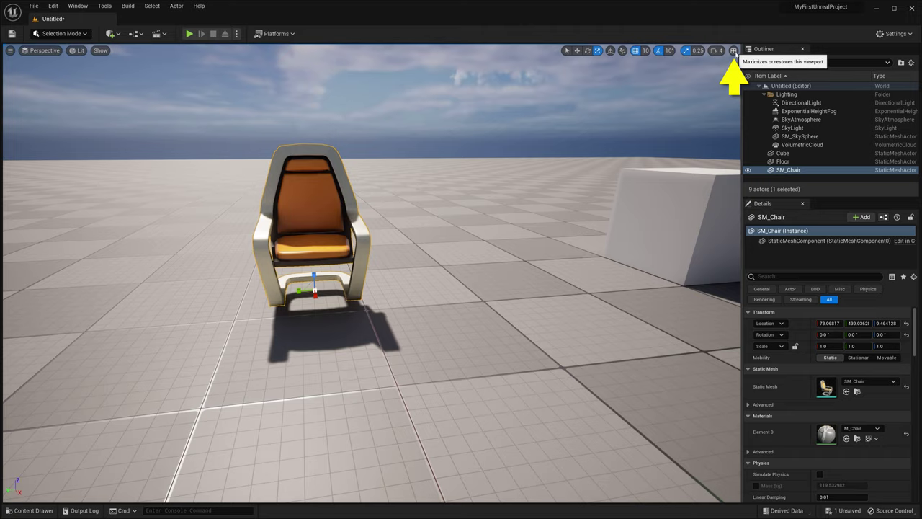
- Switch to the four-view layout, clear the selection and maximize the Top wireframe view
{"action": "left_click", "coordinate": [733, 51]}
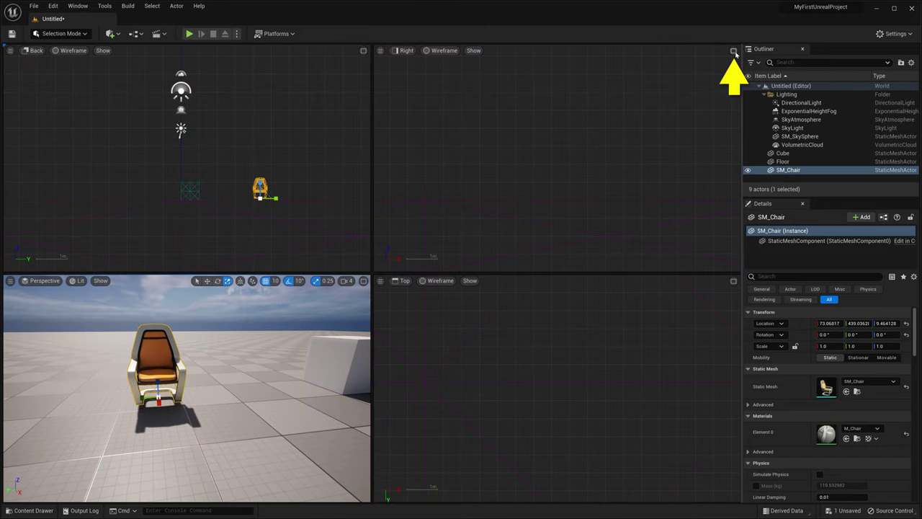
{"action": "left_click", "coordinate": [623, 334]}
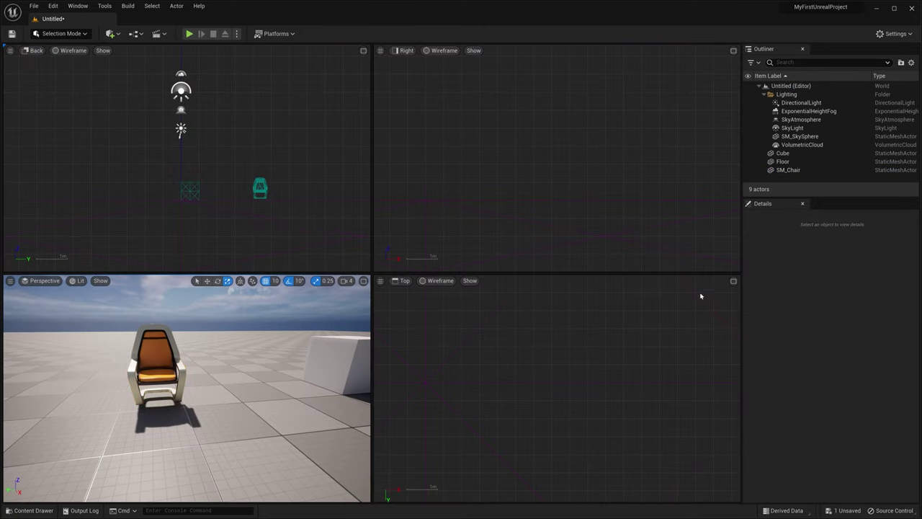
{"action": "left_click", "coordinate": [733, 281]}
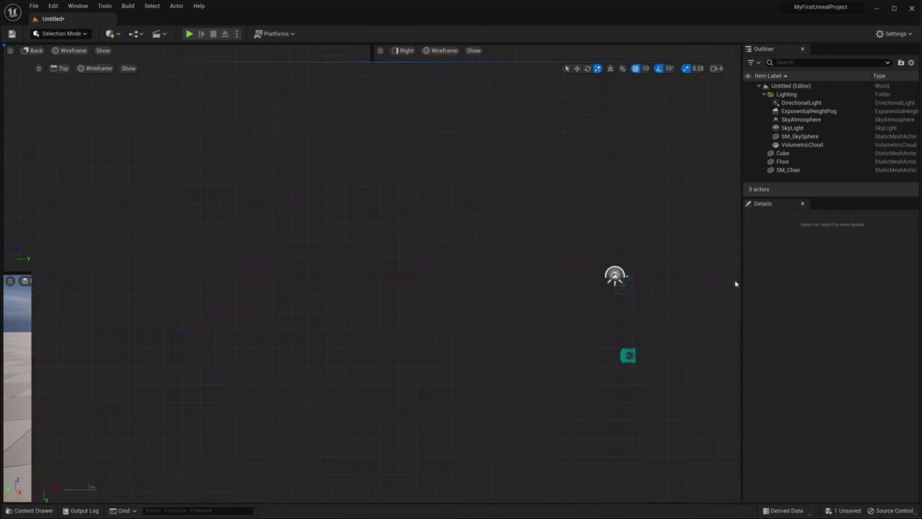
- Focus on the chair in the Top view, move it beside the cube at about X 153, Y 49, and restore the four-view layout
{"action": "left_click", "coordinate": [788, 170]}
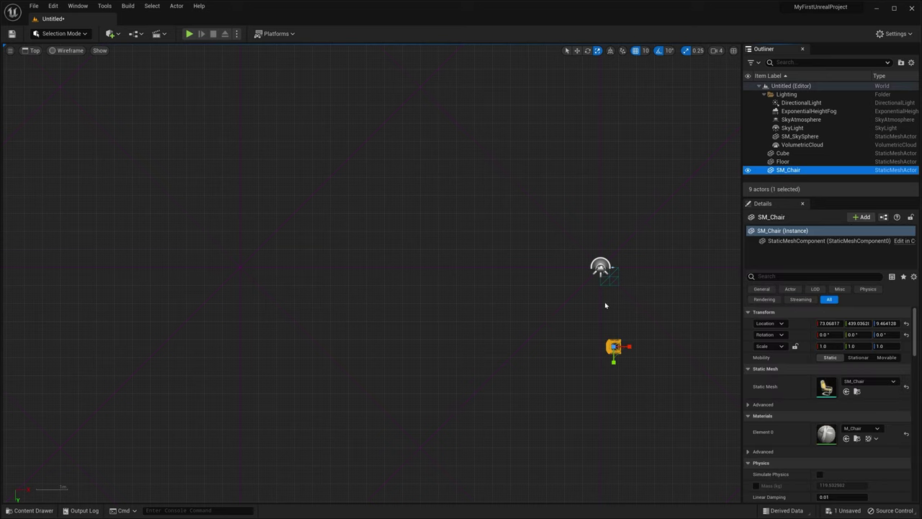
{"action": "key", "text": "f"}
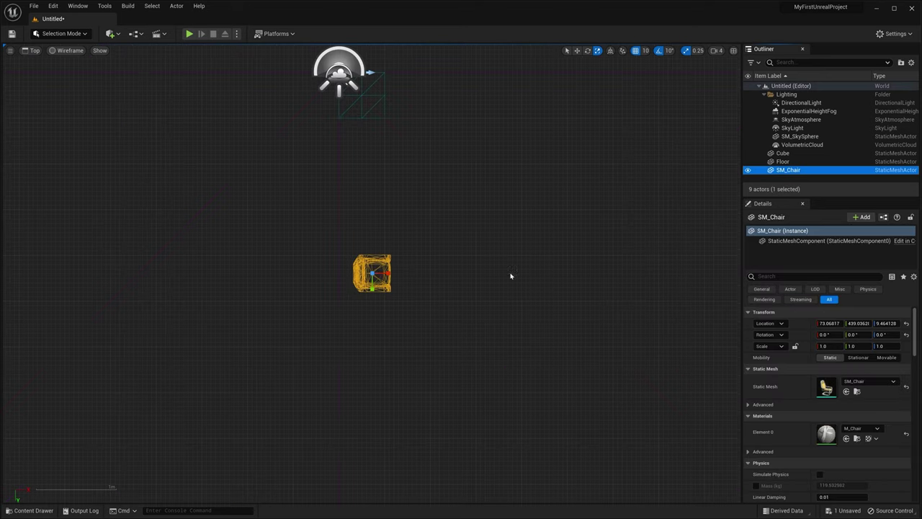
{"action": "key", "text": "w"}
{"action": "left_click_drag", "start_coordinate": [377, 278], "coordinate": [414, 103]}
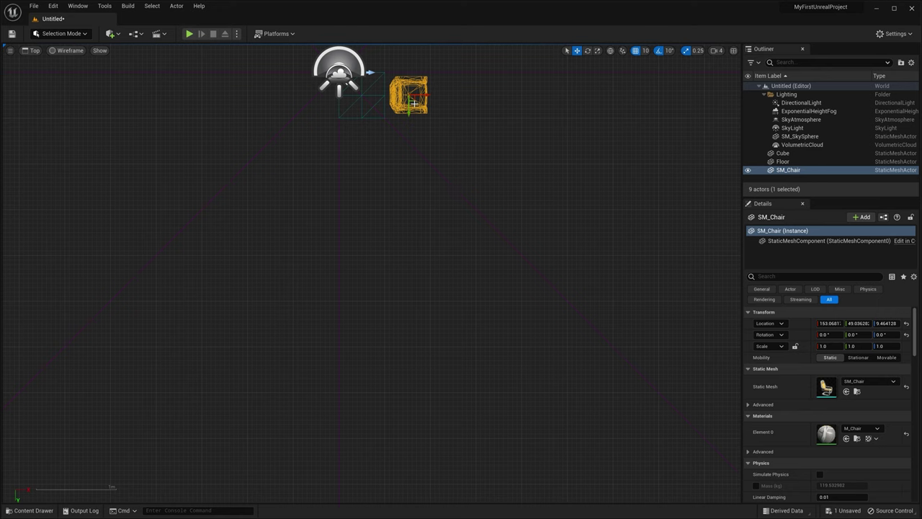
{"action": "left_click", "coordinate": [733, 50]}
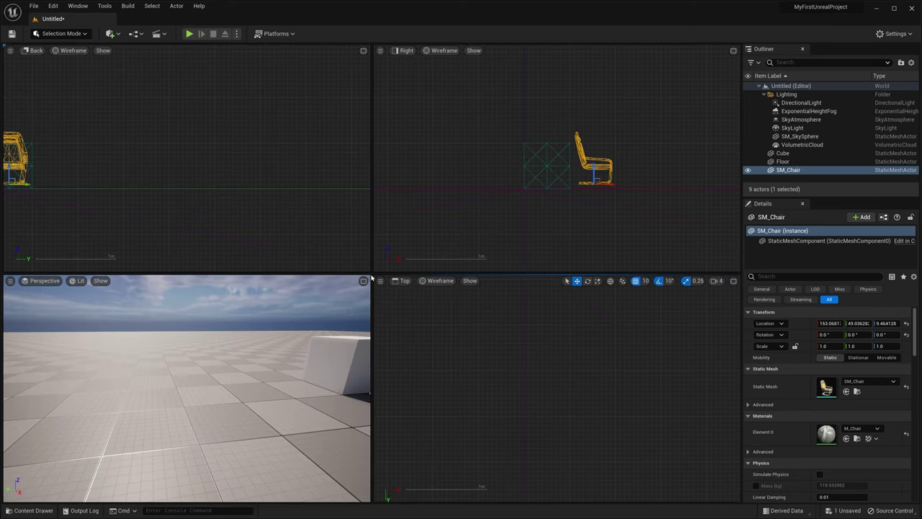
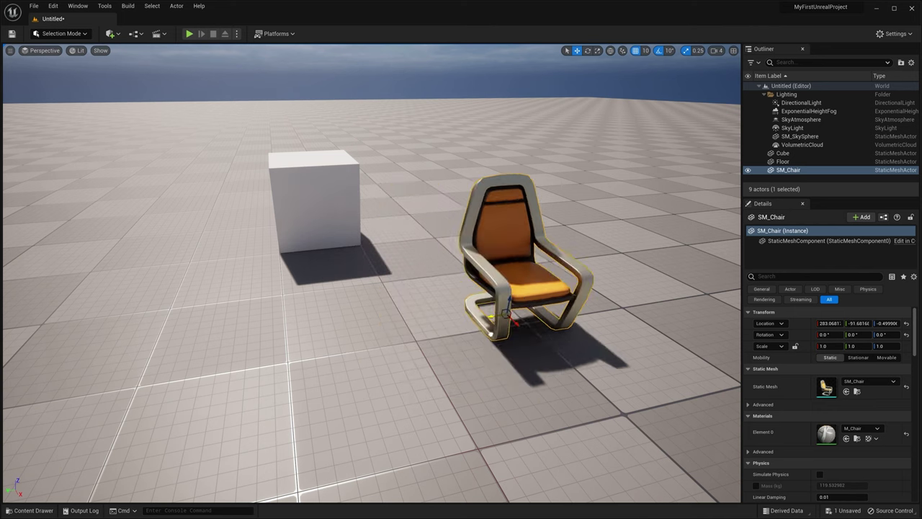
- Try moving the chair with a different grid snap size, and set the grid size to 50
{"action": "left_click", "coordinate": [645, 50]}
{"action": "left_click", "coordinate": [659, 113]}
{"action": "left_click_drag", "start_coordinate": [576, 277], "coordinate": [597, 288]}
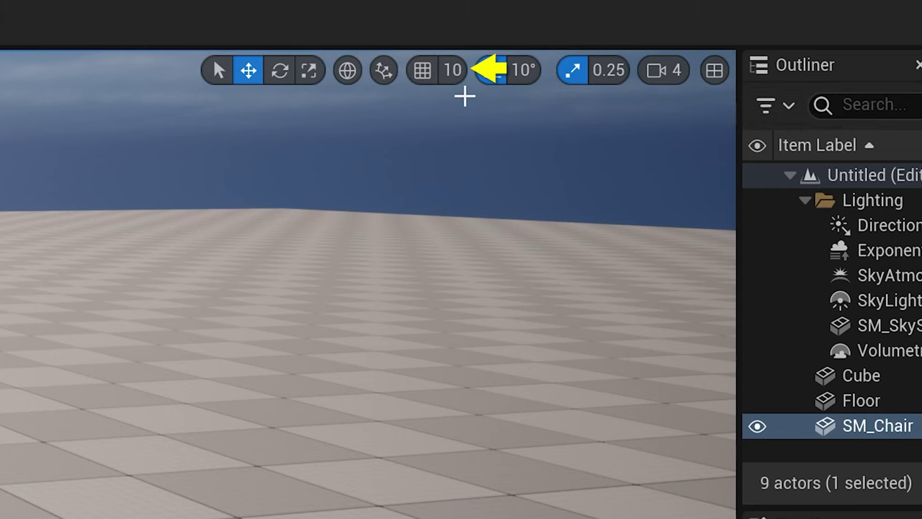
{"action": "left_click", "coordinate": [460, 74]}
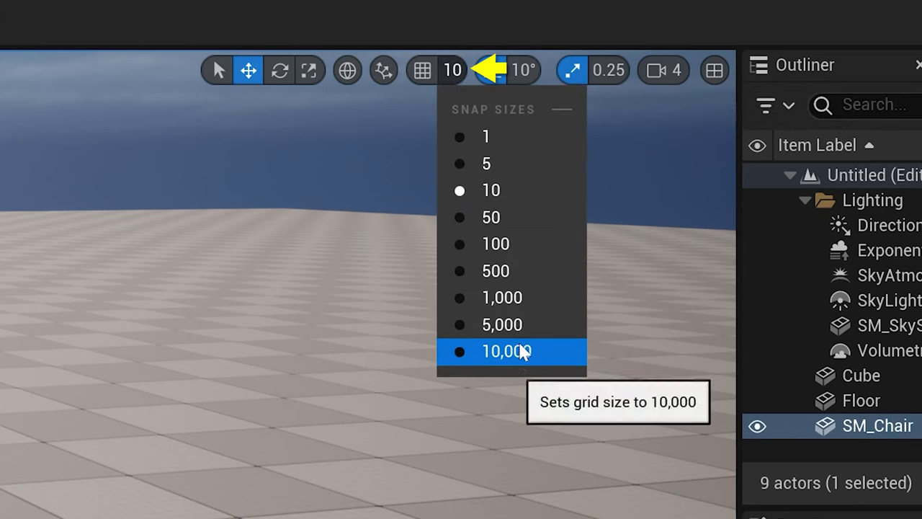
{"action": "left_click", "coordinate": [537, 220]}
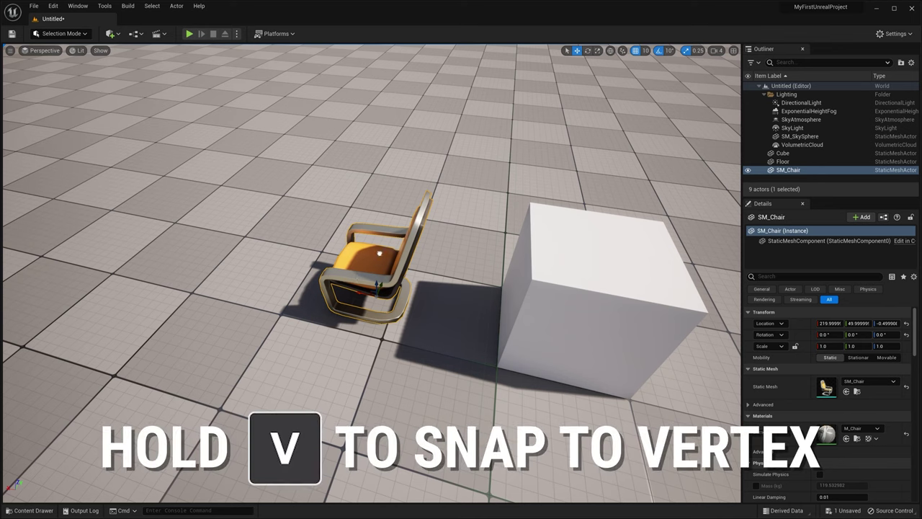
- Try vertex snapping the chair to the corners of the cube
{"action": "left_click_drag", "start_coordinate": [379, 254], "coordinate": [401, 149]}
{"action": "left_click_drag", "start_coordinate": [360, 208], "coordinate": [501, 252]}
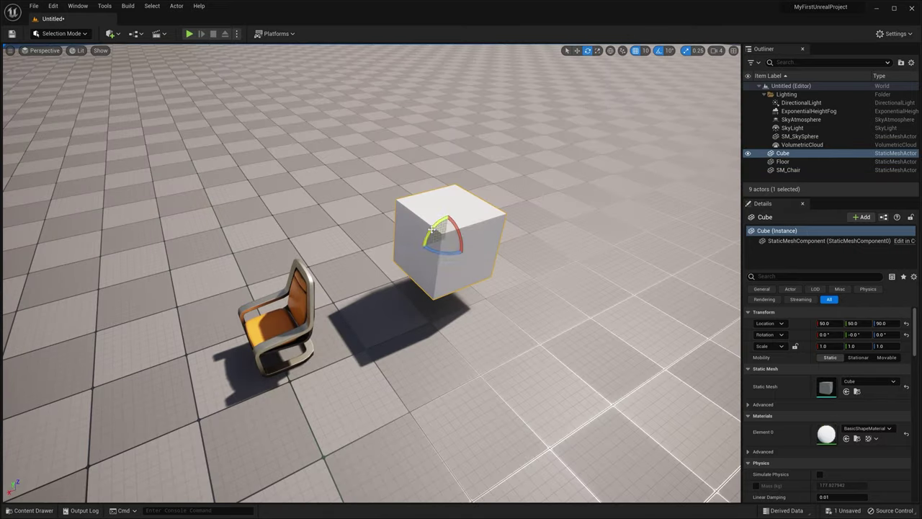
- Rotate the cube -40° about its Y axis and place the chair on its tilted face at about X 82, Y 50, Z 128
{"action": "left_click_drag", "start_coordinate": [430, 229], "coordinate": [425, 251]}
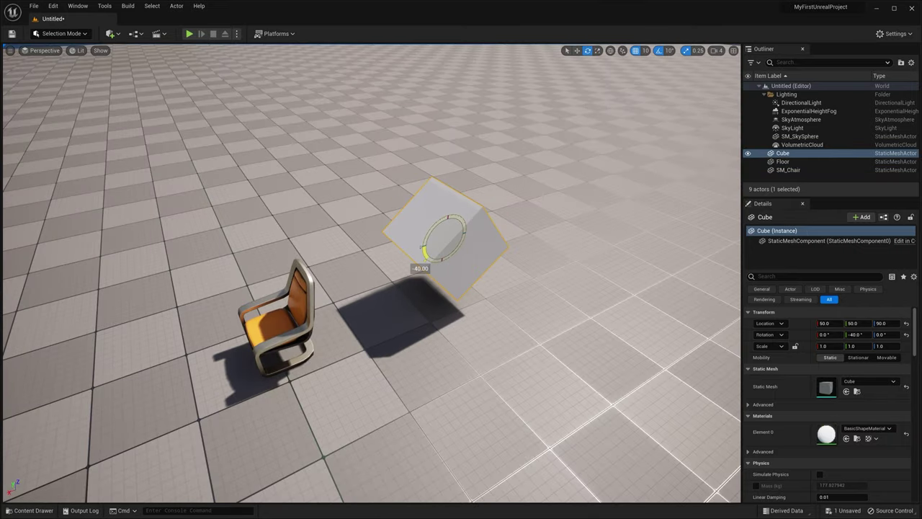
{"action": "left_click", "coordinate": [297, 303]}
{"action": "key", "text": "w"}
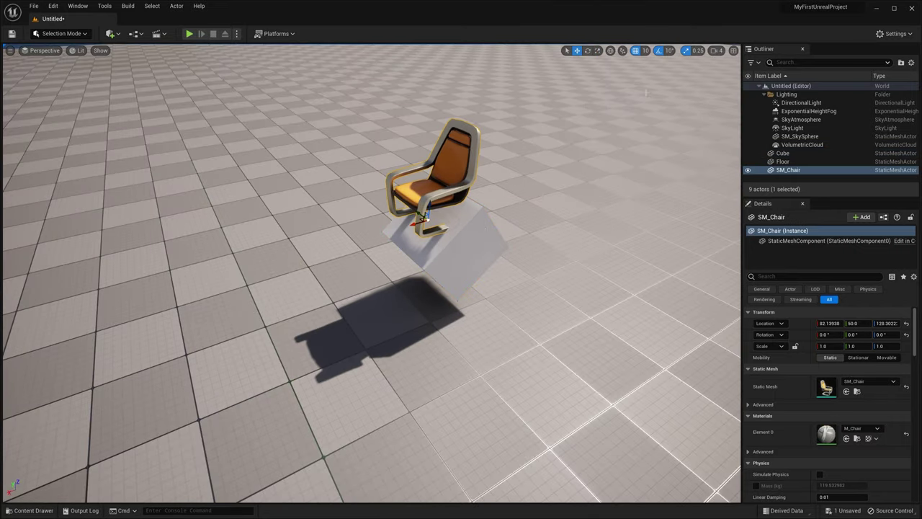
- Enable Surface Snapping with Rotate to Surface Normal and snap the chair onto the cube's tilted face
{"action": "left_click", "coordinate": [622, 51]}
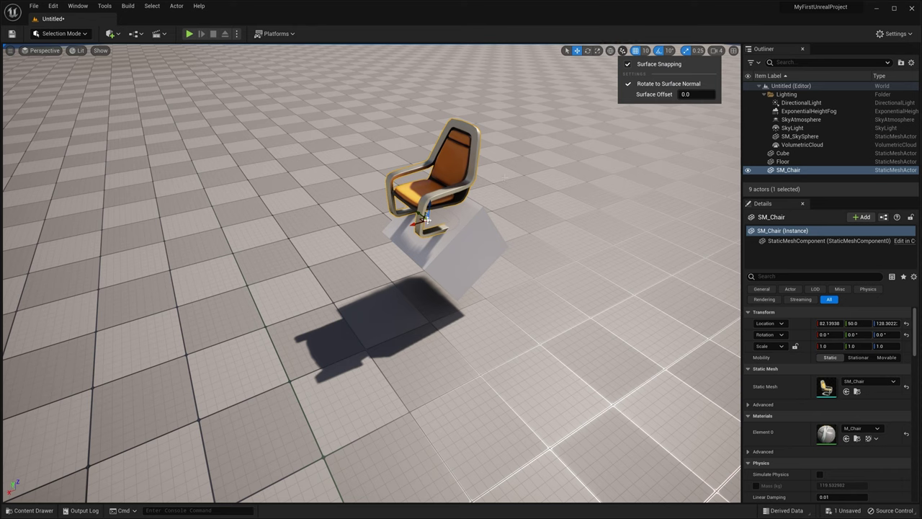
{"action": "left_click_drag", "start_coordinate": [416, 219], "coordinate": [456, 243]}
{"action": "key", "text": "v"}
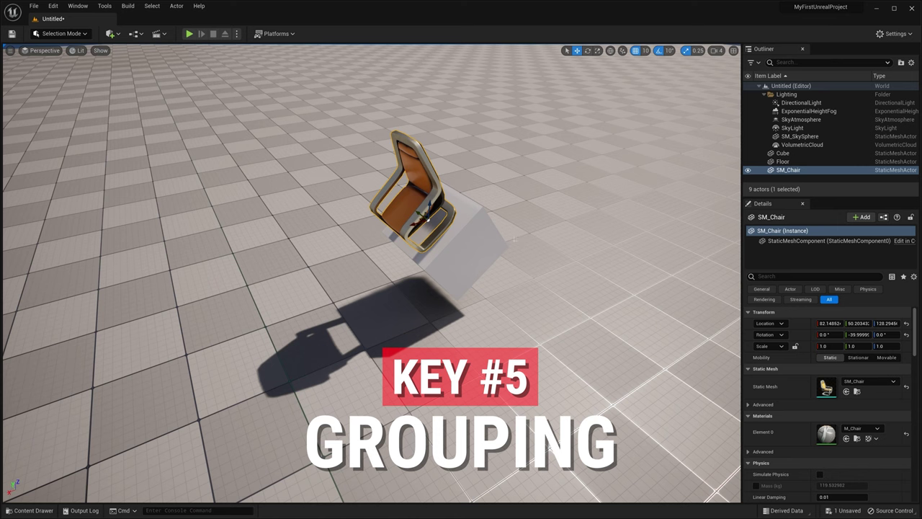
- Group the chair with the cube and move the group 40 units in the negative X direction
{"action": "left_click", "coordinate": [463, 246], "text": "ctrl"}
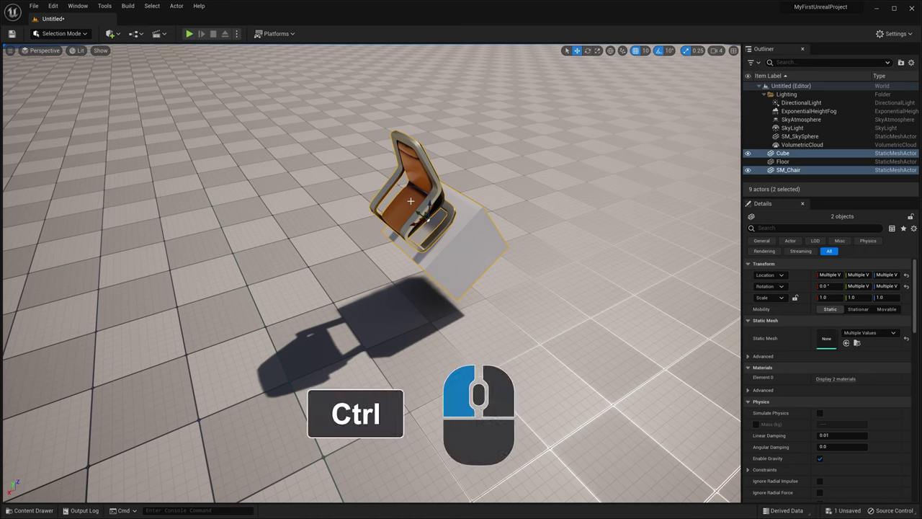
{"action": "key", "text": "ctrl+g"}
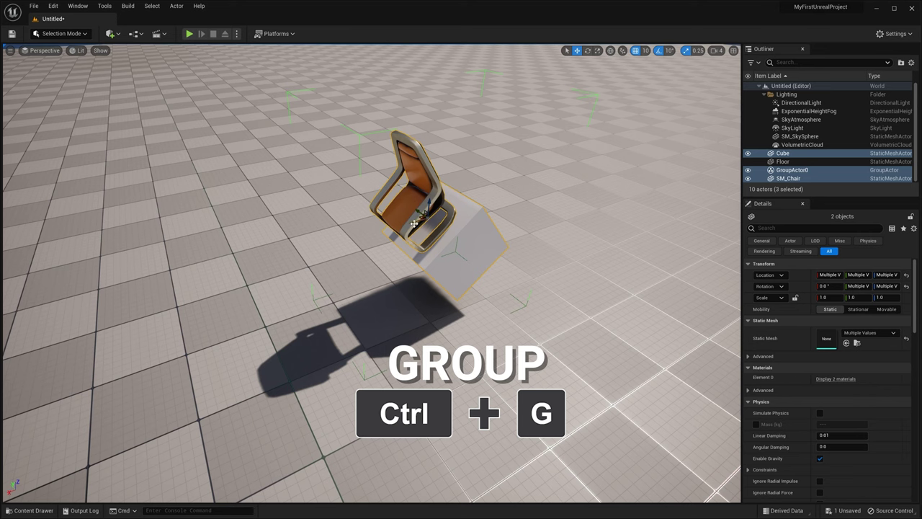
{"action": "left_click_drag", "start_coordinate": [414, 224], "coordinate": [446, 209]}
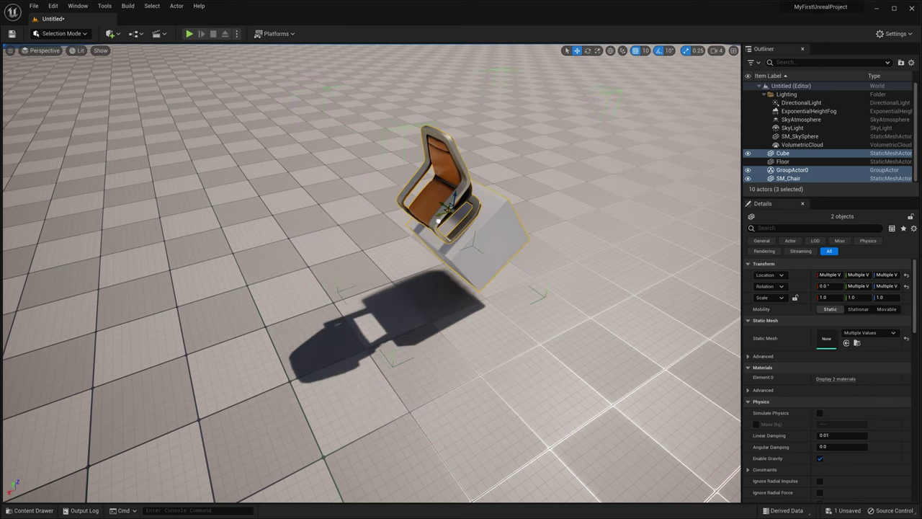
- Ungroup the cube and chair and select the chair on its own
{"action": "key", "text": "shift+g"}
{"action": "left_click", "coordinate": [443, 199]}
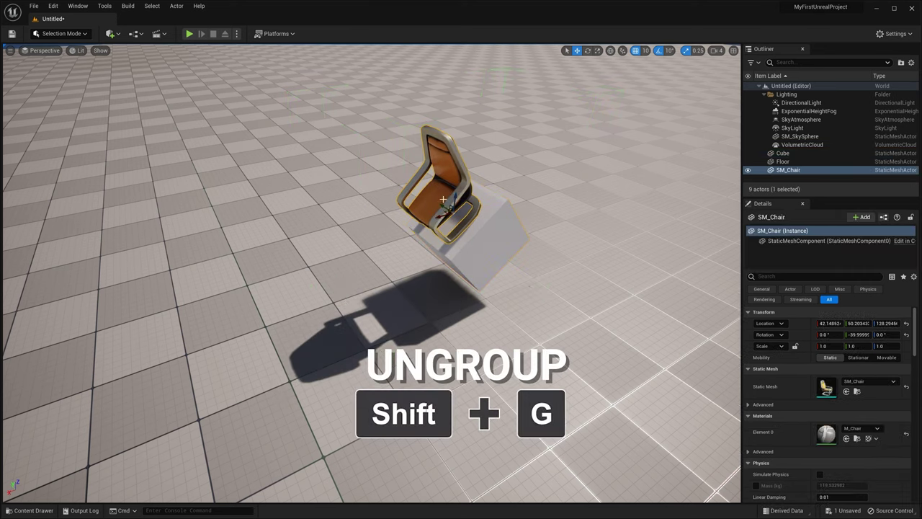
{"action": "mouse_move", "coordinate": [440, 218]}
{"action": "left_mouse_down"}
{"action": "mouse_move", "coordinate": [346, 238]}
{"action": "mouse_move", "coordinate": [445, 216]}
{"action": "left_mouse_up"}
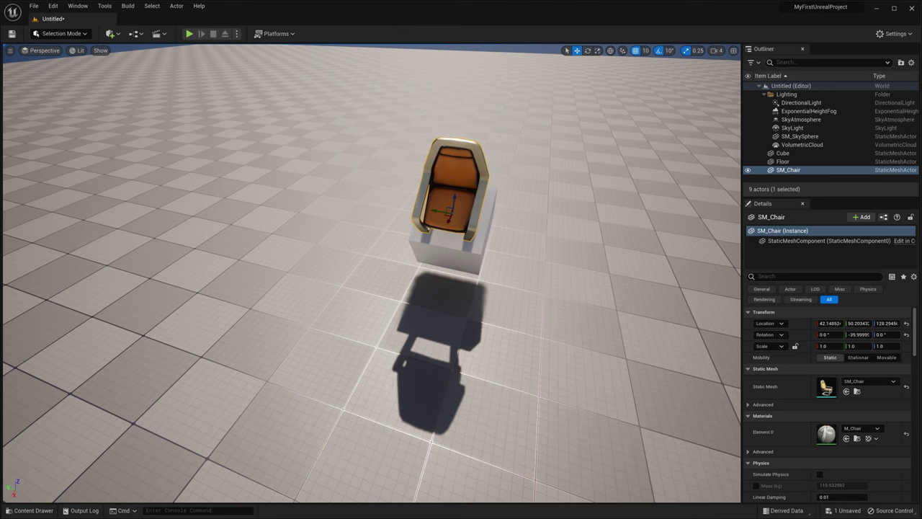
- Duplicate the chair by moving a copy along the Y axis beside the cube
{"action": "key", "text": "alt"}
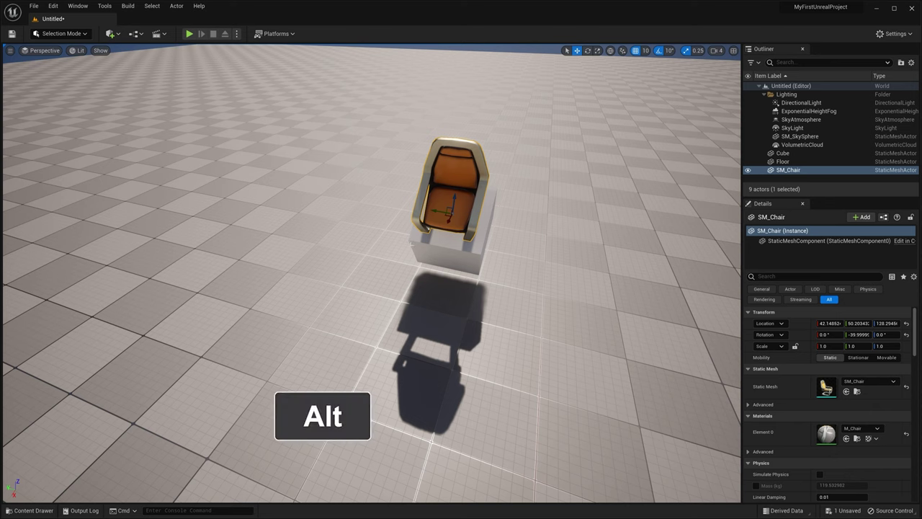
{"action": "left_click_drag", "start_coordinate": [434, 210], "coordinate": [336, 192], "text": "alt"}
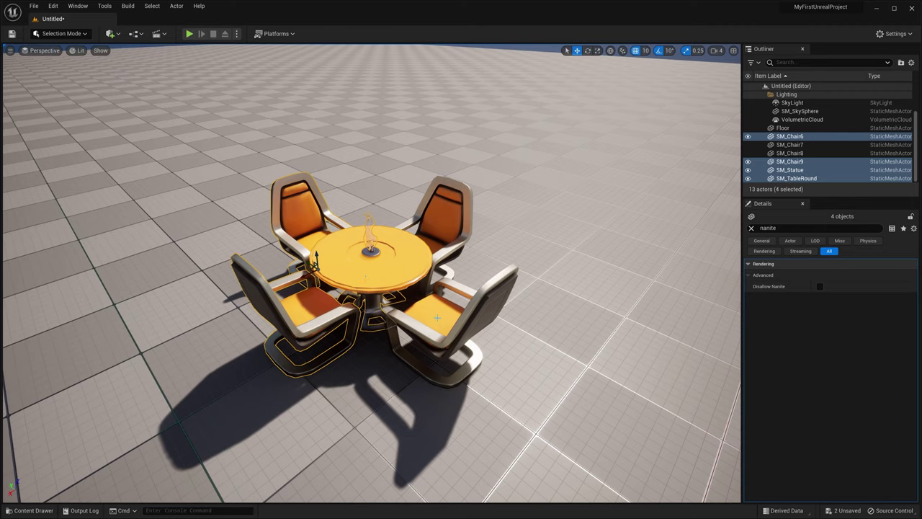
- Group the round table, statue and four chairs, and duplicate the group to a free spot on the floor
{"action": "left_click_drag", "start_coordinate": [459, 232], "coordinate": [476, 223], "text": "alt"}
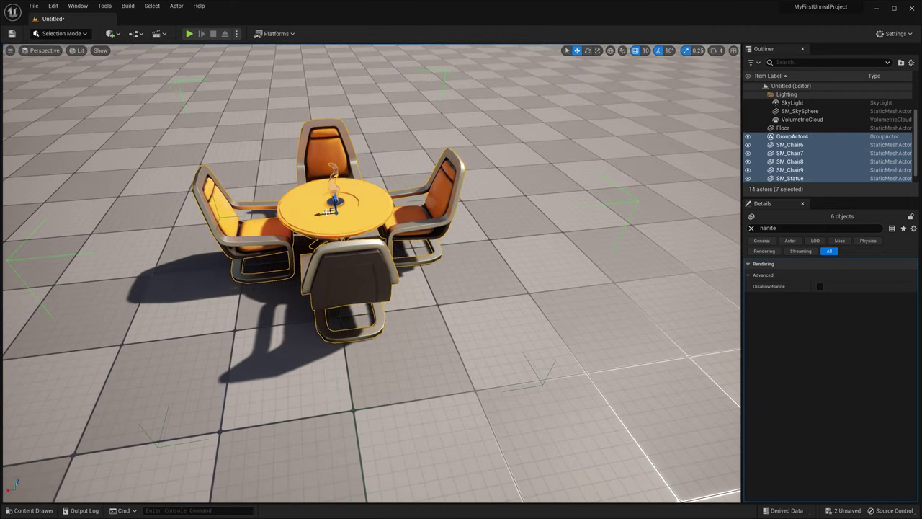
{"action": "left_click_drag", "start_coordinate": [317, 215], "coordinate": [647, 190], "text": "alt"}
{"action": "key", "text": "f"}
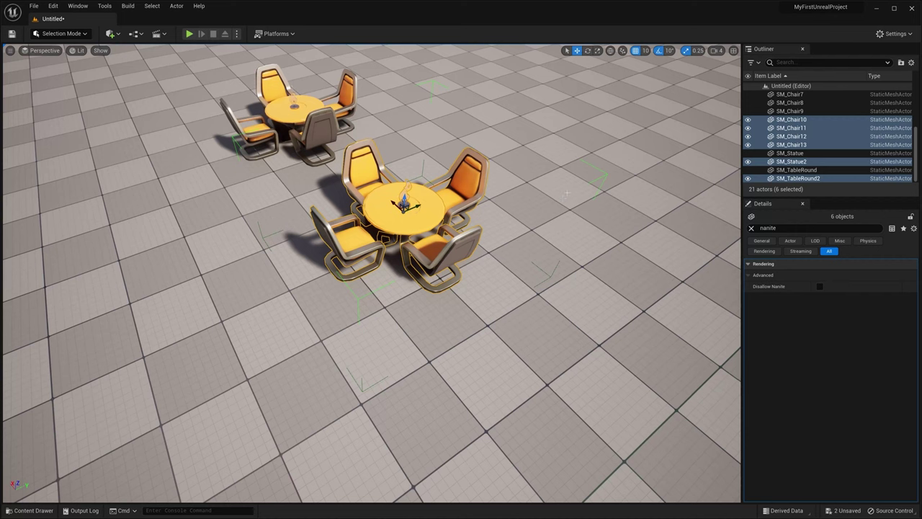
- Ungroup the copied table set and adjust the rotation of one of its chairs individually
{"action": "left_click", "coordinate": [339, 255]}
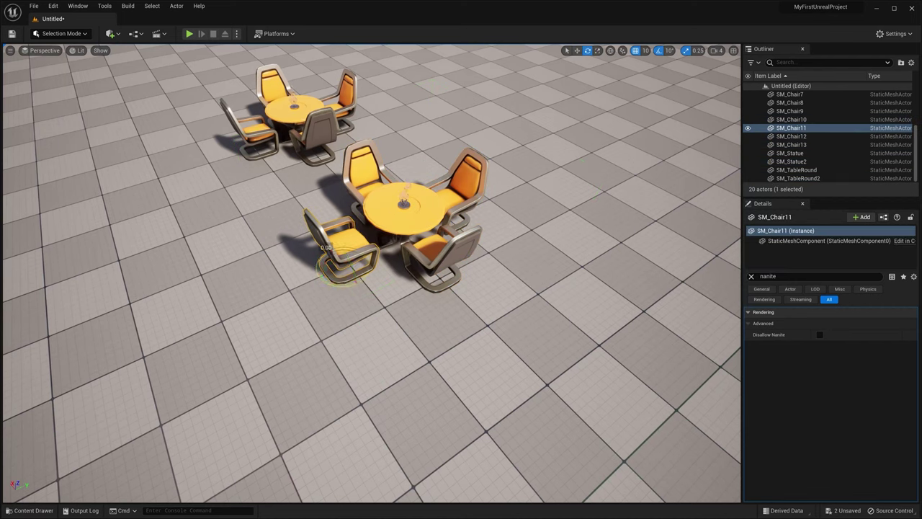
{"action": "key", "text": "ctrl+z"}
{"action": "left_click_drag", "start_coordinate": [403, 208], "coordinate": [401, 234], "text": "alt+shift"}
{"action": "left_click", "coordinate": [306, 303]}
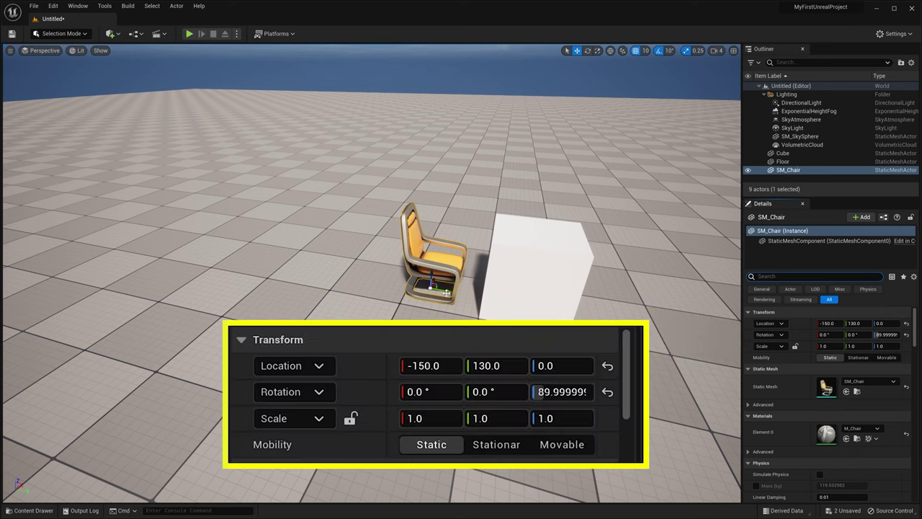
- Set the chair's location to X -141, Y 79 and its Z rotation to about 108.3°
{"action": "left_click_drag", "start_coordinate": [852, 323], "coordinate": [886, 334]}
{"action": "mouse_move", "coordinate": [824, 346]}
{"action": "left_mouse_down"}
{"action": "mouse_move", "coordinate": [857, 346]}
{"action": "mouse_move", "coordinate": [823, 346]}
{"action": "left_mouse_up"}
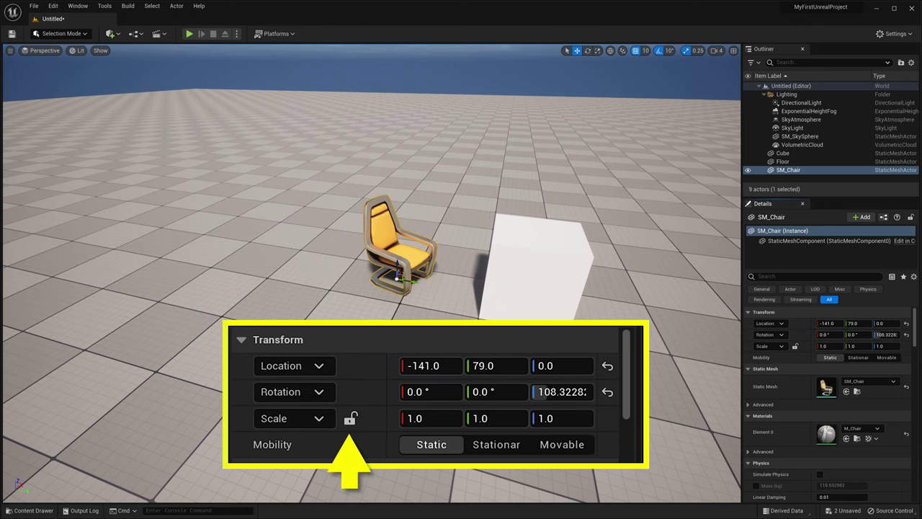
- Set only the chair's X scale to 2, leaving the scale ratio unlocked
{"action": "left_click", "coordinate": [438, 418]}
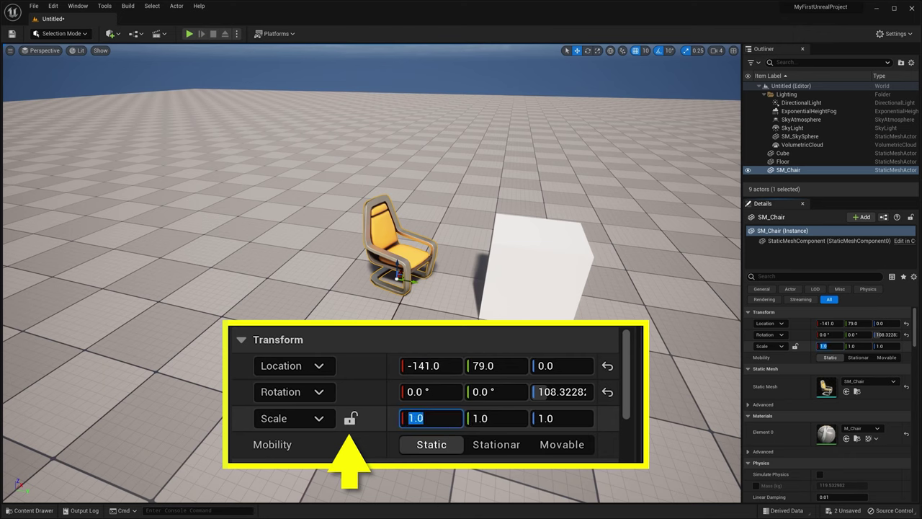
{"action": "type", "text": "2"}
{"action": "key", "text": "Return"}
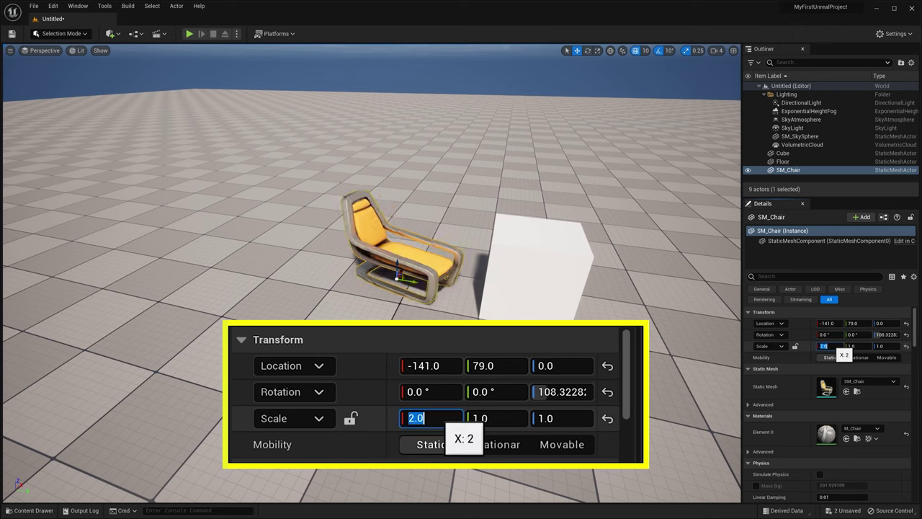
- Lock the chair's scale ratio and try X scale values of 3, 4, 0.5, 1 and 2
{"action": "left_click", "coordinate": [795, 347]}
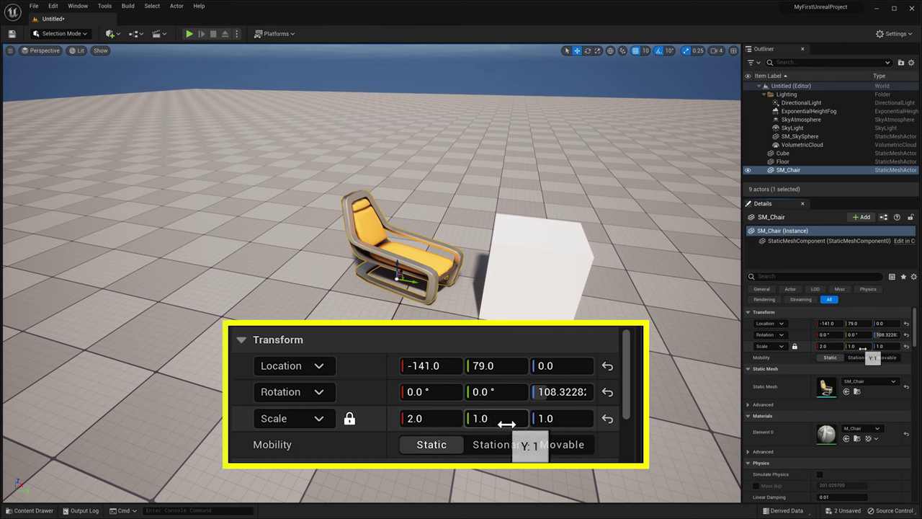
{"action": "left_click", "coordinate": [827, 347]}
{"action": "type", "text": "3"}
{"action": "key", "text": "Return"}
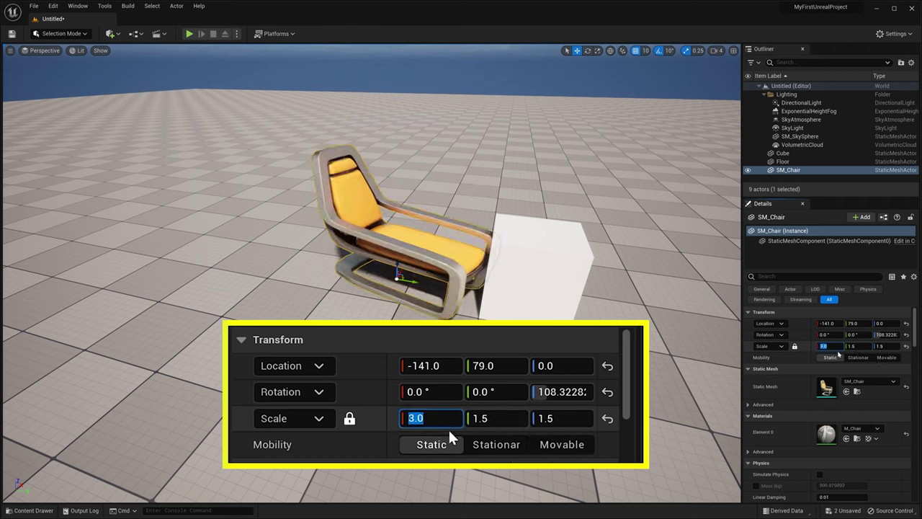
{"action": "type", "text": "4"}
{"action": "key", "text": "Return"}
{"action": "type", "text": ".5"}
{"action": "key", "text": "Return"}
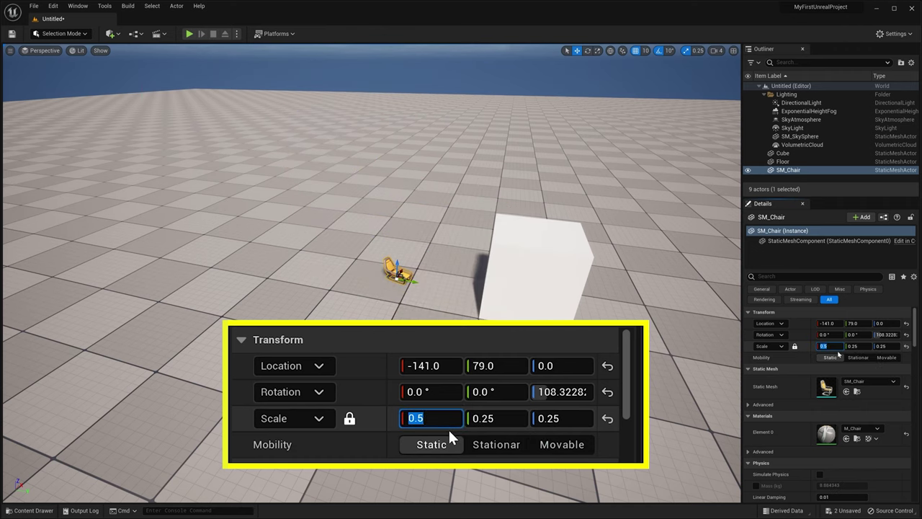
{"action": "type", "text": "1"}
{"action": "key", "text": "Return"}
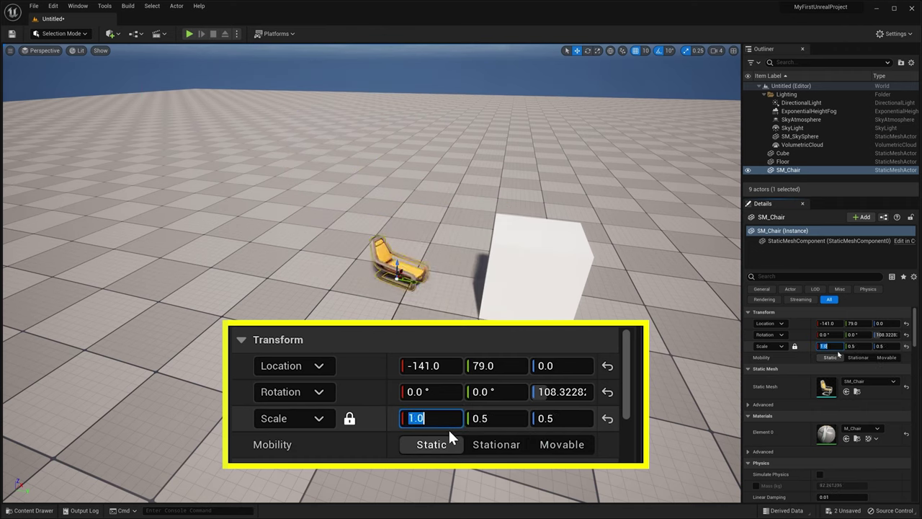
{"action": "type", "text": "2"}
{"action": "key", "text": "Return"}
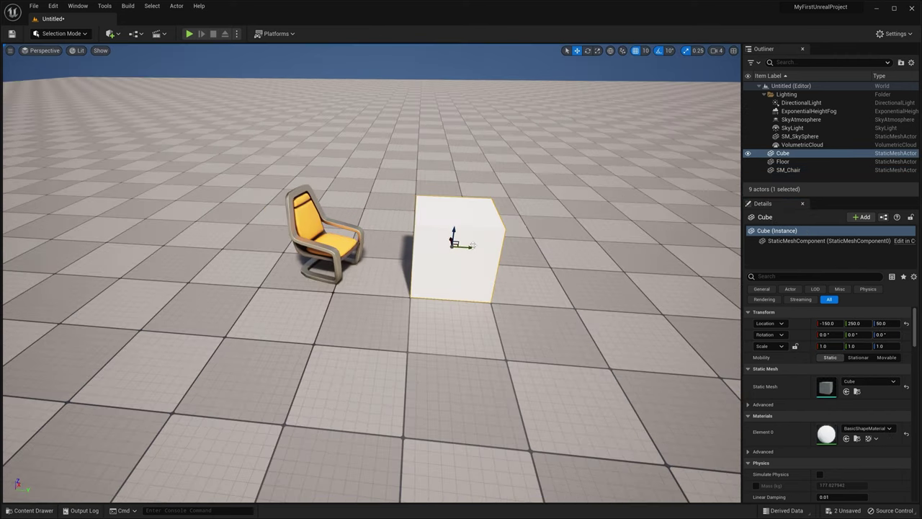
- Duplicate the cube 180 units along the Y axis and select the floor to view its details
{"action": "left_click_drag", "start_coordinate": [470, 246], "coordinate": [627, 246], "text": "alt"}
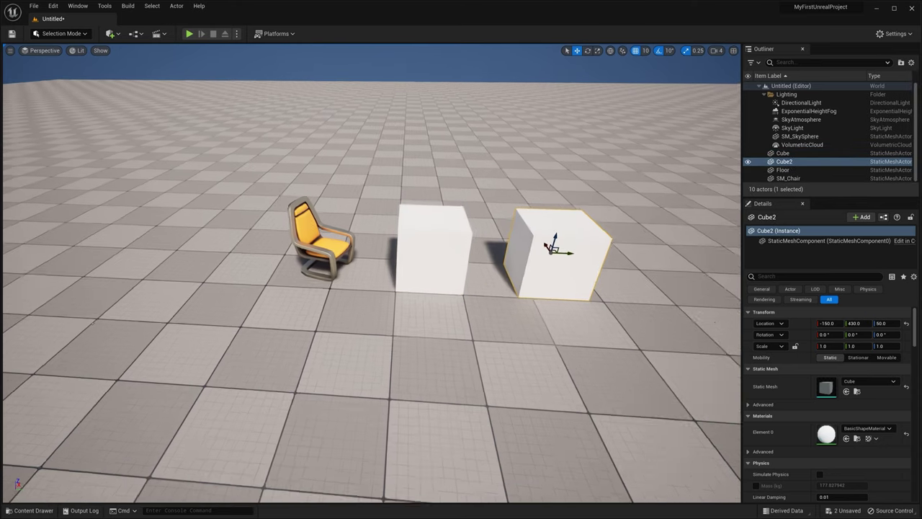
{"action": "left_click", "coordinate": [782, 170]}
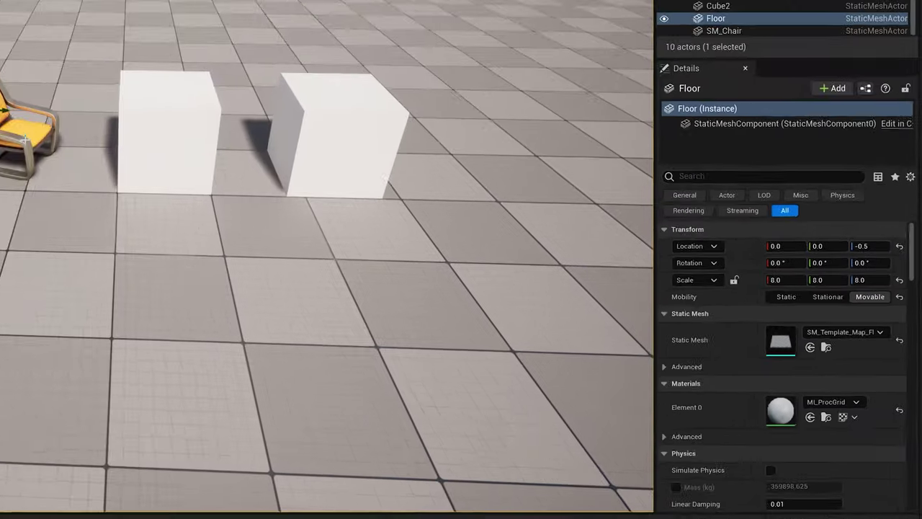
- Locate the chair's SM_Chair static mesh in the content browser and assign it to the copied cube
{"action": "left_click", "coordinate": [788, 178]}
{"action": "key", "text": "ctrl+b"}
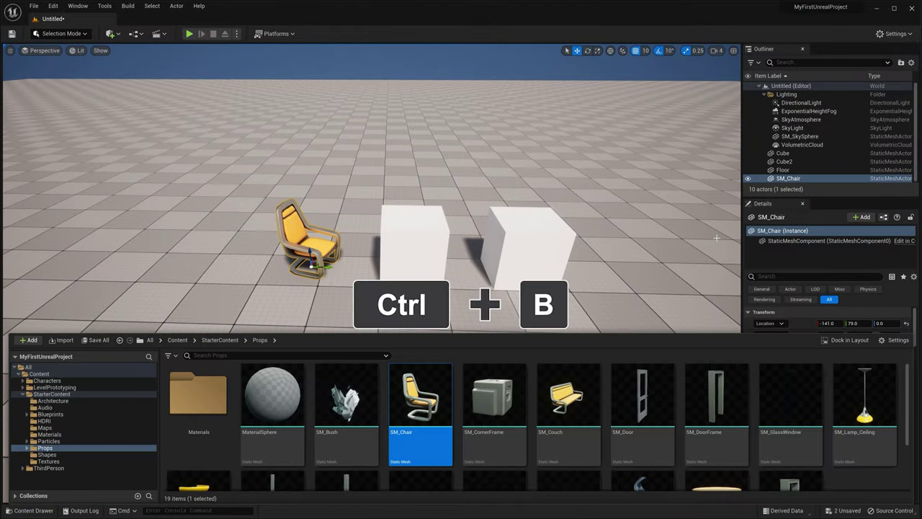
{"action": "left_click", "coordinate": [828, 272]}
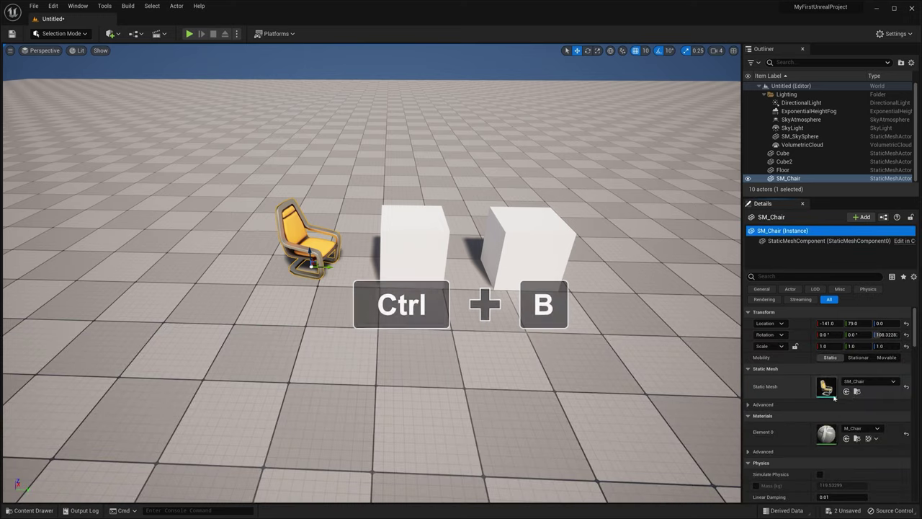
{"action": "left_click", "coordinate": [552, 265]}
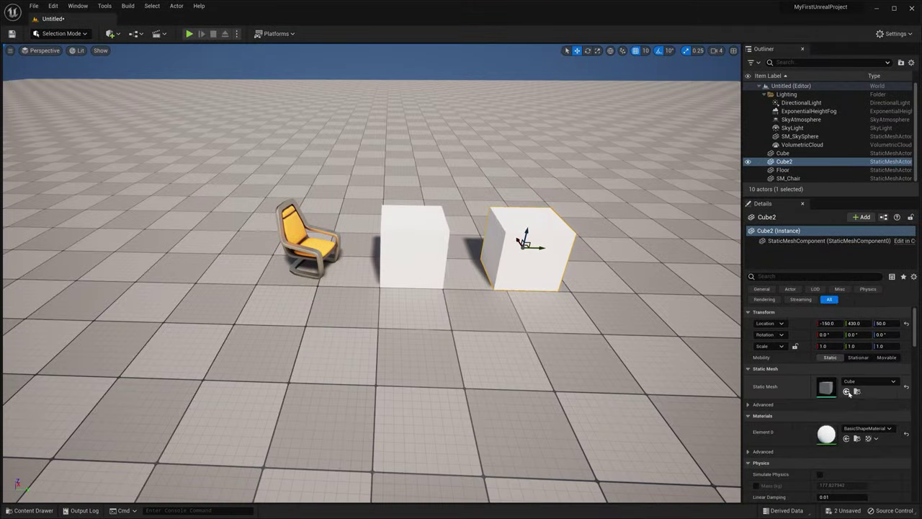
{"action": "left_click", "coordinate": [741, 322]}
- Rotate the white chair made from the cube copy around Z to about -160°
{"action": "key", "text": "f"}
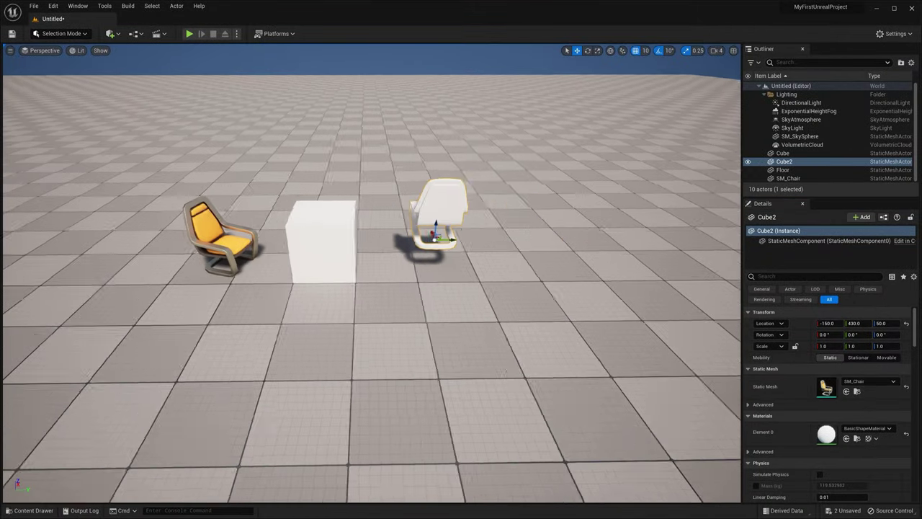
{"action": "key", "text": "e"}
{"action": "left_click_drag", "start_coordinate": [404, 272], "coordinate": [383, 269]}
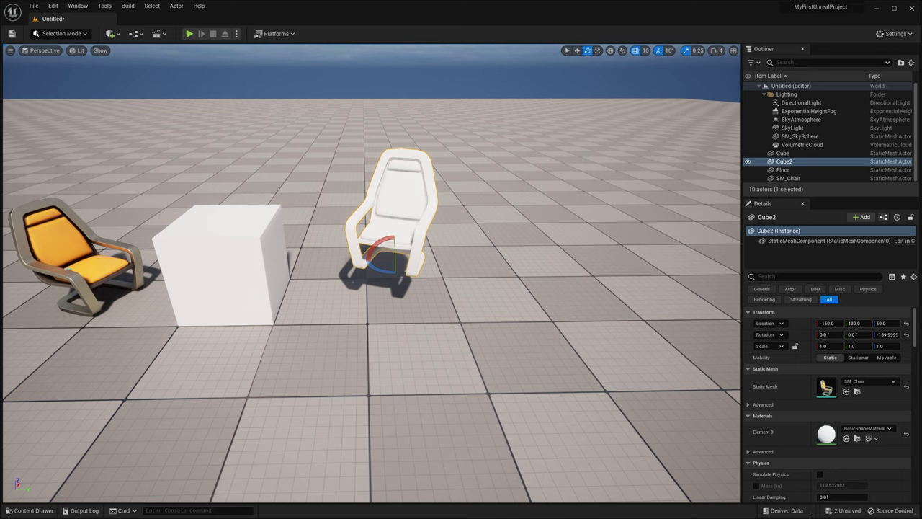
- Locate the yellow chair's M_Chair material, dock the content browser in the layout, and apply the material to the white chair
{"action": "left_click", "coordinate": [108, 266]}
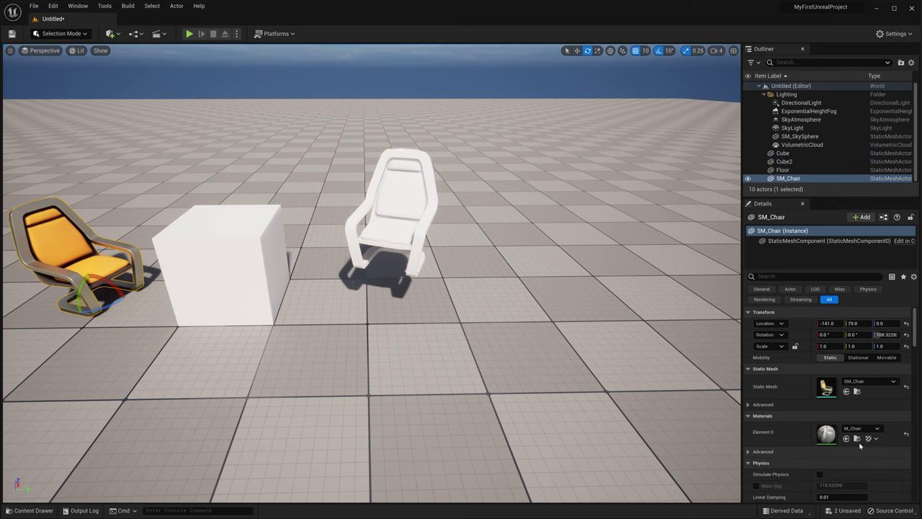
{"action": "left_click", "coordinate": [856, 438]}
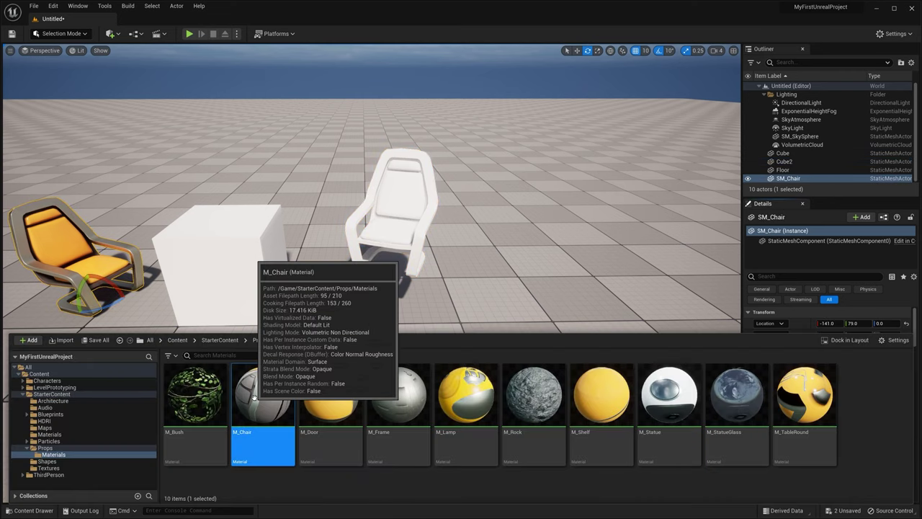
{"action": "left_click", "coordinate": [844, 340]}
{"action": "left_click", "coordinate": [414, 170]}
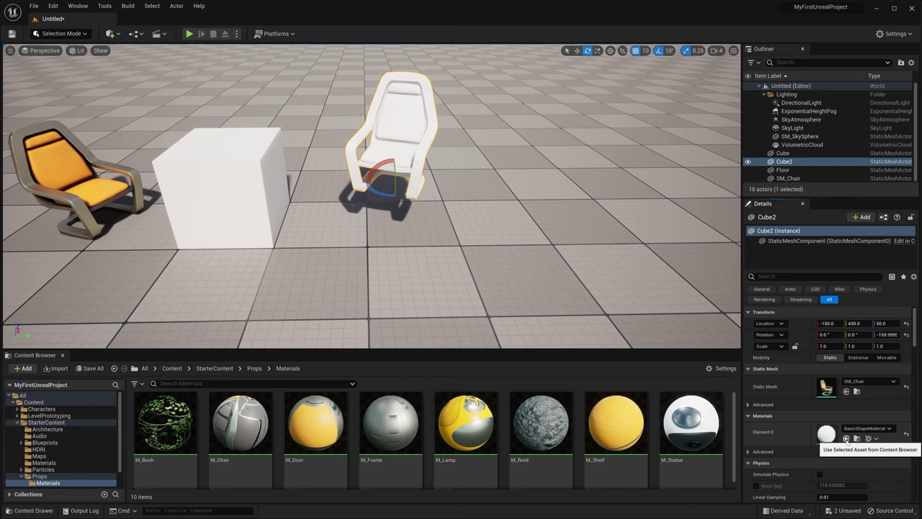
{"action": "left_click", "coordinate": [846, 439]}
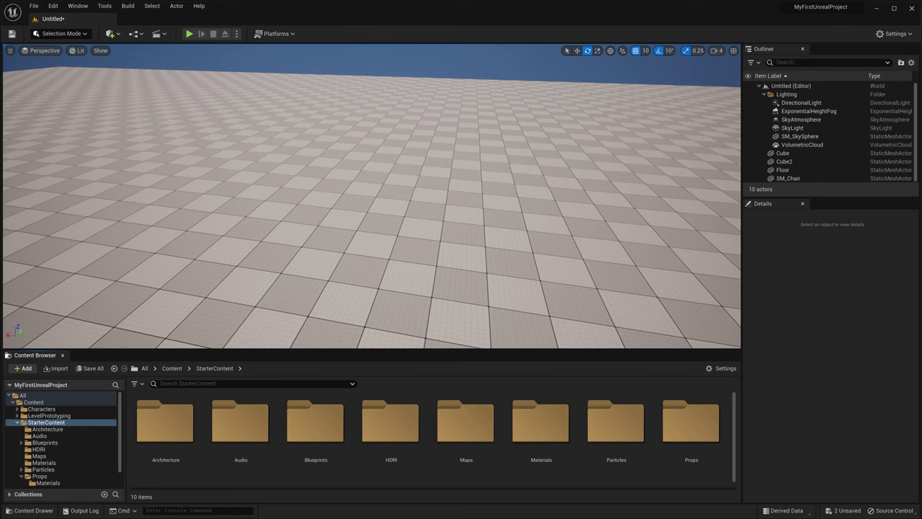
- Place a Wall_400x400 from the StarterContent Architecture folder and duplicate it twice along X with a position snap size of 500
{"action": "double_click", "coordinate": [170, 429]}
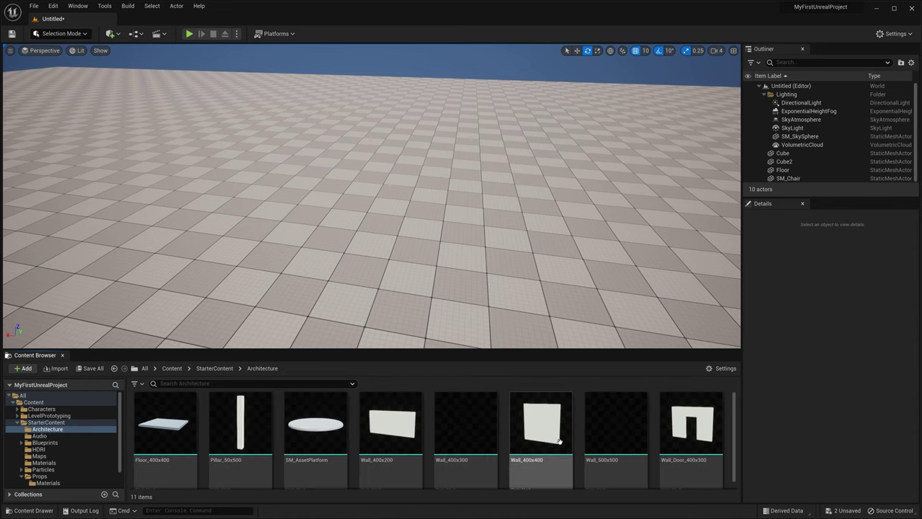
{"action": "left_click_drag", "start_coordinate": [558, 436], "coordinate": [302, 247]}
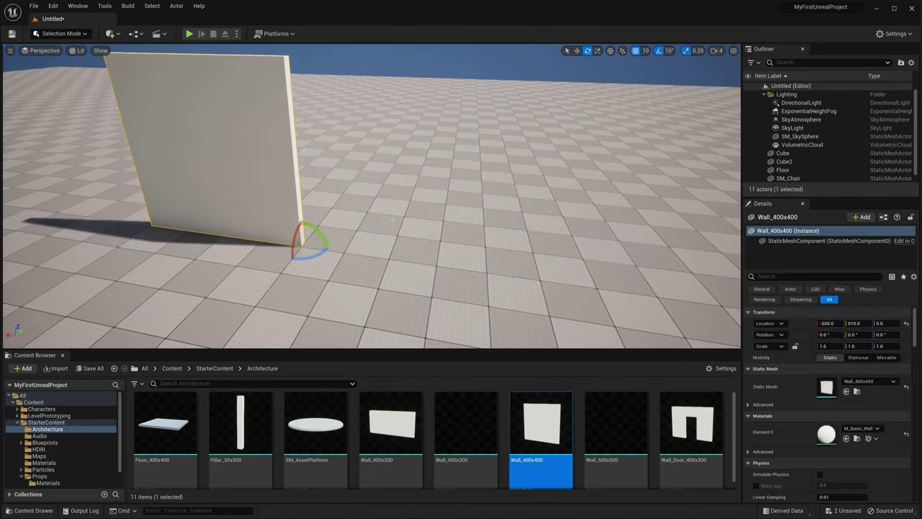
{"action": "left_click", "coordinate": [645, 51]}
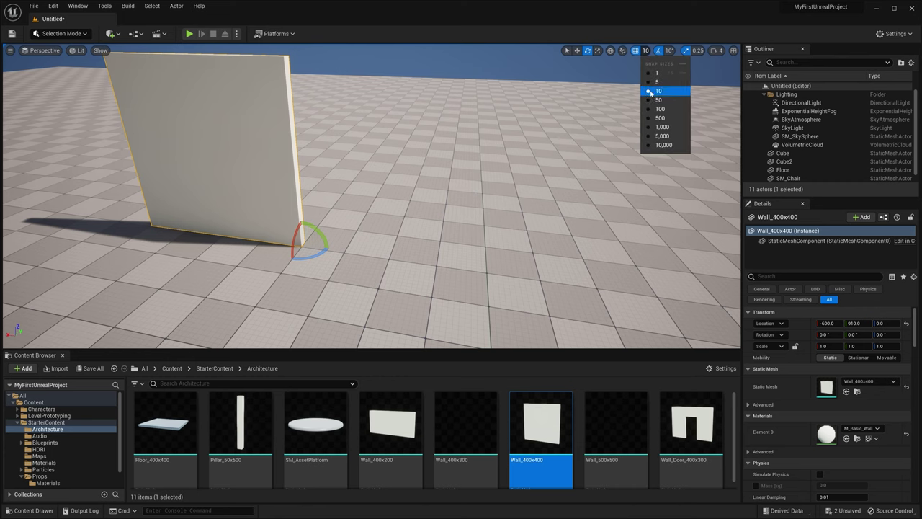
{"action": "left_click", "coordinate": [660, 119]}
{"action": "key", "text": "w"}
{"action": "left_click_drag", "start_coordinate": [281, 210], "coordinate": [587, 210], "text": "alt"}
{"action": "scroll", "coordinate": [455, 207], "scroll_direction": "down", "scroll_amount": 3}
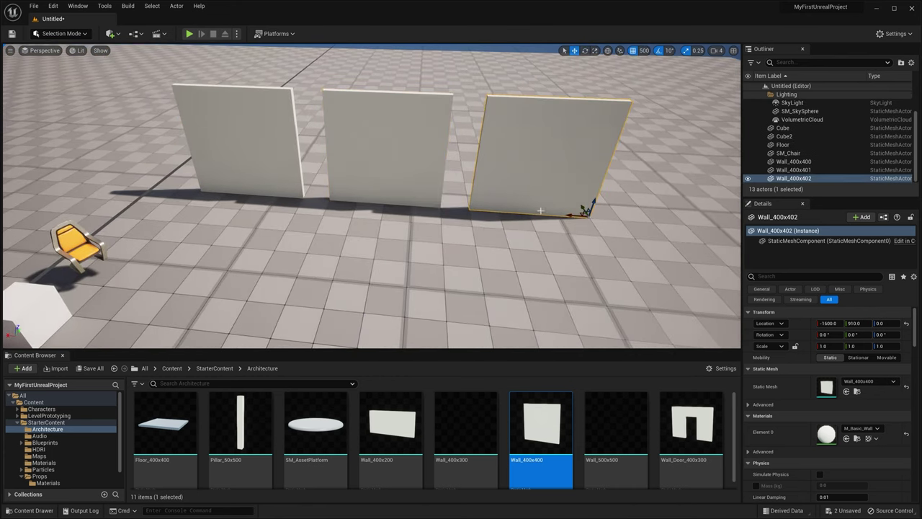
- Apply M_Brick_Clay_New, a cobblestone material and M_Concrete_Tiles from StarterContent Materials to the first, second and third walls respectively
{"action": "left_click", "coordinate": [214, 368]}
{"action": "double_click", "coordinate": [536, 423]}
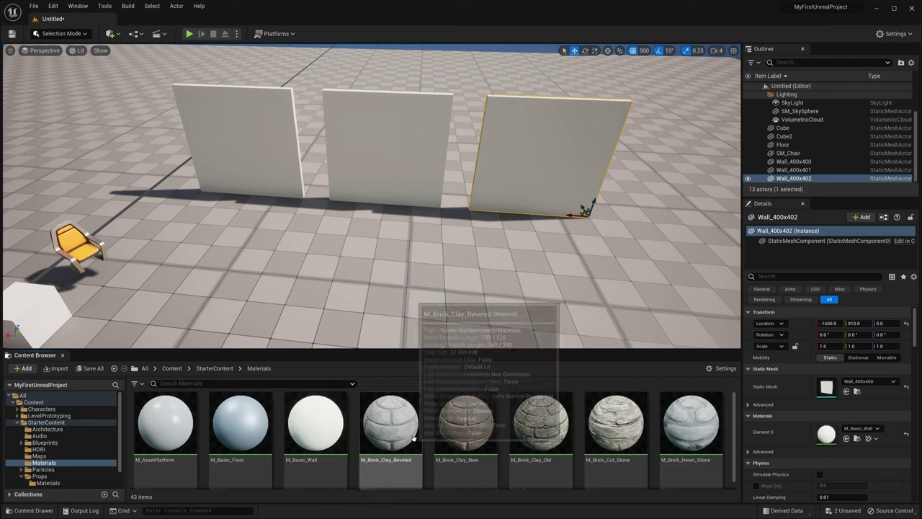
{"action": "left_click_drag", "start_coordinate": [464, 436], "coordinate": [240, 147]}
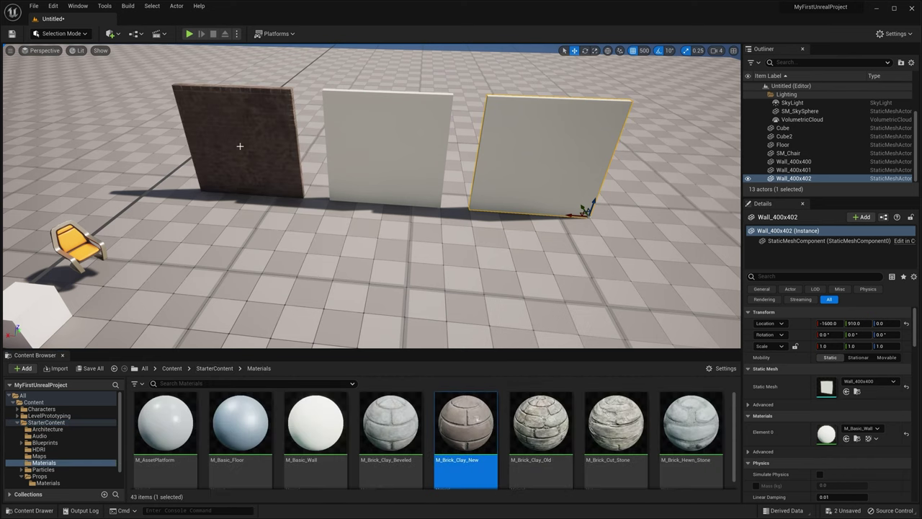
{"action": "scroll", "coordinate": [692, 432], "scroll_direction": "down", "scroll_amount": 2}
{"action": "left_click_drag", "start_coordinate": [391, 425], "coordinate": [399, 144]}
{"action": "scroll", "coordinate": [277, 437], "scroll_direction": "down", "scroll_amount": 2}
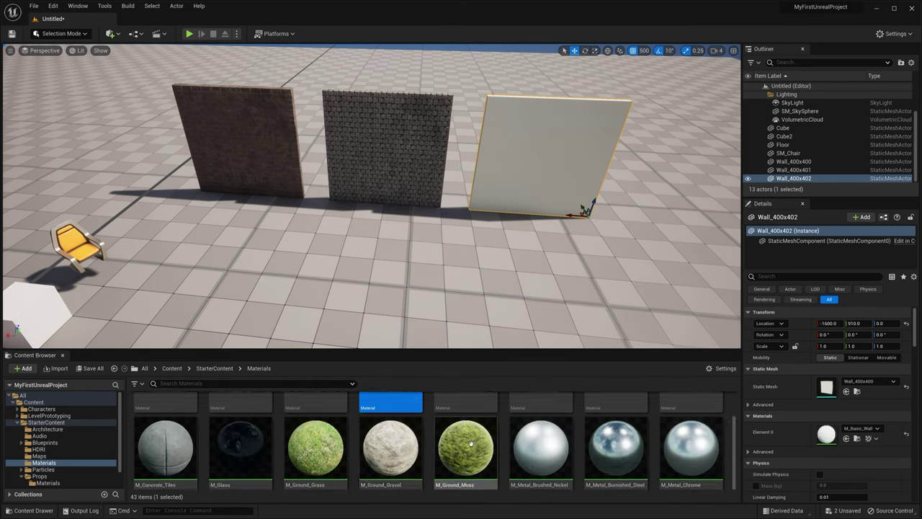
{"action": "left_click_drag", "start_coordinate": [165, 416], "coordinate": [536, 144]}
{"action": "right_click_drag", "start_coordinate": [535, 144], "coordinate": [531, 180]}
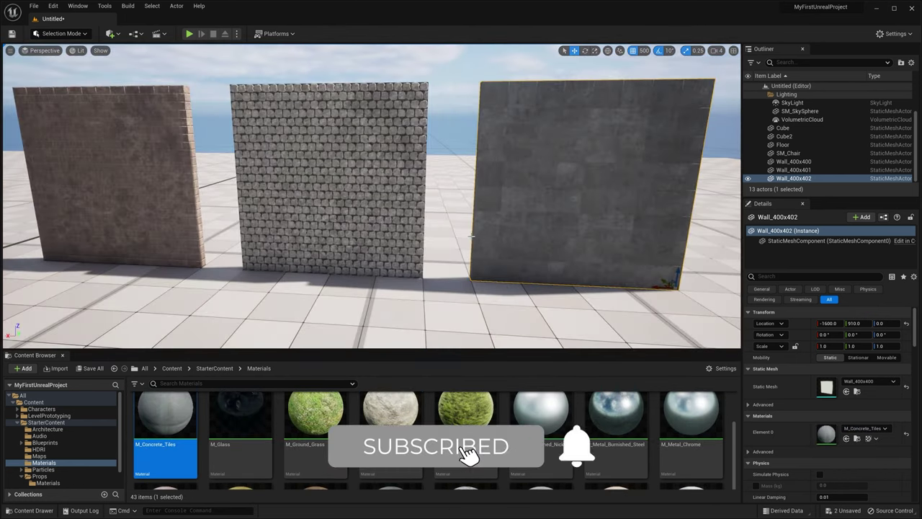
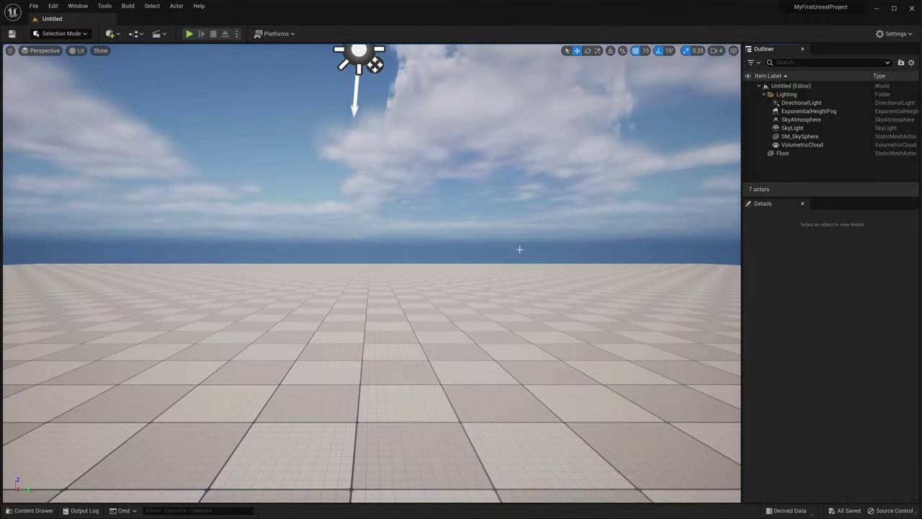
- Rotate the DirectionalLight by 50° in 10° increments to lower the sun to the horizon for a sunset
{"action": "right_click_drag", "start_coordinate": [576, 234], "coordinate": [498, 160]}
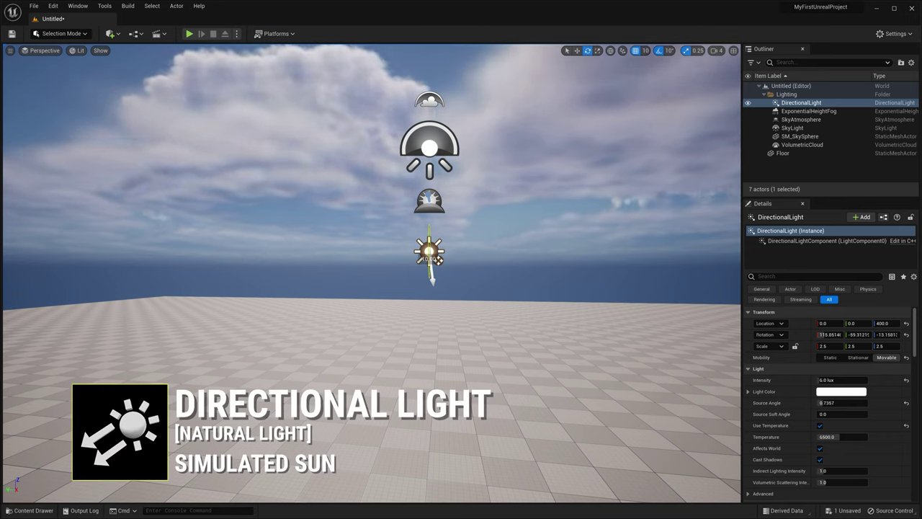
{"action": "key", "text": "ctrl+l"}
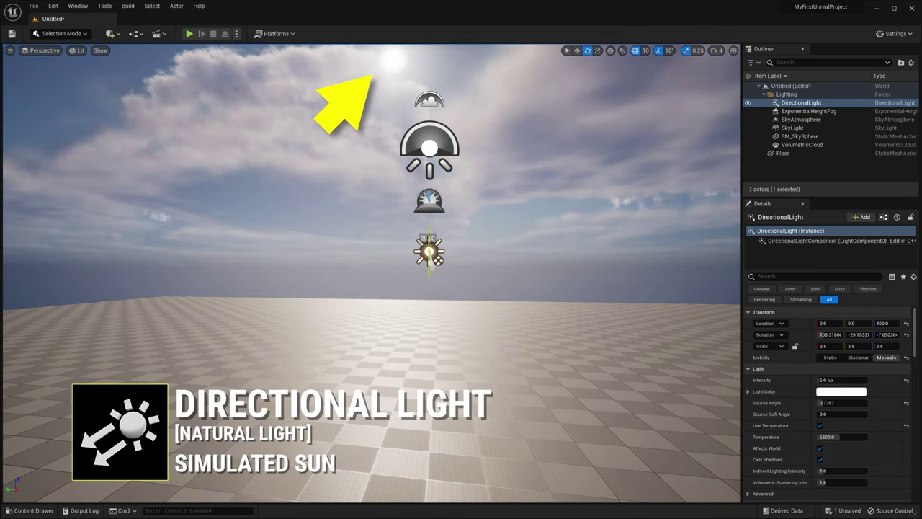
{"action": "key", "text": "ctrl+l"}
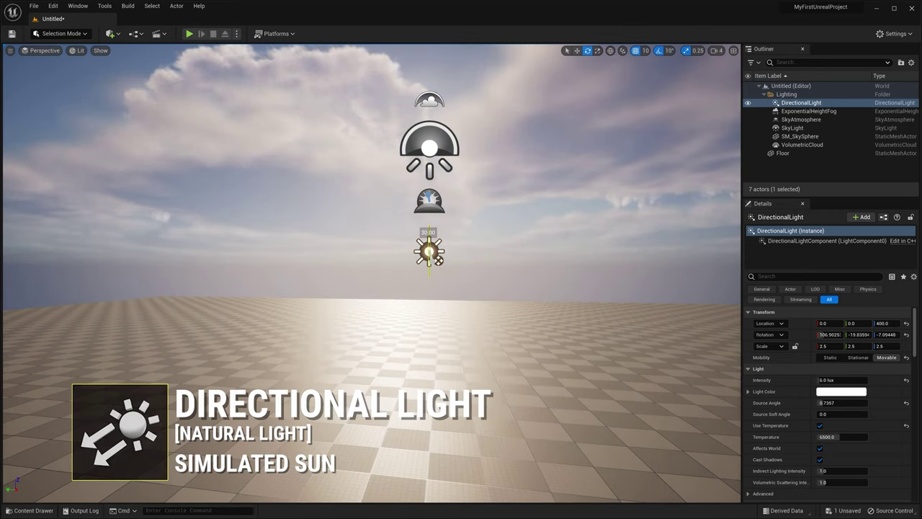
{"action": "key", "text": "ctrl+l"}
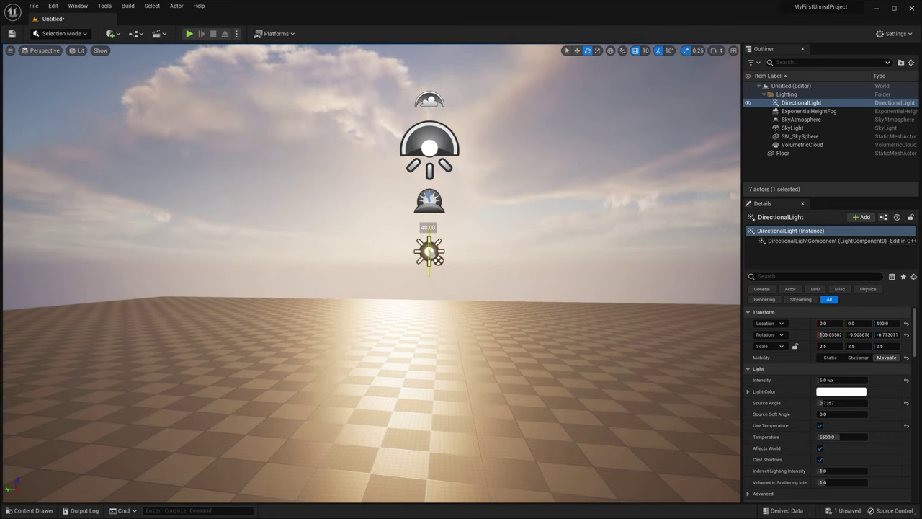
{"action": "key", "text": "ctrl+l"}
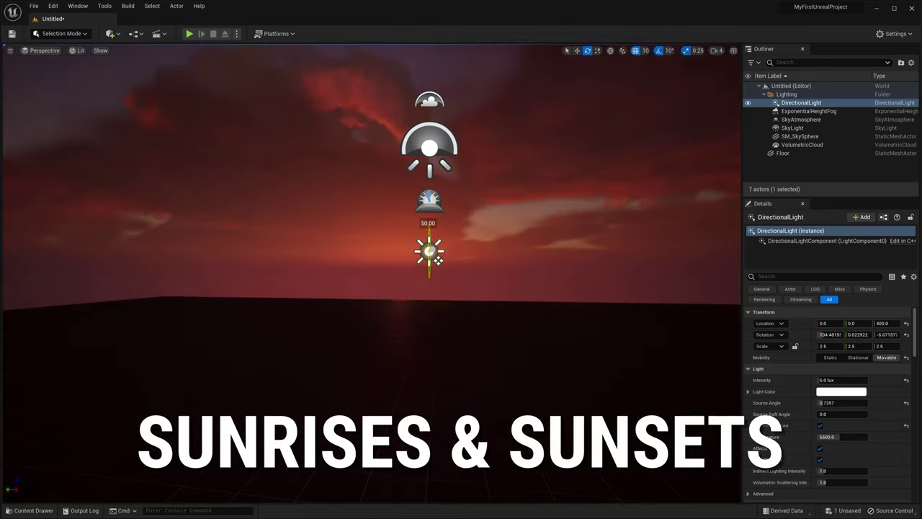
- Rotate the DirectionalLight to put the sun below the horizon for night and bring it back up for daylight
{"action": "key", "text": "ctrl+l"}
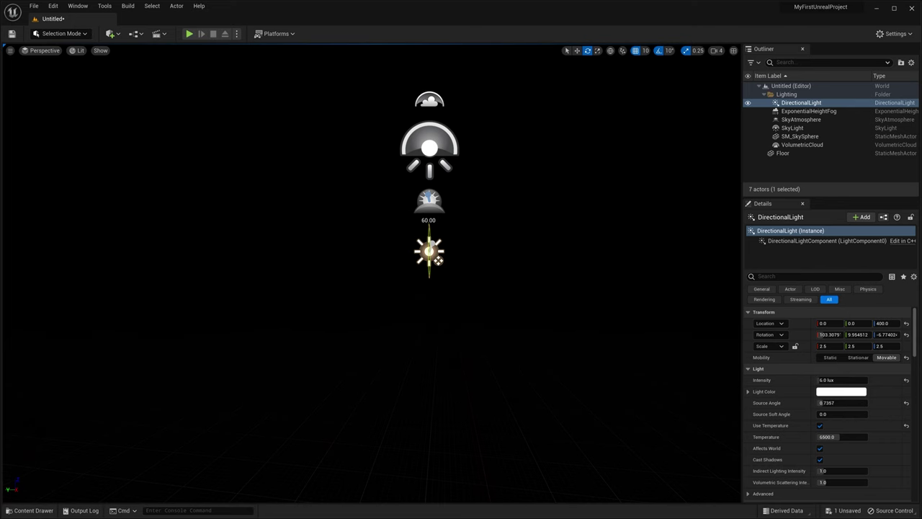
{"action": "key", "text": "ctrl+l"}
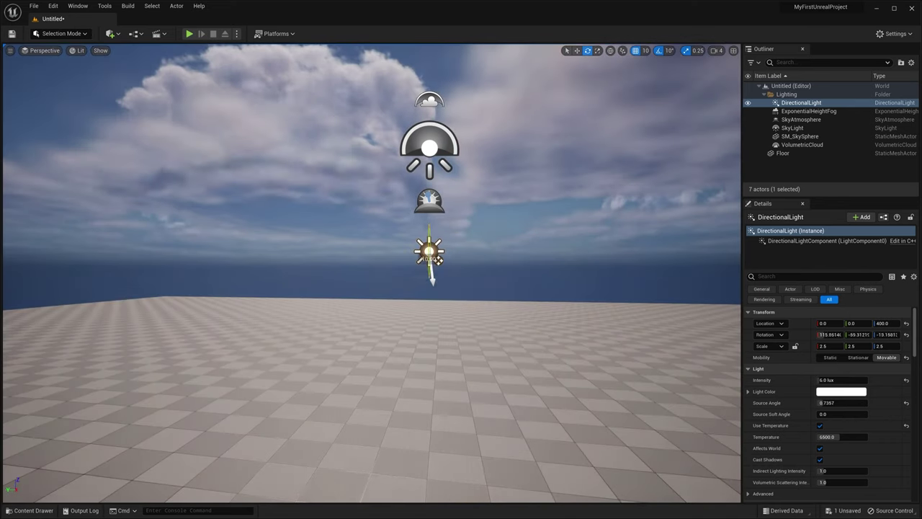
{"action": "key", "text": "ctrl+l"}
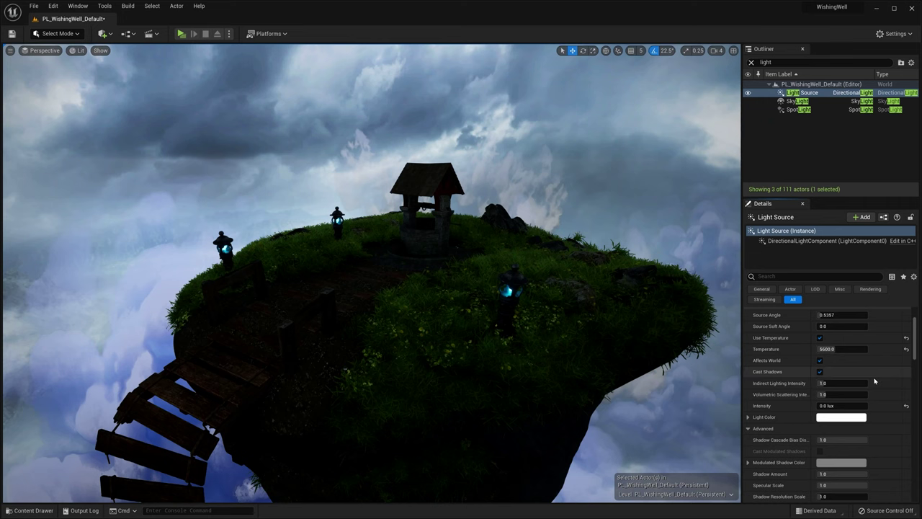
- Raise the intensity of the Light Source directional light in the PL_WishingWell_Default level from zero
{"action": "left_click_drag", "start_coordinate": [829, 405], "coordinate": [844, 406]}
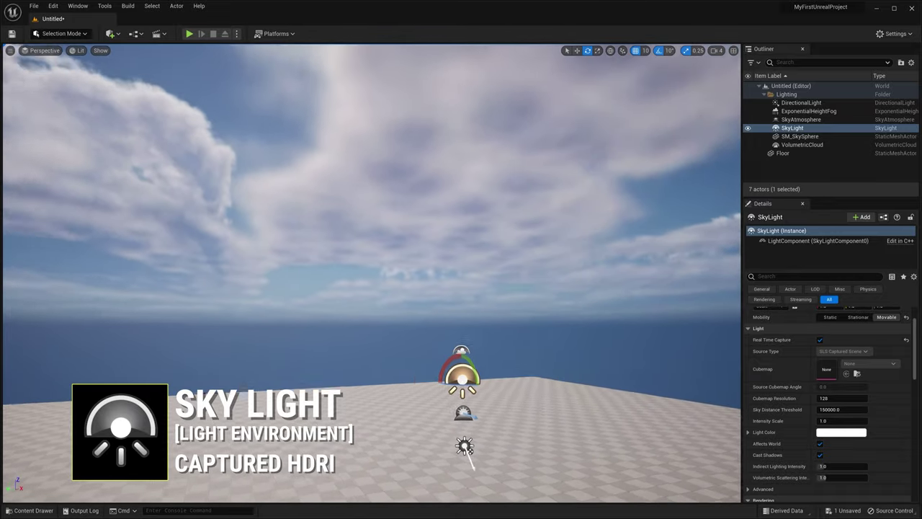
- Create a new level from the Empty Level template without saving the current level
{"action": "right_click_drag", "start_coordinate": [371, 274], "coordinate": [40, 310]}
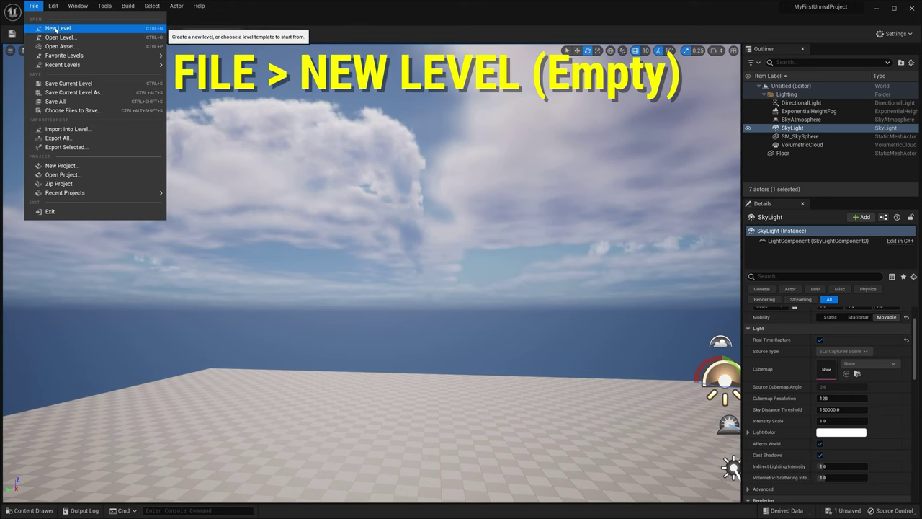
{"action": "left_click", "coordinate": [57, 28]}
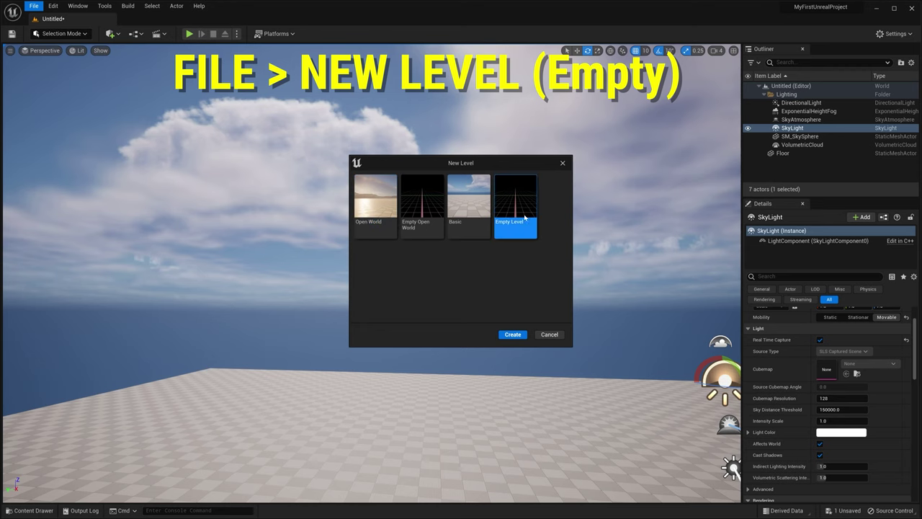
{"action": "left_click", "coordinate": [513, 333]}
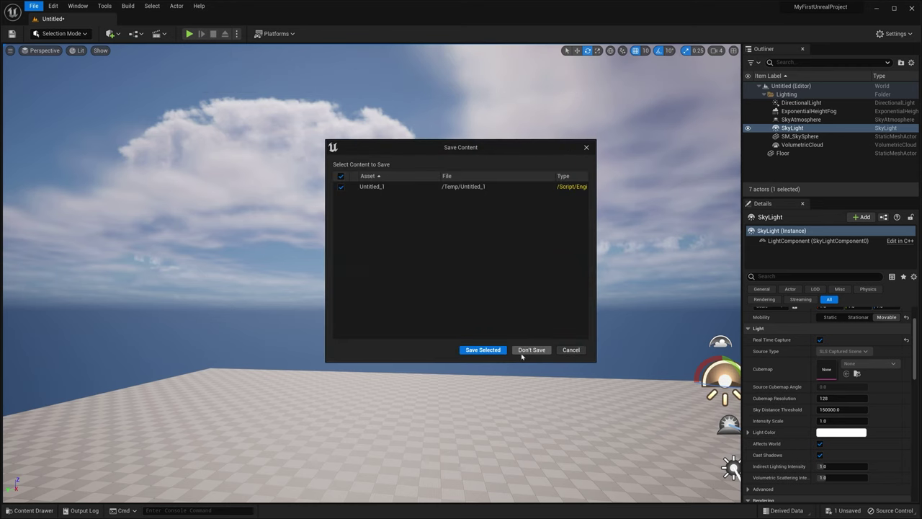
{"action": "left_click", "coordinate": [529, 350]}
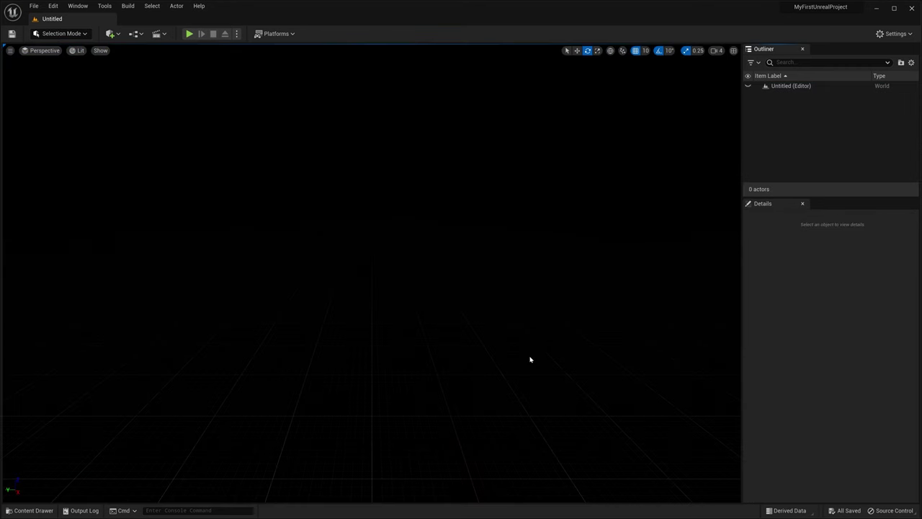
- Place the chair mesh from the StarterContent Props folder in the empty level and close the content browser
{"action": "key", "text": "ctrl+space"}
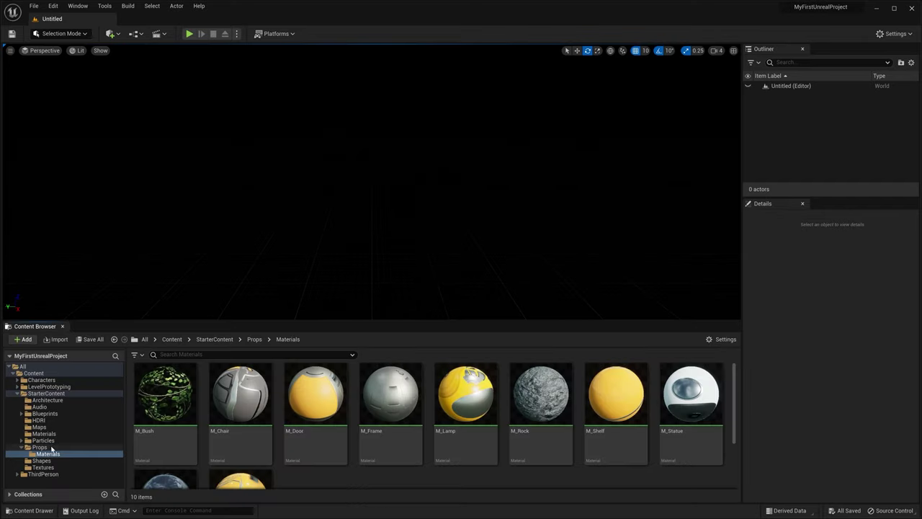
{"action": "left_click", "coordinate": [39, 448]}
{"action": "left_click_drag", "start_coordinate": [390, 395], "coordinate": [376, 236]}
{"action": "left_click", "coordinate": [64, 327]}
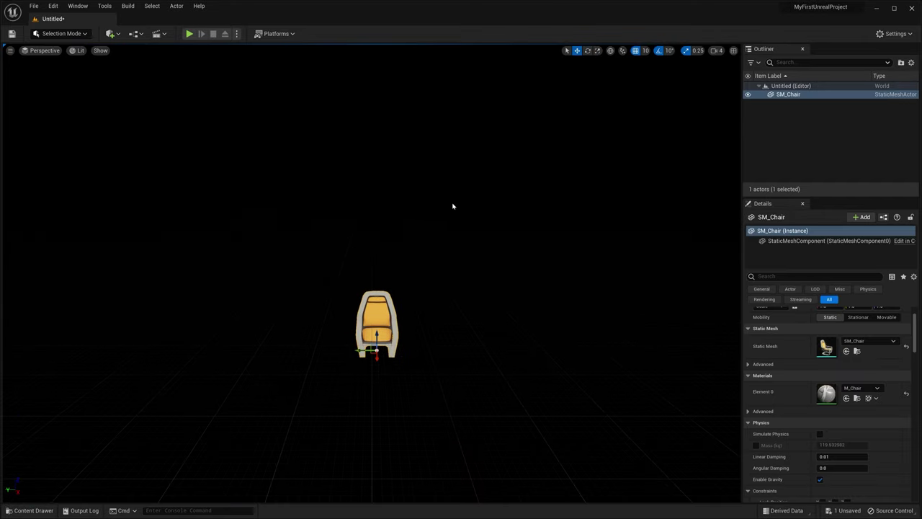
- Add a Sky Light to the level beside the chair
{"action": "left_click", "coordinate": [110, 33]}
{"action": "mouse_move", "coordinate": [137, 115]}
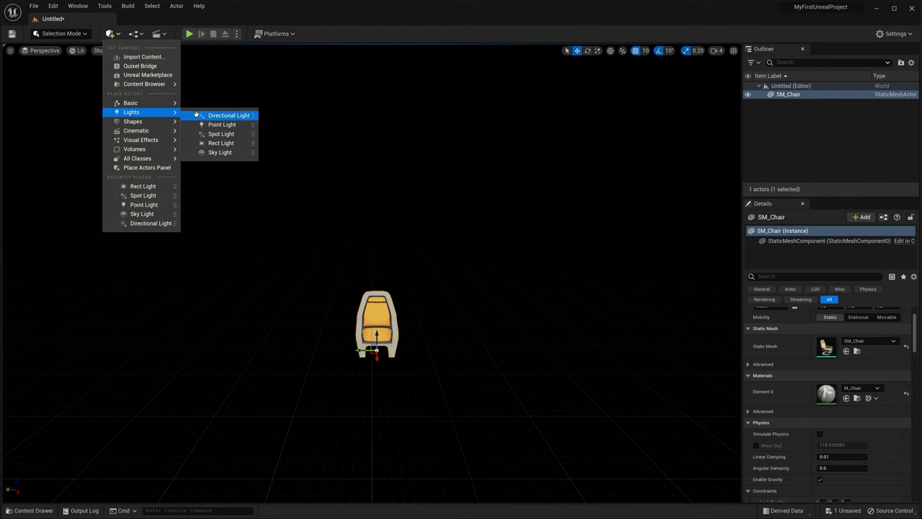
{"action": "left_click_drag", "start_coordinate": [223, 152], "coordinate": [502, 366]}
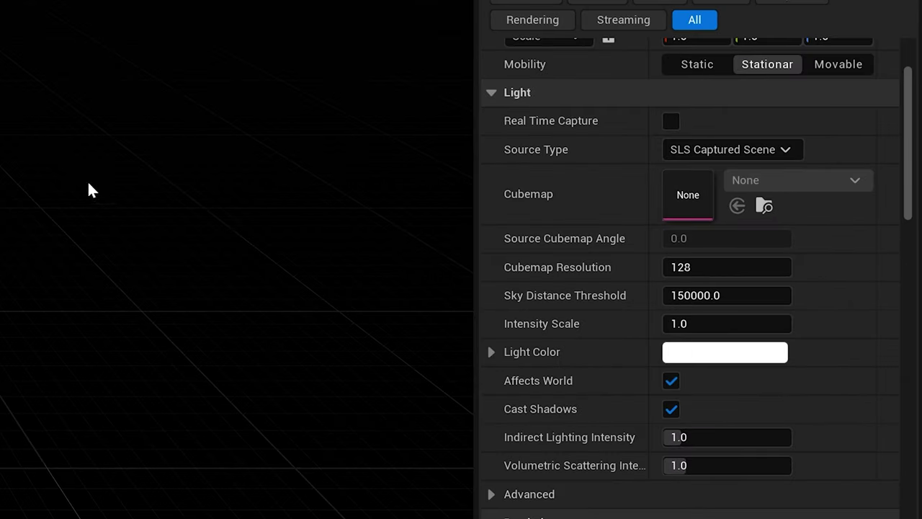
- Set the sky light's Source Type to SLS Specified Cubemap, assign HDRI_Epic_Courtyard_Daylight as its cubemap and open that texture for viewing
{"action": "left_click", "coordinate": [787, 148]}
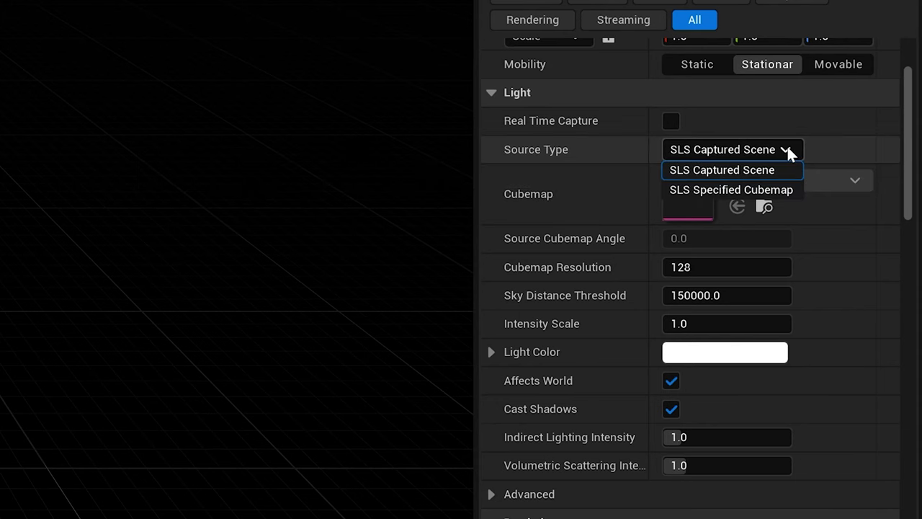
{"action": "left_click", "coordinate": [737, 191]}
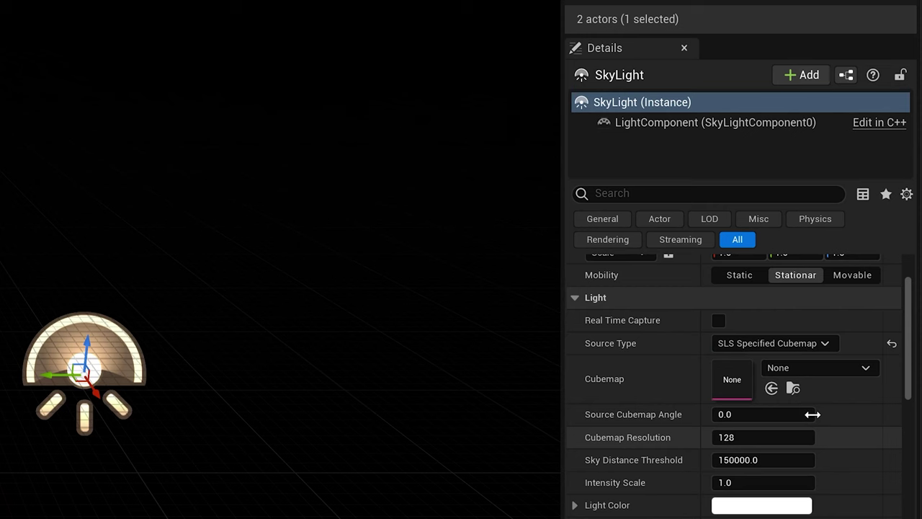
{"action": "left_click", "coordinate": [867, 370]}
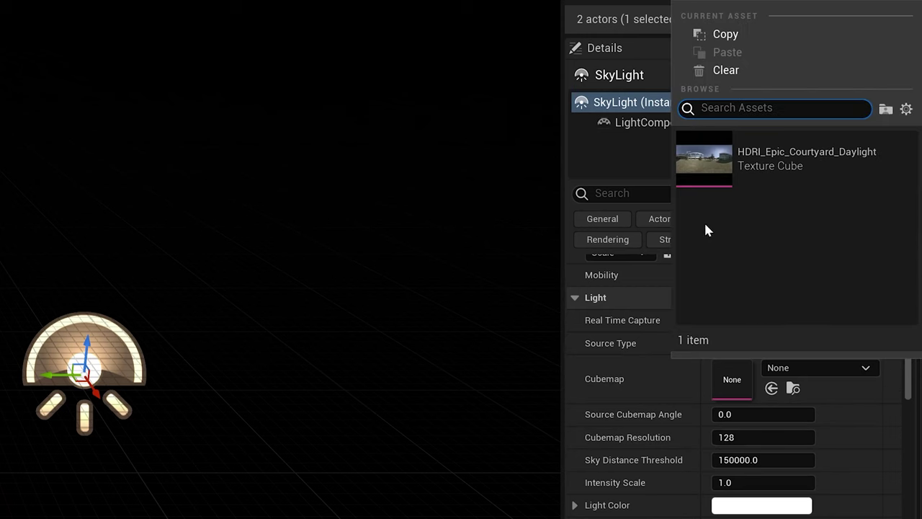
{"action": "left_click", "coordinate": [704, 171]}
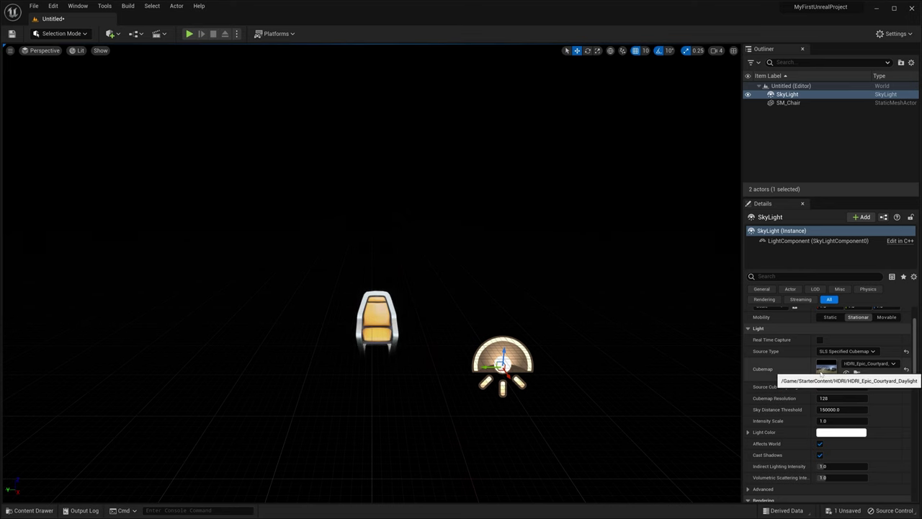
{"action": "double_click", "coordinate": [821, 370]}
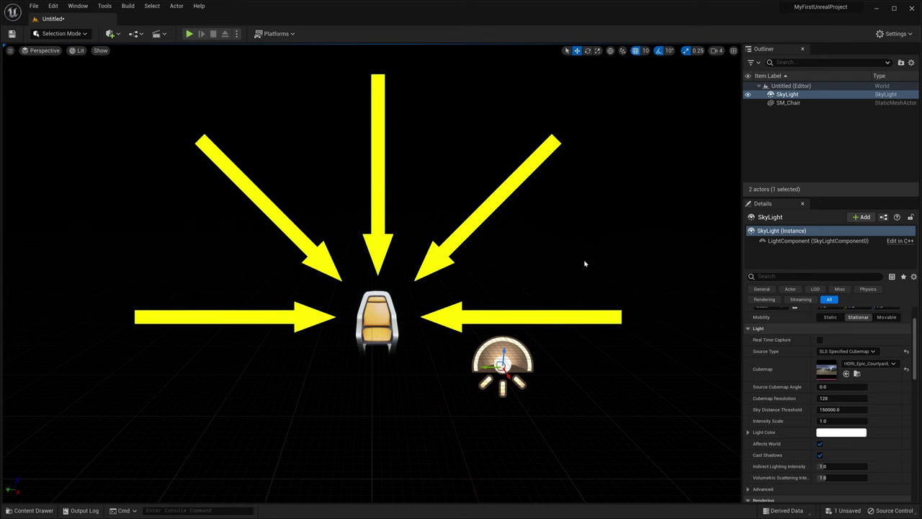
- Try different Source Cubemap Angle values on the sky light with the chair in close view
{"action": "scroll", "coordinate": [438, 336], "scroll_direction": "up", "scroll_amount": 5}
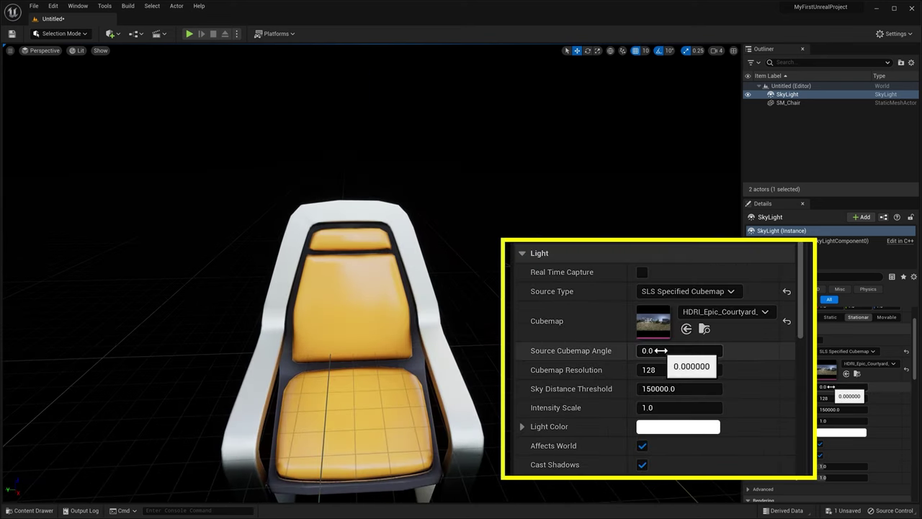
{"action": "mouse_move", "coordinate": [659, 350]}
{"action": "left_mouse_down"}
{"action": "mouse_move", "coordinate": [726, 350]}
{"action": "mouse_move", "coordinate": [663, 350]}
{"action": "left_mouse_up"}
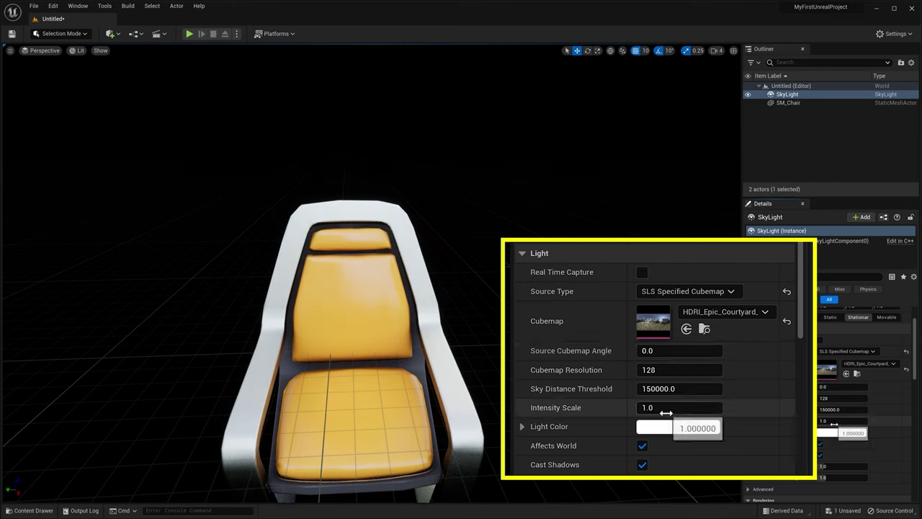
- Test Intensity Scale values of 2 and 1 on the sky light and settle on 0.5
{"action": "mouse_move", "coordinate": [661, 408]}
{"action": "left_mouse_down"}
{"action": "mouse_move", "coordinate": [702, 408]}
{"action": "mouse_move", "coordinate": [664, 408]}
{"action": "left_mouse_up"}
{"action": "type", "text": "2"}
{"action": "key", "text": "Return"}
{"action": "key", "text": "BackSpace"}
{"action": "type", "text": "1"}
{"action": "key", "text": "Return"}
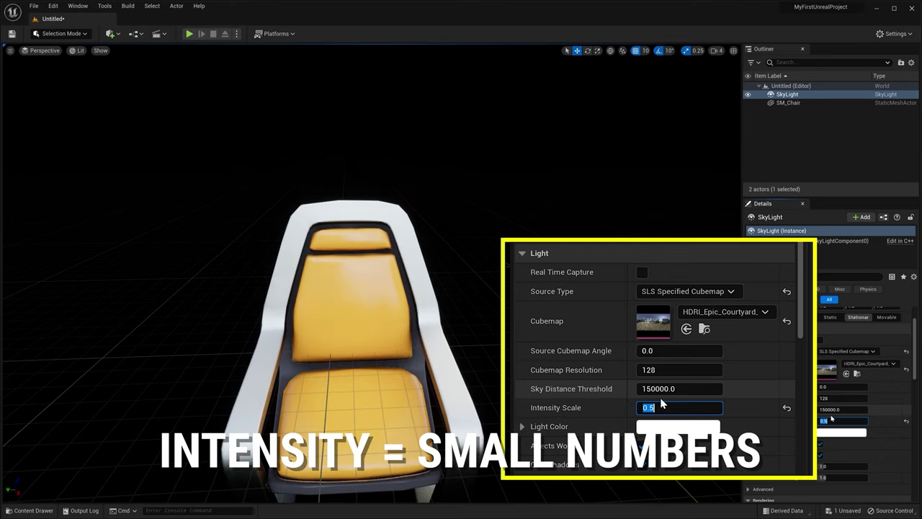
- Preview a light pink Light Color on the sky light and discard the color change
{"action": "left_click", "coordinate": [841, 432]}
{"action": "mouse_move", "coordinate": [727, 348]}
{"action": "left_mouse_down"}
{"action": "mouse_move", "coordinate": [752, 333]}
{"action": "mouse_move", "coordinate": [724, 299]}
{"action": "mouse_move", "coordinate": [627, 327]}
{"action": "mouse_move", "coordinate": [656, 416]}
{"action": "mouse_move", "coordinate": [751, 360]}
{"action": "mouse_move", "coordinate": [715, 347]}
{"action": "mouse_move", "coordinate": [734, 350]}
{"action": "left_mouse_up"}
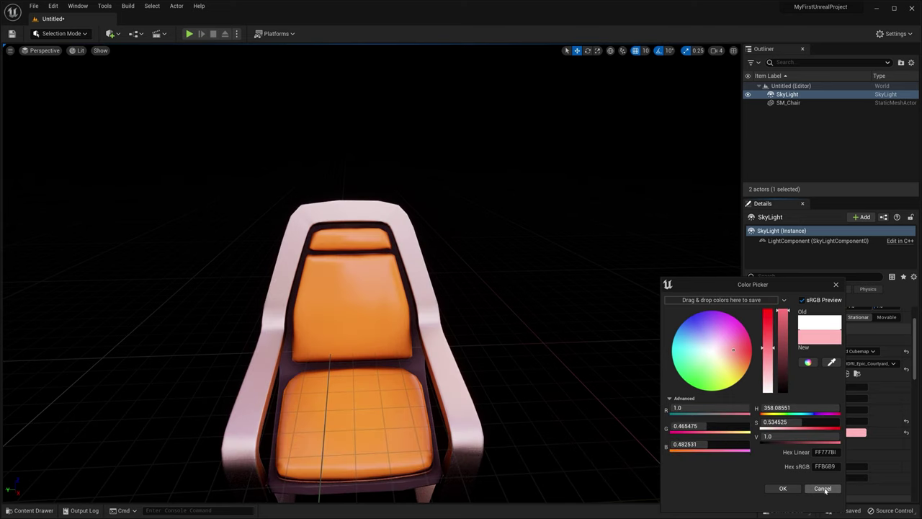
{"action": "left_click", "coordinate": [823, 489]}
- Toggle the sky light's Affects World option
{"action": "scroll", "coordinate": [839, 418], "scroll_direction": "down", "scroll_amount": 1}
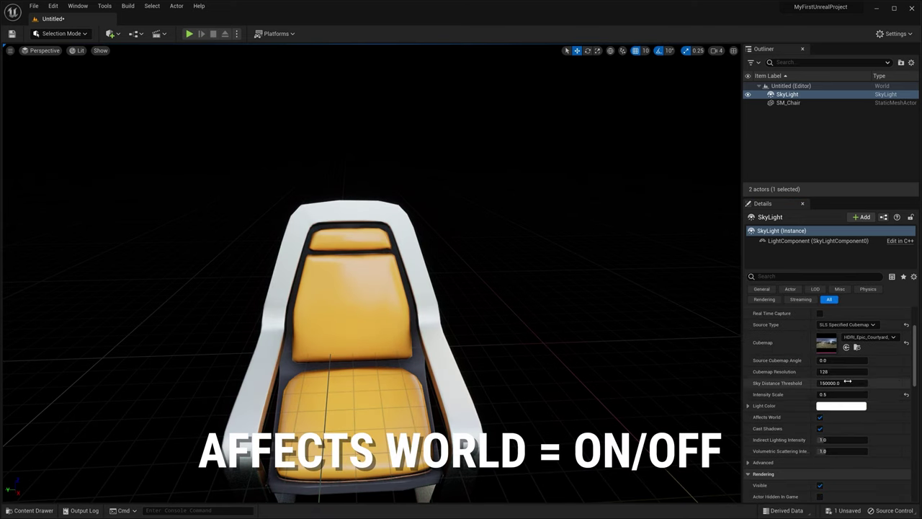
{"action": "left_click", "coordinate": [821, 418]}
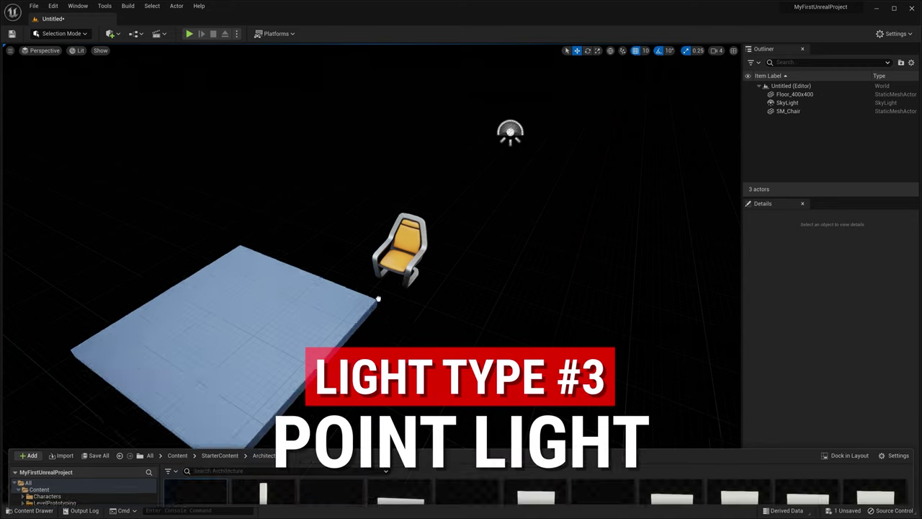
- Place a Floor_400x400 at the world origin and scale it to 2 in X and 3 in Y
{"action": "left_click_drag", "start_coordinate": [378, 298], "coordinate": [521, 251]}
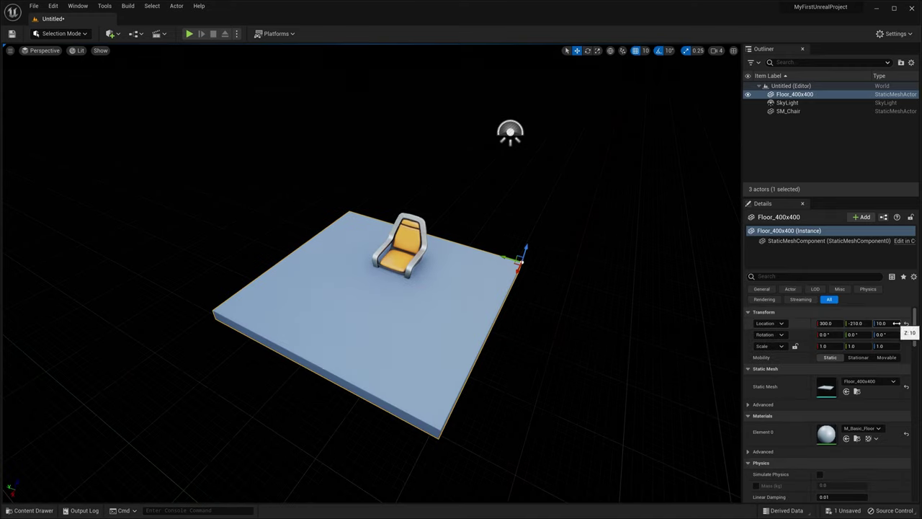
{"action": "key", "text": "r"}
{"action": "left_click_drag", "start_coordinate": [462, 189], "coordinate": [403, 224]}
{"action": "left_click_drag", "start_coordinate": [452, 182], "coordinate": [432, 196]}
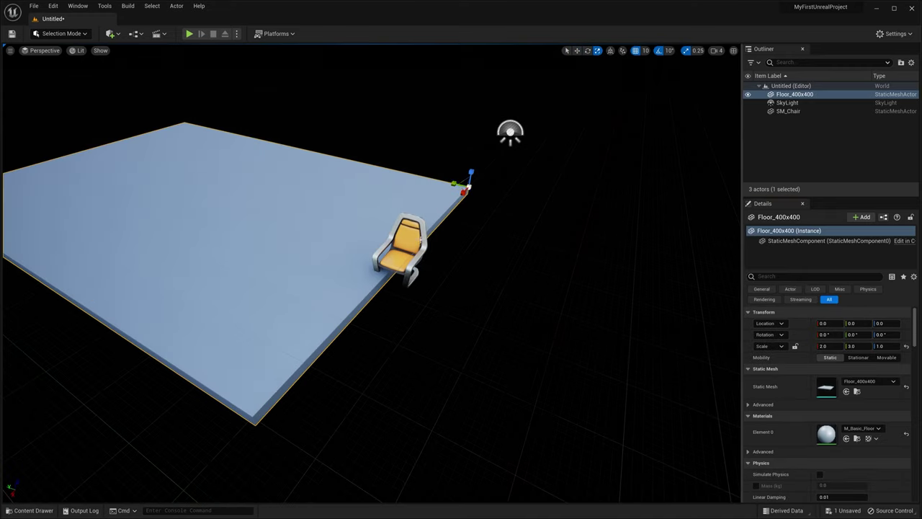
- Move the chair onto the floor at X 420, Y 400 and frame it in the viewport
{"action": "left_click", "coordinate": [403, 248]}
{"action": "key", "text": "w"}
{"action": "left_click_drag", "start_coordinate": [391, 272], "coordinate": [237, 202]}
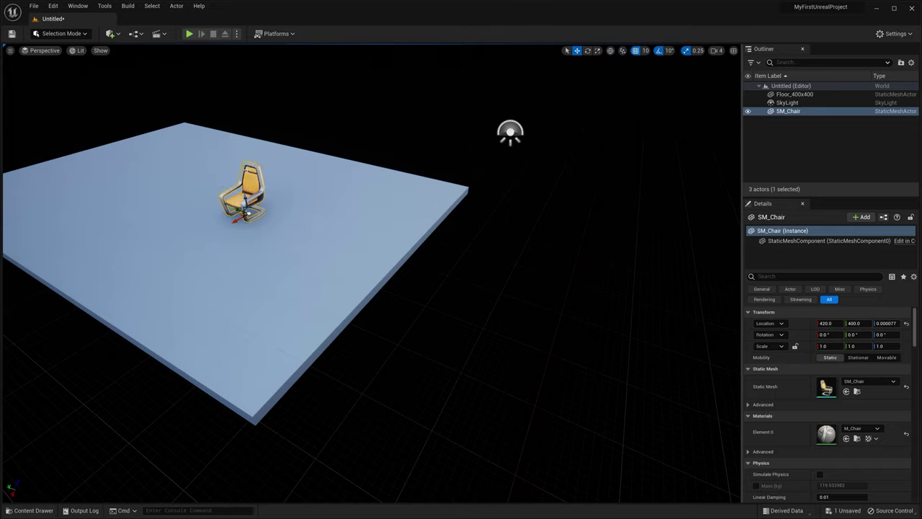
{"action": "key", "text": "f"}
- Select the floor and enlarge it further around the chair
{"action": "left_click", "coordinate": [795, 95]}
{"action": "key", "text": "f"}
{"action": "key", "text": "r"}
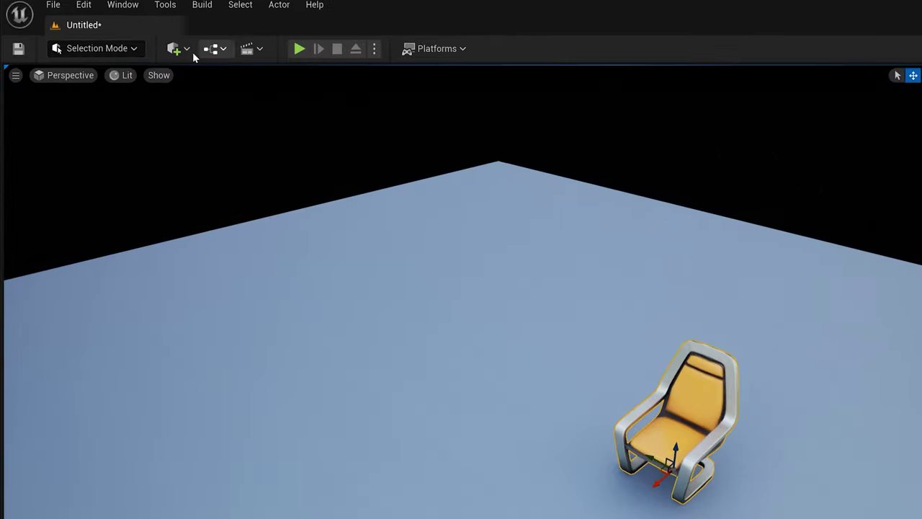
- Place a Point Light just above the floor beside the chair, at about X 740, Y 1140, Z 50
{"action": "left_click", "coordinate": [118, 33]}
{"action": "mouse_move", "coordinate": [143, 104]}
{"action": "mouse_move", "coordinate": [288, 216]}
{"action": "left_click_drag", "start_coordinate": [399, 238], "coordinate": [570, 500]}
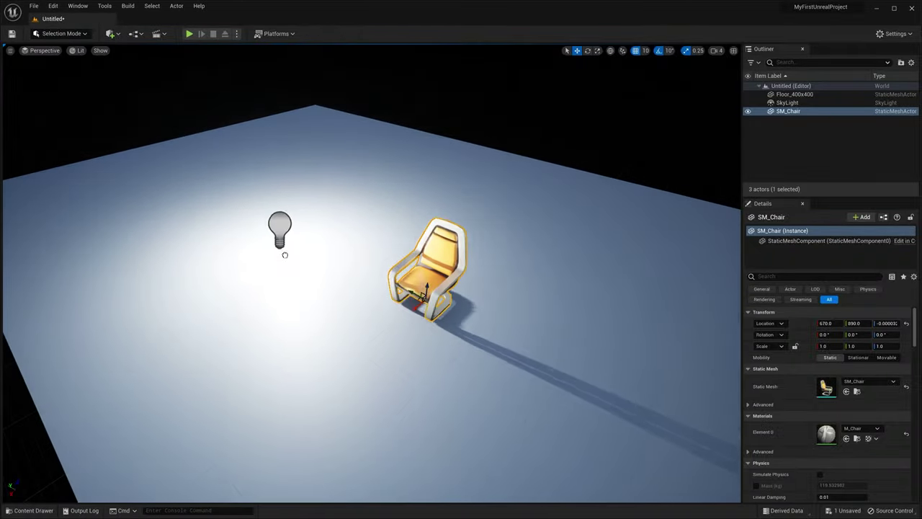
{"action": "left_click_drag", "start_coordinate": [284, 254], "coordinate": [286, 256]}
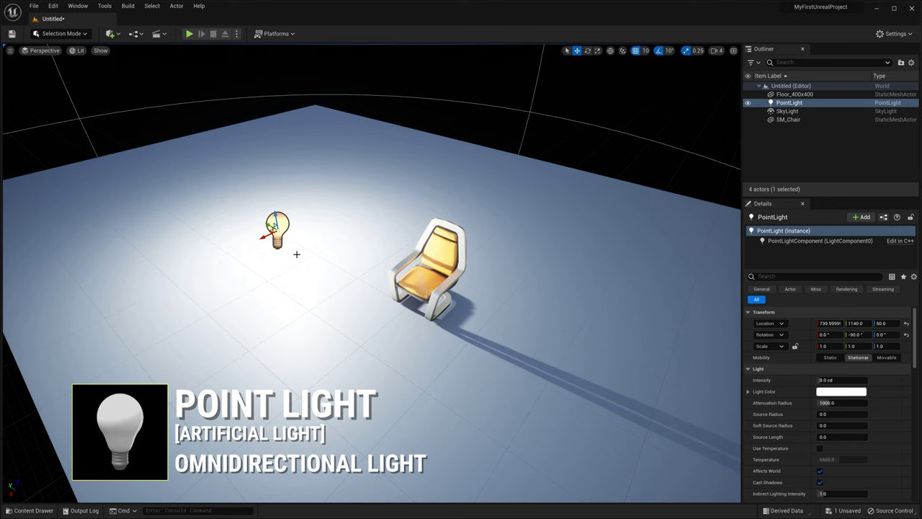
- Shrink the point light's Attenuation Radius and enlarge it to about 1343
{"action": "scroll", "coordinate": [372, 267], "scroll_direction": "down", "scroll_amount": 5}
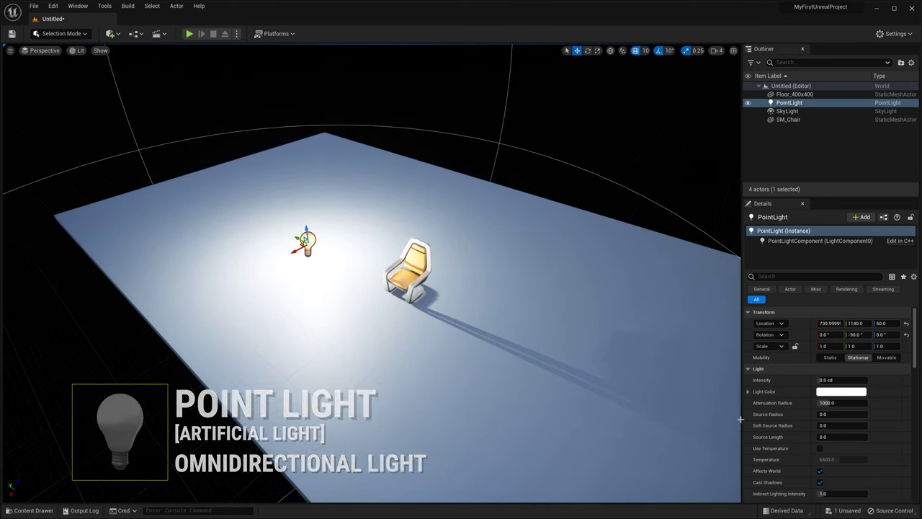
{"action": "left_click_drag", "start_coordinate": [825, 402], "coordinate": [782, 403]}
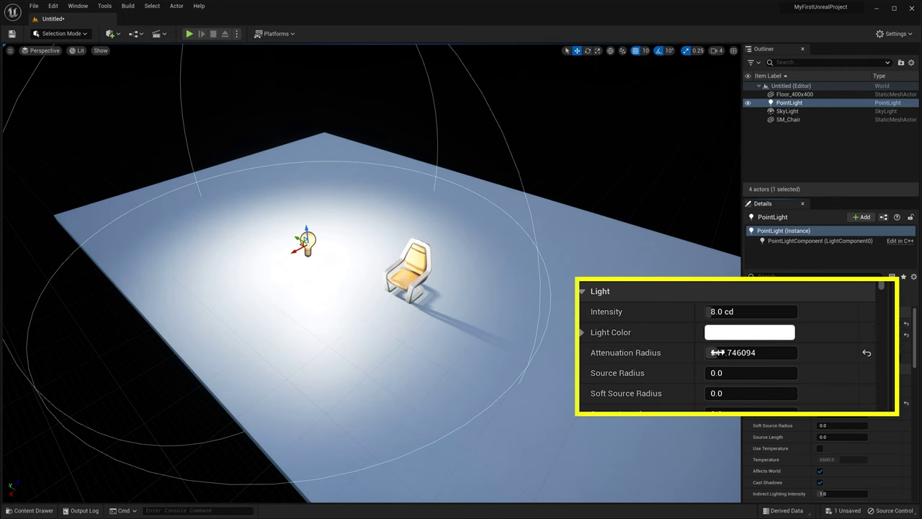
{"action": "mouse_move", "coordinate": [717, 352]}
{"action": "left_mouse_down"}
{"action": "mouse_move", "coordinate": [756, 352]}
{"action": "mouse_move", "coordinate": [722, 352]}
{"action": "left_mouse_up"}
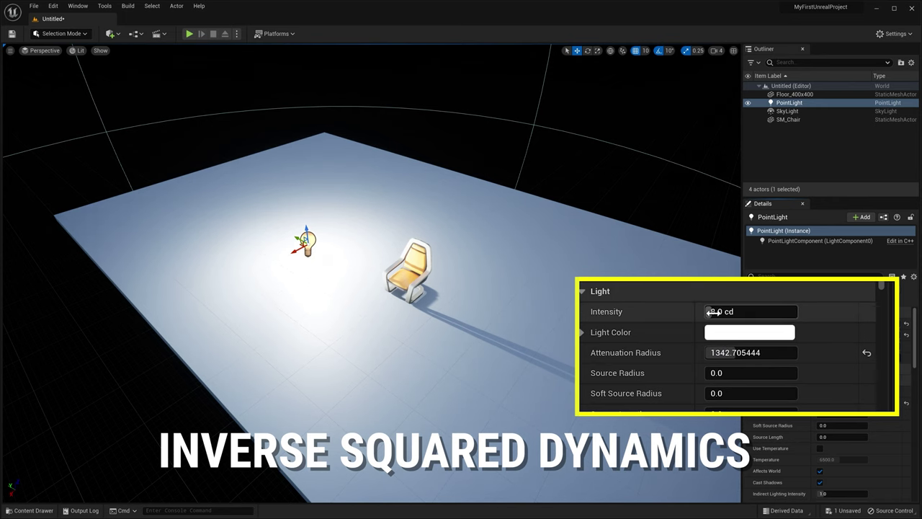
- Raise the point light's Intensity to about 83 cd and bring it back down to about 18 cd
{"action": "left_click_drag", "start_coordinate": [714, 311], "coordinate": [725, 312]}
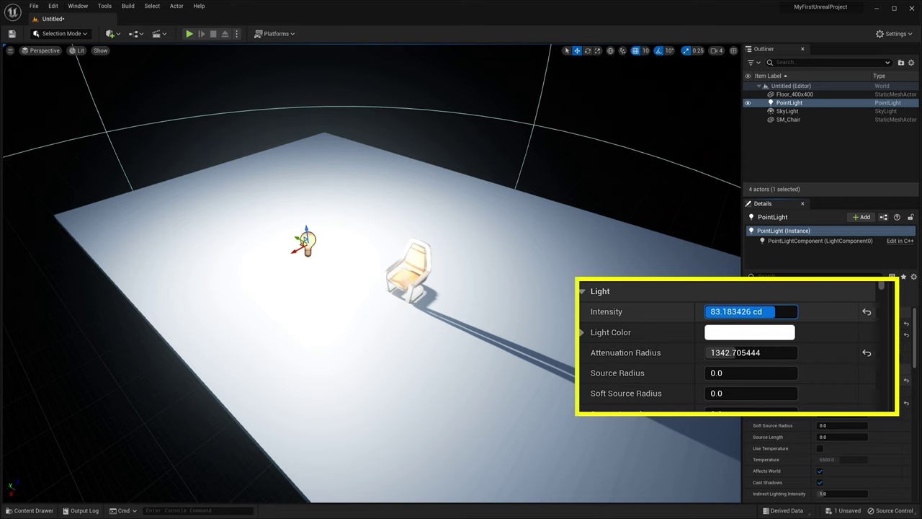
{"action": "left_click_drag", "start_coordinate": [829, 379], "coordinate": [790, 379]}
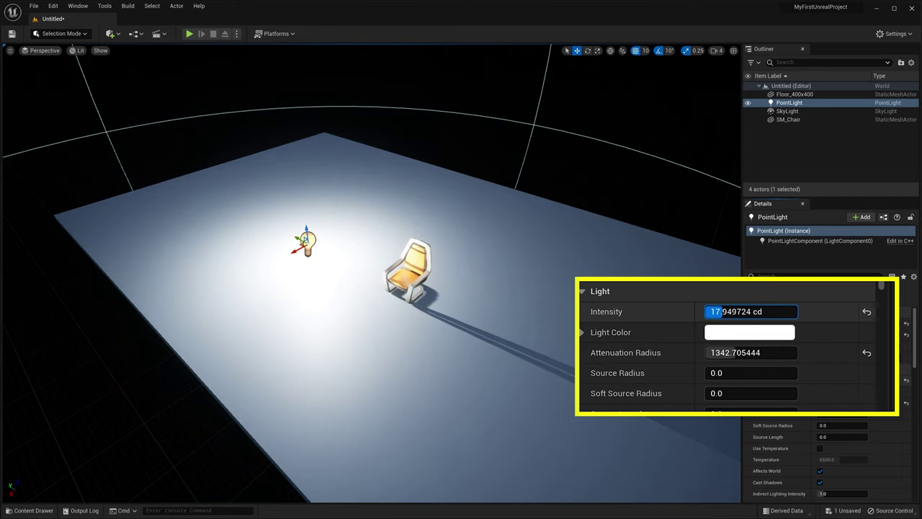
{"action": "left_click_drag", "start_coordinate": [716, 311], "coordinate": [716, 311]}
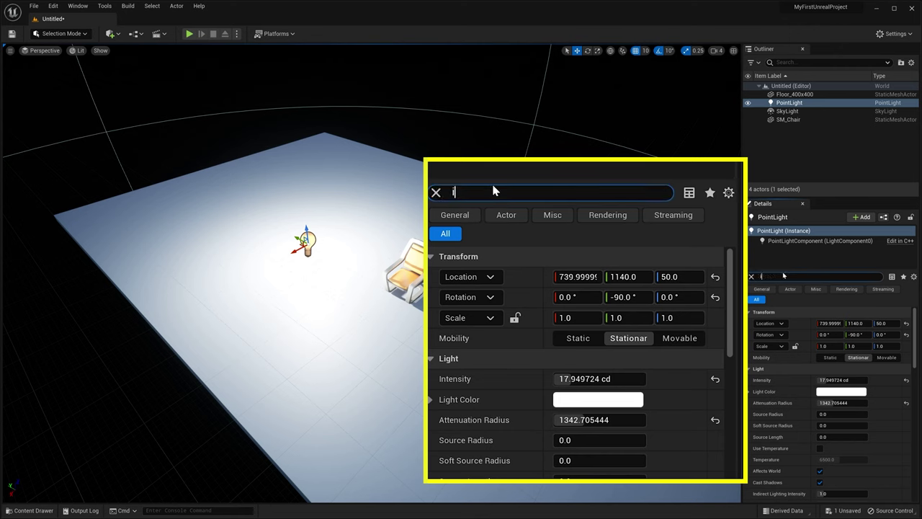
- Filter the point light's details for intensity, set Intensity Units to Lumens, and clear the filter
{"action": "type", "text": "y"}
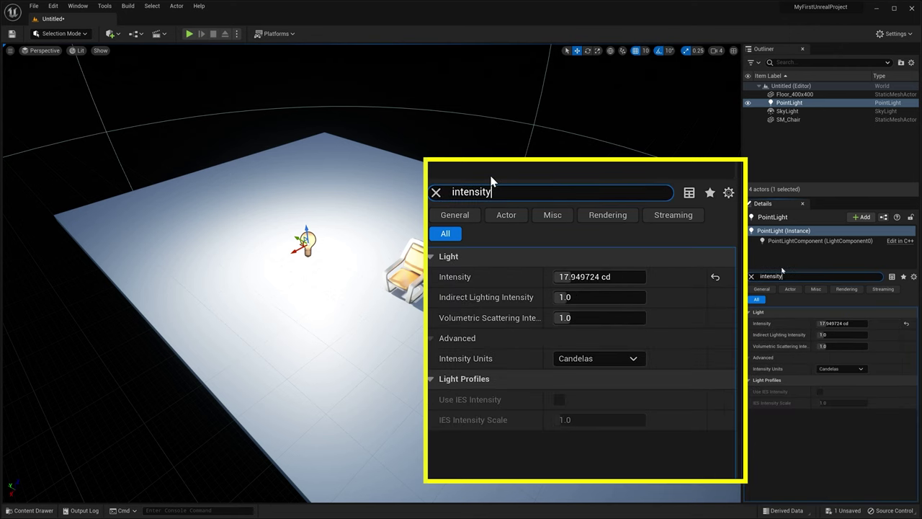
{"action": "left_click", "coordinate": [633, 359]}
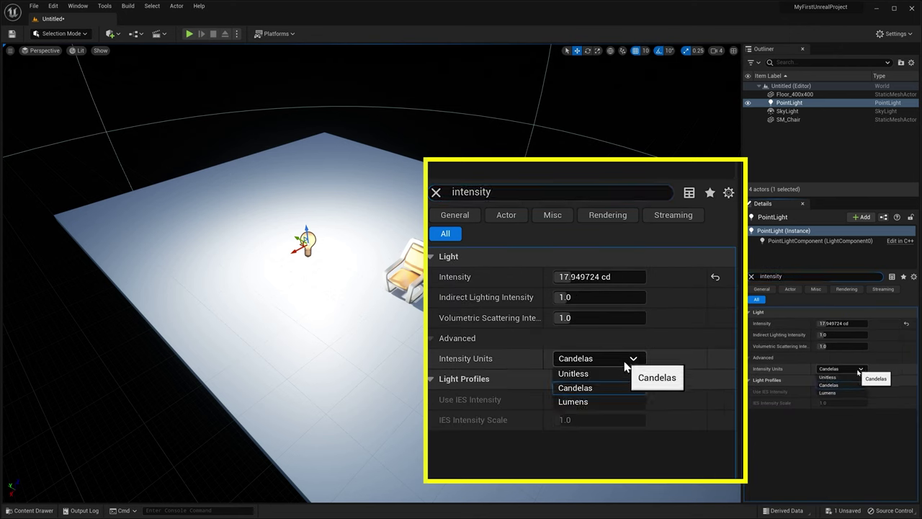
{"action": "left_click", "coordinate": [597, 401]}
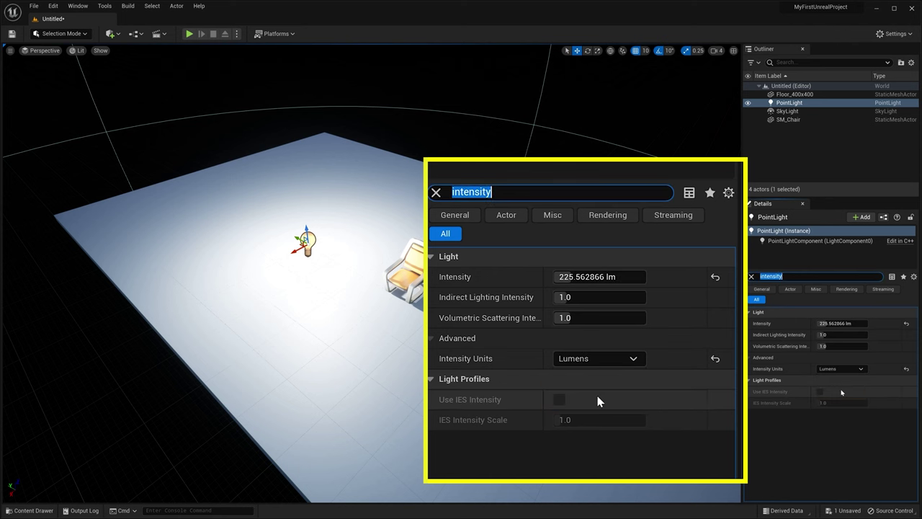
{"action": "left_click", "coordinate": [751, 277]}
- Try a saturated purple Light Color on the point light and discard the change
{"action": "left_click", "coordinate": [831, 393]}
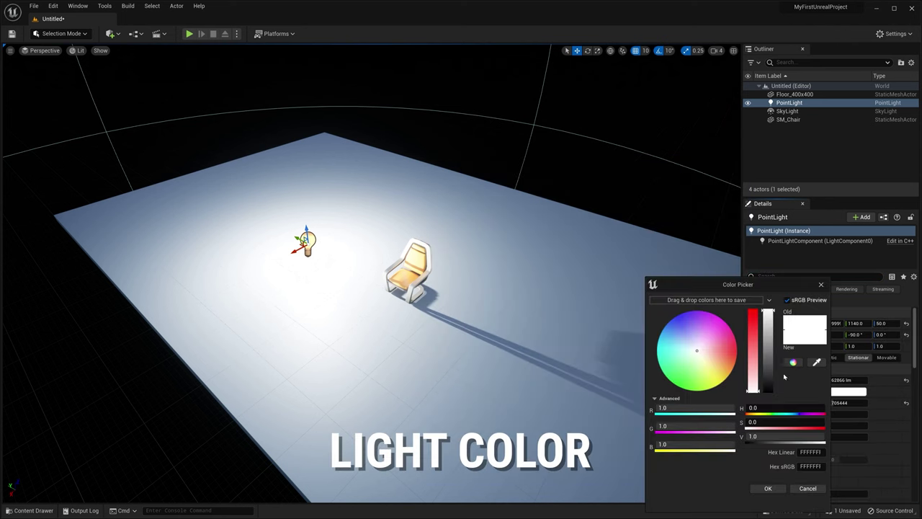
{"action": "left_click_drag", "start_coordinate": [706, 350], "coordinate": [706, 311]}
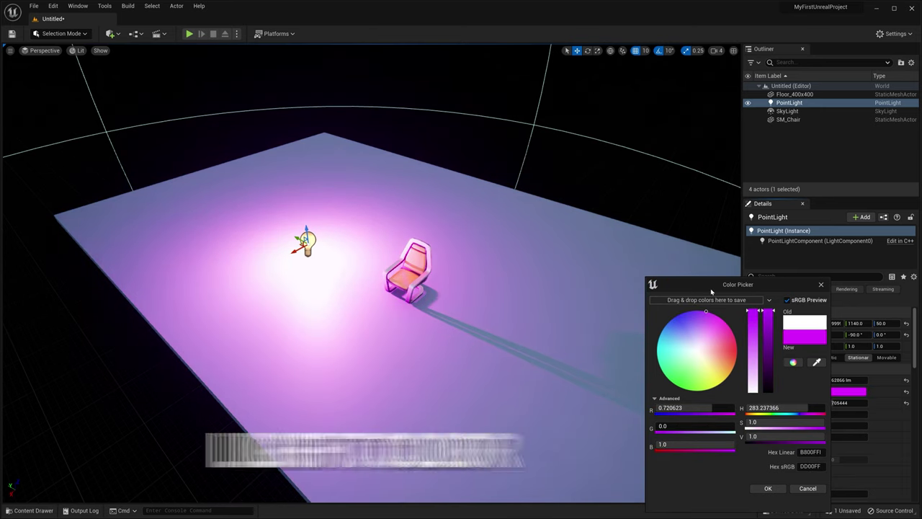
{"action": "left_click", "coordinate": [807, 489]}
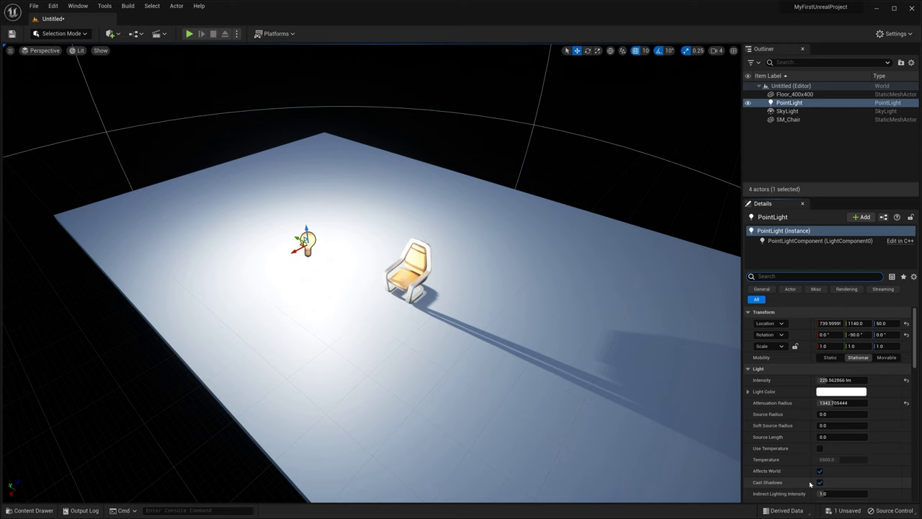
- Enable Use Temperature on the point light, and shift its Temperature down to a warm tone and up to about 10164
{"action": "scroll", "coordinate": [803, 432], "scroll_direction": "down", "scroll_amount": 3}
{"action": "left_click", "coordinate": [820, 395]}
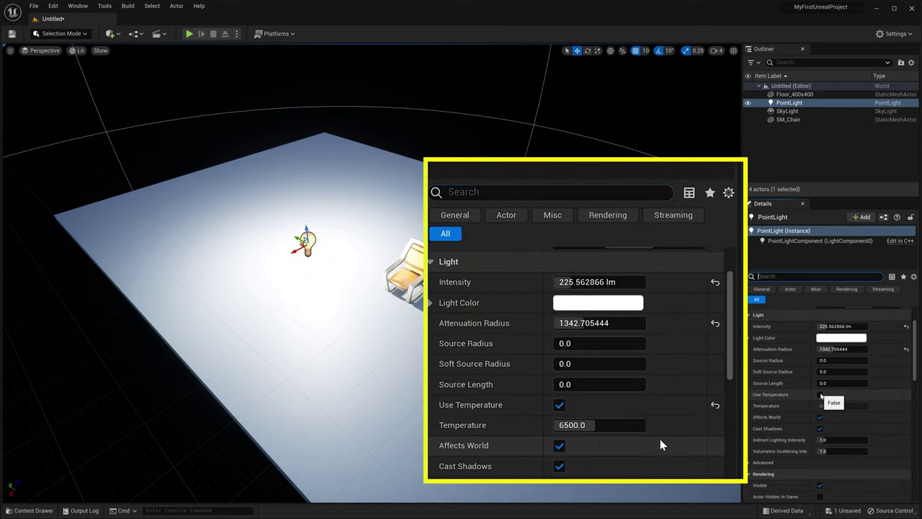
{"action": "left_click_drag", "start_coordinate": [836, 406], "coordinate": [828, 406]}
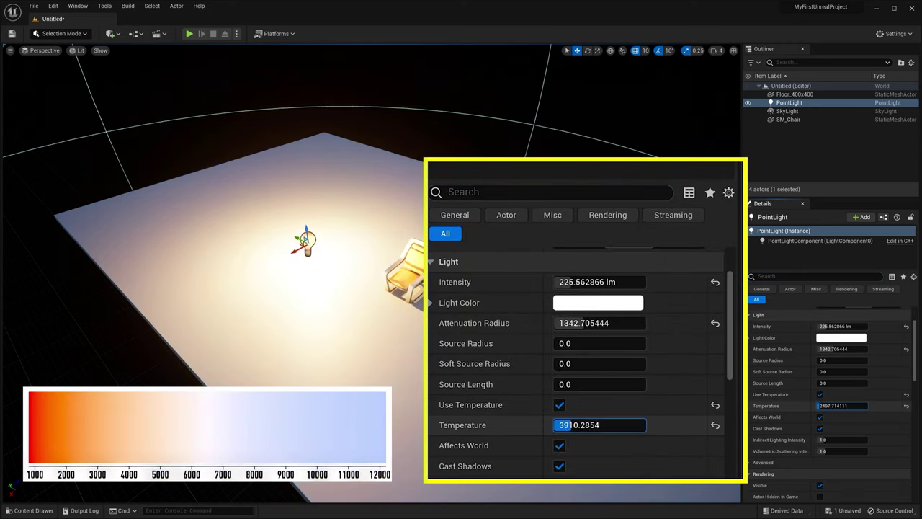
{"action": "left_click_drag", "start_coordinate": [832, 406], "coordinate": [839, 407]}
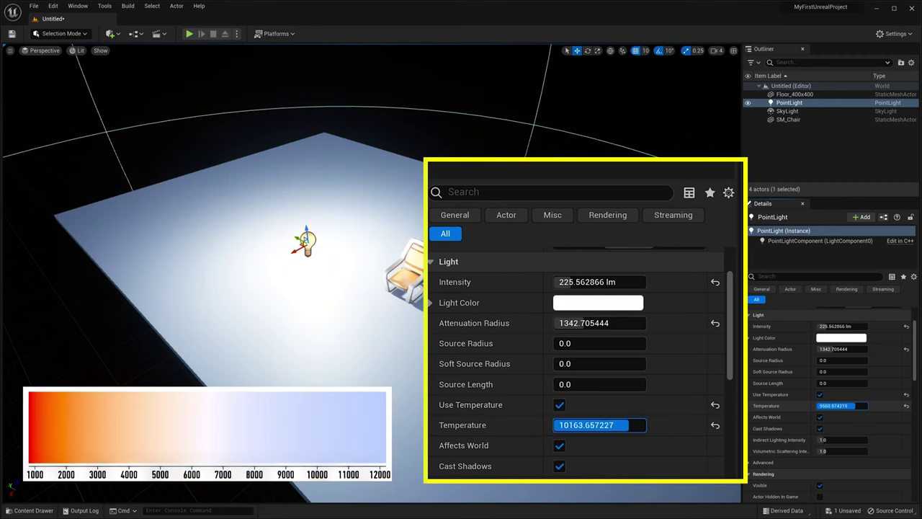
{"action": "left_click_drag", "start_coordinate": [835, 406], "coordinate": [835, 406]}
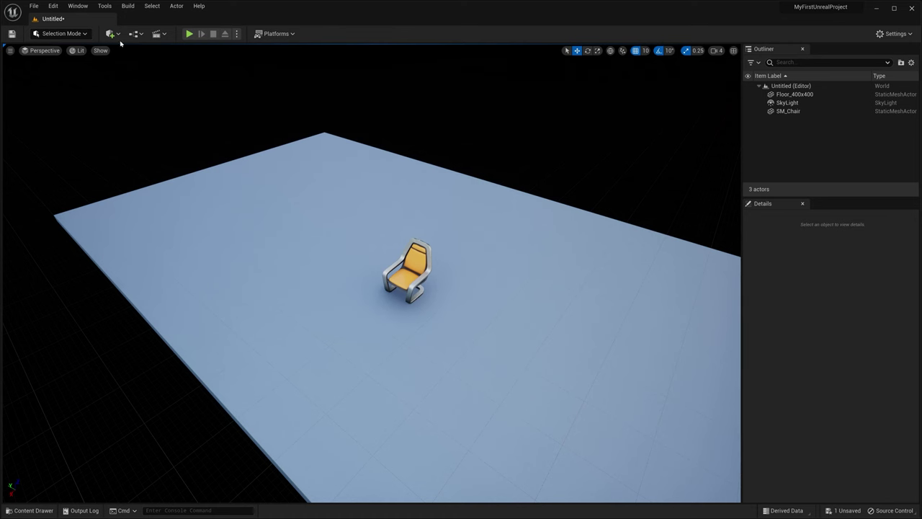
- Place a Spot Light aimed beside the chair, with Attenuation Radius about 1044, Inner Cone Angle about 10.75 and Outer Cone Angle about 45
{"action": "left_click", "coordinate": [113, 35]}
{"action": "mouse_move", "coordinate": [149, 112]}
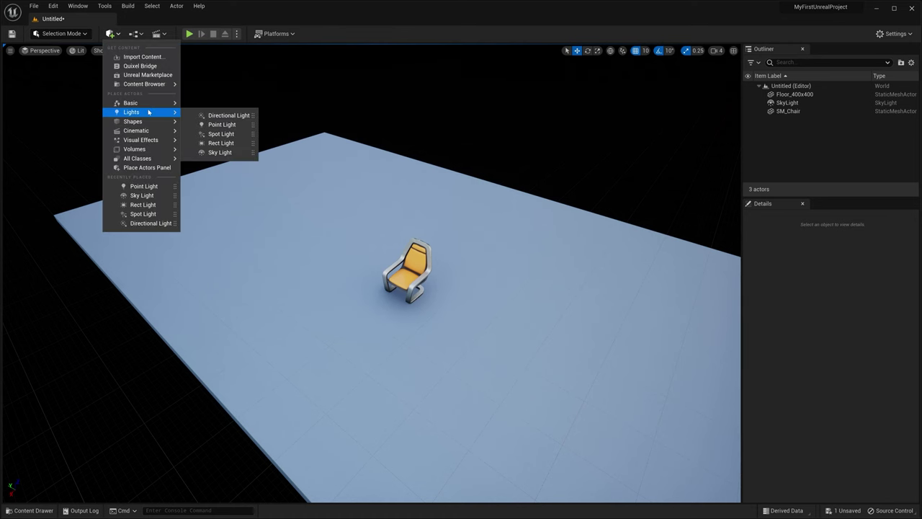
{"action": "left_click_drag", "start_coordinate": [221, 133], "coordinate": [266, 184]}
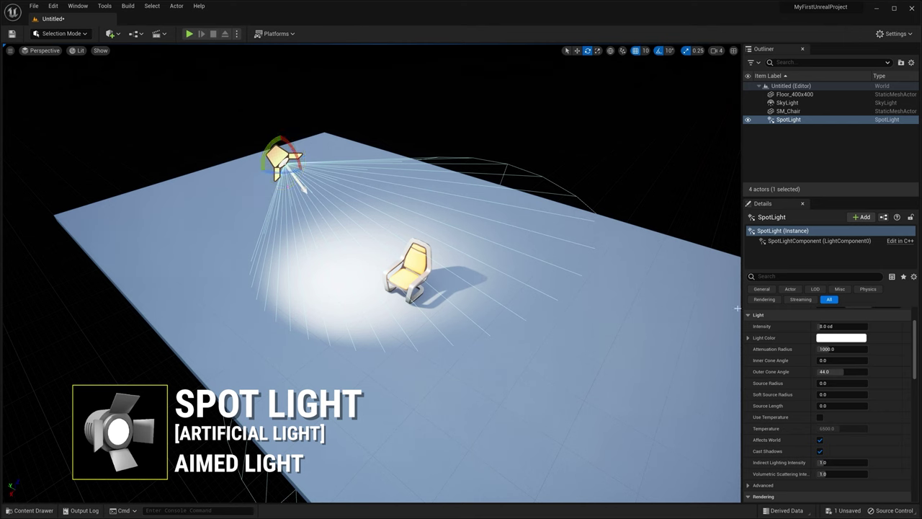
{"action": "mouse_move", "coordinate": [827, 349]}
{"action": "left_mouse_down"}
{"action": "mouse_move", "coordinate": [838, 349]}
{"action": "mouse_move", "coordinate": [850, 371]}
{"action": "mouse_move", "coordinate": [837, 371]}
{"action": "mouse_move", "coordinate": [854, 370]}
{"action": "mouse_move", "coordinate": [835, 360]}
{"action": "left_mouse_up"}
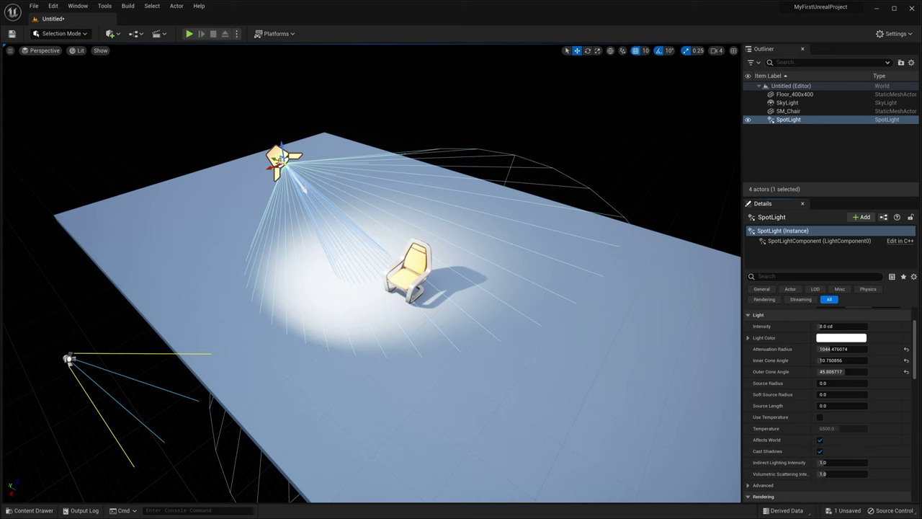
{"action": "left_click_drag", "start_coordinate": [281, 159], "coordinate": [310, 170]}
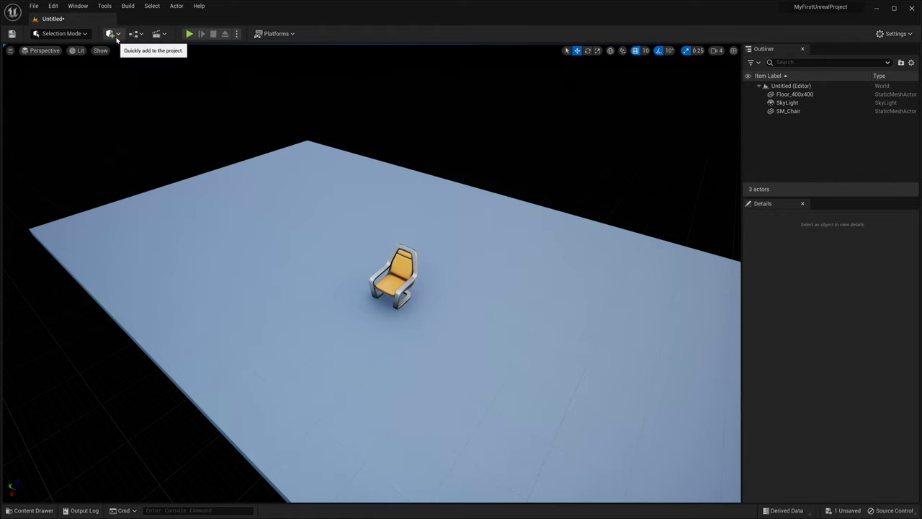
- Place a Rect Light beside the chair at about X 890, Y 980, Z 170, and rotate it to face the chair
{"action": "left_click", "coordinate": [114, 35]}
{"action": "mouse_move", "coordinate": [131, 111]}
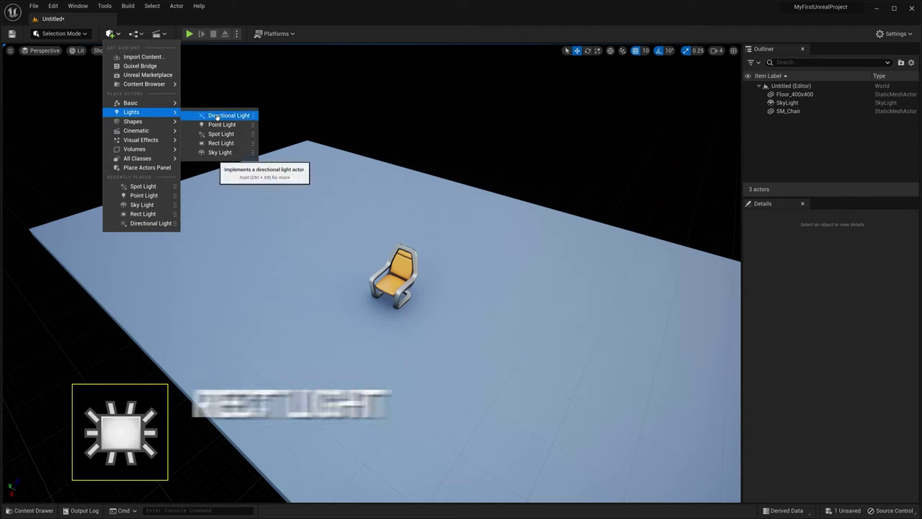
{"action": "left_click", "coordinate": [223, 143]}
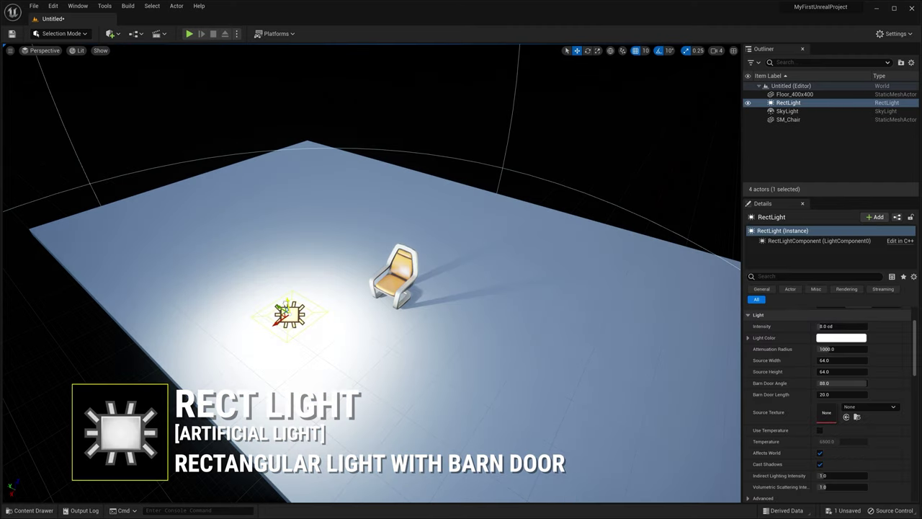
{"action": "left_click_drag", "start_coordinate": [289, 310], "coordinate": [279, 260]}
{"action": "key", "text": "e"}
{"action": "left_click_drag", "start_coordinate": [251, 288], "coordinate": [278, 295]}
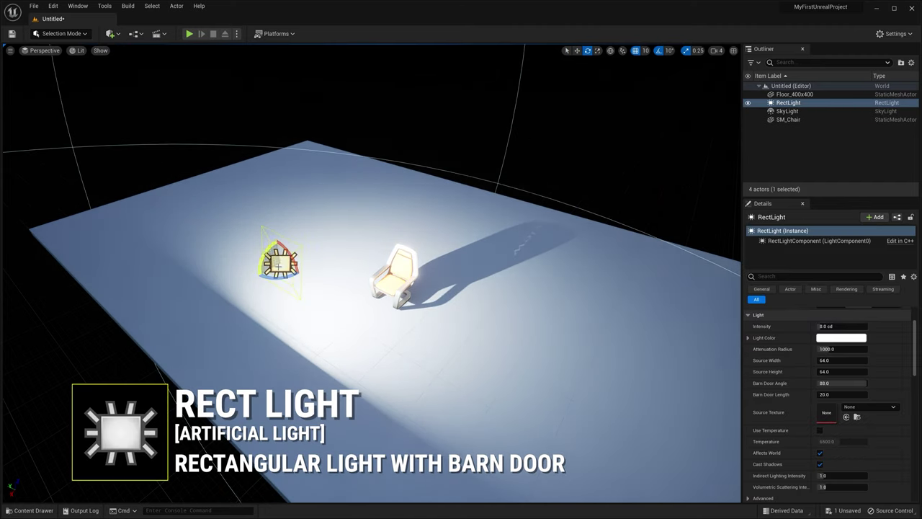
- Enlarge the rect light's source to about 219 by 120, and set Barn Door Angle to about 24.6 and Barn Door Length to about 970
{"action": "scroll", "coordinate": [829, 346], "scroll_direction": "up", "scroll_amount": 2}
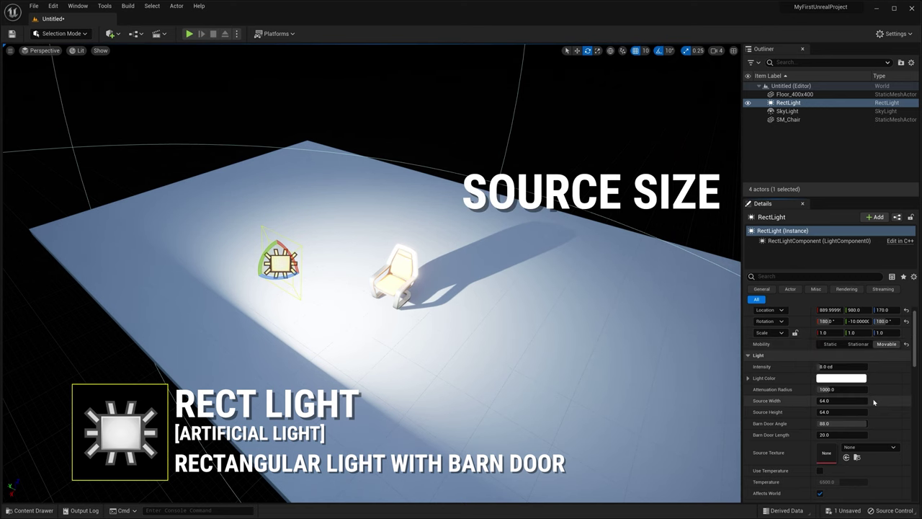
{"action": "mouse_move", "coordinate": [835, 401]}
{"action": "left_mouse_down"}
{"action": "mouse_move", "coordinate": [896, 400]}
{"action": "mouse_move", "coordinate": [836, 402]}
{"action": "mouse_move", "coordinate": [857, 412]}
{"action": "mouse_move", "coordinate": [831, 401]}
{"action": "left_mouse_up"}
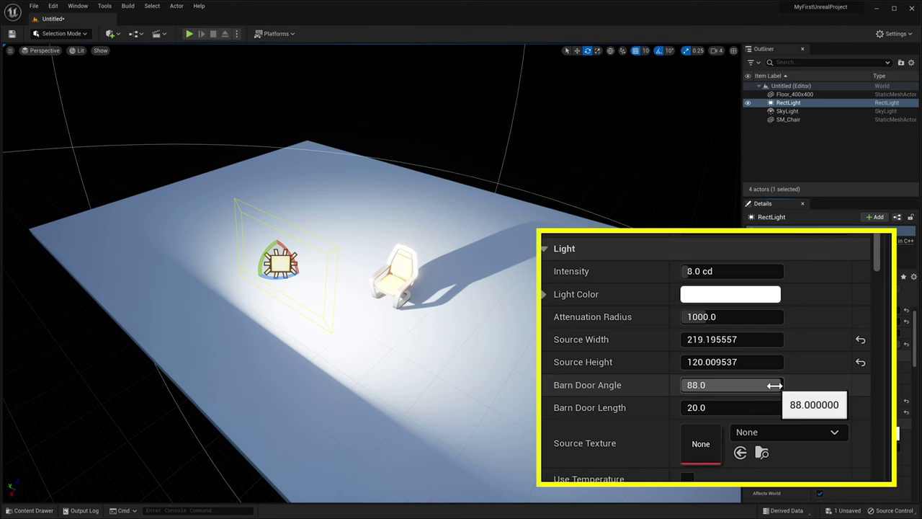
{"action": "left_click_drag", "start_coordinate": [864, 423], "coordinate": [857, 424]}
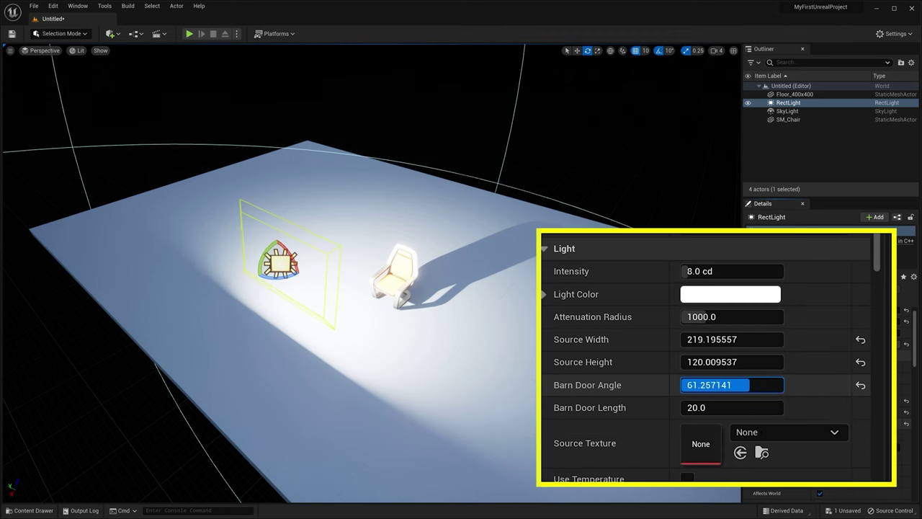
{"action": "left_click_drag", "start_coordinate": [732, 385], "coordinate": [786, 408]}
{"action": "right_click_drag", "start_coordinate": [360, 288], "coordinate": [407, 247]}
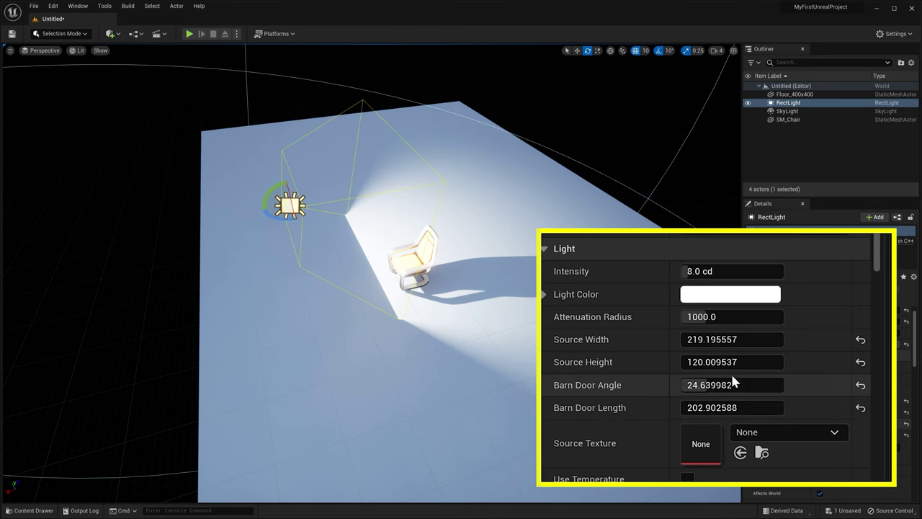
{"action": "left_click_drag", "start_coordinate": [694, 410], "coordinate": [763, 410]}
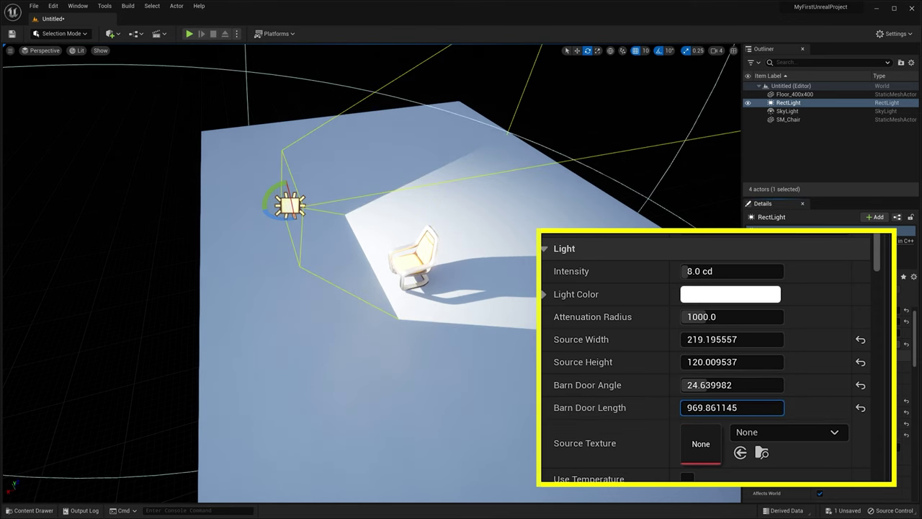
{"action": "left_click_drag", "start_coordinate": [697, 407], "coordinate": [698, 408]}
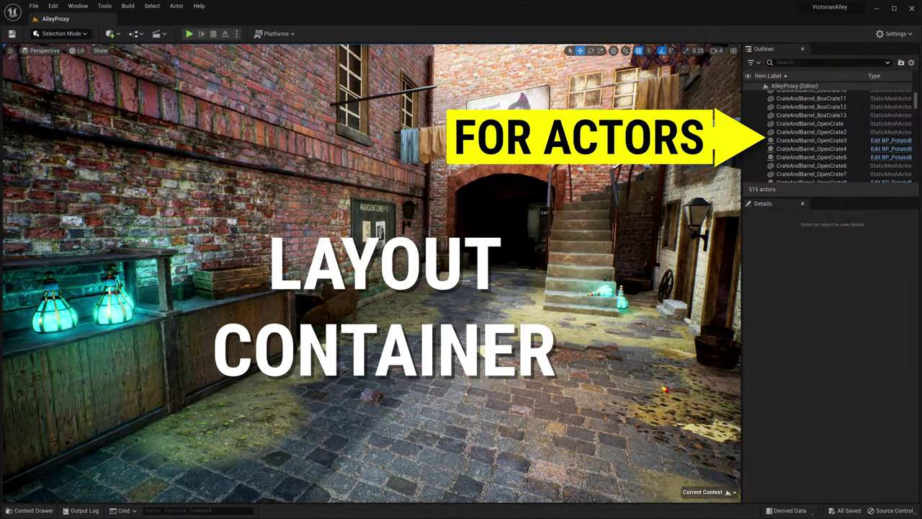
- Select the glowing MagicBottle2 on the wooden stall and locate its source asset in the project content
{"action": "left_click", "coordinate": [111, 306]}
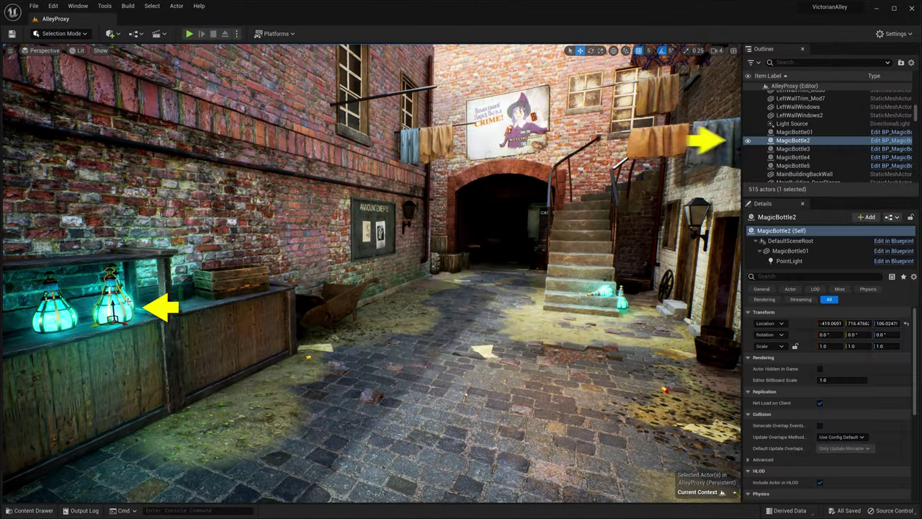
{"action": "key", "text": "ctrl+b"}
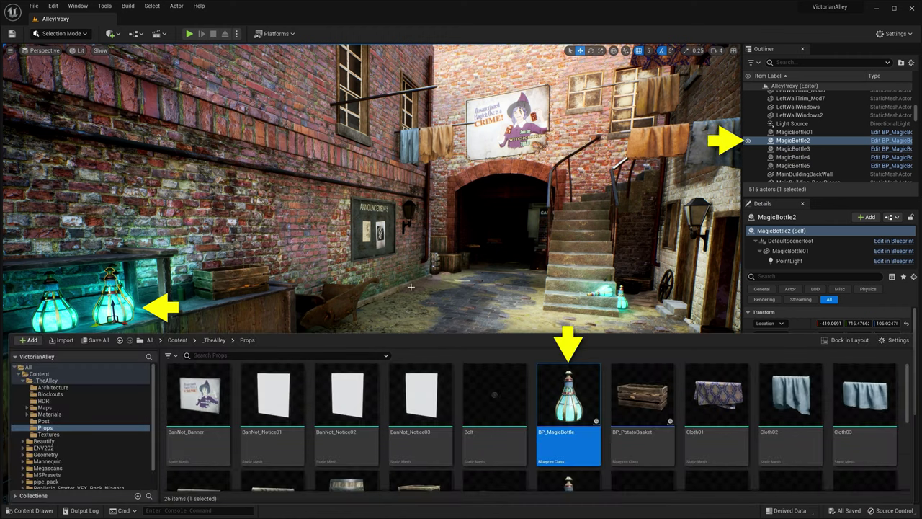
{"action": "mouse_move", "coordinate": [585, 378]}
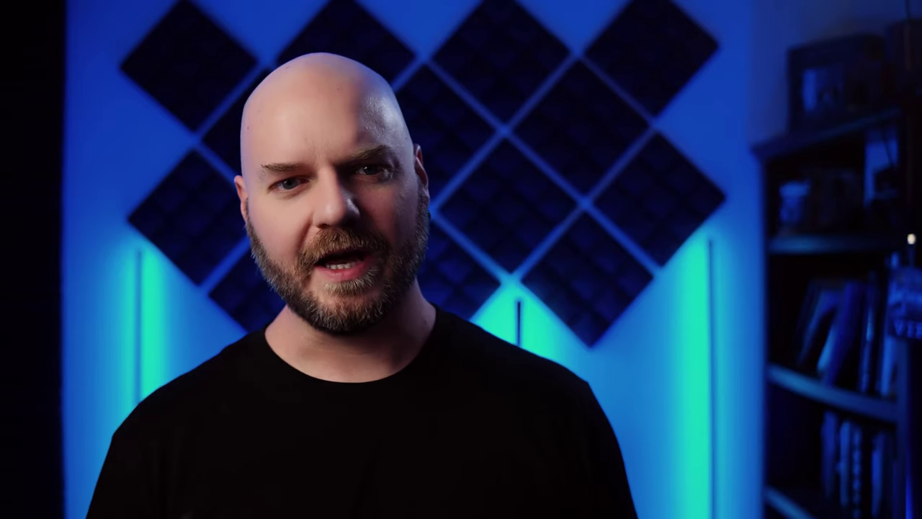
- Create a new level from the Basic template
{"action": "left_click", "coordinate": [33, 6]}
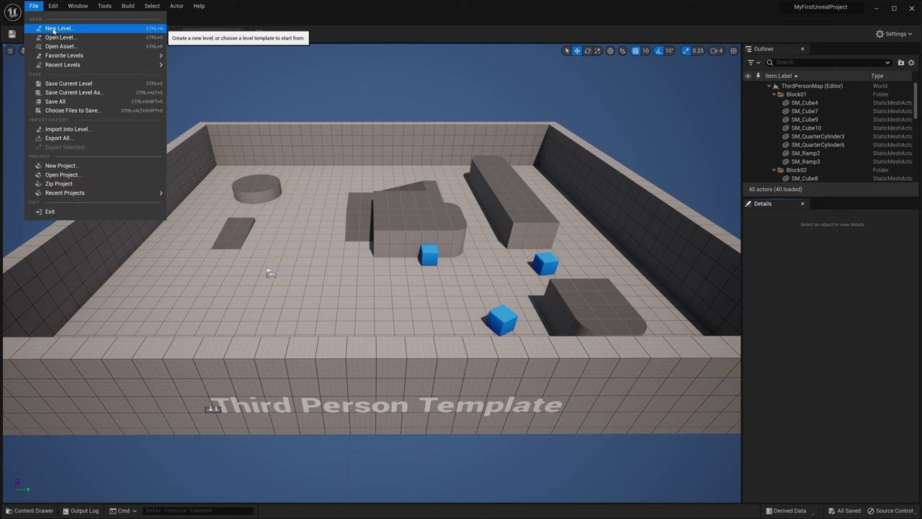
{"action": "left_click", "coordinate": [53, 29]}
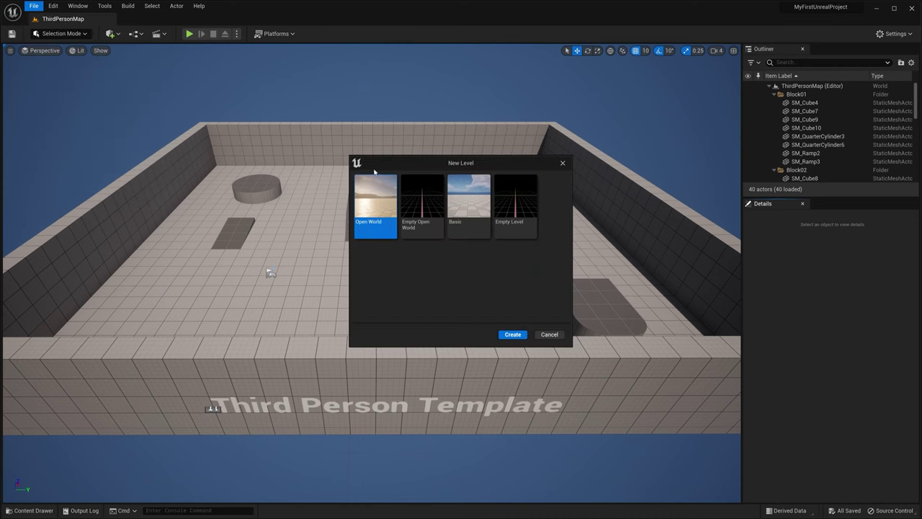
{"action": "left_click", "coordinate": [512, 335]}
- Start saving the new level and add a folder named MyStuff under Content for it
{"action": "key", "text": "ctrl+s"}
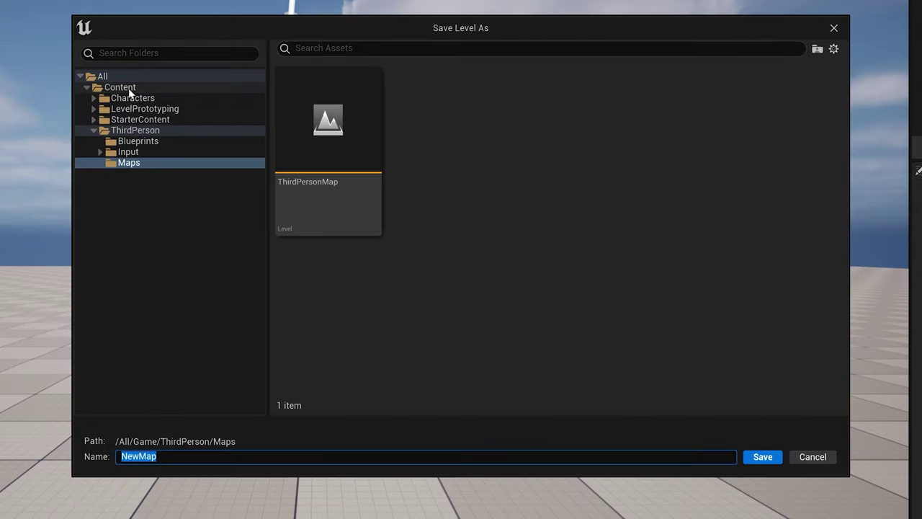
{"action": "left_click", "coordinate": [130, 91]}
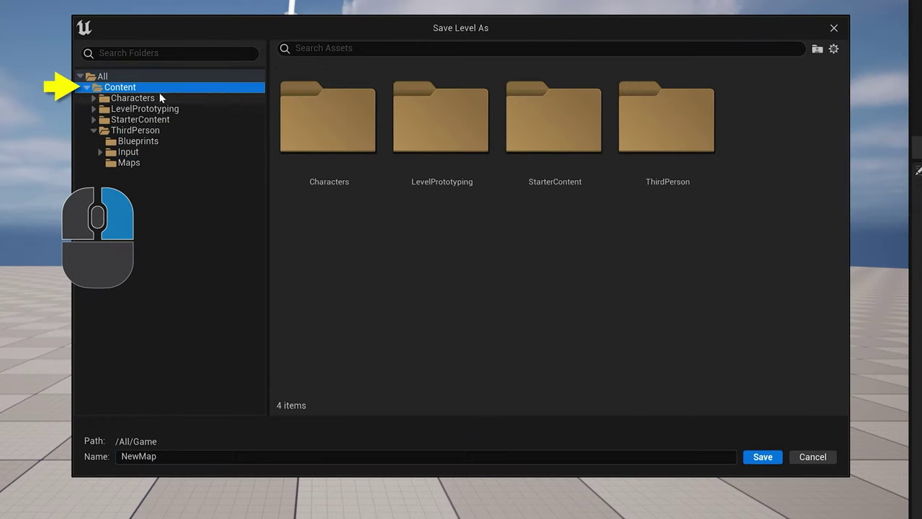
{"action": "right_click", "coordinate": [156, 89]}
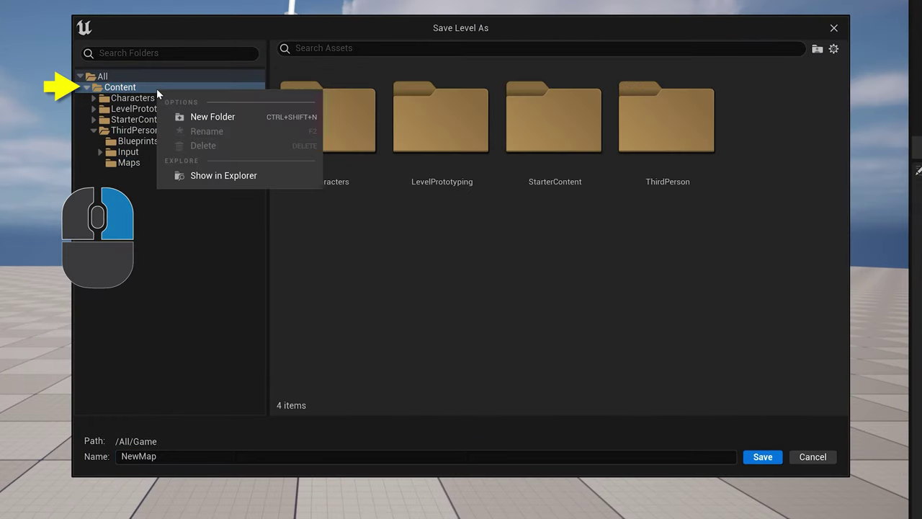
{"action": "left_click", "coordinate": [222, 119]}
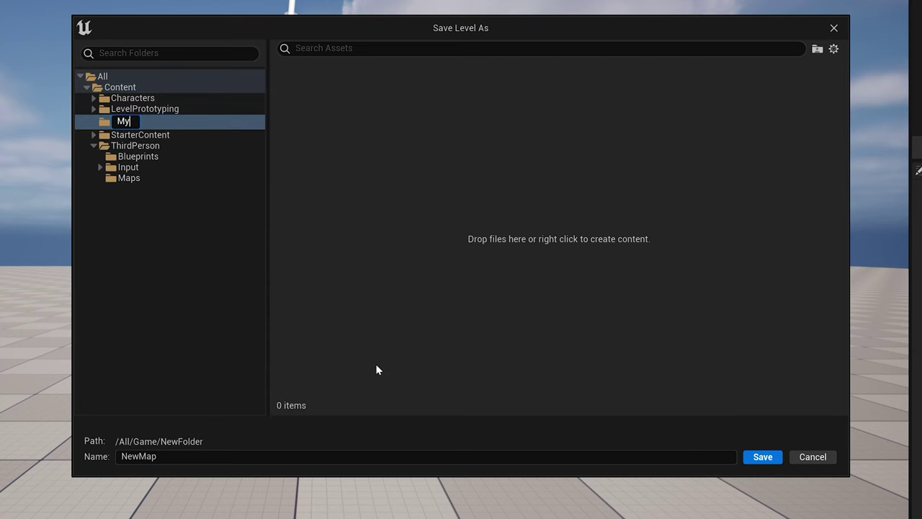
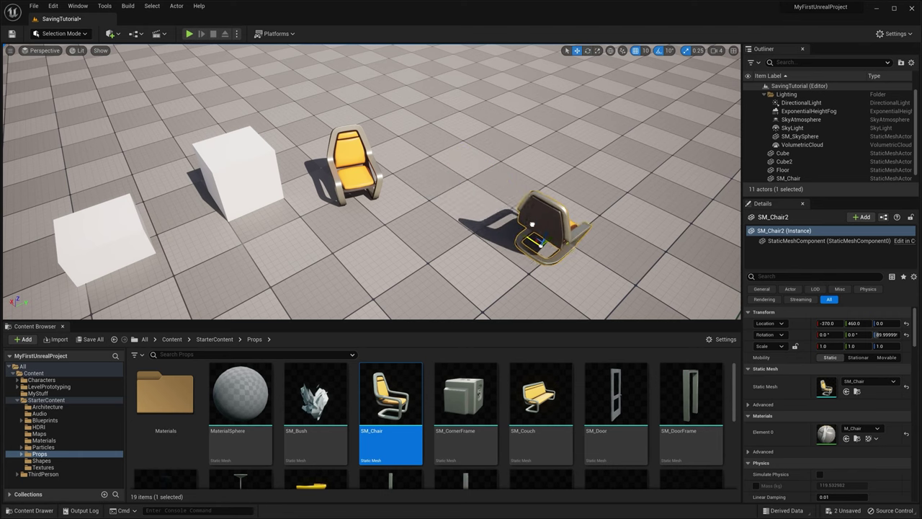
- Save the level, and place another SM_Chair on the open floor at about X -810, Y 420
{"action": "key", "text": "ctrl+s"}
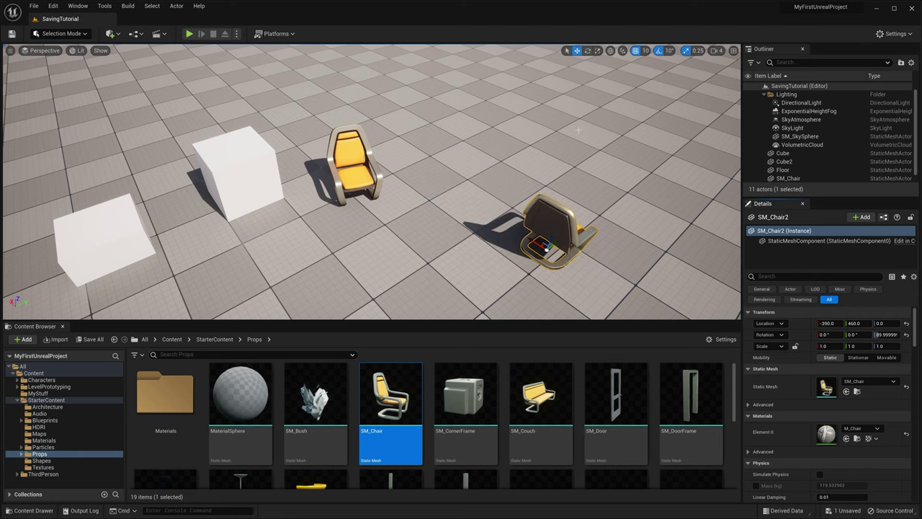
{"action": "right_click_drag", "start_coordinate": [595, 147], "coordinate": [461, 151]}
{"action": "mouse_move", "coordinate": [396, 399]}
{"action": "left_click_drag", "start_coordinate": [397, 398], "coordinate": [202, 258]}
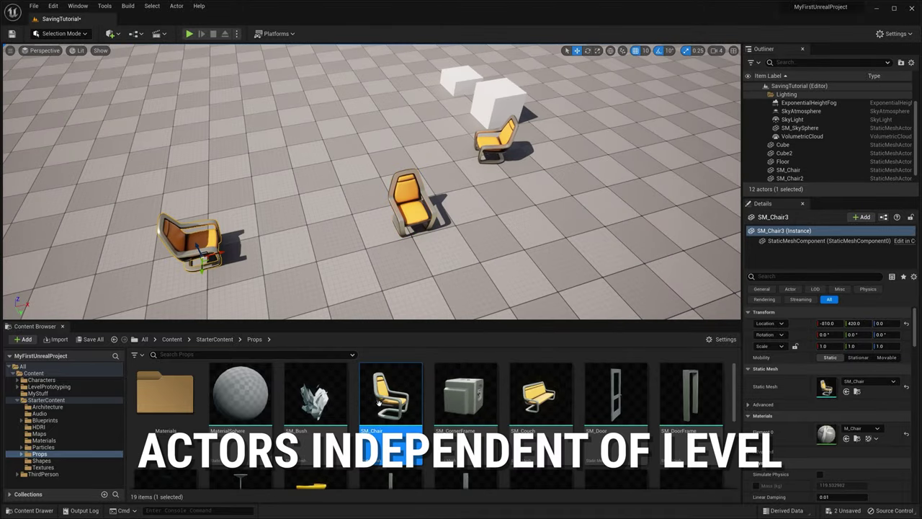
- Open the SM_Chair mesh asset for inspection, and duplicate it in the Props folder as SM_TutorialChair
{"action": "double_click", "coordinate": [382, 403]}
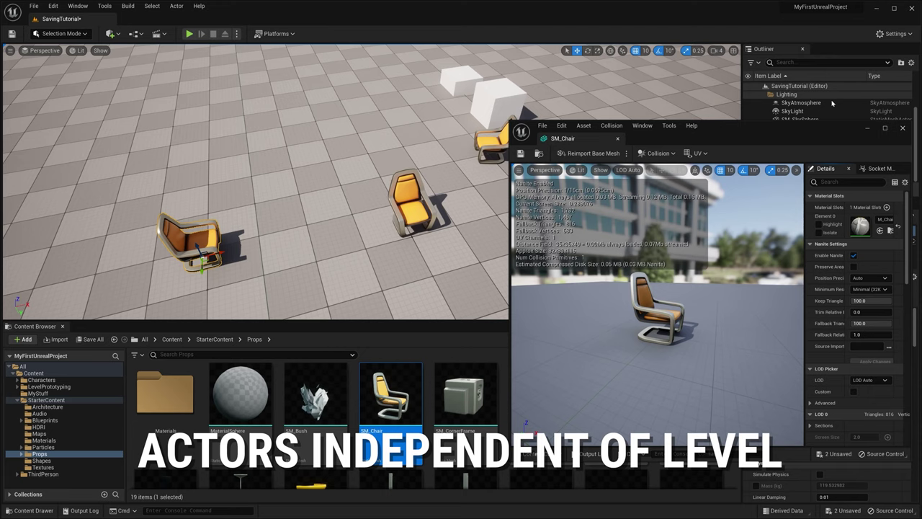
{"action": "left_click_drag", "start_coordinate": [765, 136], "coordinate": [760, 70]}
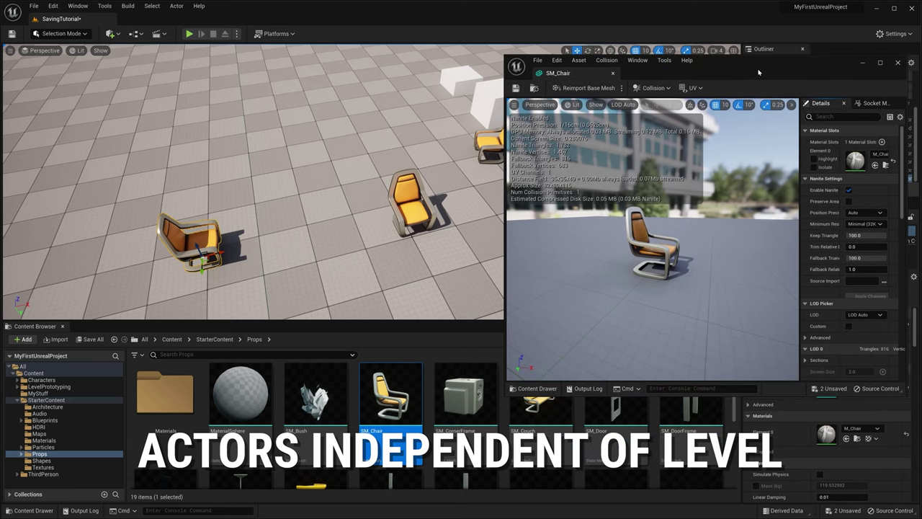
{"action": "mouse_move", "coordinate": [398, 389]}
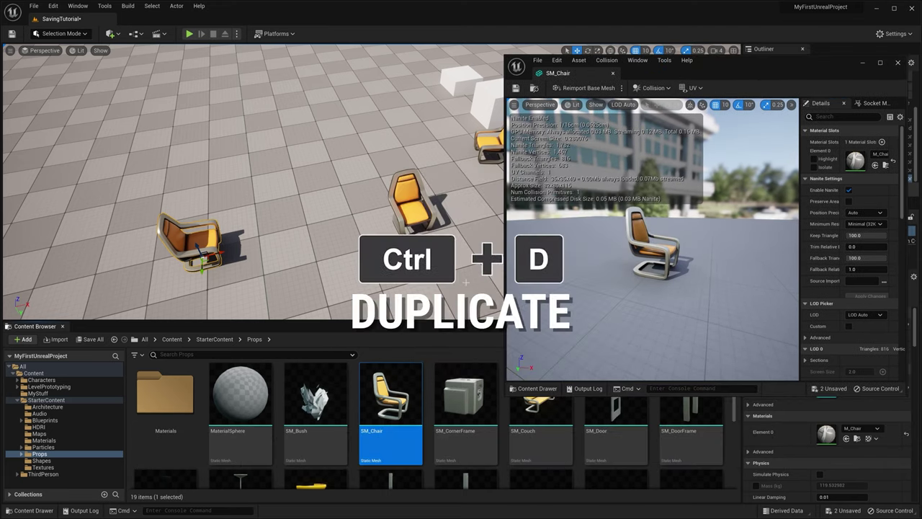
{"action": "key", "text": "ctrl+d"}
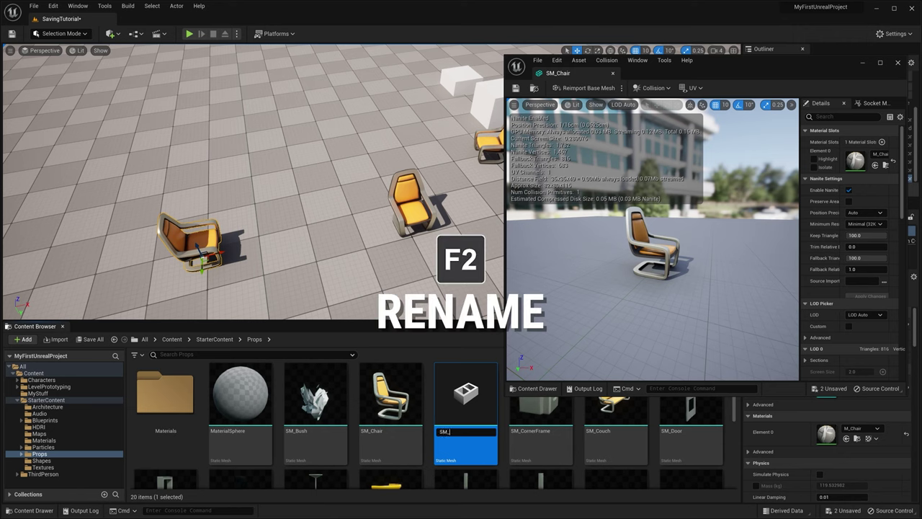
{"action": "type", "text": "alC"}
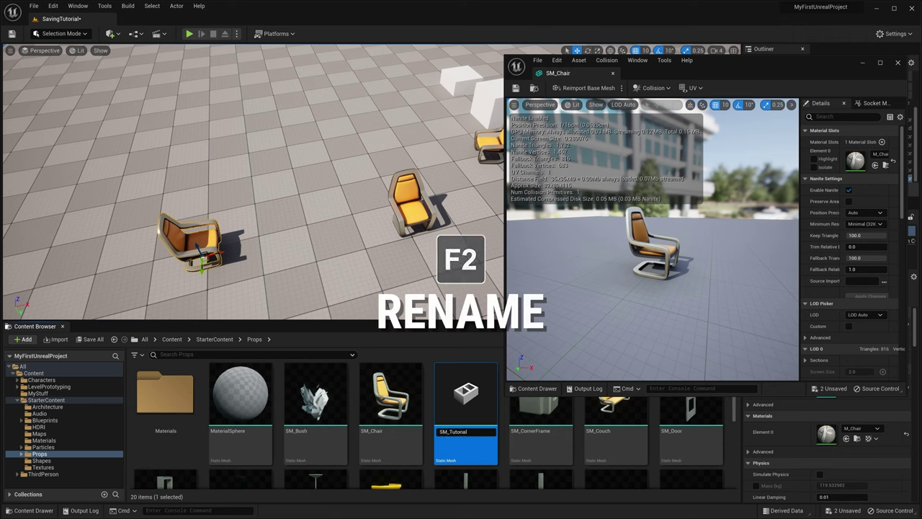
{"action": "key", "text": "Return"}
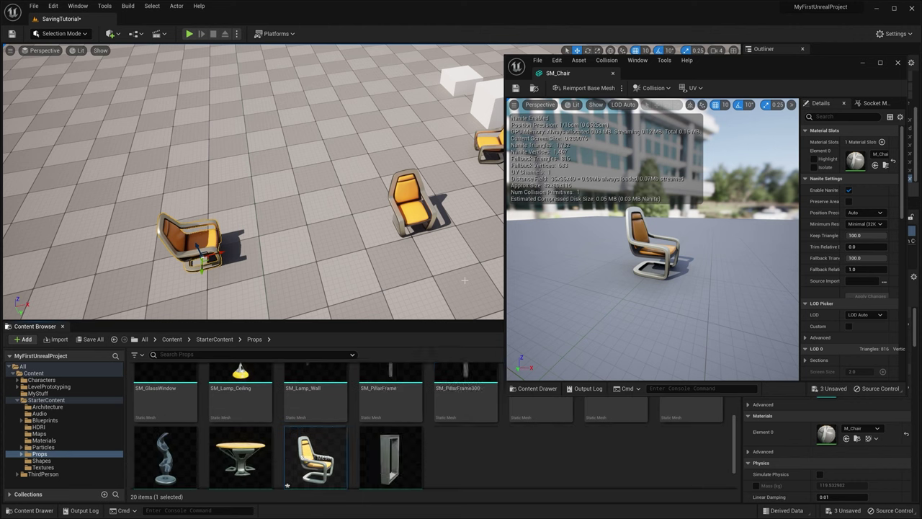
- Open the SM_TutorialChair asset and set its Element 0 material to M_Metal_Gold
{"action": "double_click", "coordinate": [315, 457]}
{"action": "scroll", "coordinate": [461, 403], "scroll_direction": "down", "scroll_amount": 1}
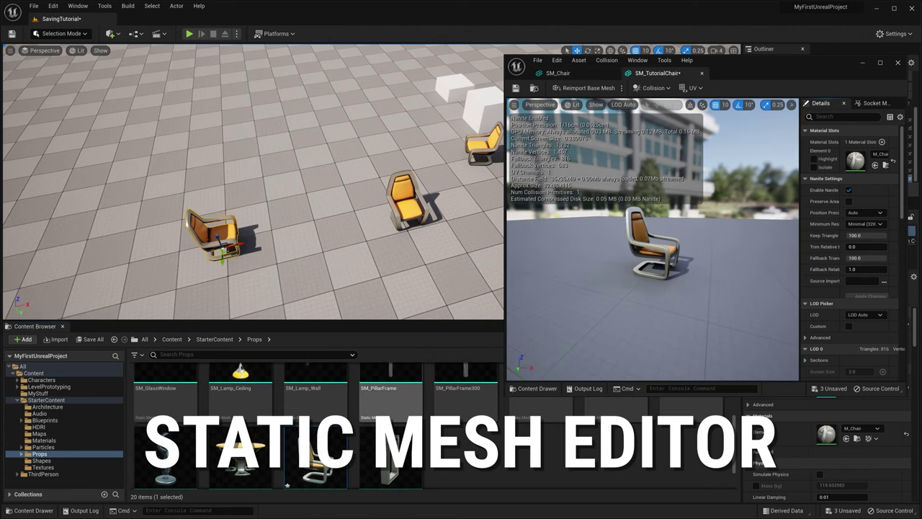
{"action": "left_click_drag", "start_coordinate": [719, 245], "coordinate": [778, 241]}
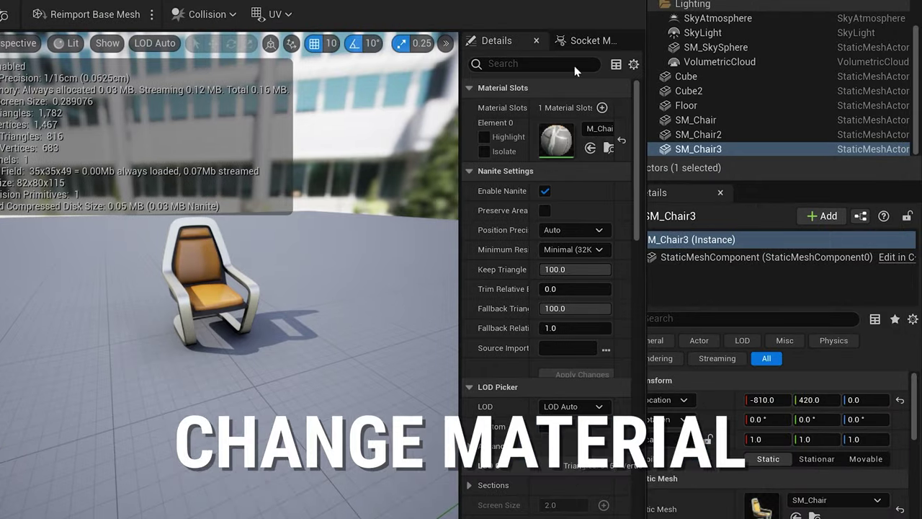
{"action": "left_click", "coordinate": [846, 109]}
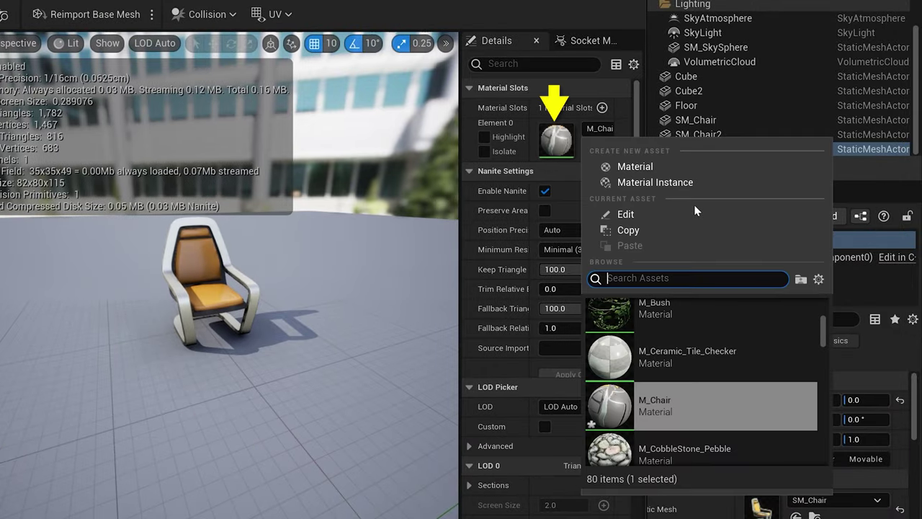
{"action": "scroll", "coordinate": [698, 348], "scroll_direction": "down", "scroll_amount": 1}
{"action": "scroll", "coordinate": [695, 348], "scroll_direction": "down", "scroll_amount": 3}
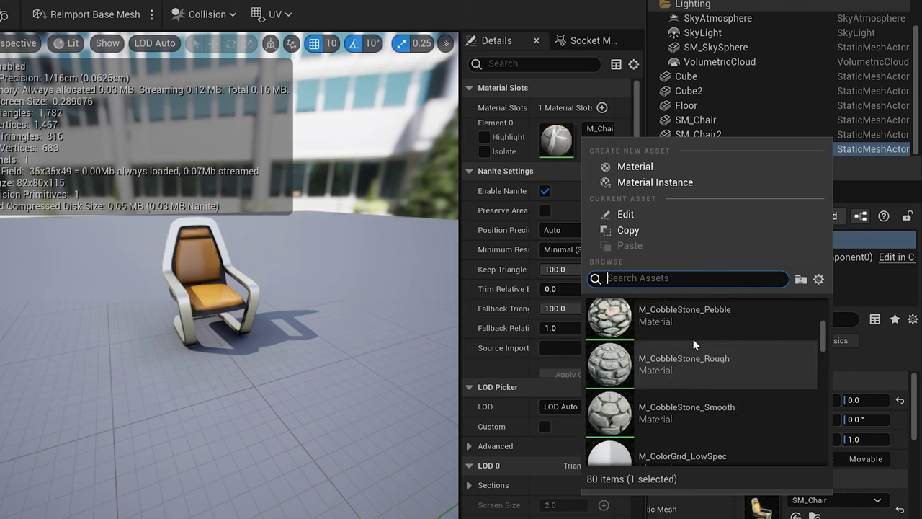
{"action": "type", "text": "gold"}
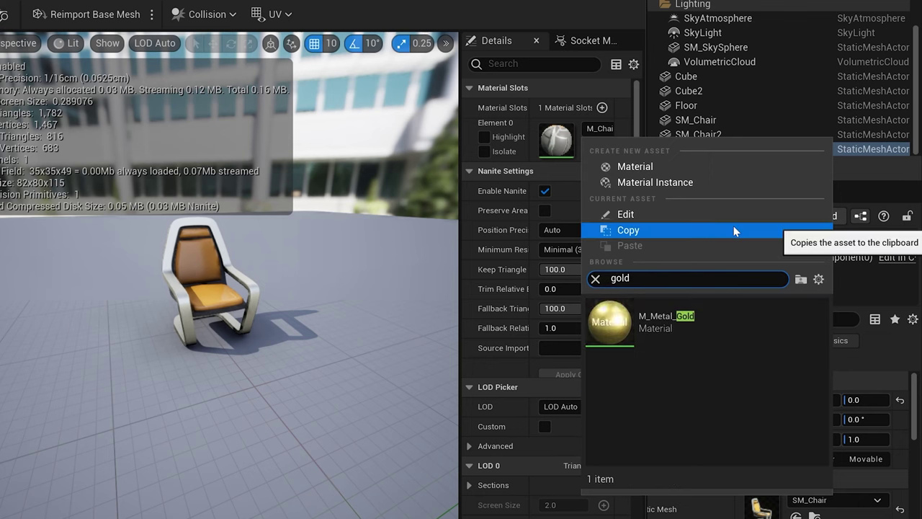
{"action": "left_click", "coordinate": [645, 318]}
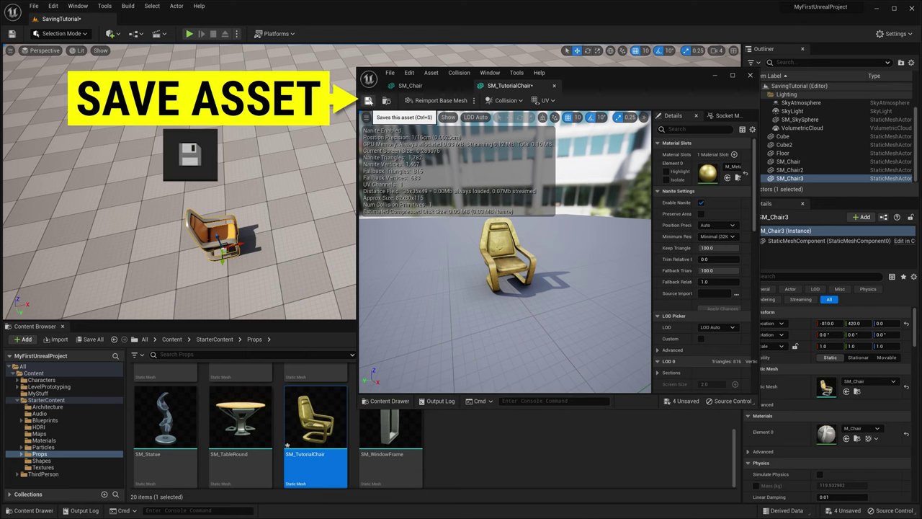
- Save the SM_TutorialChair asset and place an instance of it among the chairs in the level
{"action": "left_click", "coordinate": [368, 101]}
{"action": "left_click_drag", "start_coordinate": [315, 418], "coordinate": [324, 221]}
{"action": "mouse_move", "coordinate": [353, 206]}
{"action": "right_mouse_down"}
{"action": "mouse_move", "coordinate": [339, 209]}
{"action": "mouse_move", "coordinate": [353, 205]}
{"action": "right_mouse_up"}
- Place another SM_Chair at X -850, Y 250 and rotate it 50° about Z
{"action": "scroll", "coordinate": [409, 440], "scroll_direction": "up", "scroll_amount": 5}
{"action": "left_click_drag", "start_coordinate": [409, 440], "coordinate": [144, 155]}
{"action": "left_click_drag", "start_coordinate": [886, 334], "coordinate": [879, 351]}
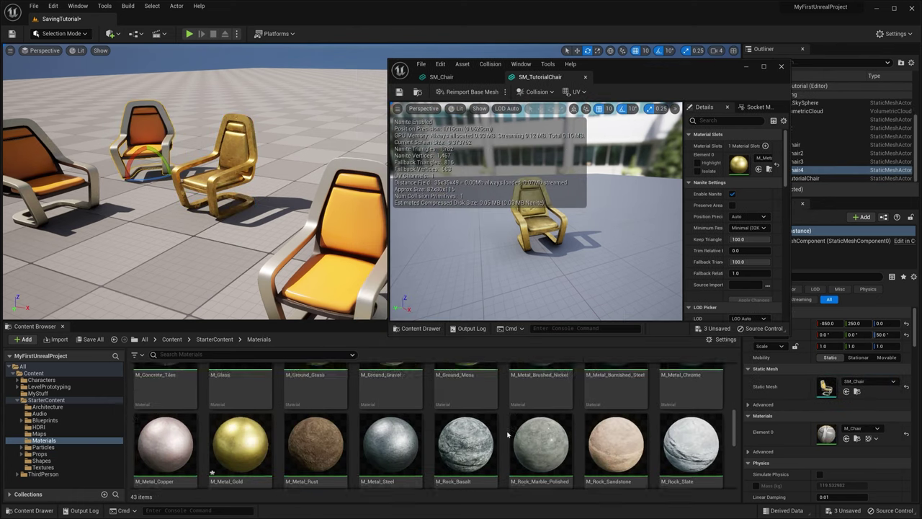
- Assign M_Metal_Brushed_Nickel to the SM_TutorialChair mesh and browse to its asset in the Props folder
{"action": "scroll", "coordinate": [714, 403], "scroll_direction": "down", "scroll_amount": 1}
{"action": "scroll", "coordinate": [714, 397], "scroll_direction": "up", "scroll_amount": 3}
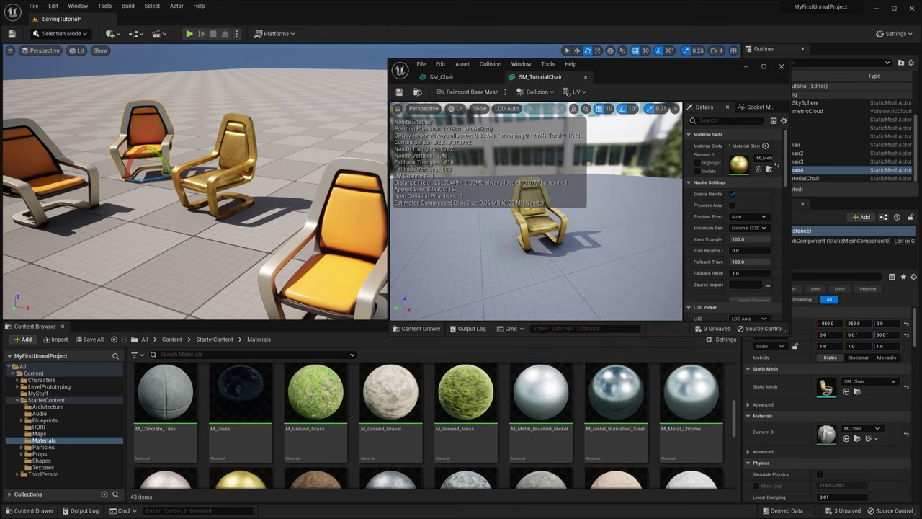
{"action": "left_click_drag", "start_coordinate": [540, 396], "coordinate": [747, 170]}
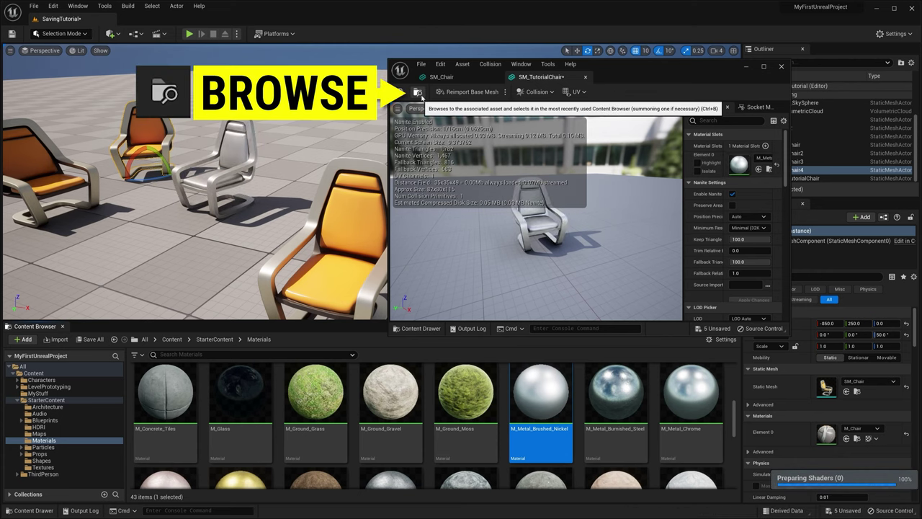
{"action": "left_click", "coordinate": [418, 93]}
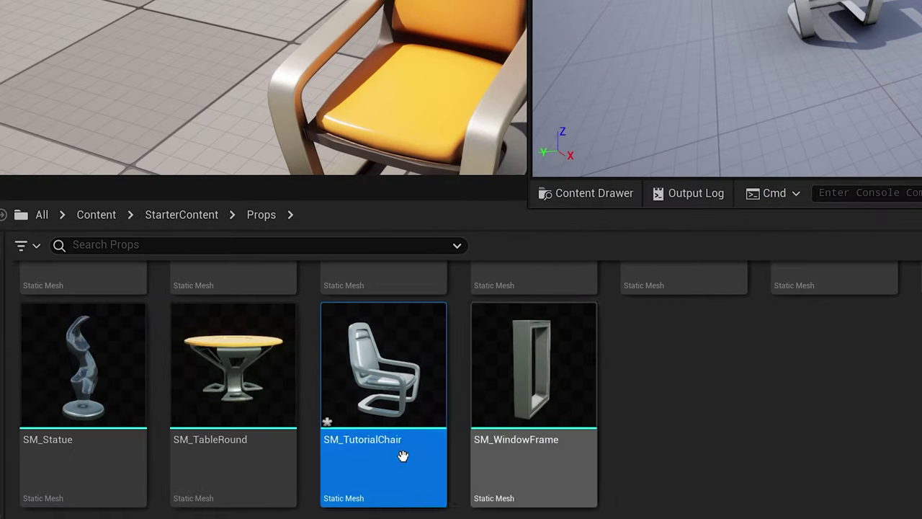
{"action": "mouse_move", "coordinate": [414, 468]}
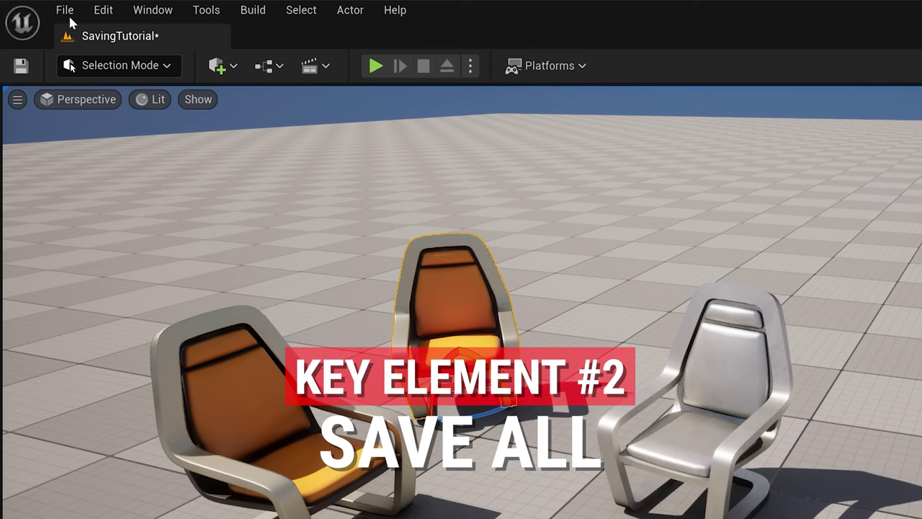
- Save all unsaved levels and assets in the project
{"action": "left_click", "coordinate": [65, 11]}
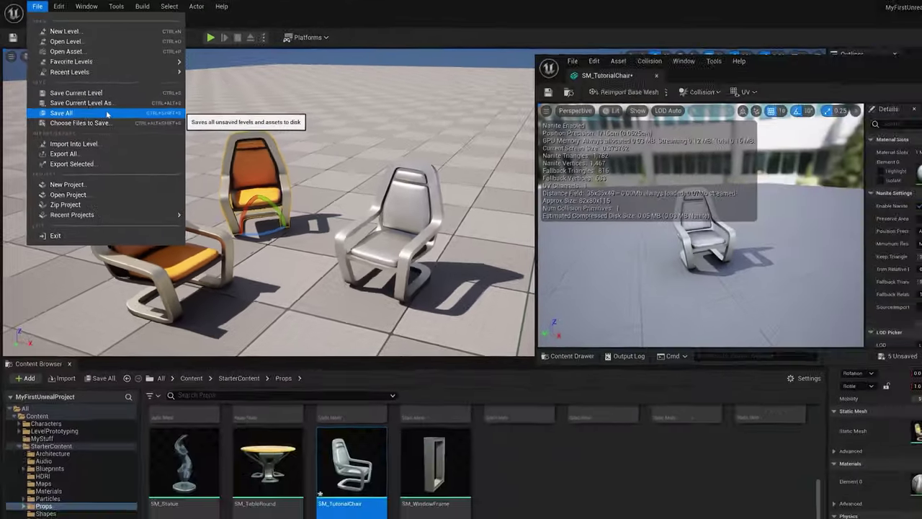
{"action": "left_click", "coordinate": [190, 203]}
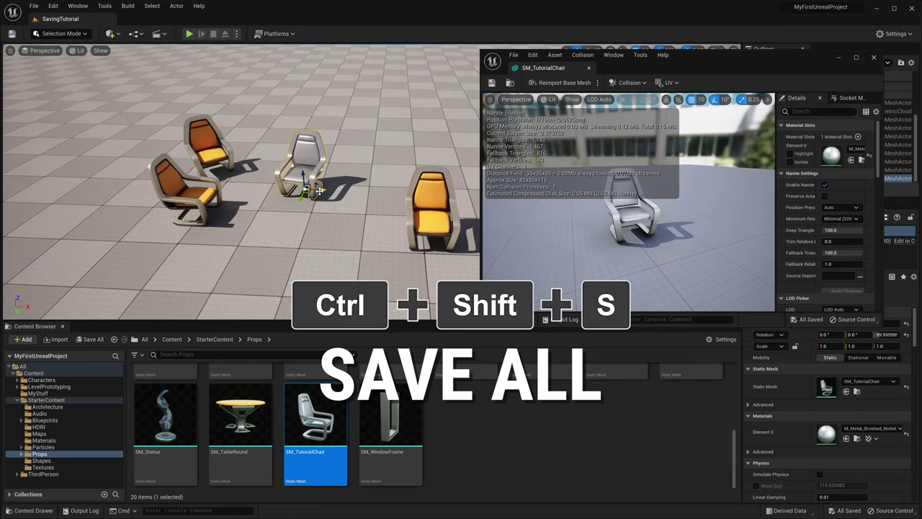
- Add a copy of the silver tutorial chair turned to about 190° about Z, and set the SM_TutorialChair material to M_Metal_Burnished_Steel
{"action": "left_click_drag", "start_coordinate": [355, 184], "coordinate": [392, 188], "text": "alt"}
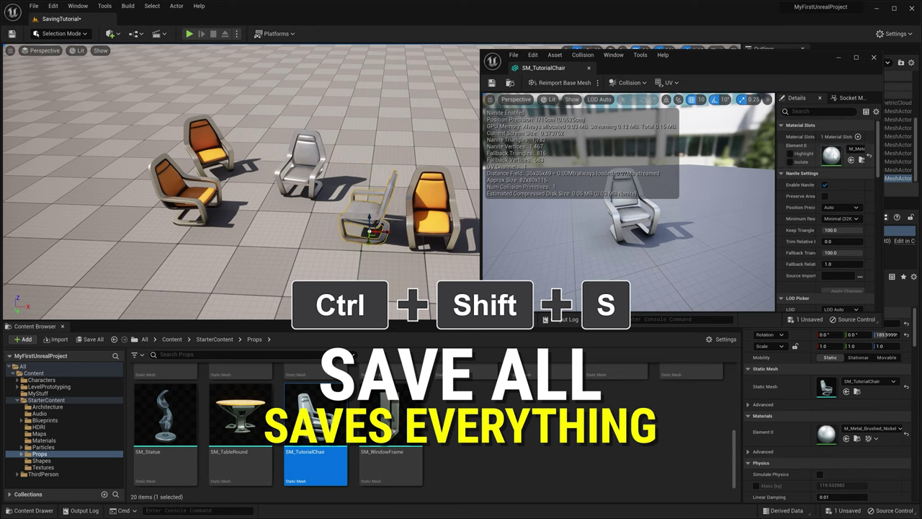
{"action": "left_click", "coordinate": [856, 149]}
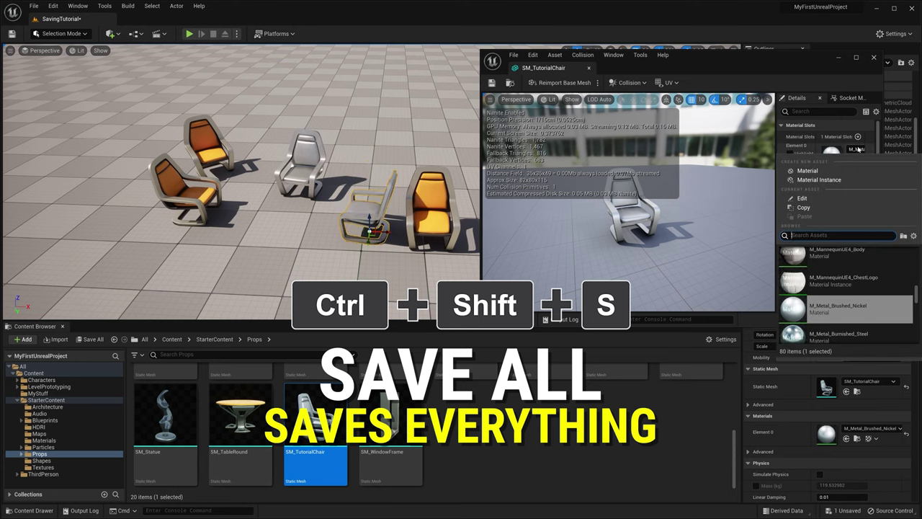
{"action": "left_click", "coordinate": [847, 333]}
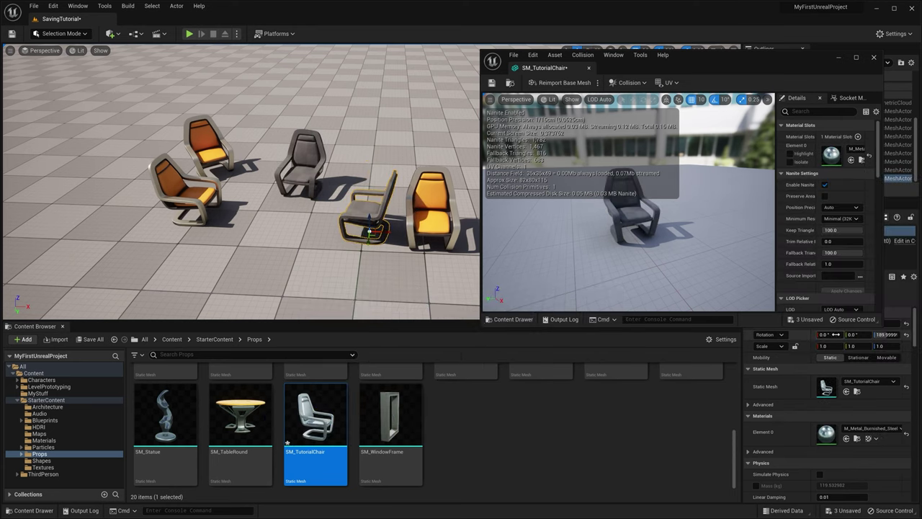
- Save the added chair and the SM_TutorialChair material change together with Save All
{"action": "right_click_drag", "start_coordinate": [392, 125], "coordinate": [415, 117]}
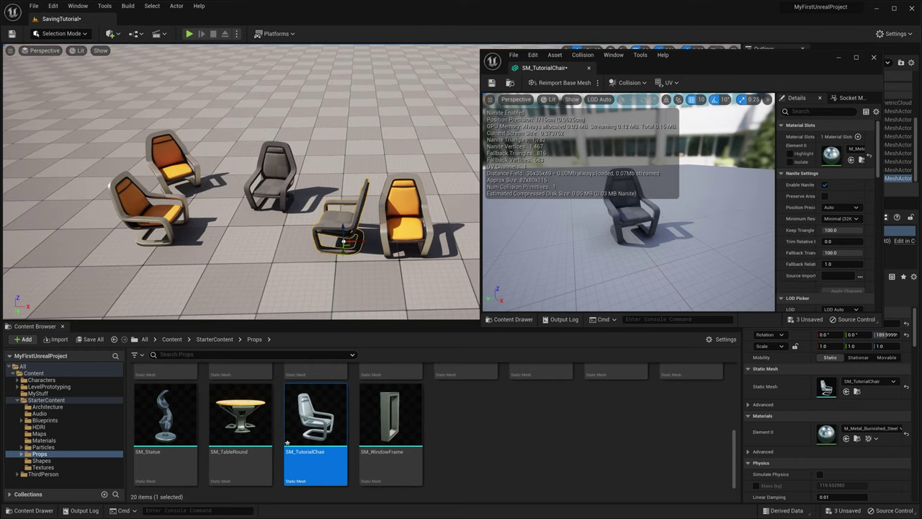
{"action": "left_click", "coordinate": [33, 7]}
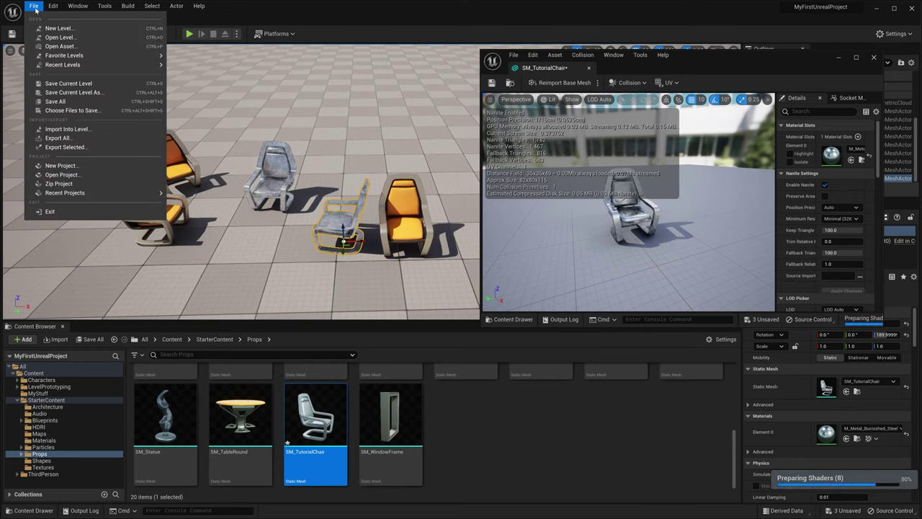
{"action": "left_click", "coordinate": [57, 101]}
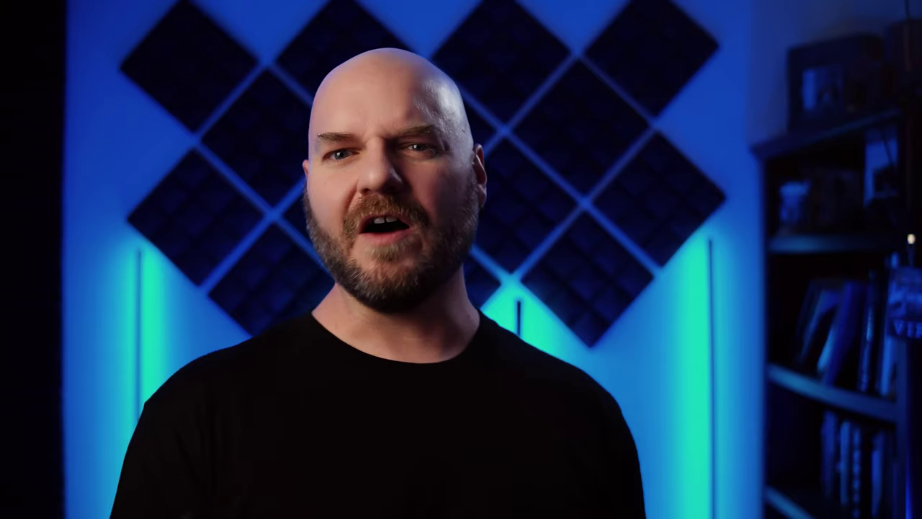
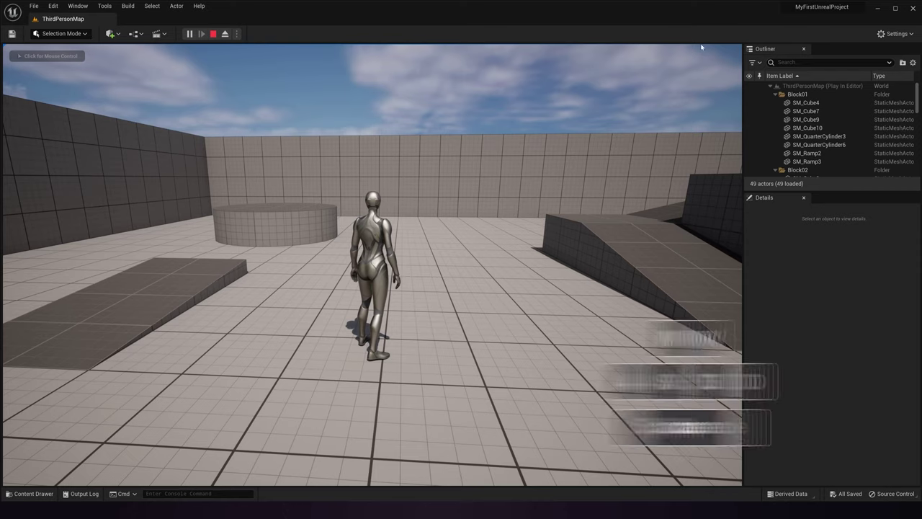
- Take control of the mannequin in the running ThirdPersonMap session and run it across the floor and onto the raised blocks
{"action": "left_click", "coordinate": [416, 227]}
{"action": "key", "text": "w"}
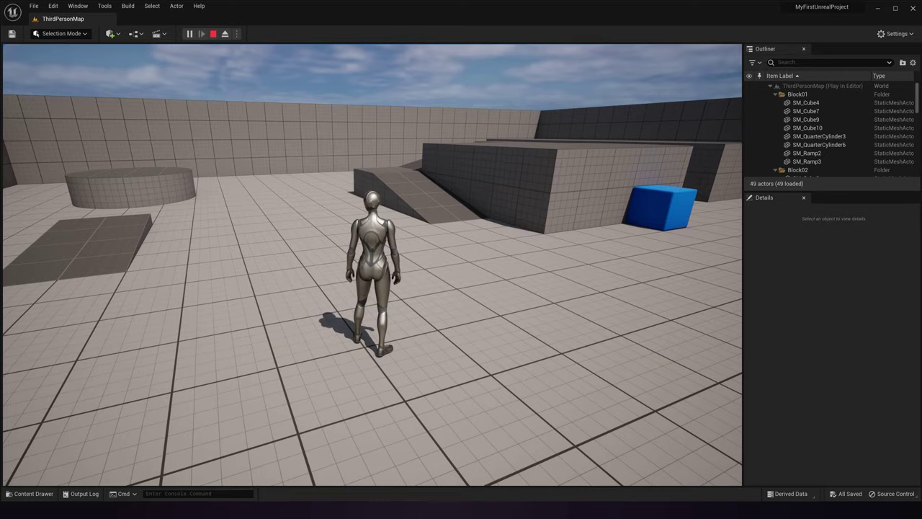
{"action": "key", "text": "w"}
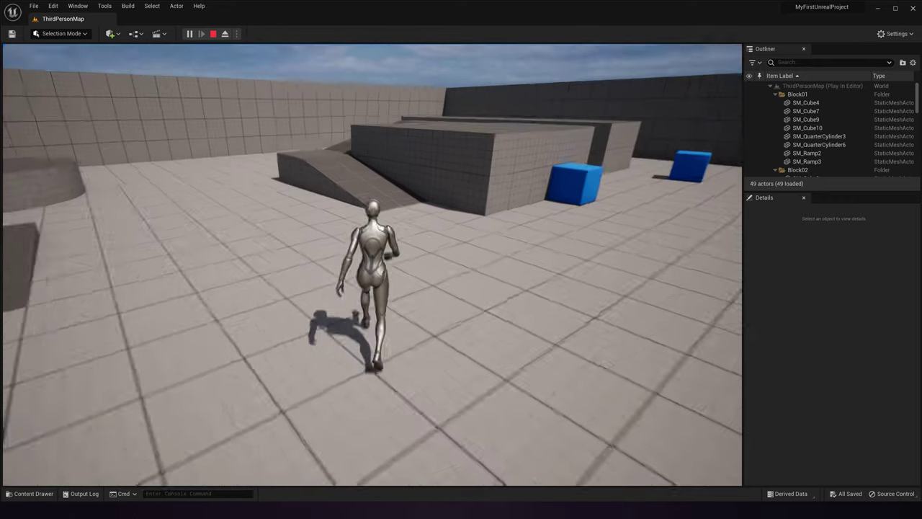
{"action": "key", "text": "w"}
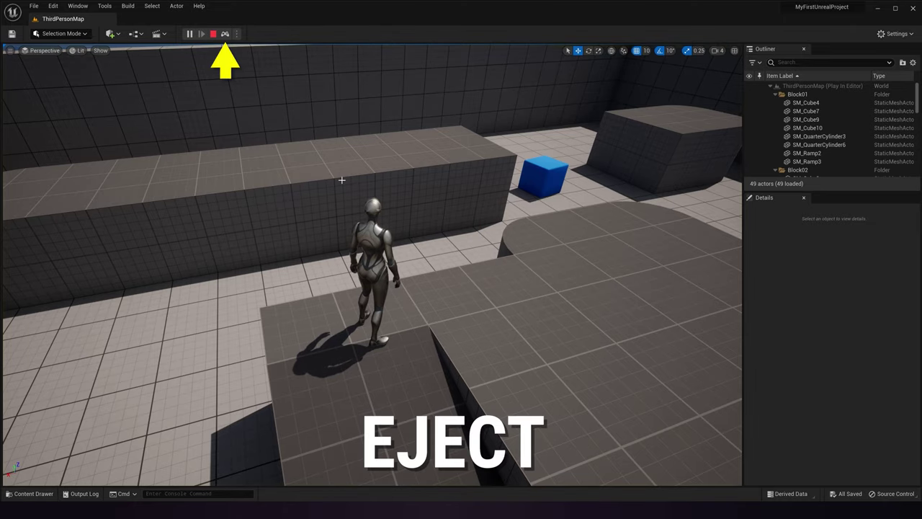
- Eject from the mannequin to view it from the front, and possess it again to run beside a blue cube
{"action": "left_click", "coordinate": [226, 36]}
{"action": "right_click_drag", "start_coordinate": [371, 266], "coordinate": [334, 268]}
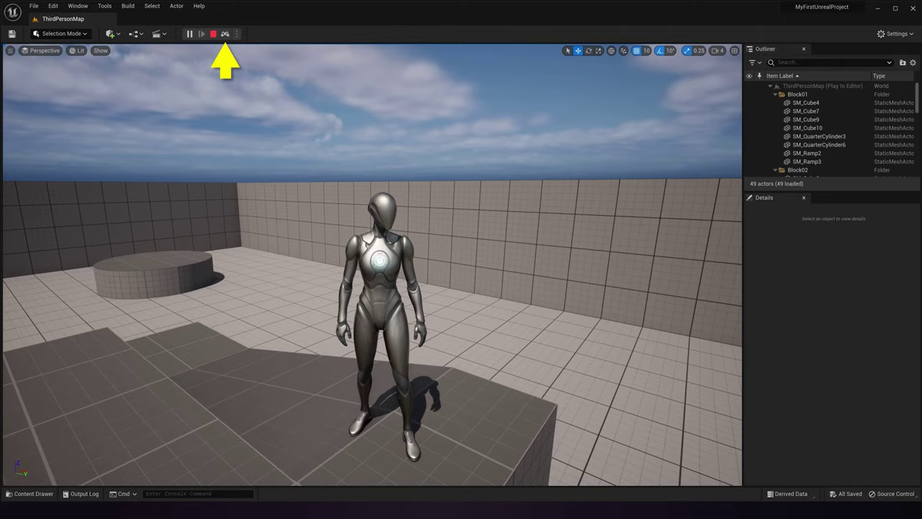
{"action": "key", "text": "F8"}
{"action": "key", "text": "w"}
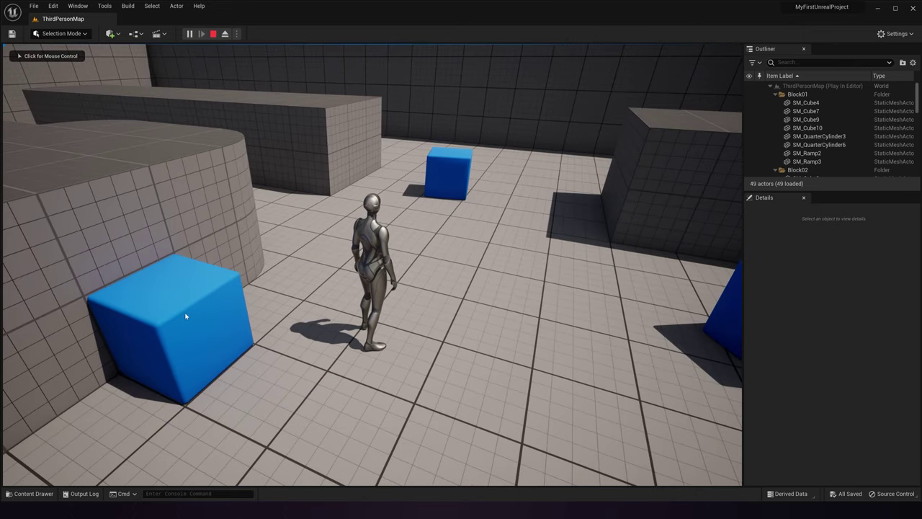
- Eject from the mannequin during play and move SM_ChamferCube from beside the wall to in front of the character
{"action": "left_click", "coordinate": [225, 34]}
{"action": "left_click", "coordinate": [199, 320]}
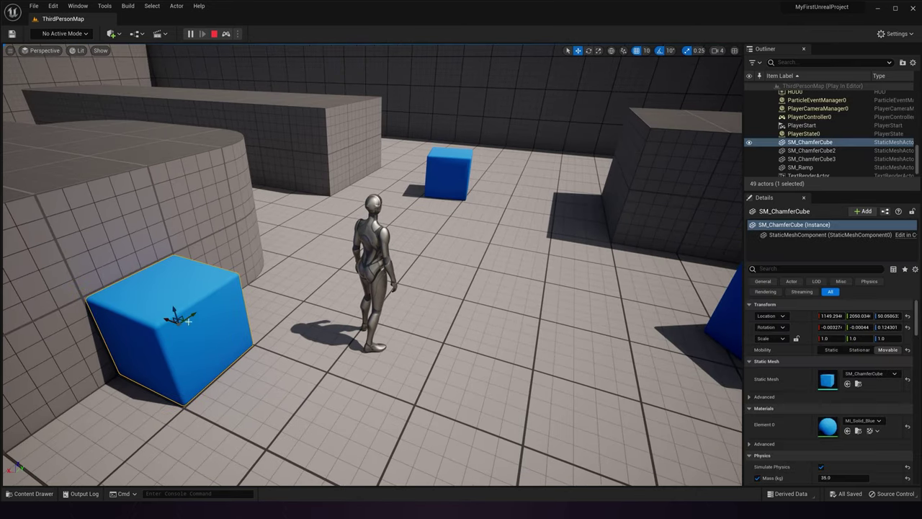
{"action": "left_click_drag", "start_coordinate": [194, 315], "coordinate": [411, 245]}
- Possess the mannequin again, run it among the blue cubes, and stop the play session
{"action": "left_click", "coordinate": [225, 34]}
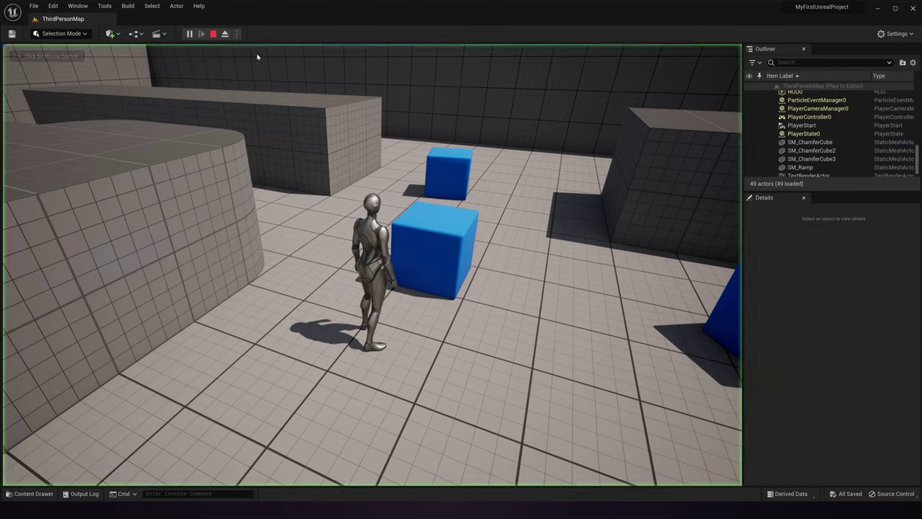
{"action": "key", "text": "w"}
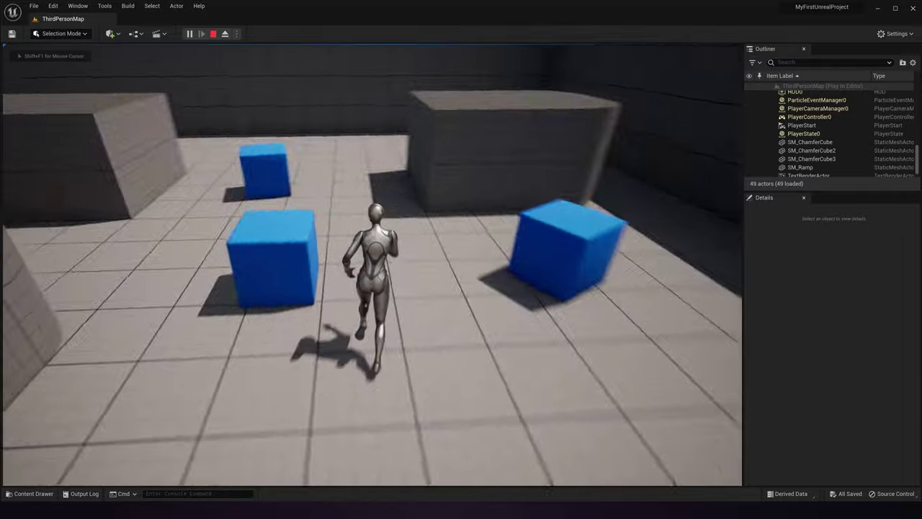
{"action": "key", "text": "Escape"}
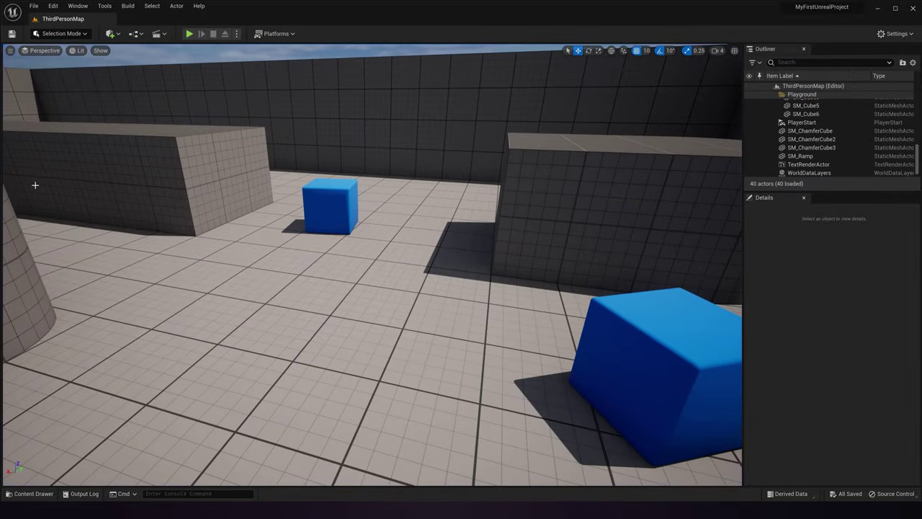
- Start a play session in ThirdPersonMap, run the character forward across the floor, and stop the session
{"action": "key", "text": "alt+p"}
{"action": "left_click", "coordinate": [267, 220]}
{"action": "key", "text": "w"}
{"action": "key", "text": "Escape"}
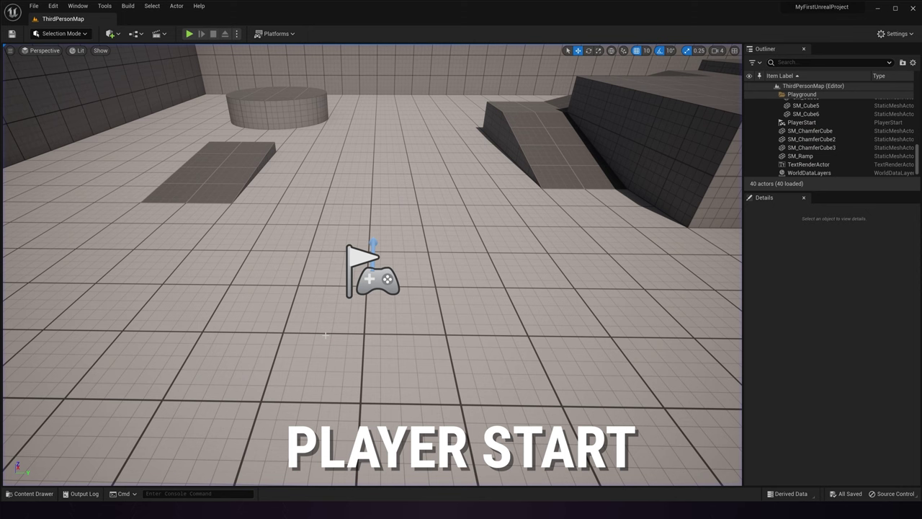
- Move the PlayerStart actor onto the raised block and end the play session that tests the spawn point
{"action": "left_click", "coordinate": [371, 272]}
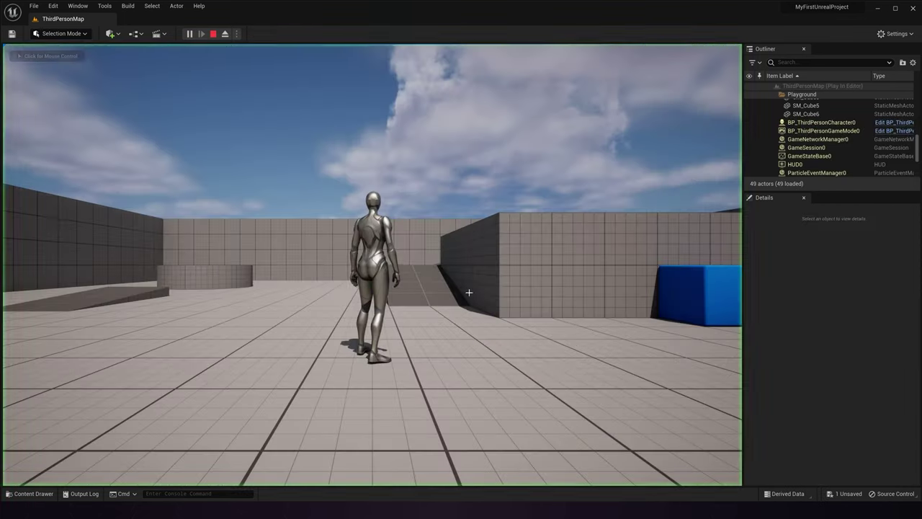
{"action": "key", "text": "Escape"}
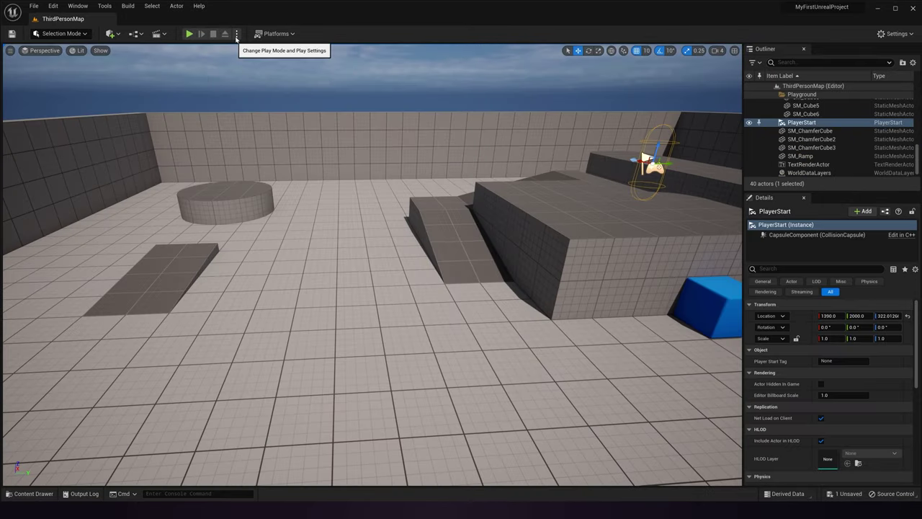
- Set the player to spawn at the current camera location and test it by running the character beside the round platform
{"action": "left_click", "coordinate": [237, 34]}
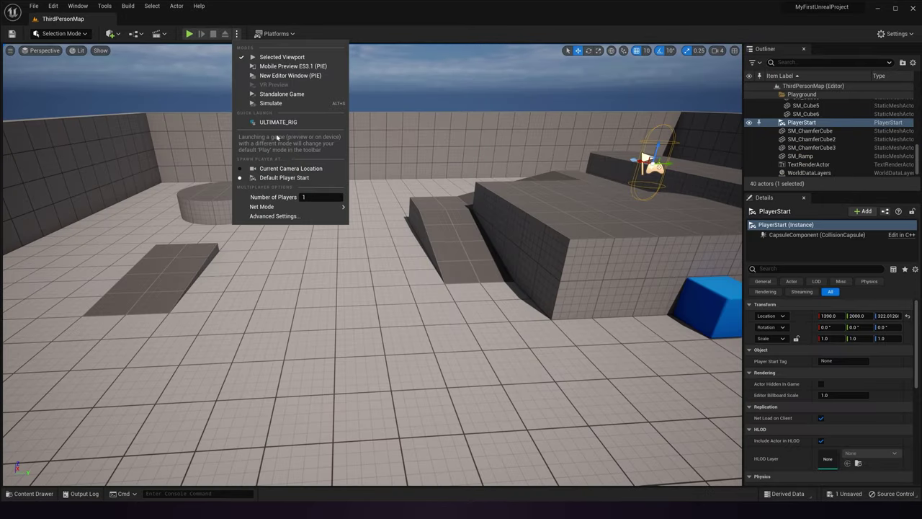
{"action": "left_click", "coordinate": [321, 170]}
{"action": "right_click_drag", "start_coordinate": [321, 170], "coordinate": [236, 231]}
{"action": "key", "text": "alt+p"}
{"action": "key", "text": "w"}
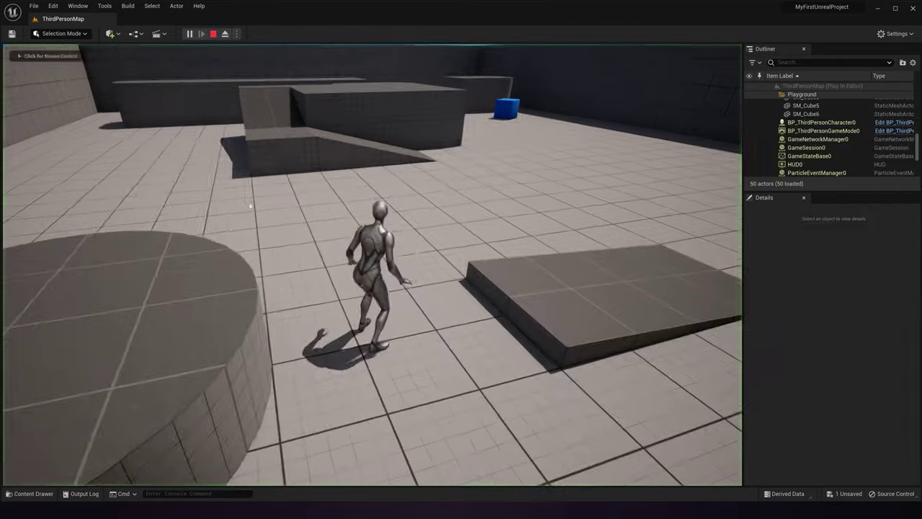
{"action": "key", "text": "Escape"}
- Play the level again from a camera position near the blue cube and run the character forward
{"action": "right_click_drag", "start_coordinate": [384, 195], "coordinate": [384, 195]}
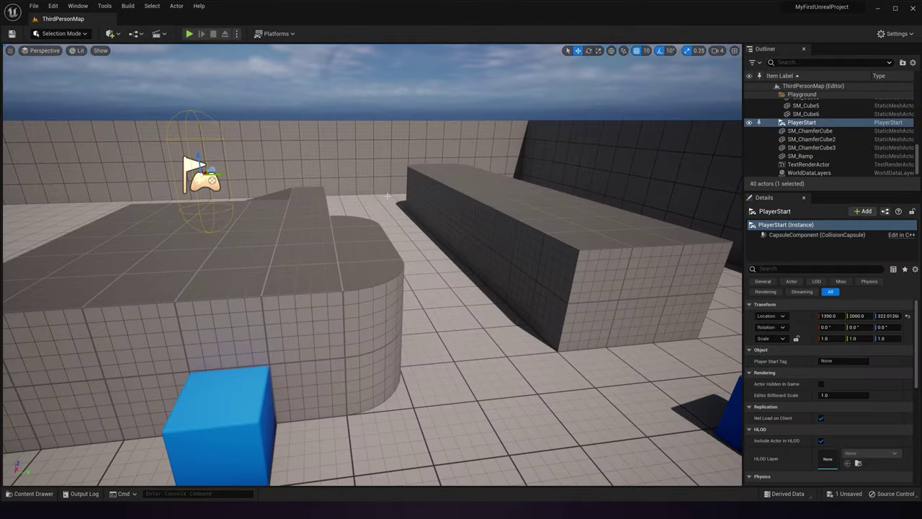
{"action": "key", "text": "alt+p"}
{"action": "key", "text": "w"}
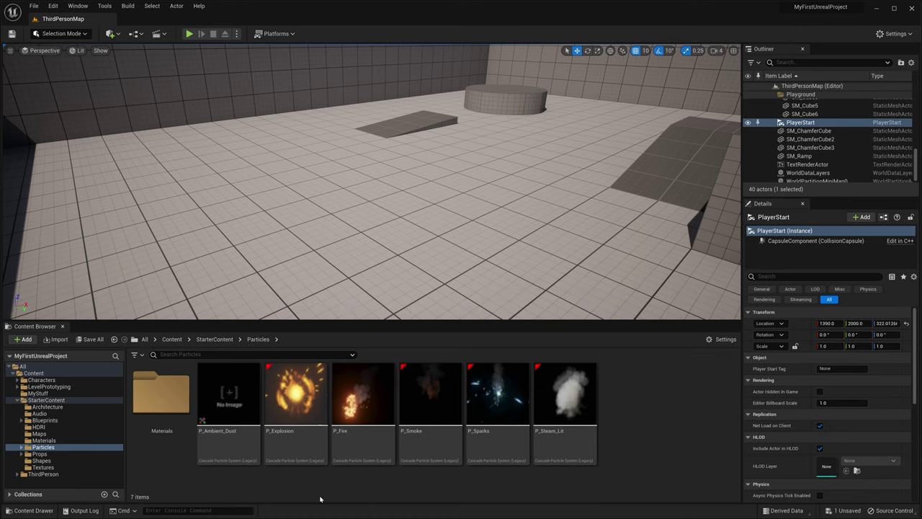
- Place the P_Explosion particle system from the StarterContent Particles folder on the open floor
{"action": "mouse_move", "coordinate": [292, 403]}
{"action": "left_click_drag", "start_coordinate": [291, 403], "coordinate": [348, 203]}
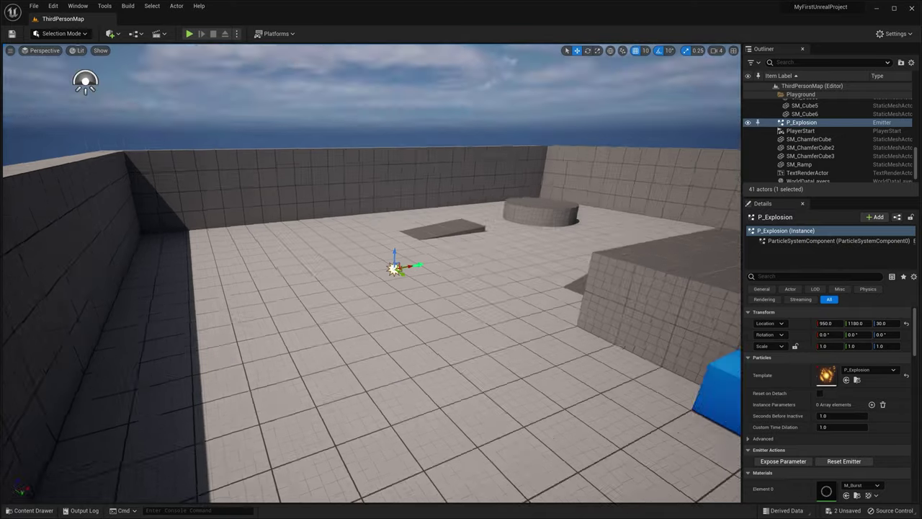
{"action": "scroll", "coordinate": [372, 273], "scroll_direction": "up", "scroll_amount": 5}
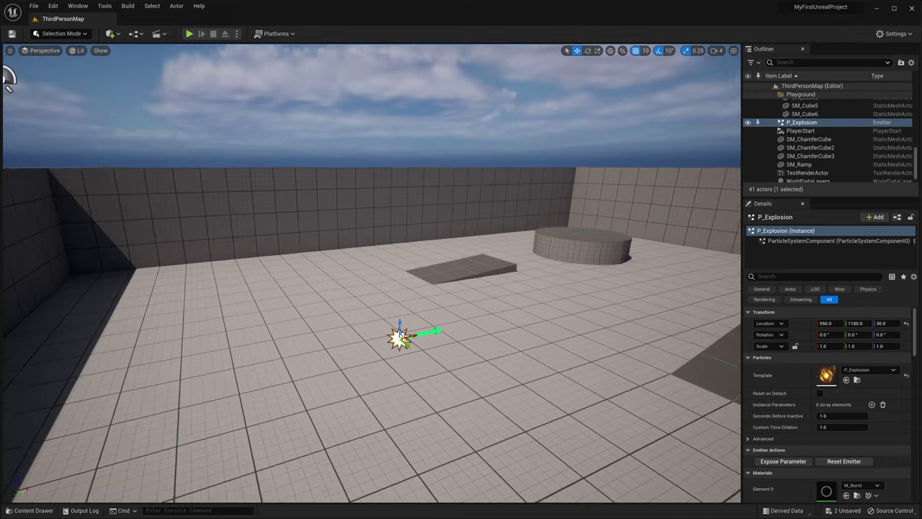
- Run the level in Simulate mode to view the explosion, and stop the simulation
{"action": "left_click", "coordinate": [237, 33]}
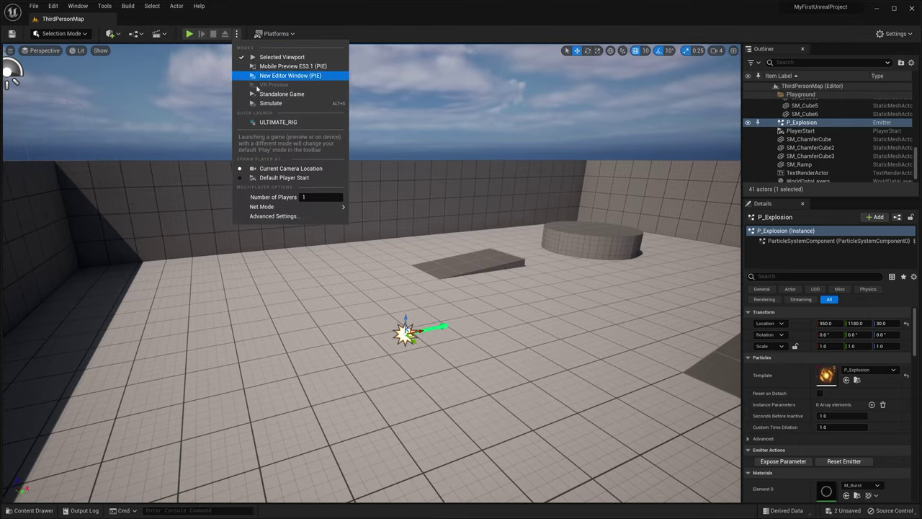
{"action": "left_click", "coordinate": [264, 103]}
{"action": "right_click_drag", "start_coordinate": [374, 163], "coordinate": [375, 189]}
{"action": "key", "text": "Escape"}
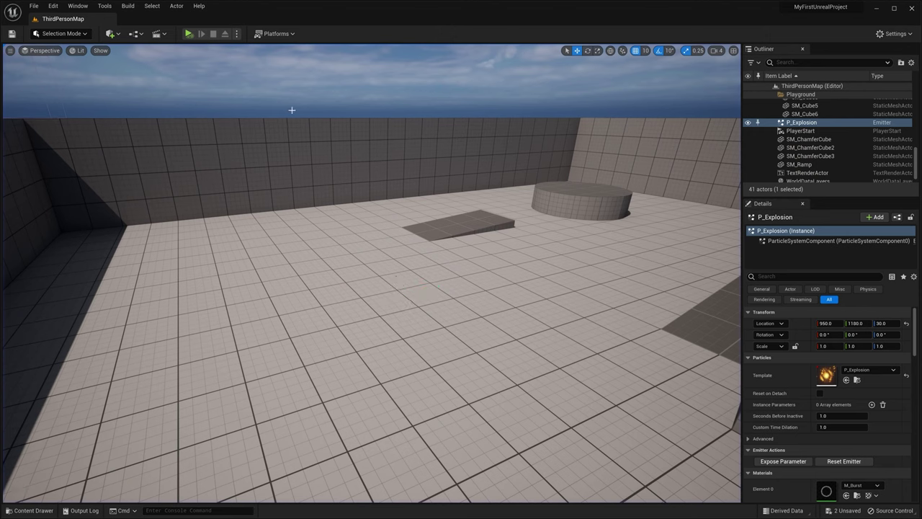
- Replay the P_Explosion effect by starting and stopping the simulation several times
{"action": "left_click", "coordinate": [188, 34]}
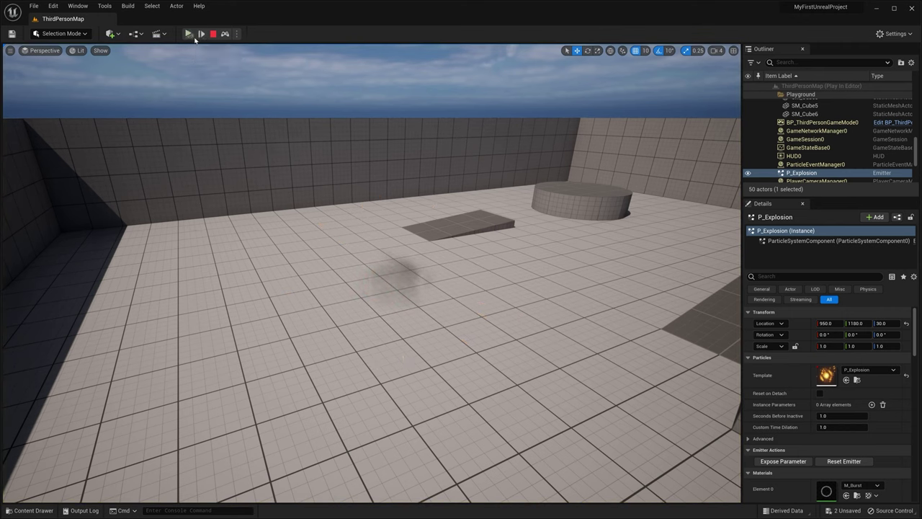
{"action": "left_click", "coordinate": [214, 35]}
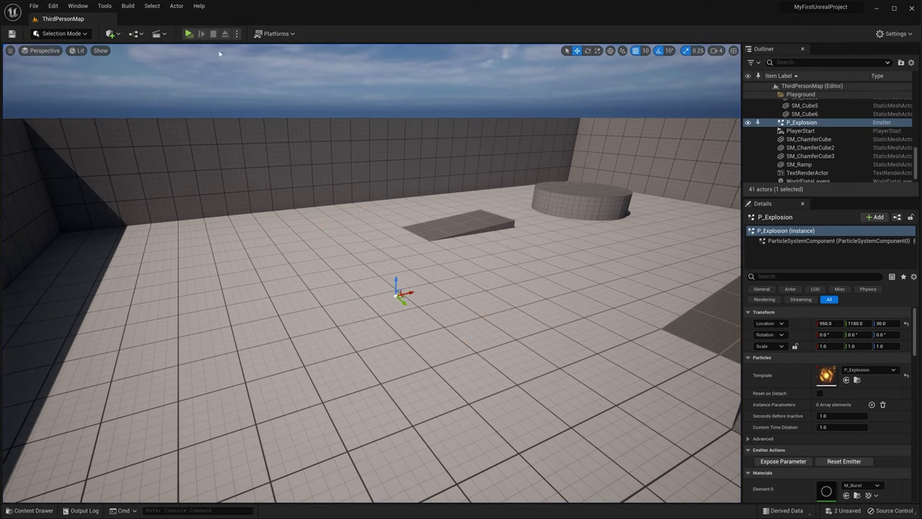
{"action": "left_click", "coordinate": [189, 35]}
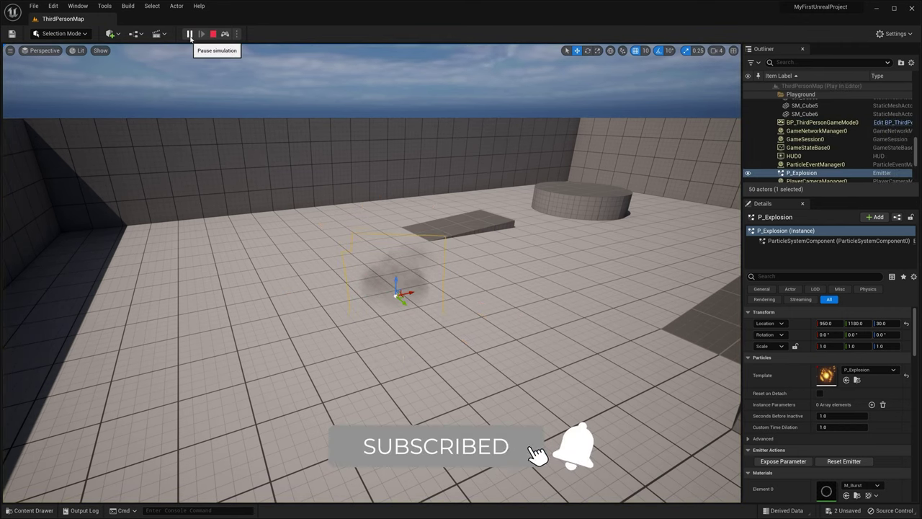
{"action": "left_click", "coordinate": [213, 35]}
{"action": "left_click", "coordinate": [189, 35]}
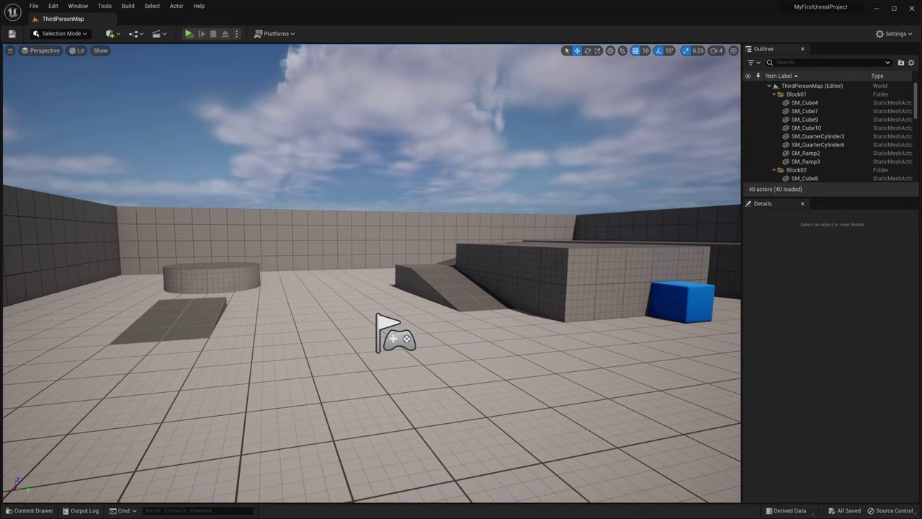
- Maximize the viewport to full screen and turn on game view to hide the editor icons
{"action": "left_click", "coordinate": [464, 294]}
{"action": "key", "text": "Escape"}
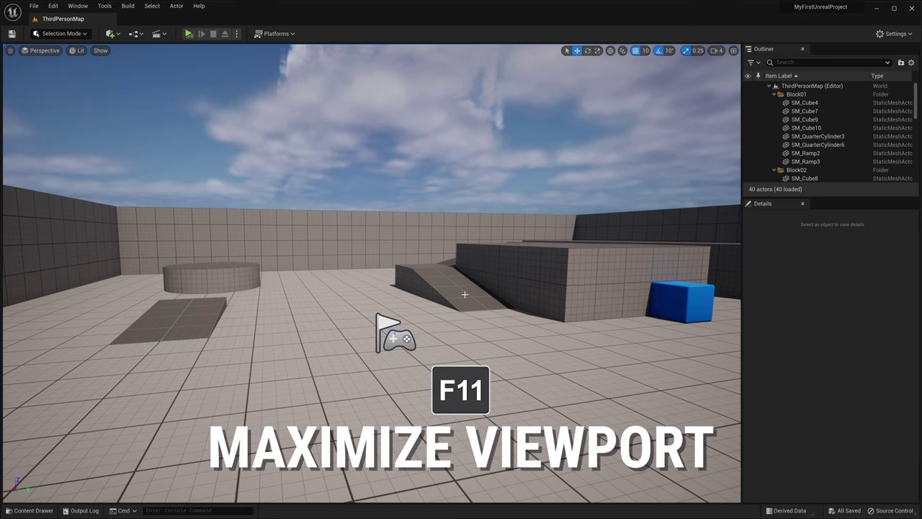
{"action": "key", "text": "F11"}
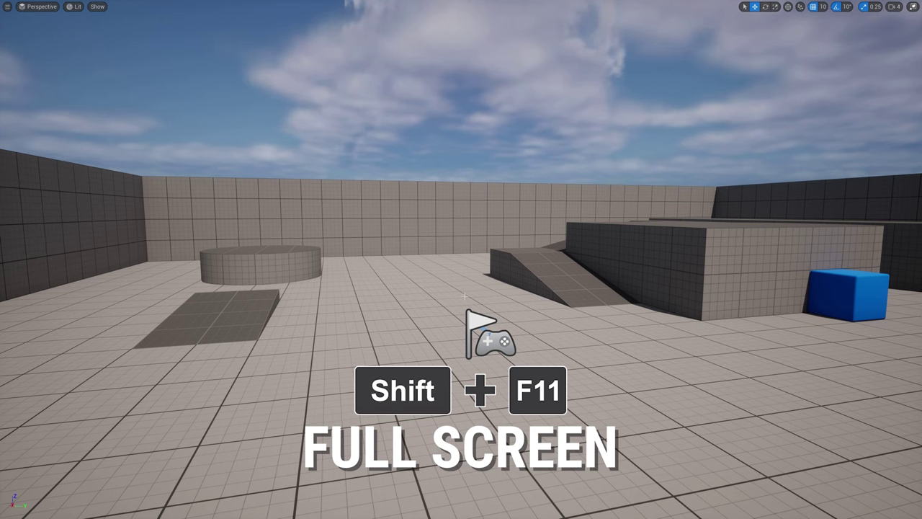
{"action": "key", "text": "F11"}
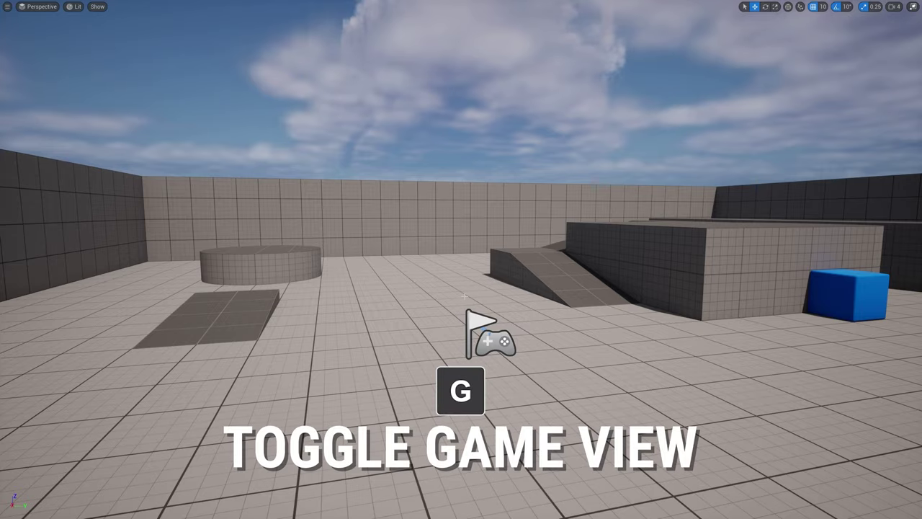
{"action": "key", "text": "g"}
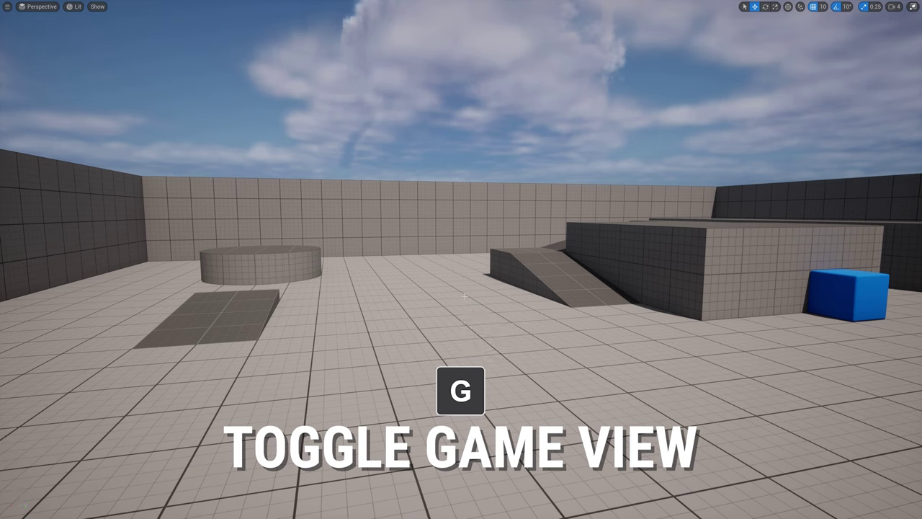
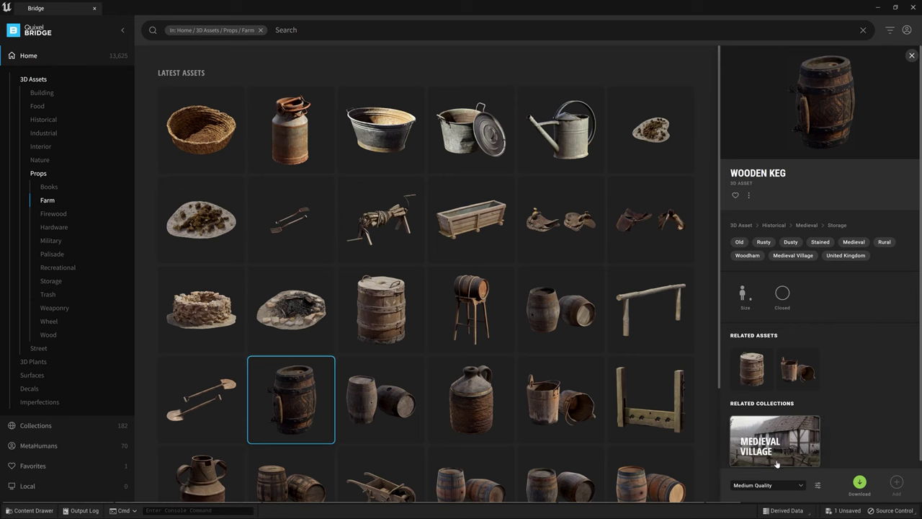
- Download the Wooden Keg at Medium Quality in Quixel Bridge and reduce the Bridge window to uncover the QuixelBridgeDemo level
{"action": "left_click", "coordinate": [860, 483]}
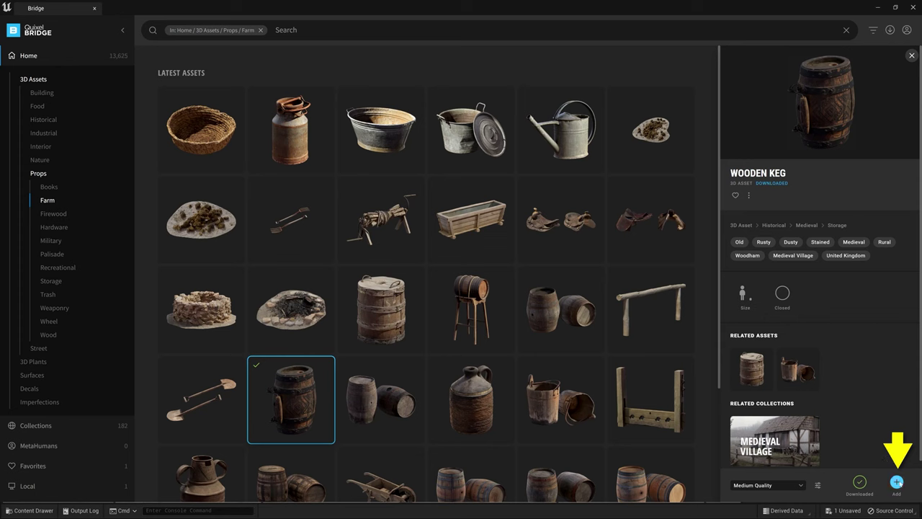
{"action": "left_click", "coordinate": [896, 8]}
{"action": "left_click_drag", "start_coordinate": [520, 145], "coordinate": [611, 121]}
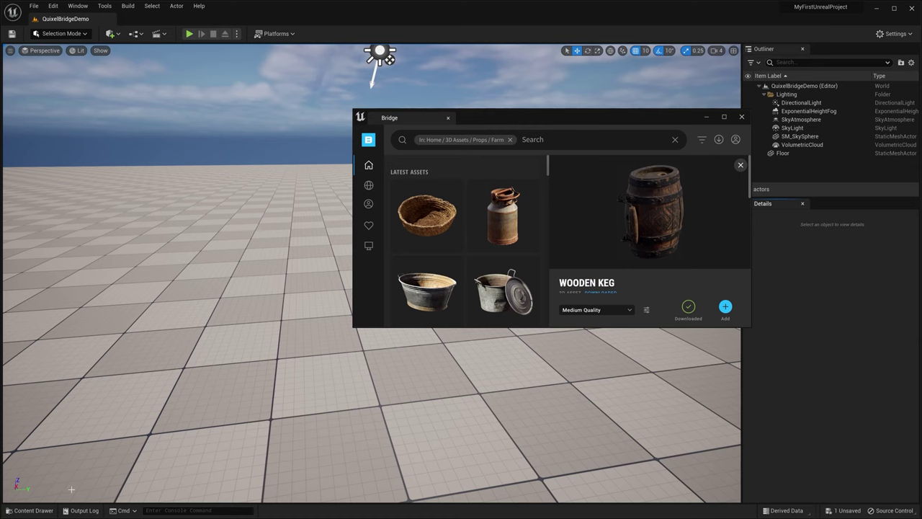
- Show the project's top-level Content folder with StarterContent collapsed, and add the downloaded Wooden Keg to the project
{"action": "left_click", "coordinate": [28, 510]}
{"action": "left_click", "coordinate": [848, 339]}
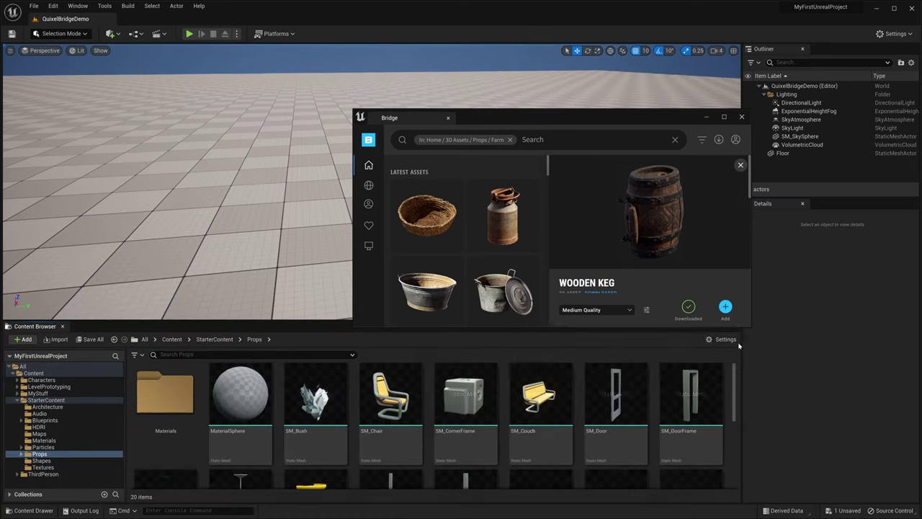
{"action": "left_click", "coordinate": [16, 399]}
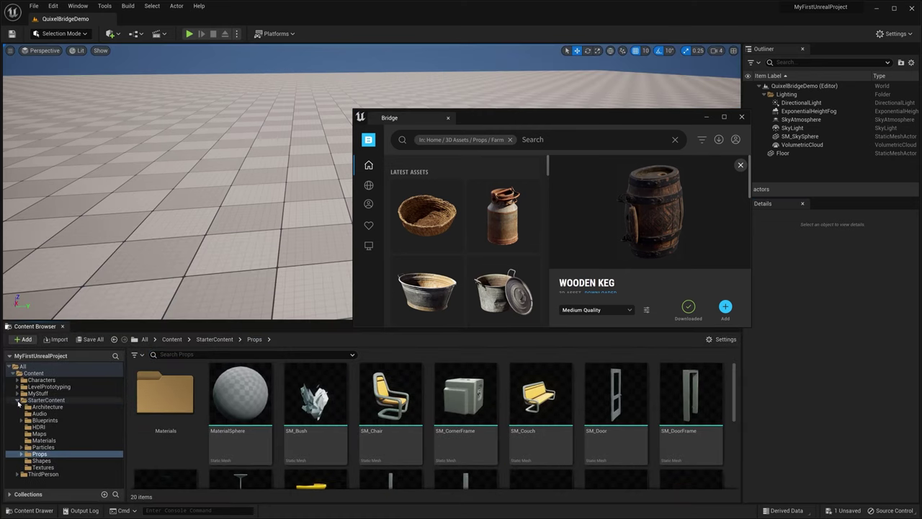
{"action": "left_click", "coordinate": [172, 338]}
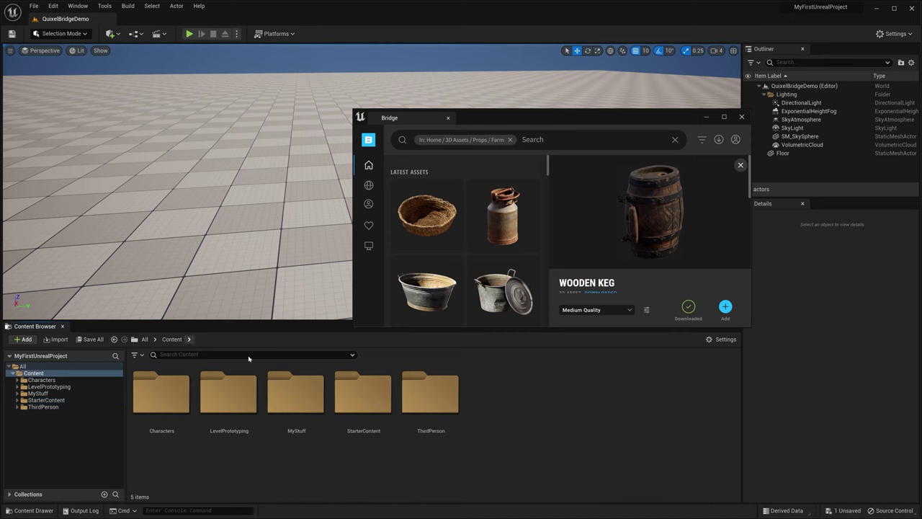
{"action": "left_click", "coordinate": [727, 310]}
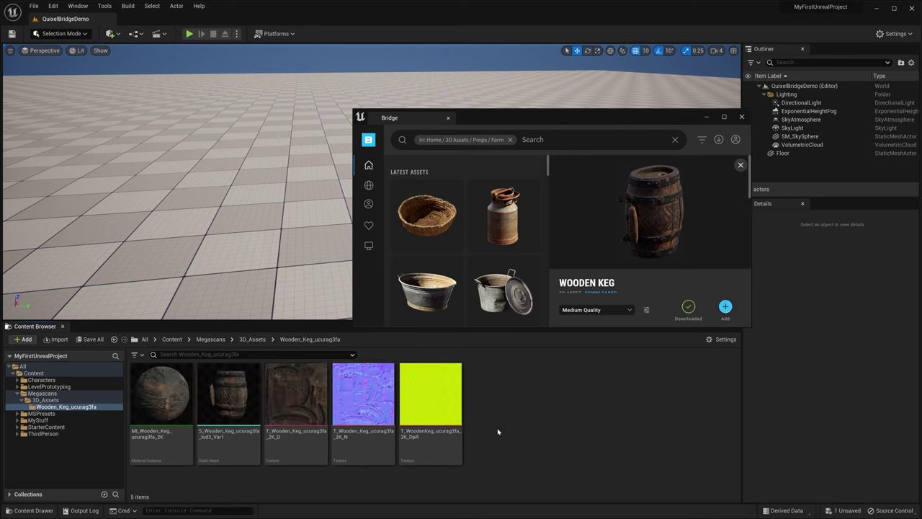
- Examine the imported keg assets and browse from Content through Megascans and 3D_Assets back to the Wooden Keg folder
{"action": "mouse_move", "coordinate": [226, 414]}
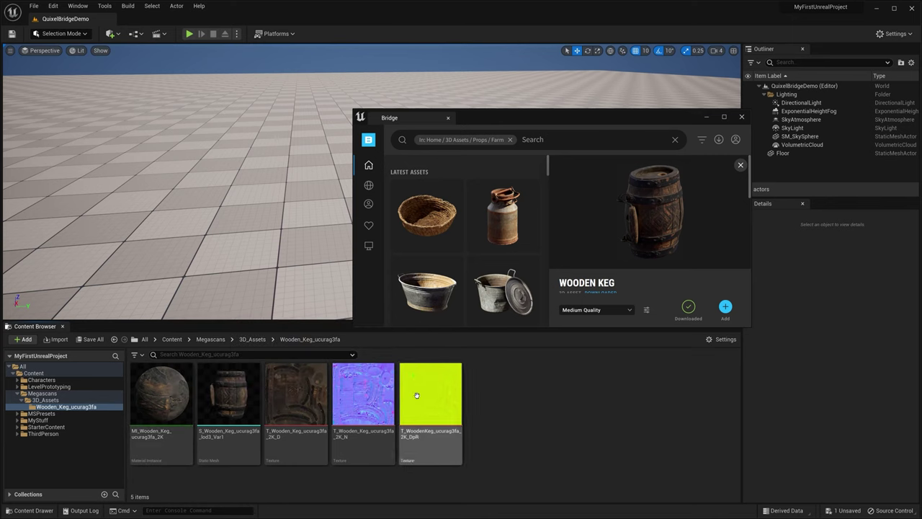
{"action": "left_click", "coordinate": [171, 339]}
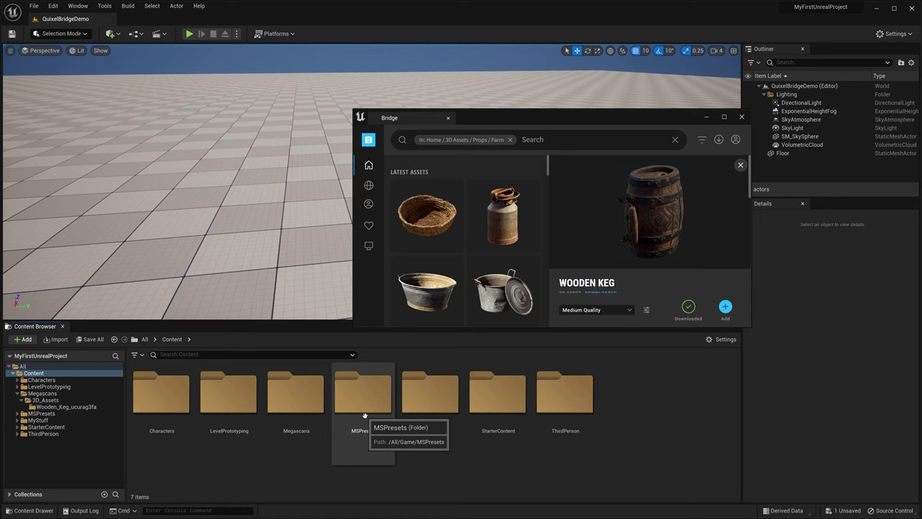
{"action": "double_click", "coordinate": [301, 409]}
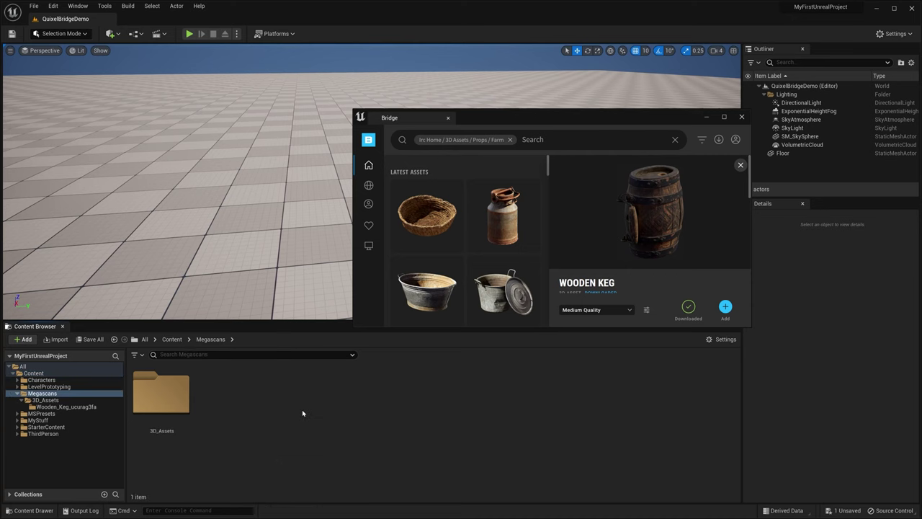
{"action": "double_click", "coordinate": [166, 405]}
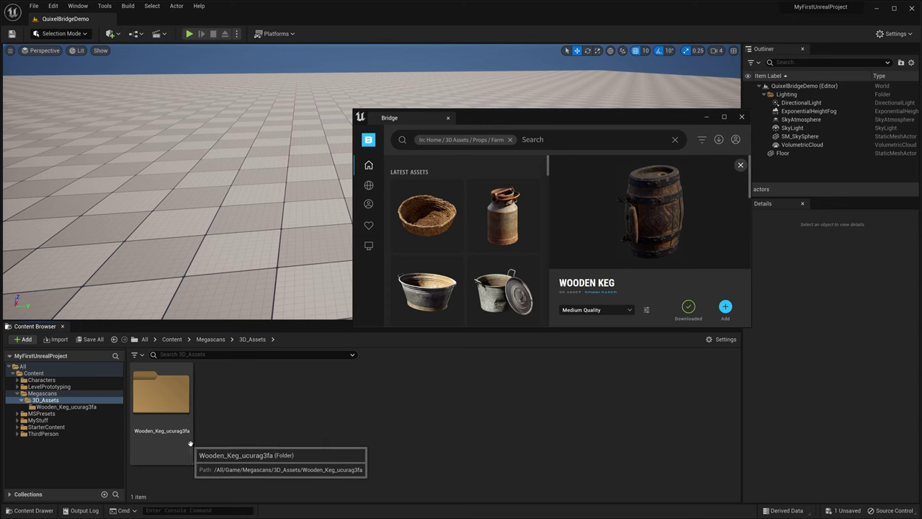
{"action": "double_click", "coordinate": [177, 405]}
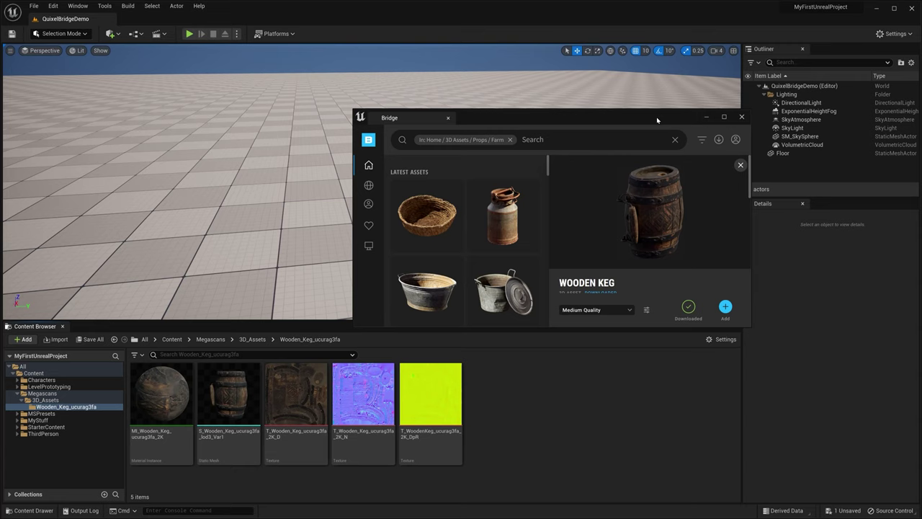
- Minimize Bridge, place the Wooden Keg static mesh on the level floor, and inspect it from several angles
{"action": "left_click", "coordinate": [705, 116]}
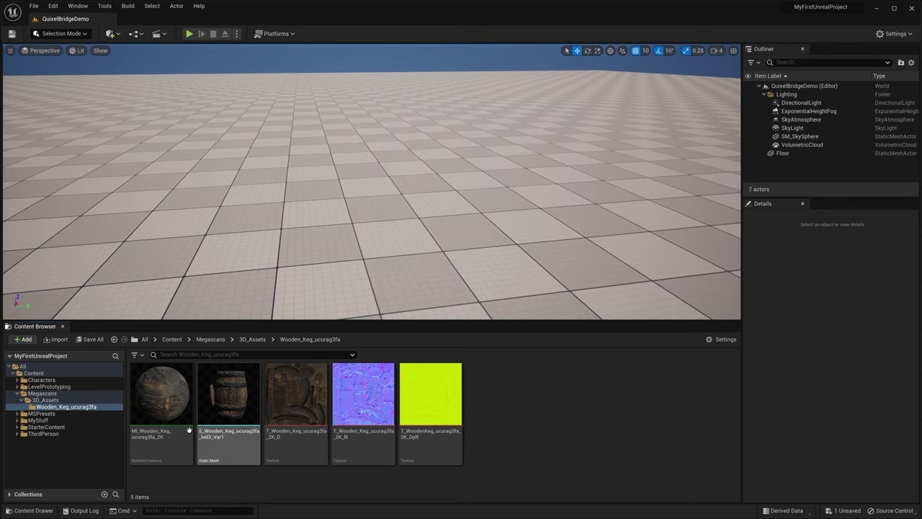
{"action": "left_click_drag", "start_coordinate": [209, 422], "coordinate": [468, 249]}
{"action": "key", "text": "f"}
{"action": "left_click_drag", "start_coordinate": [389, 187], "coordinate": [291, 169], "text": "alt"}
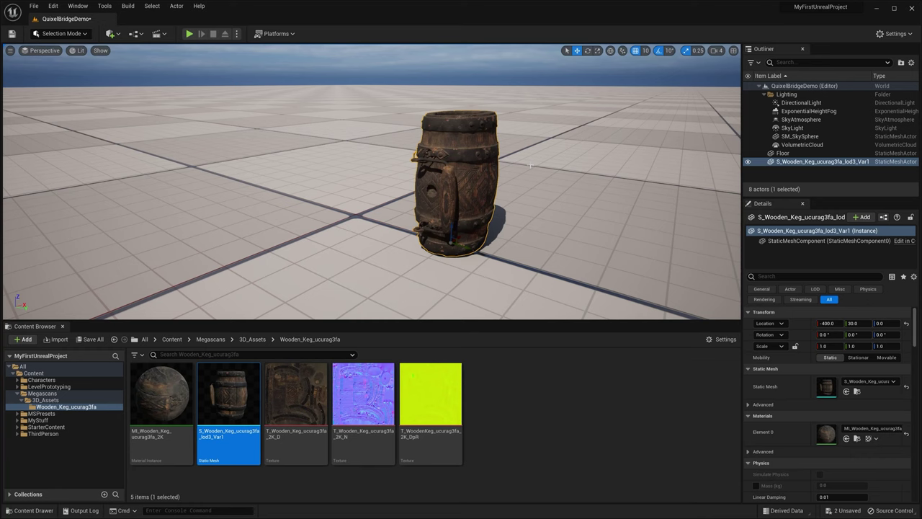
{"action": "right_click_drag", "start_coordinate": [525, 141], "coordinate": [549, 101]}
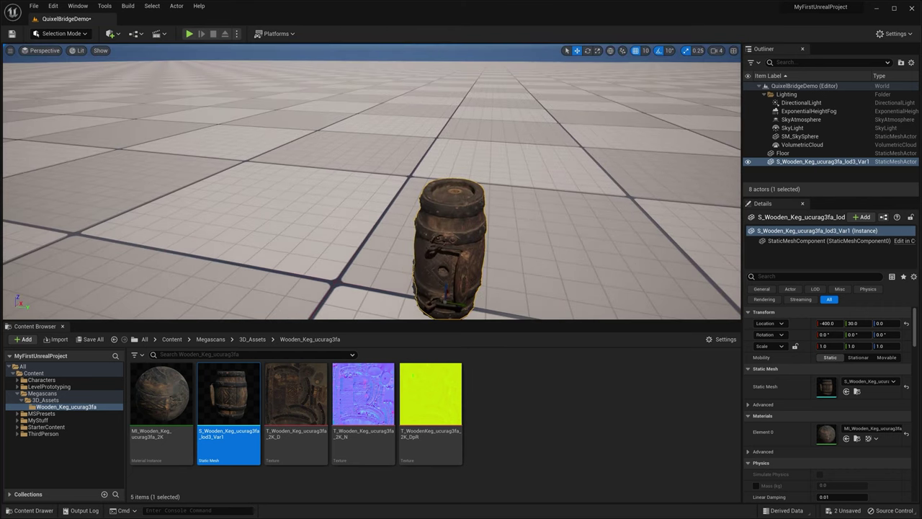
{"action": "mouse_move", "coordinate": [525, 140]}
{"action": "right_mouse_down"}
{"action": "mouse_move", "coordinate": [533, 151]}
{"action": "mouse_move", "coordinate": [535, 133]}
{"action": "right_mouse_up"}
- Place a Cube shape on the level floor beside the wooden keg
{"action": "left_click", "coordinate": [110, 36]}
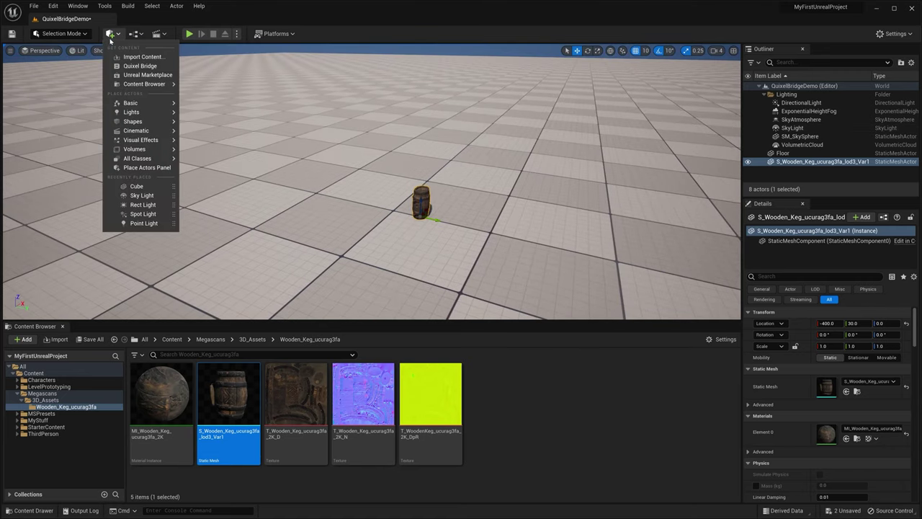
{"action": "mouse_move", "coordinate": [141, 124]}
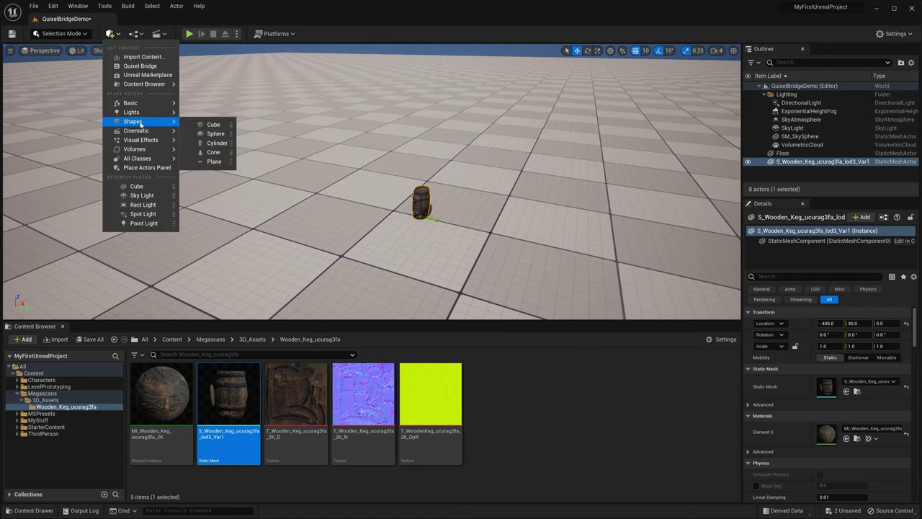
{"action": "left_click_drag", "start_coordinate": [213, 124], "coordinate": [556, 142]}
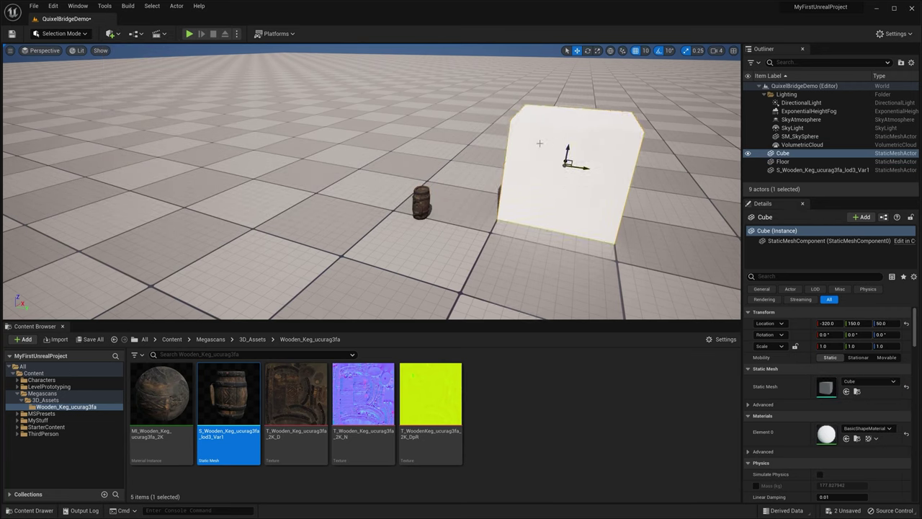
- Apply the M_Brick_Clay_New material from the StarterContent Materials folder to the cube and inspect it up close
{"action": "left_click", "coordinate": [49, 428]}
{"action": "double_click", "coordinate": [540, 417]}
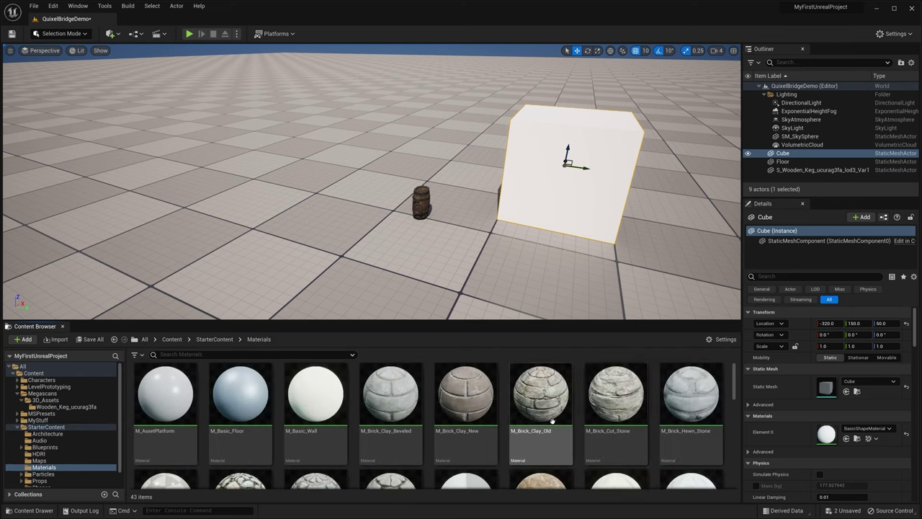
{"action": "left_click_drag", "start_coordinate": [465, 403], "coordinate": [567, 194]}
{"action": "right_click_drag", "start_coordinate": [567, 195], "coordinate": [590, 180]}
{"action": "scroll", "coordinate": [525, 235], "scroll_direction": "up", "scroll_amount": 4}
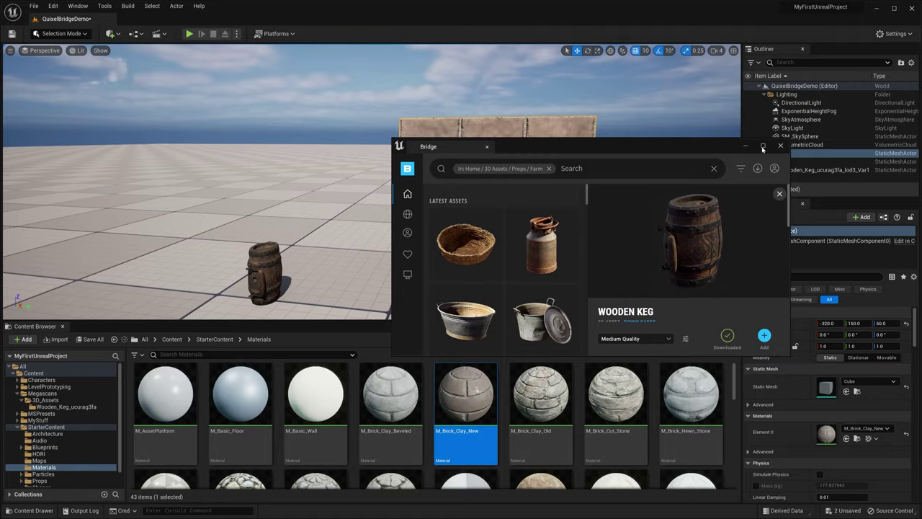
- Find Mossy Stone Floor among Bridge's Historical surfaces, download it at Medium Quality, and minimize Bridge
{"action": "left_click", "coordinate": [763, 146]}
{"action": "left_click", "coordinate": [34, 80]}
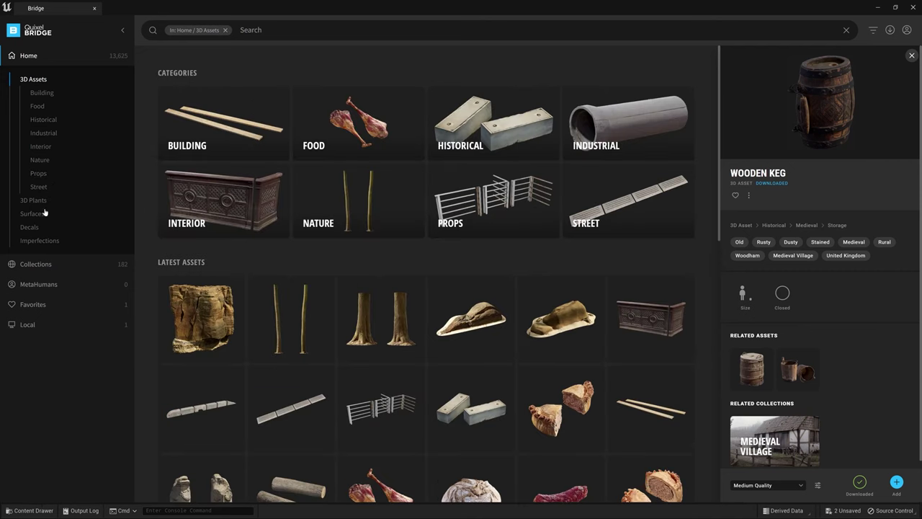
{"action": "left_click", "coordinate": [34, 214]}
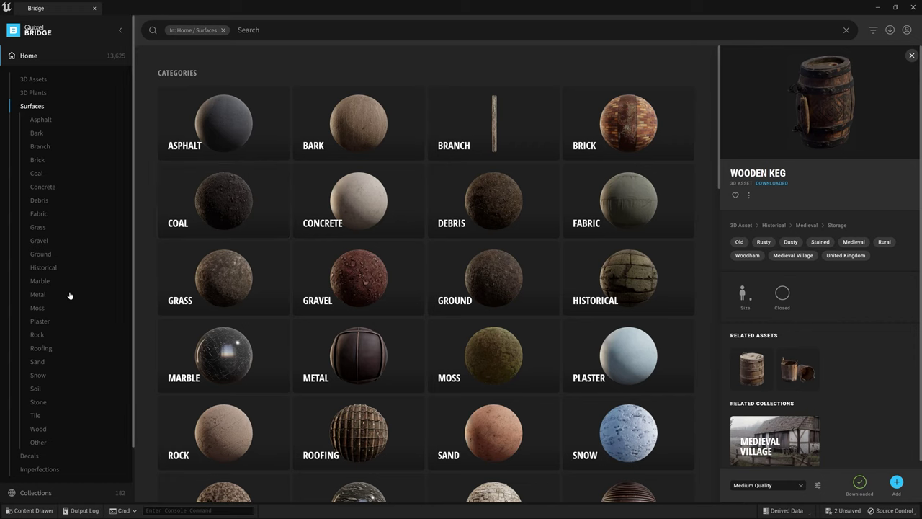
{"action": "left_click", "coordinate": [625, 275]}
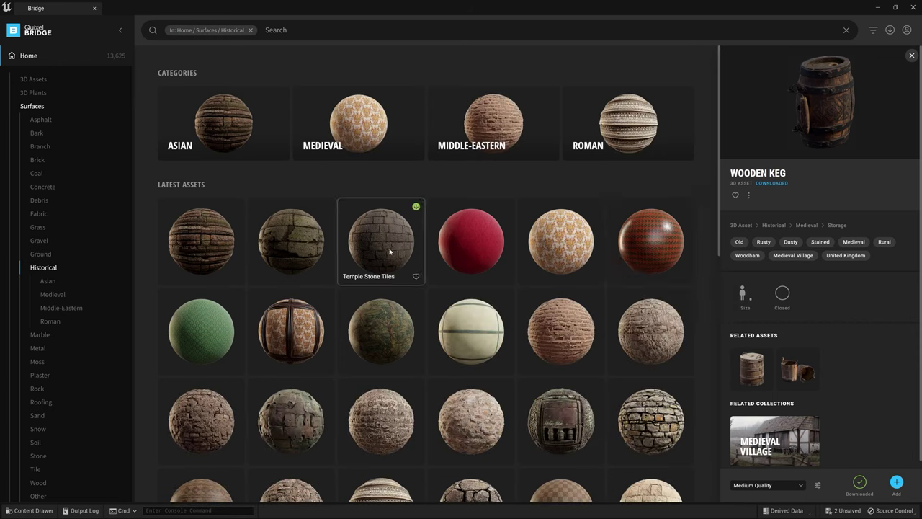
{"action": "left_click", "coordinate": [295, 250]}
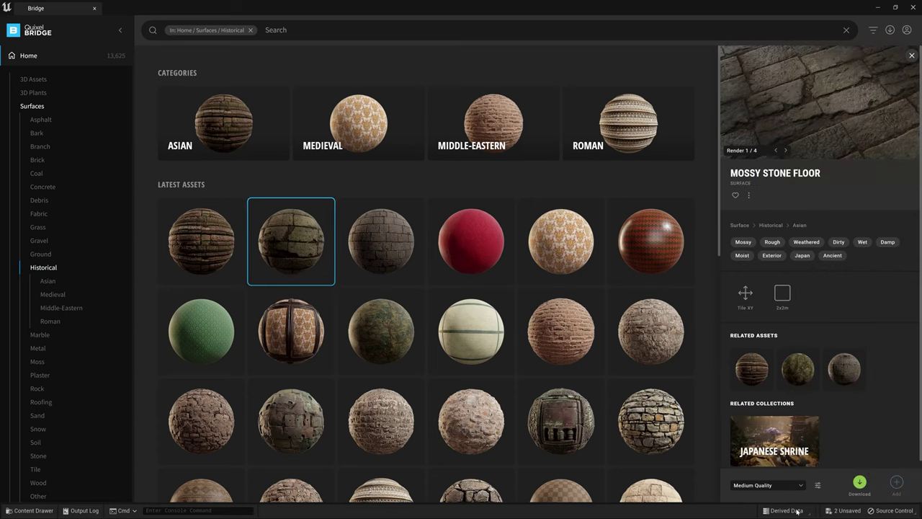
{"action": "left_click", "coordinate": [859, 482]}
{"action": "left_click", "coordinate": [878, 8]}
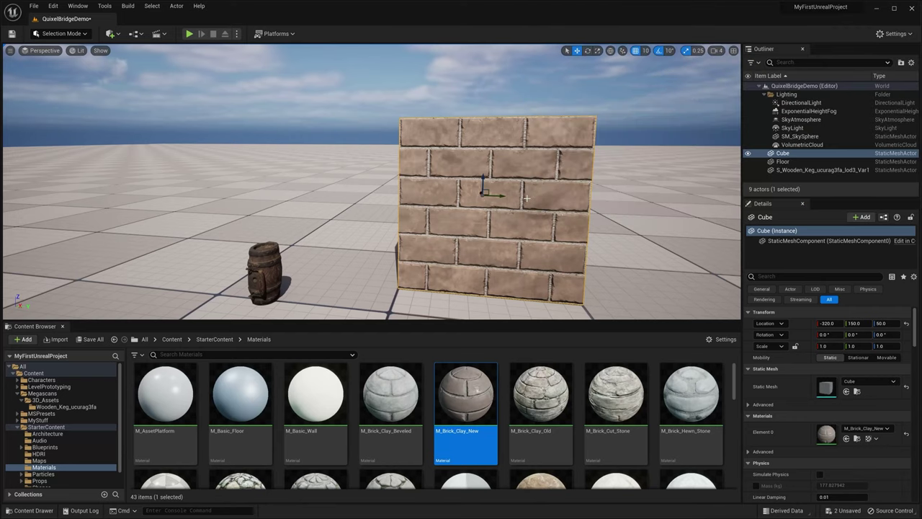
- Set the position grid snap to 100 and examine the floor grid around the cube
{"action": "right_click_drag", "start_coordinate": [526, 197], "coordinate": [526, 241]}
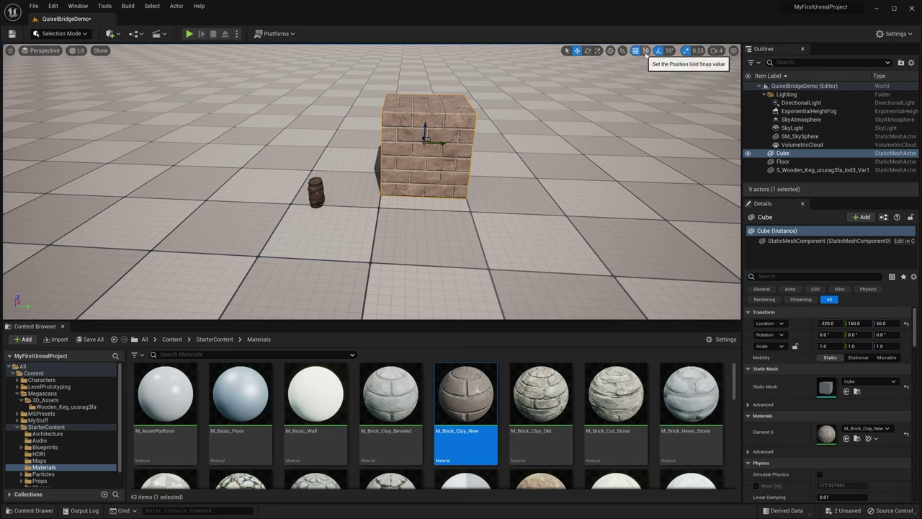
{"action": "left_click", "coordinate": [646, 52]}
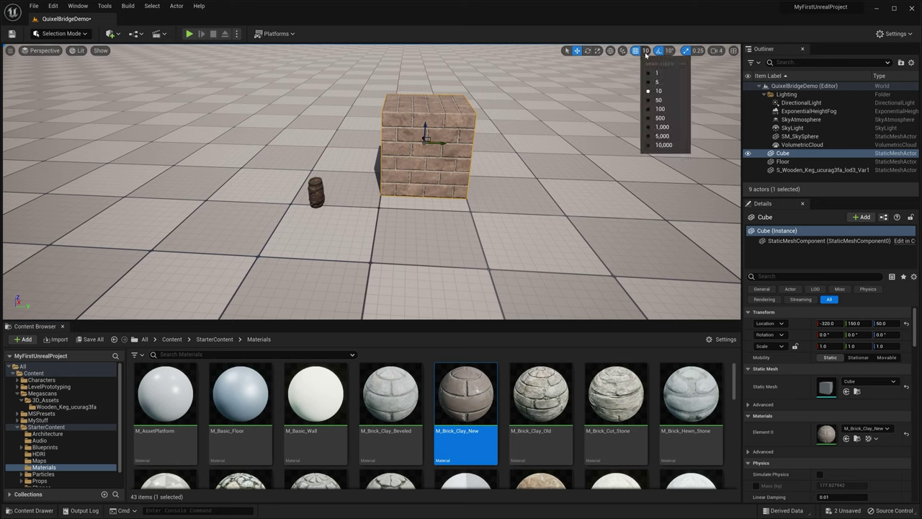
{"action": "left_click", "coordinate": [667, 110]}
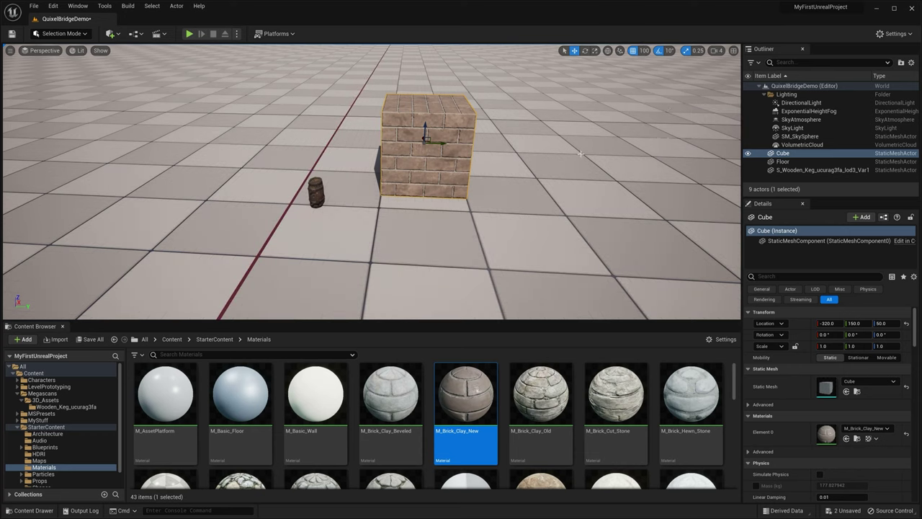
{"action": "mouse_move", "coordinate": [432, 216]}
{"action": "right_mouse_down"}
{"action": "mouse_move", "coordinate": [419, 203]}
{"action": "mouse_move", "coordinate": [418, 224]}
{"action": "right_mouse_up"}
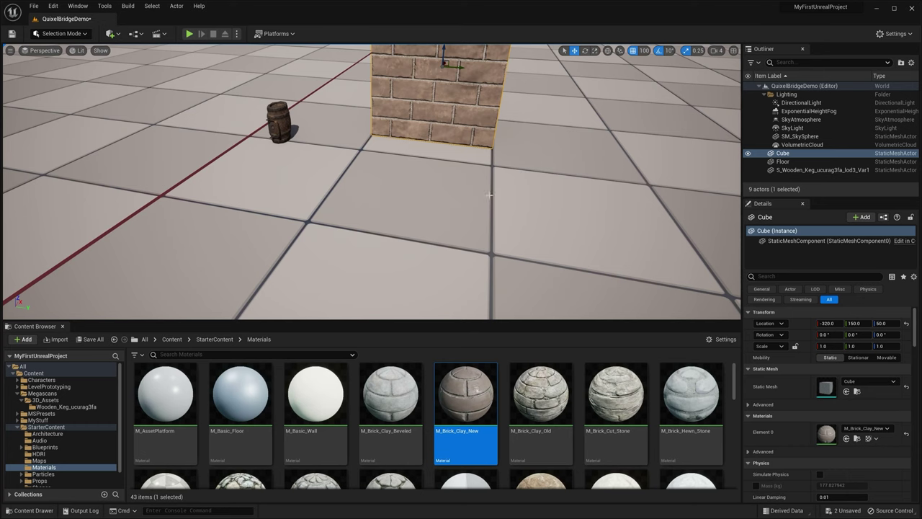
{"action": "scroll", "coordinate": [372, 182], "scroll_direction": "down", "scroll_amount": 5}
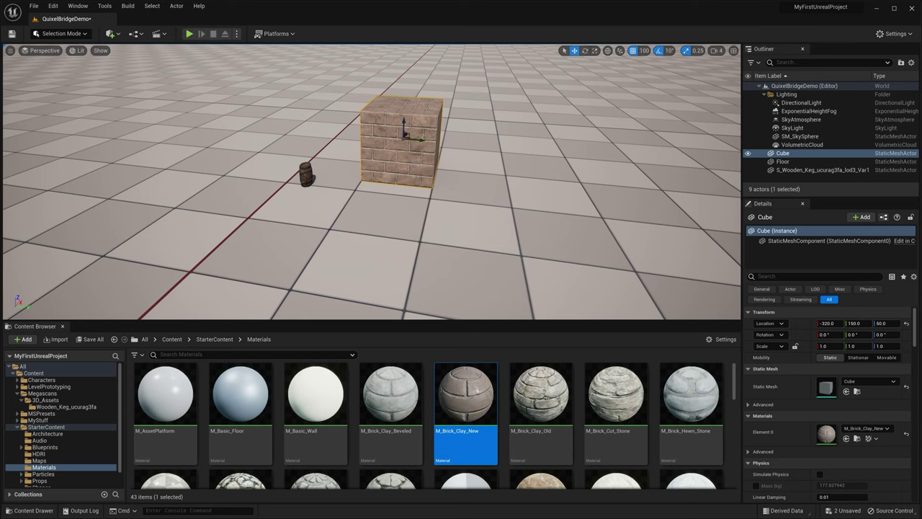
- Lock the cube's scale proportions and set its scale to 2 on all axes
{"action": "left_click", "coordinate": [796, 346]}
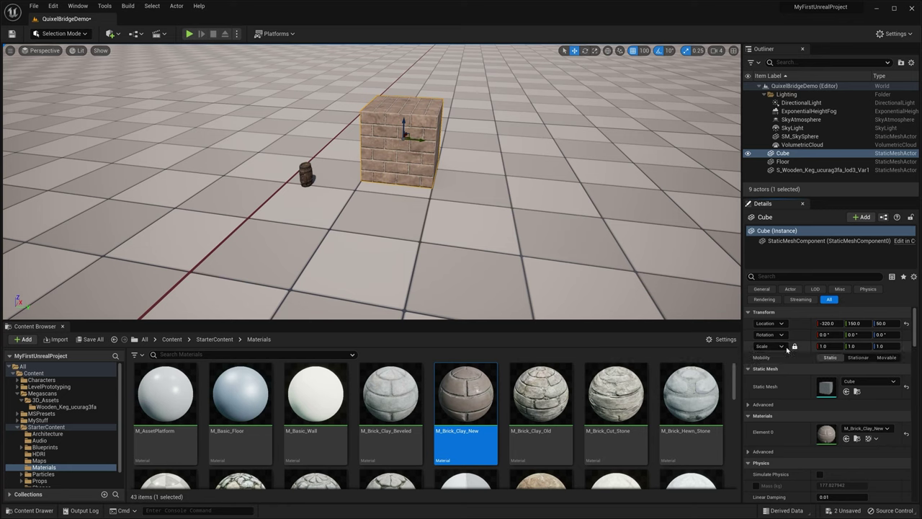
{"action": "left_click", "coordinate": [822, 347]}
{"action": "type", "text": "2"}
{"action": "key", "text": "Return"}
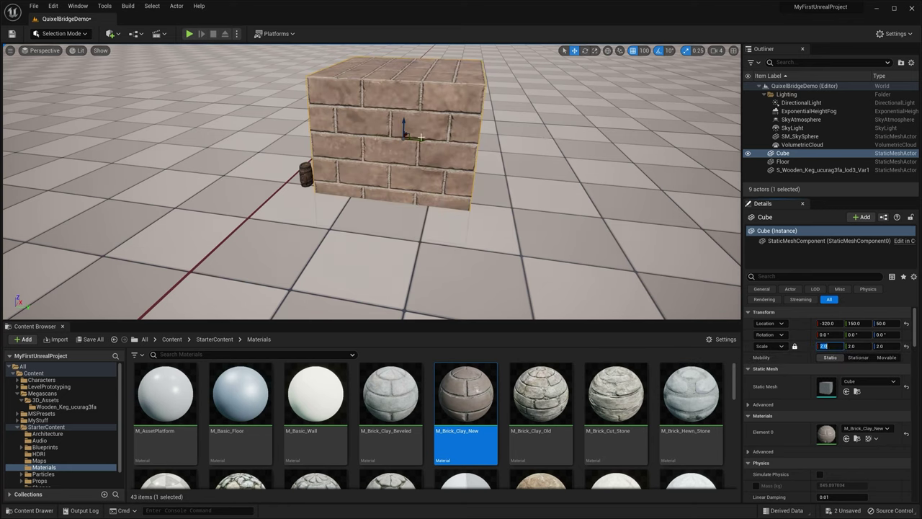
- Set the position grid snap to 50 and move the cube to X -270, Y 50, Z 100, behind the keg
{"action": "left_click_drag", "start_coordinate": [420, 137], "coordinate": [475, 137]}
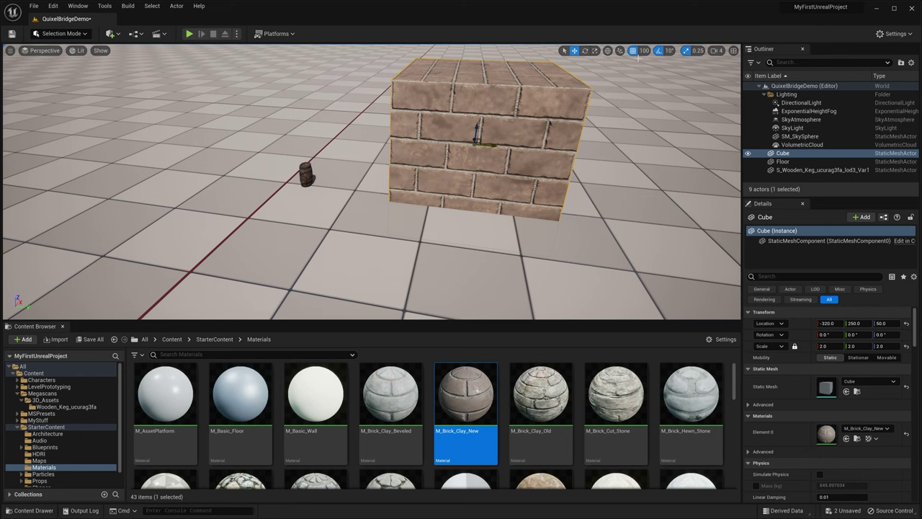
{"action": "left_click", "coordinate": [640, 51]}
{"action": "left_click", "coordinate": [657, 100]}
{"action": "right_click_drag", "start_coordinate": [489, 144], "coordinate": [468, 144]}
{"action": "left_click_drag", "start_coordinate": [502, 142], "coordinate": [465, 142]}
{"action": "right_click_drag", "start_coordinate": [465, 142], "coordinate": [479, 209]}
{"action": "left_click_drag", "start_coordinate": [479, 209], "coordinate": [461, 160]}
{"action": "mouse_move", "coordinate": [461, 160]}
{"action": "right_mouse_down"}
{"action": "mouse_move", "coordinate": [432, 165]}
{"action": "mouse_move", "coordinate": [465, 165]}
{"action": "right_mouse_up"}
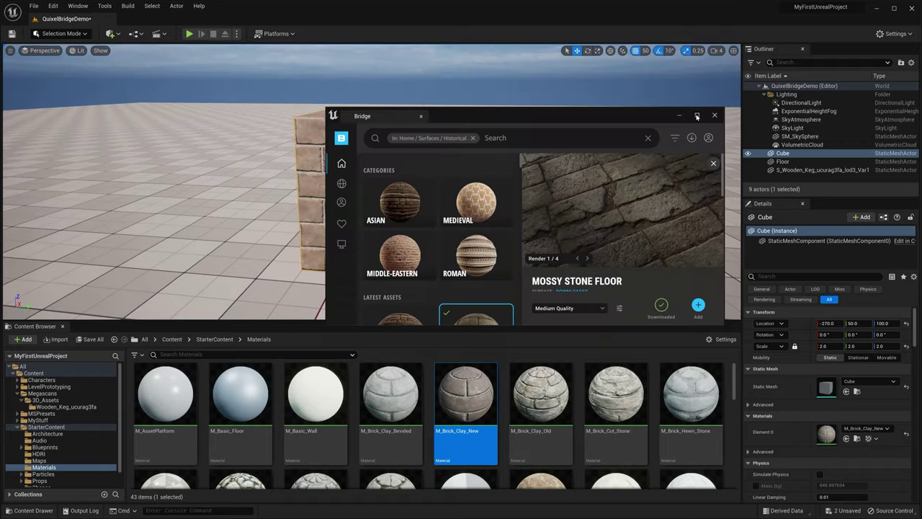
- Add the downloaded Mossy Stone Floor surface to the project and move the Bridge window away from the level
{"action": "left_click", "coordinate": [697, 116]}
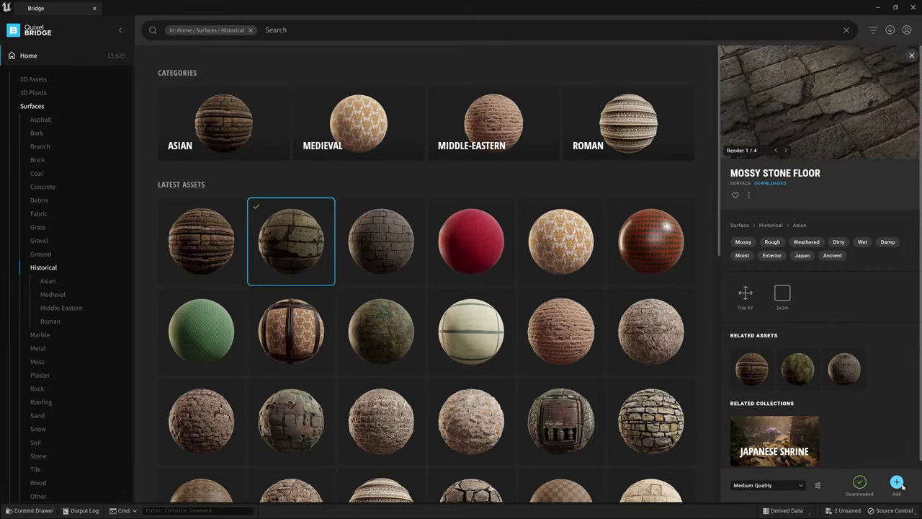
{"action": "left_click", "coordinate": [895, 8]}
{"action": "left_click_drag", "start_coordinate": [583, 118], "coordinate": [921, 116]}
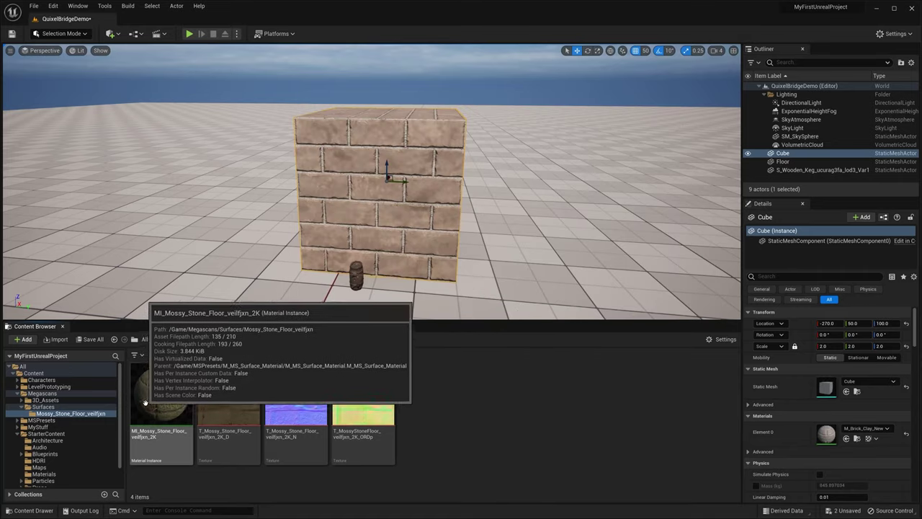
- Apply the Mossy Stone Floor material instance to the cube and inspect the surface from several angles
{"action": "left_click_drag", "start_coordinate": [165, 400], "coordinate": [371, 211]}
{"action": "right_click_drag", "start_coordinate": [372, 210], "coordinate": [366, 212]}
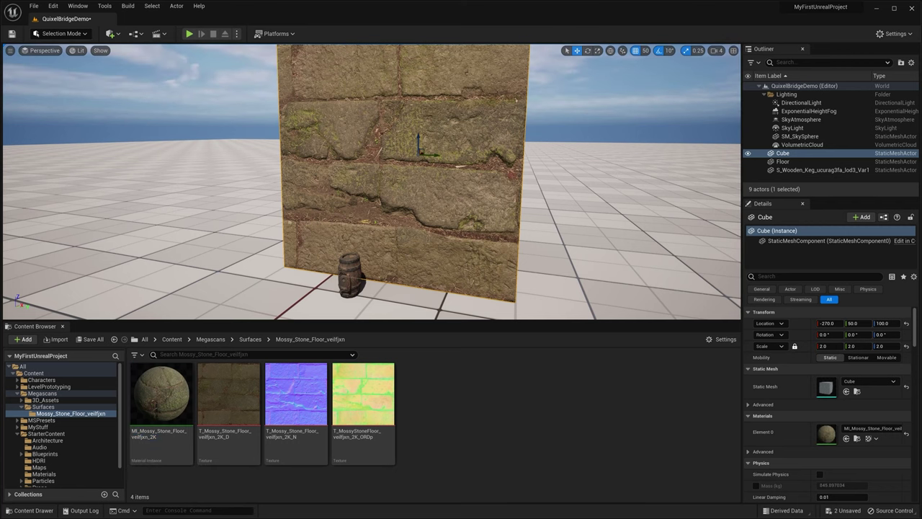
{"action": "right_click_drag", "start_coordinate": [418, 180], "coordinate": [481, 223]}
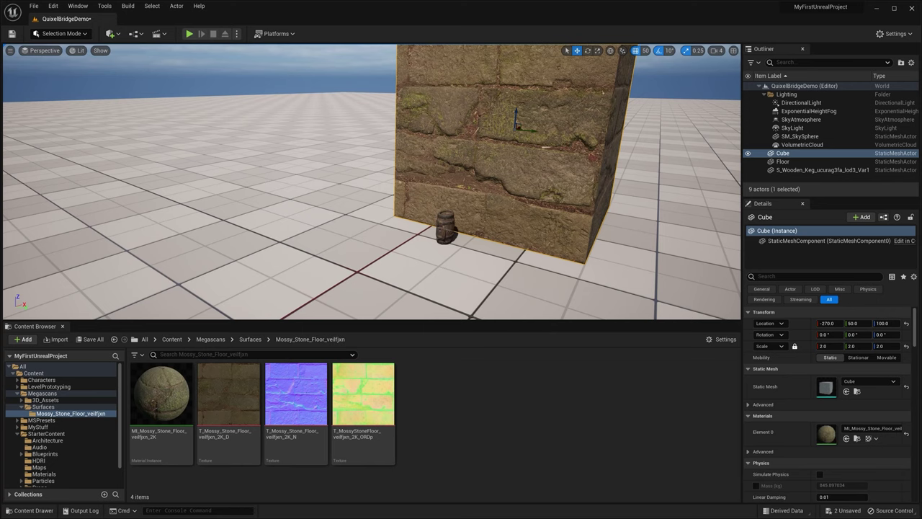
- Browse from the Content folder through Characters and Mannequins to the Meshes folder
{"action": "left_click", "coordinate": [171, 339]}
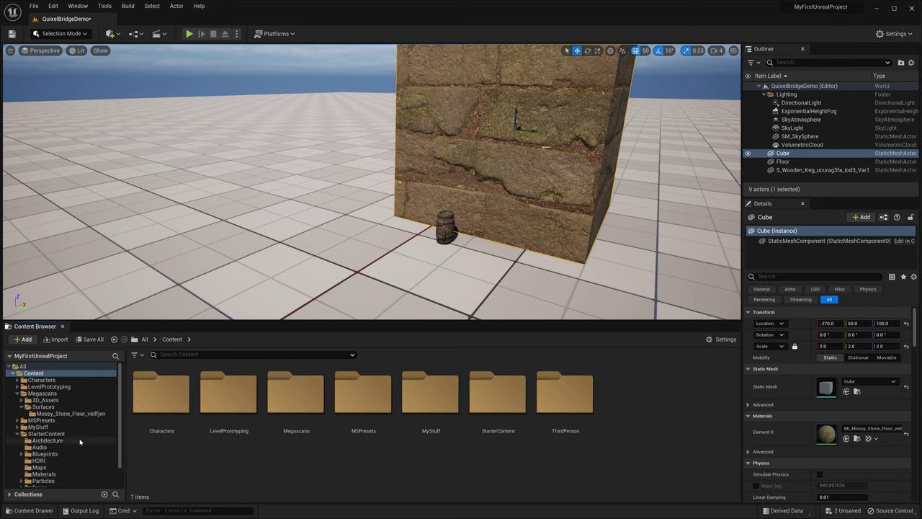
{"action": "scroll", "coordinate": [78, 443], "scroll_direction": "down", "scroll_amount": 2}
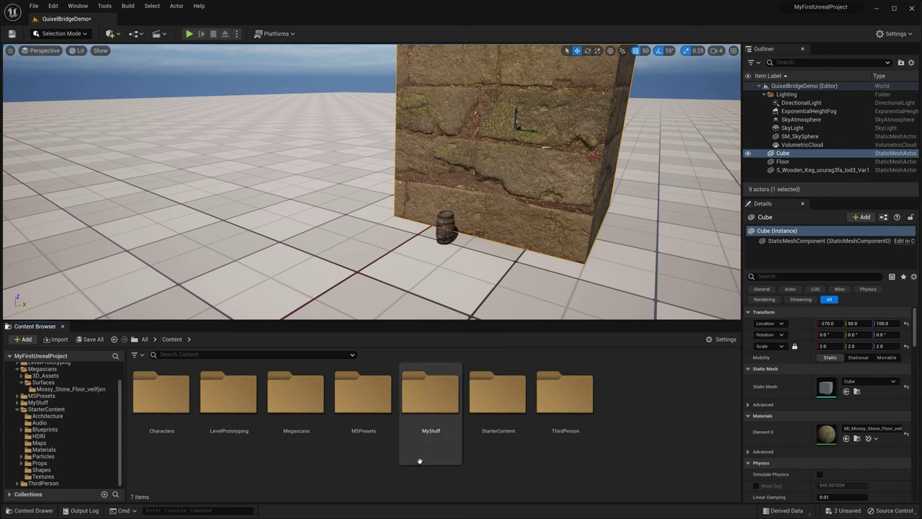
{"action": "key", "text": "alt+Left"}
{"action": "double_click", "coordinate": [180, 403]}
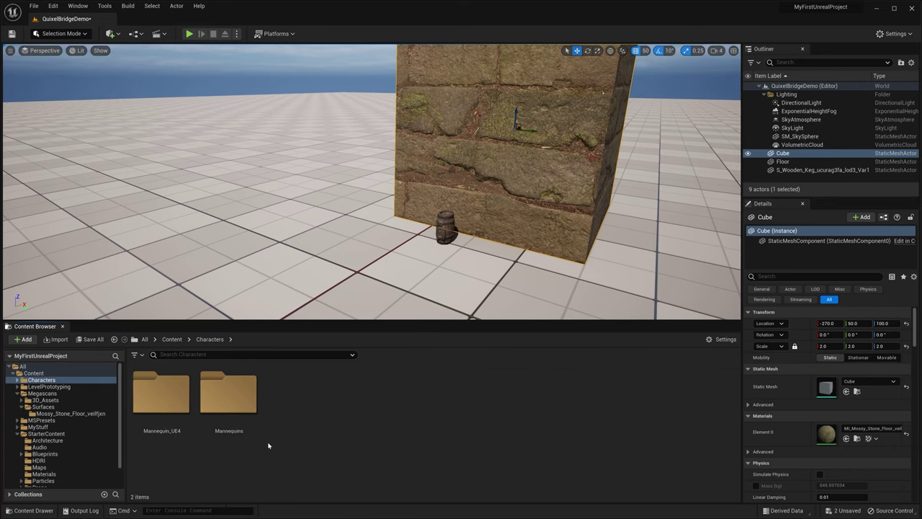
{"action": "double_click", "coordinate": [232, 412]}
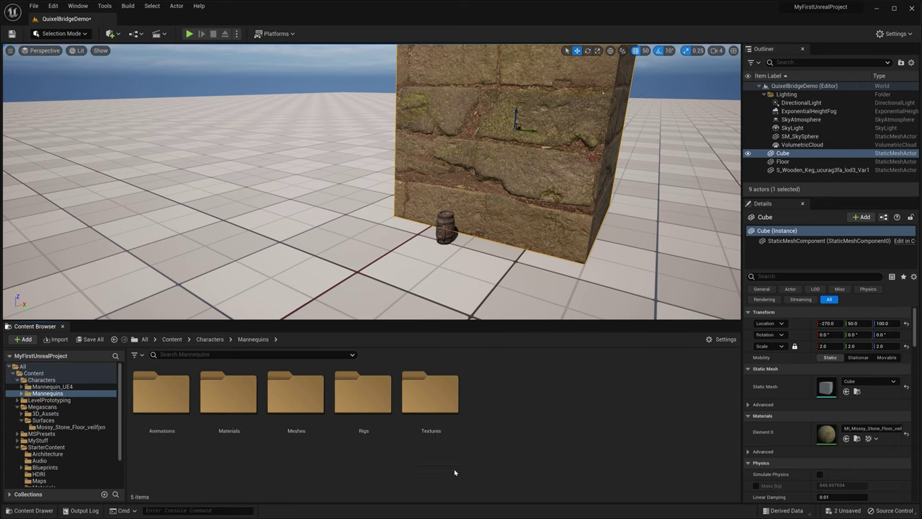
{"action": "double_click", "coordinate": [296, 394]}
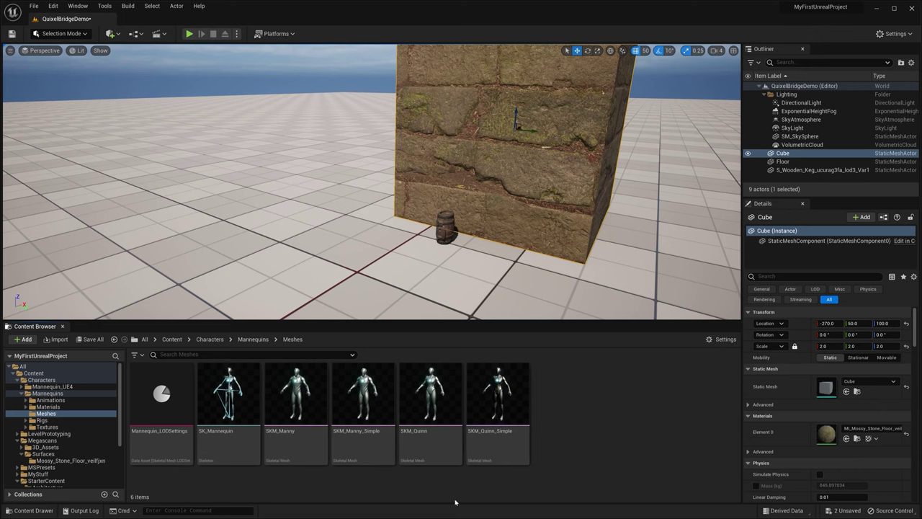
- Place the SKM_Manny skeletal mesh on the floor near the keg at X -500, Y 0, Z 0, and focus on it
{"action": "left_click", "coordinate": [301, 441]}
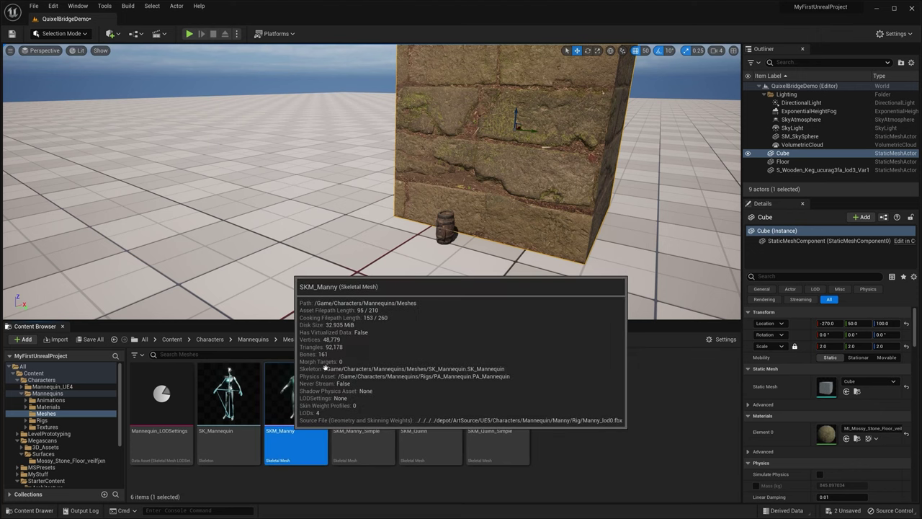
{"action": "left_click_drag", "start_coordinate": [300, 441], "coordinate": [362, 258]}
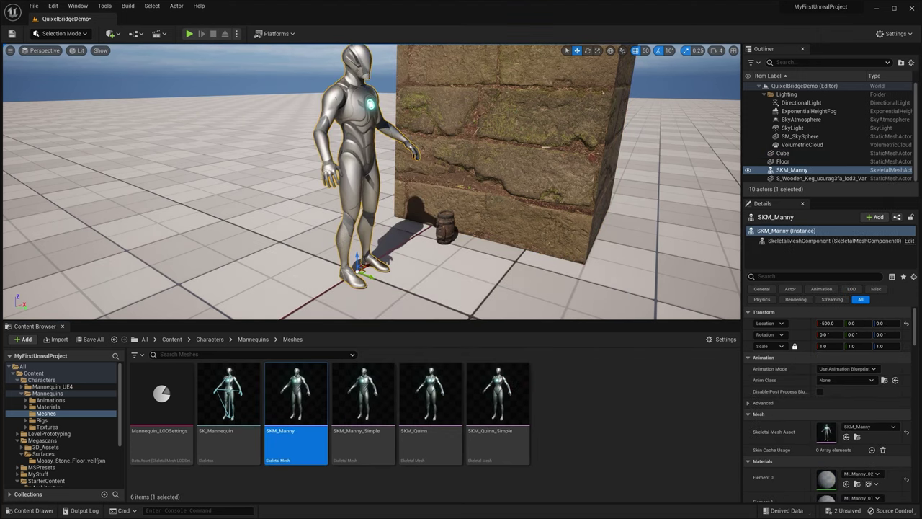
{"action": "key", "text": "f"}
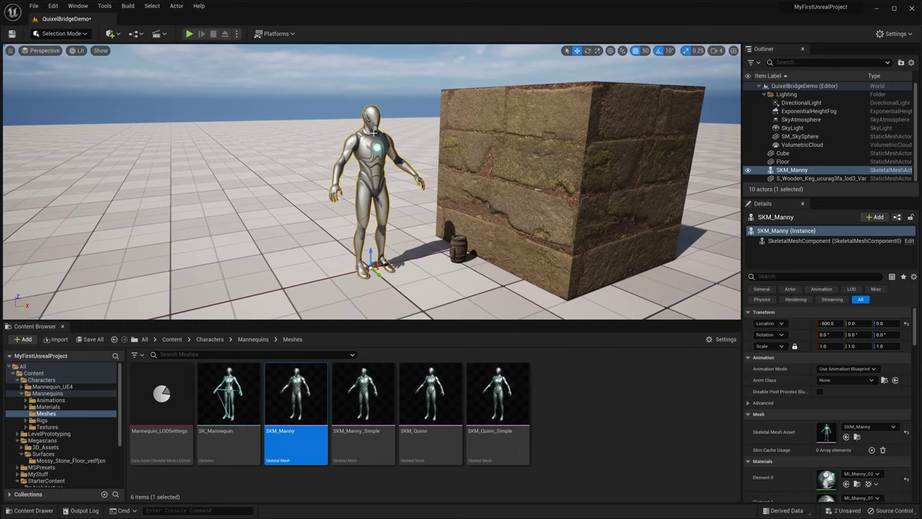
- Place the SKM_Quinn skeletal mesh beside Manny at X -600, Y 0, Z 0, and inspect the scene
{"action": "left_click", "coordinate": [430, 403]}
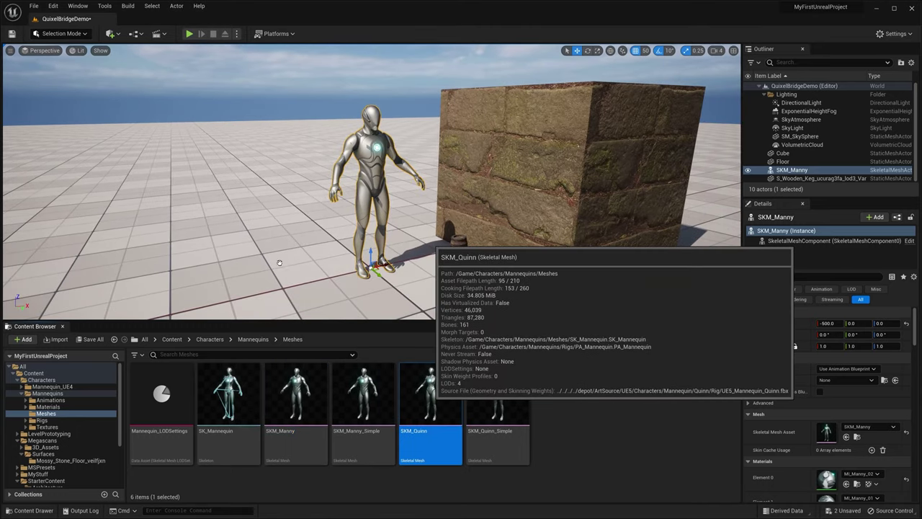
{"action": "left_click_drag", "start_coordinate": [279, 263], "coordinate": [274, 267]}
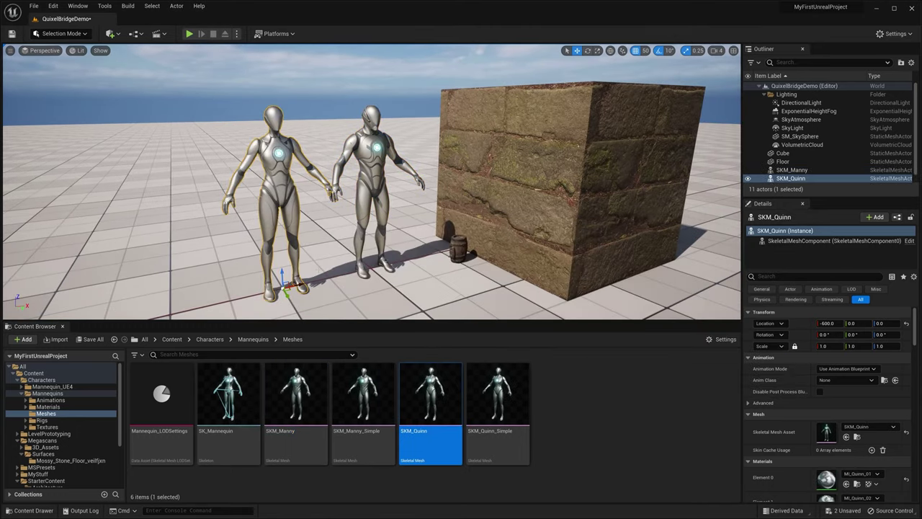
{"action": "right_click_drag", "start_coordinate": [274, 267], "coordinate": [410, 134]}
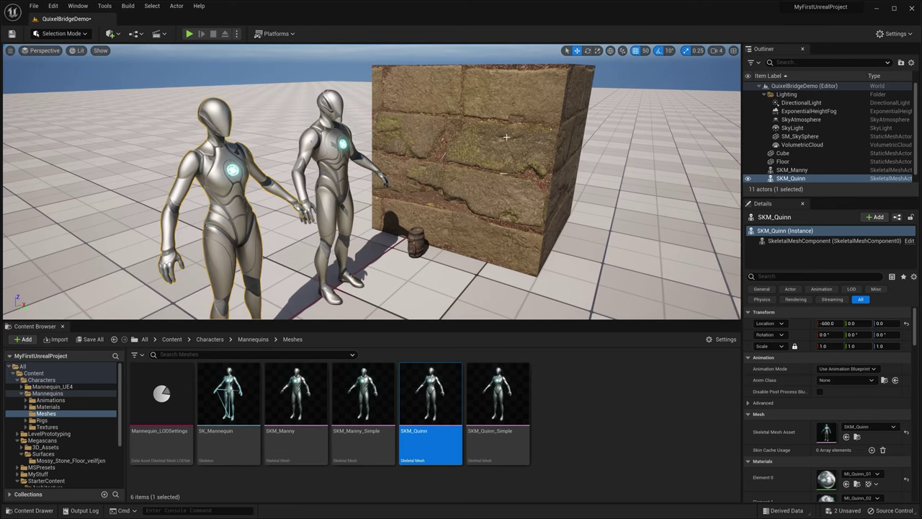
- Scale up the wooden keg beside the stone cube and move it out in front of the cube
{"action": "left_click_drag", "start_coordinate": [479, 168], "coordinate": [475, 198]}
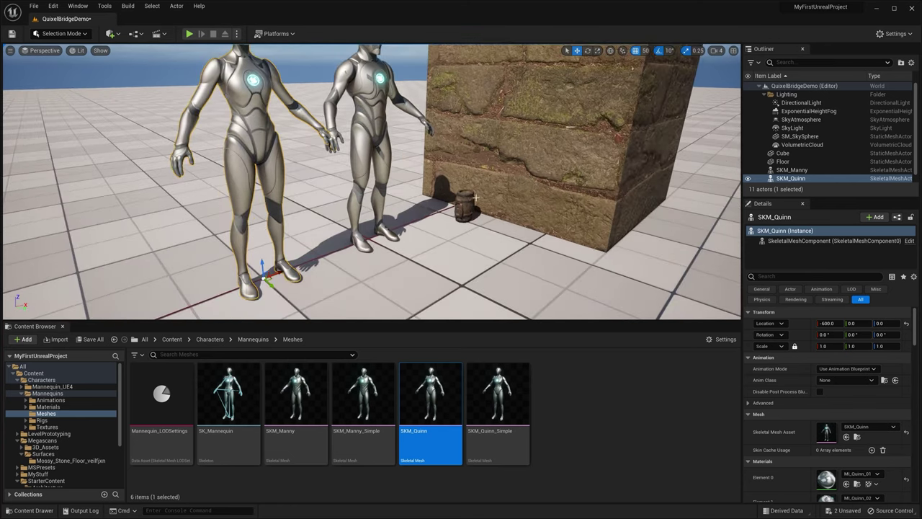
{"action": "left_click", "coordinate": [467, 204]}
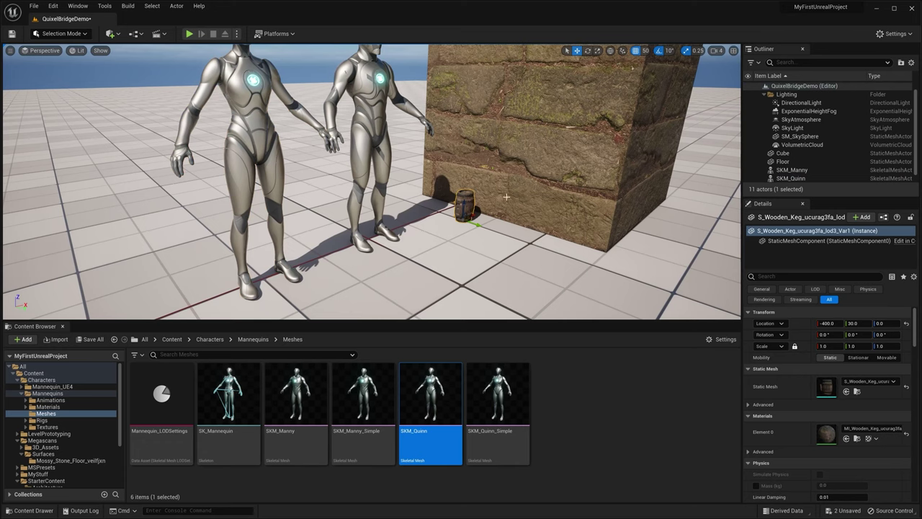
{"action": "key", "text": "r"}
{"action": "left_click_drag", "start_coordinate": [465, 218], "coordinate": [506, 184]}
{"action": "key", "text": "w"}
{"action": "left_click_drag", "start_coordinate": [462, 231], "coordinate": [591, 310]}
- Move SKM_Manny onto the top of the cube, at location -250, 0, 200
{"action": "left_click_drag", "start_coordinate": [447, 216], "coordinate": [454, 181]}
{"action": "left_click", "coordinate": [456, 178]}
{"action": "left_click_drag", "start_coordinate": [535, 159], "coordinate": [490, 189]}
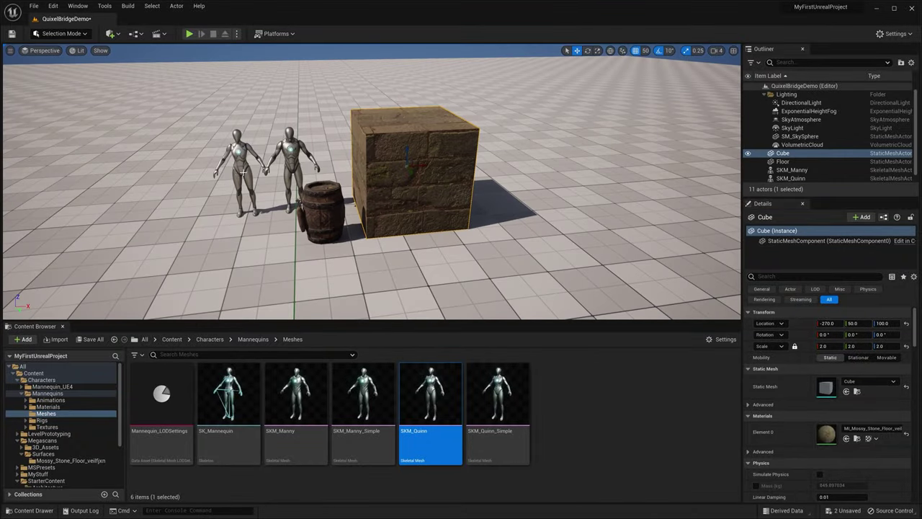
{"action": "left_click", "coordinate": [288, 152]}
{"action": "left_click_drag", "start_coordinate": [296, 193], "coordinate": [401, 116]}
{"action": "mouse_move", "coordinate": [372, 180]}
{"action": "right_mouse_down"}
{"action": "mouse_move", "coordinate": [360, 144]}
{"action": "mouse_move", "coordinate": [381, 202]}
{"action": "mouse_move", "coordinate": [346, 173]}
{"action": "mouse_move", "coordinate": [360, 166]}
{"action": "mouse_move", "coordinate": [392, 191]}
{"action": "mouse_move", "coordinate": [389, 198]}
{"action": "mouse_move", "coordinate": [379, 188]}
{"action": "right_mouse_up"}
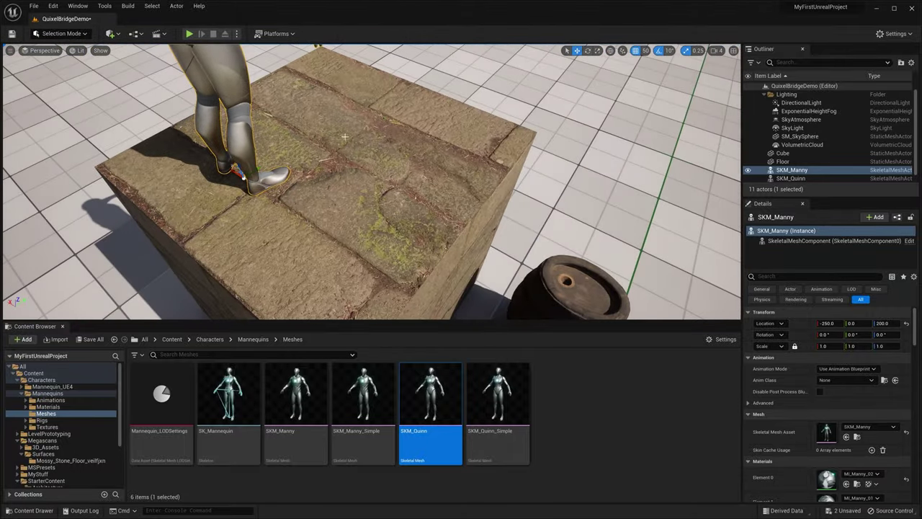
{"action": "right_click_drag", "start_coordinate": [461, 207], "coordinate": [443, 227]}
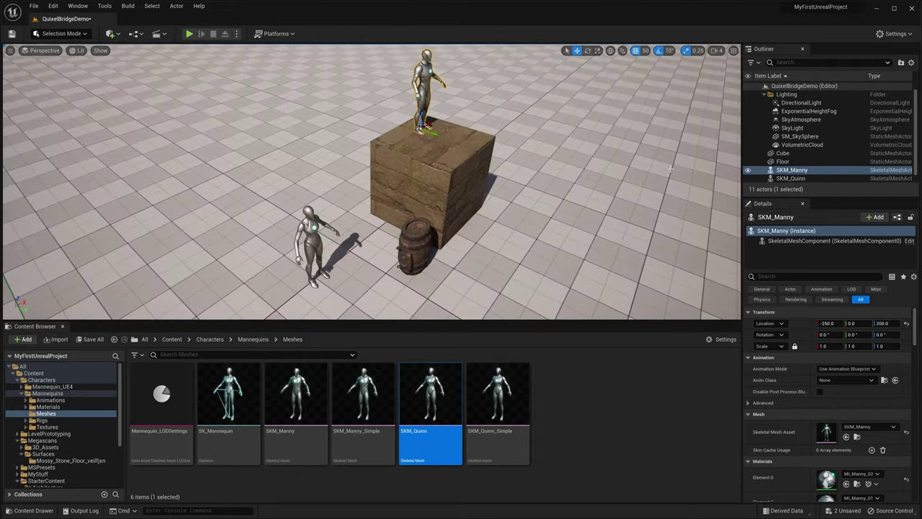
- Switch to Quixel Bridge and download the Temple Stone Tiles surface at Medium Quality
{"action": "key", "text": "alt+Tab"}
{"action": "scroll", "coordinate": [622, 182], "scroll_direction": "up", "scroll_amount": 1}
{"action": "scroll", "coordinate": [356, 263], "scroll_direction": "down", "scroll_amount": 4}
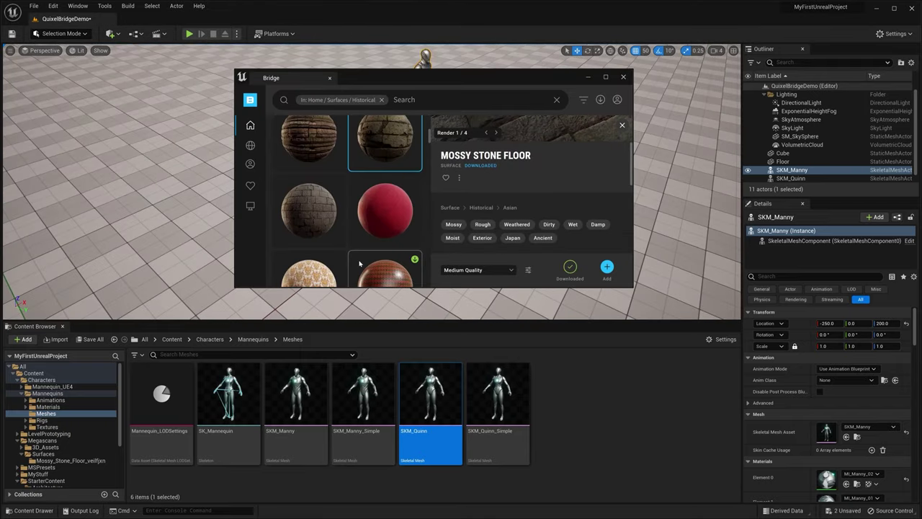
{"action": "left_click", "coordinate": [306, 211]}
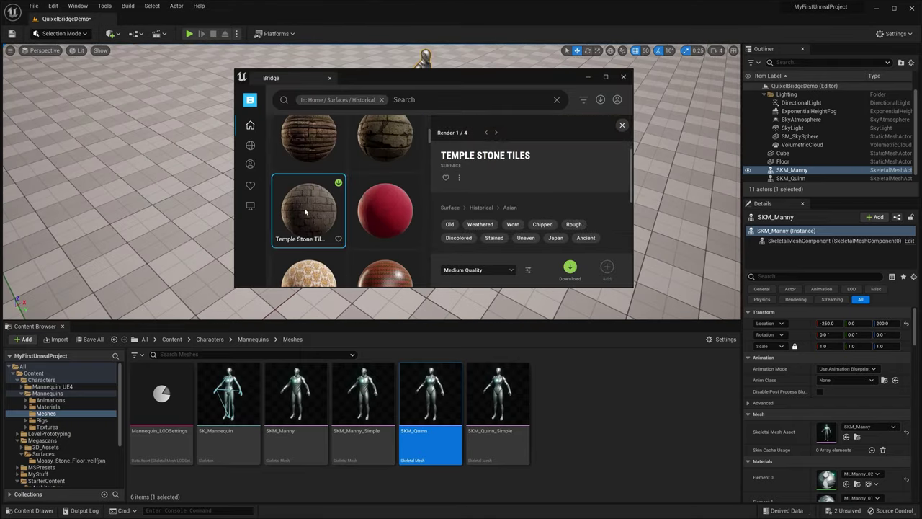
{"action": "scroll", "coordinate": [576, 197], "scroll_direction": "down", "scroll_amount": 2}
{"action": "scroll", "coordinate": [576, 196], "scroll_direction": "up", "scroll_amount": 4}
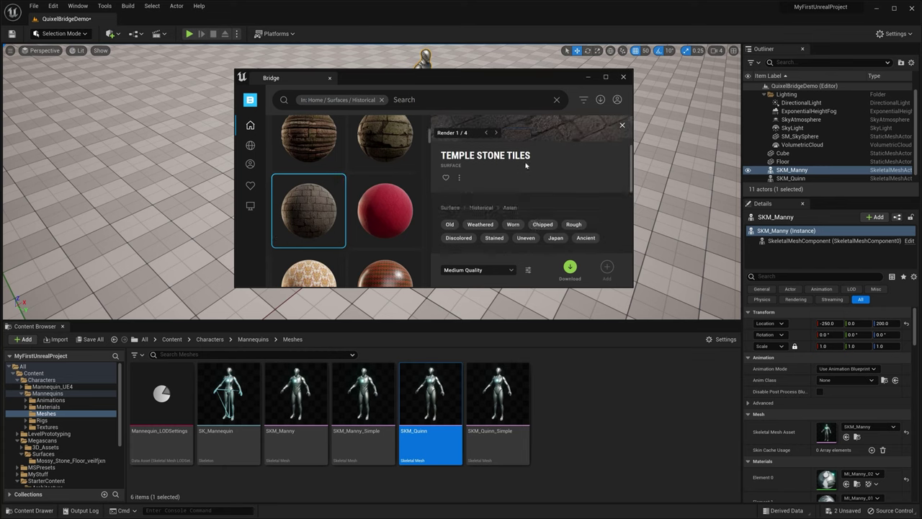
{"action": "key", "text": "super+Up"}
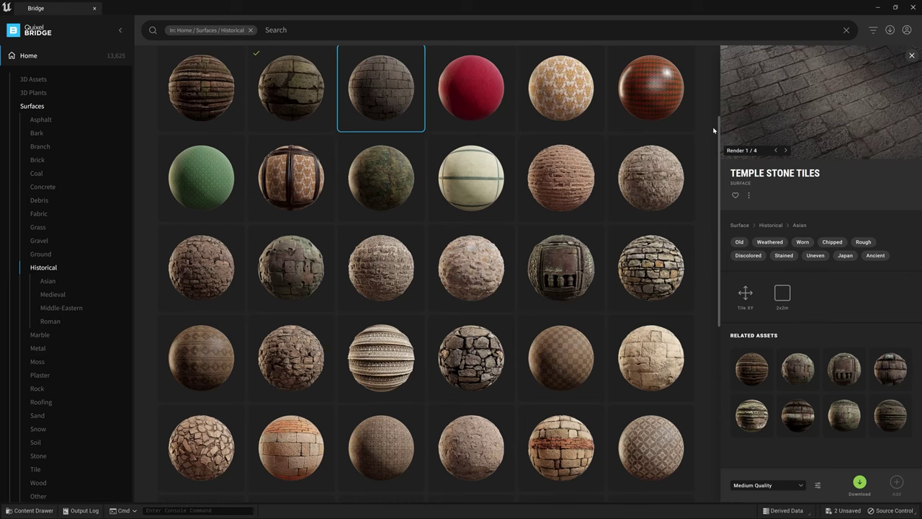
{"action": "left_click", "coordinate": [297, 90]}
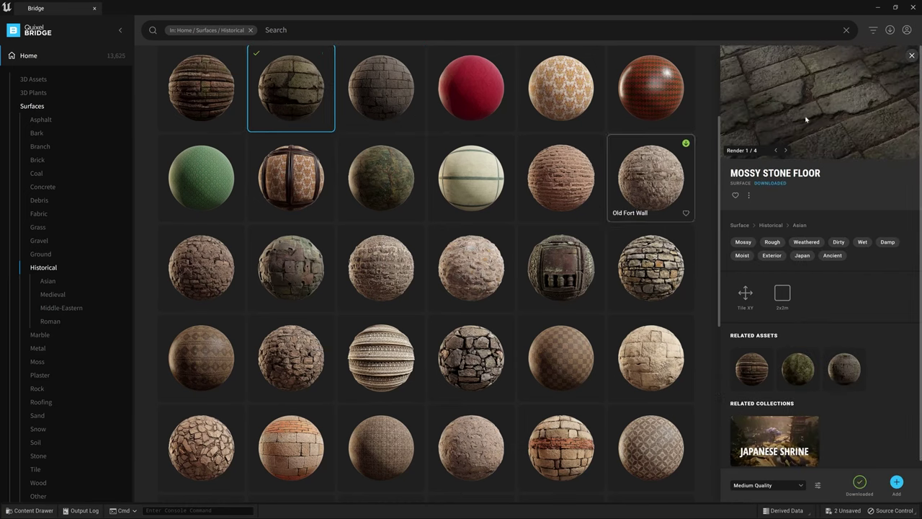
{"action": "left_click", "coordinate": [398, 97]}
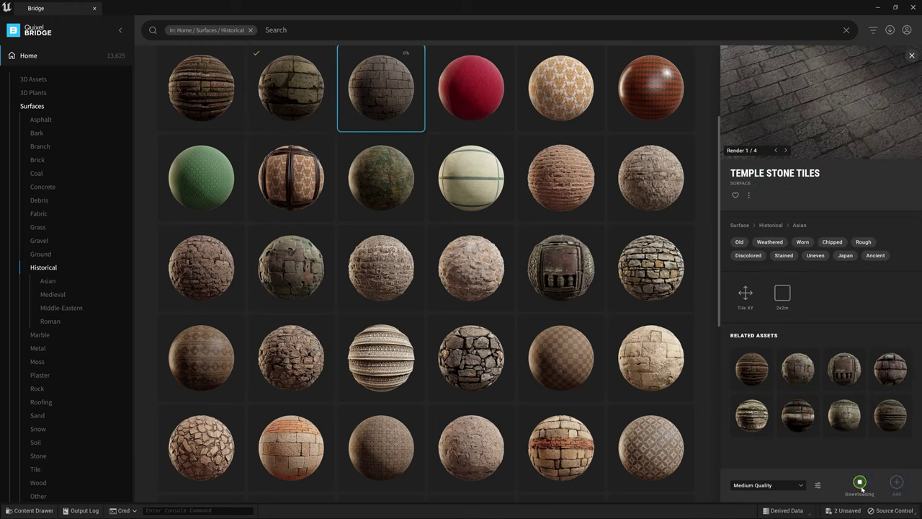
- Add the downloaded Temple Stone Tiles surface to the project and minimize Bridge
{"action": "left_click", "coordinate": [896, 8]}
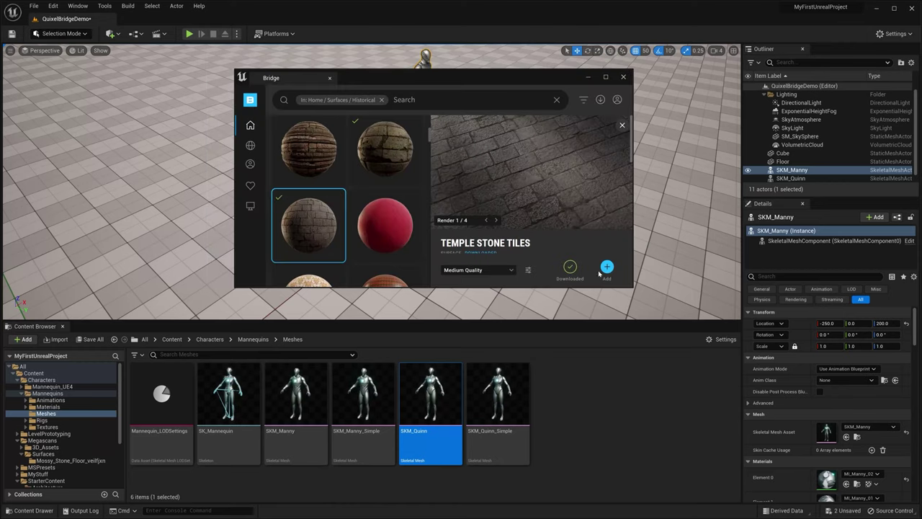
{"action": "left_click", "coordinate": [607, 268]}
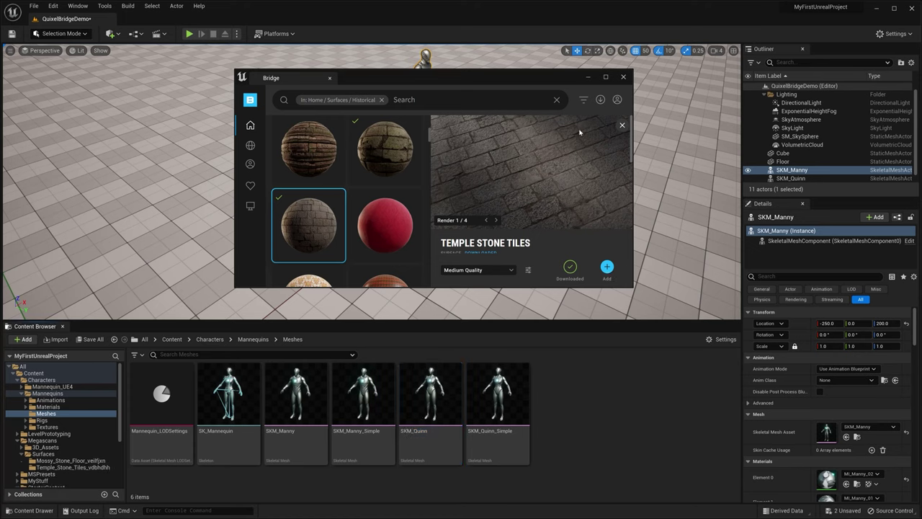
{"action": "left_click", "coordinate": [585, 75]}
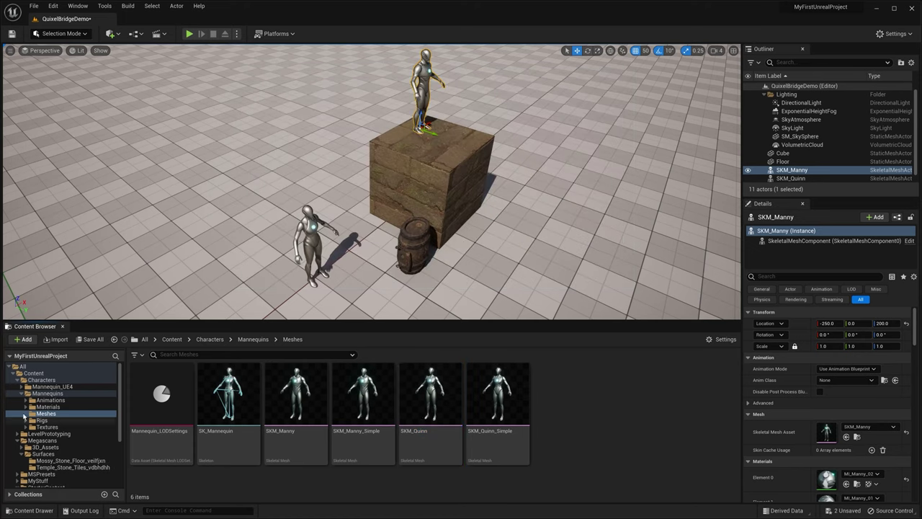
- Open the Temple Stone Tiles folder under Megascans/Surfaces and apply its material instance to the cube
{"action": "left_click", "coordinate": [171, 342]}
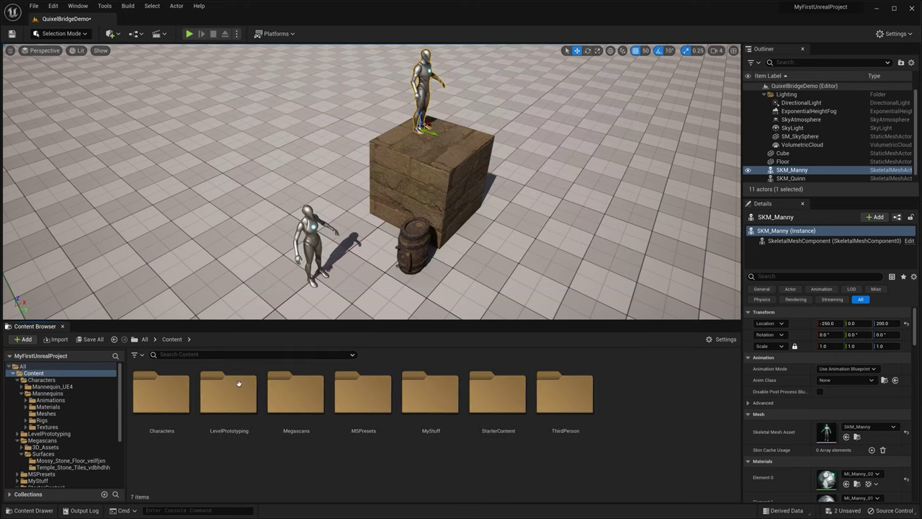
{"action": "double_click", "coordinate": [309, 397]}
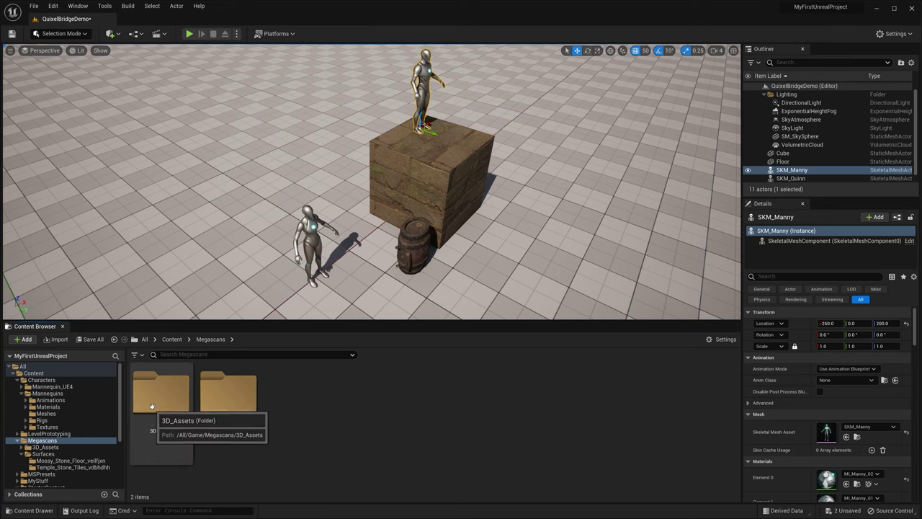
{"action": "double_click", "coordinate": [251, 391]}
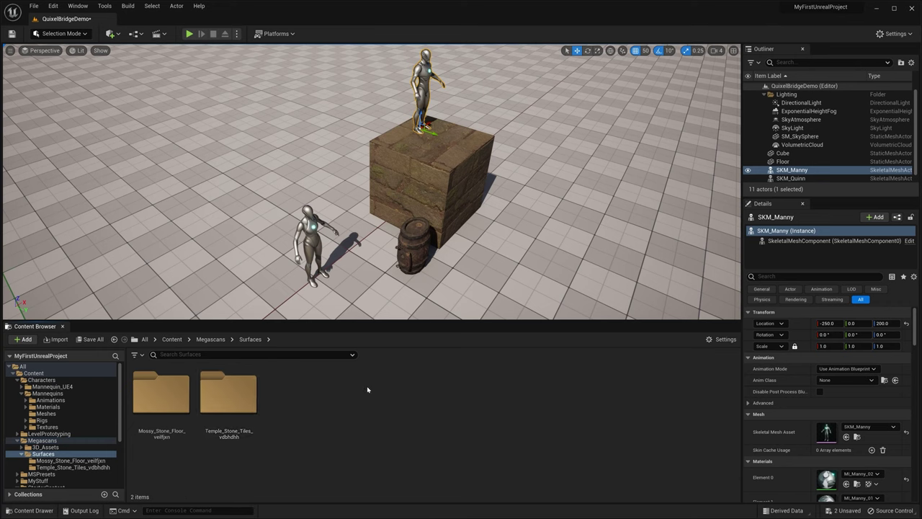
{"action": "double_click", "coordinate": [237, 394]}
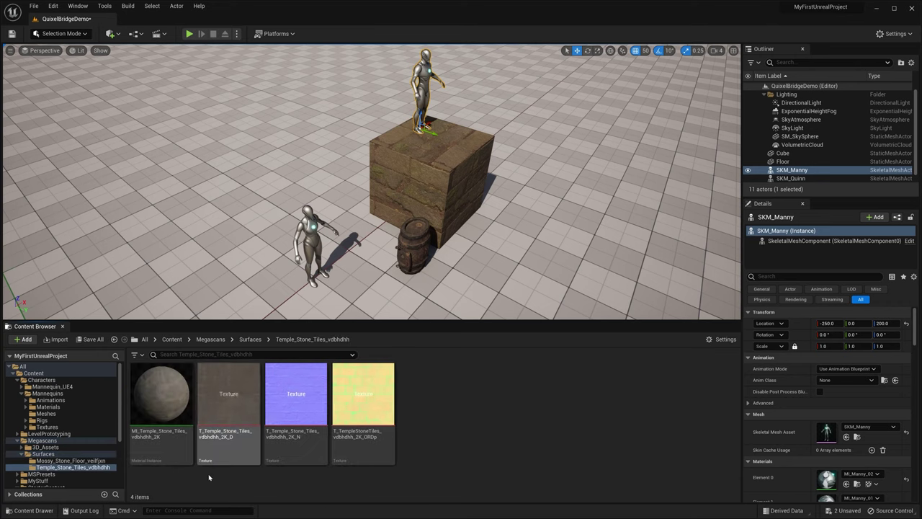
{"action": "left_click_drag", "start_coordinate": [156, 382], "coordinate": [395, 182]}
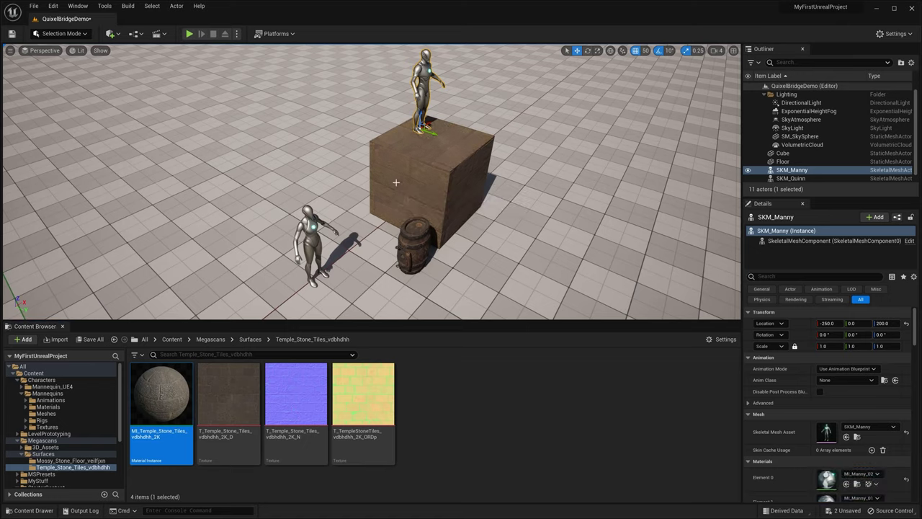
- Move SKM_Quinn along X to -450, closer to the cube
{"action": "right_click_drag", "start_coordinate": [526, 216], "coordinate": [497, 216]}
{"action": "mouse_move", "coordinate": [437, 244]}
{"action": "right_mouse_down"}
{"action": "mouse_move", "coordinate": [526, 239]}
{"action": "mouse_move", "coordinate": [438, 243]}
{"action": "right_mouse_up"}
{"action": "left_click", "coordinate": [435, 243]}
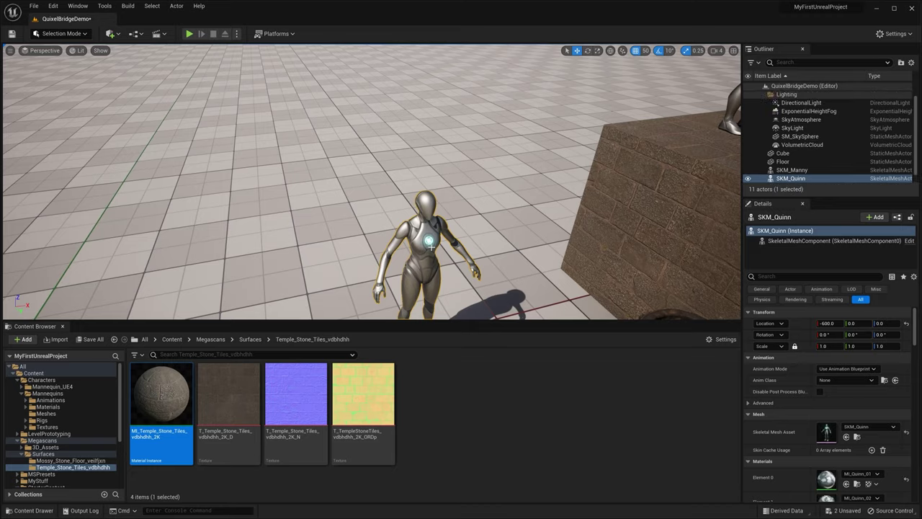
{"action": "key", "text": "f"}
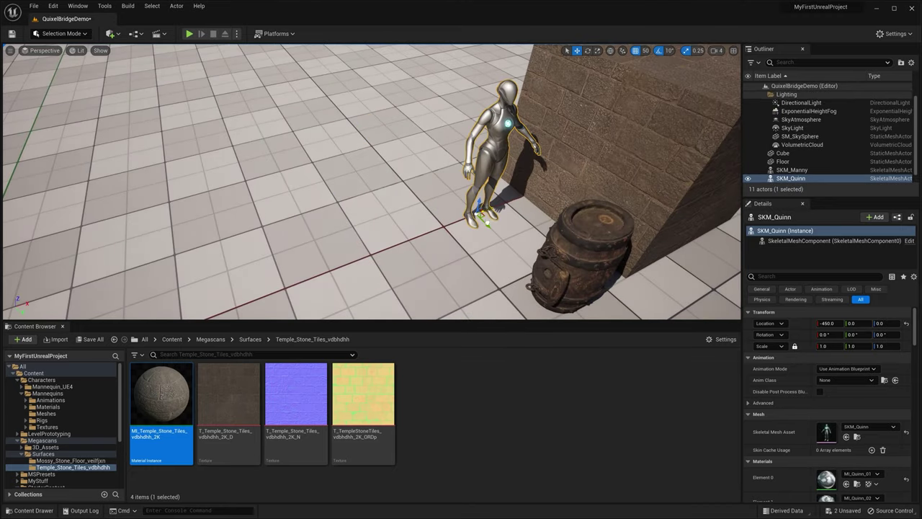
- Duplicate the cube three times, placing the copies in a row on the open floor
{"action": "left_click", "coordinate": [384, 253]}
{"action": "right_click_drag", "start_coordinate": [384, 254], "coordinate": [373, 185]}
{"action": "left_click", "coordinate": [374, 185]}
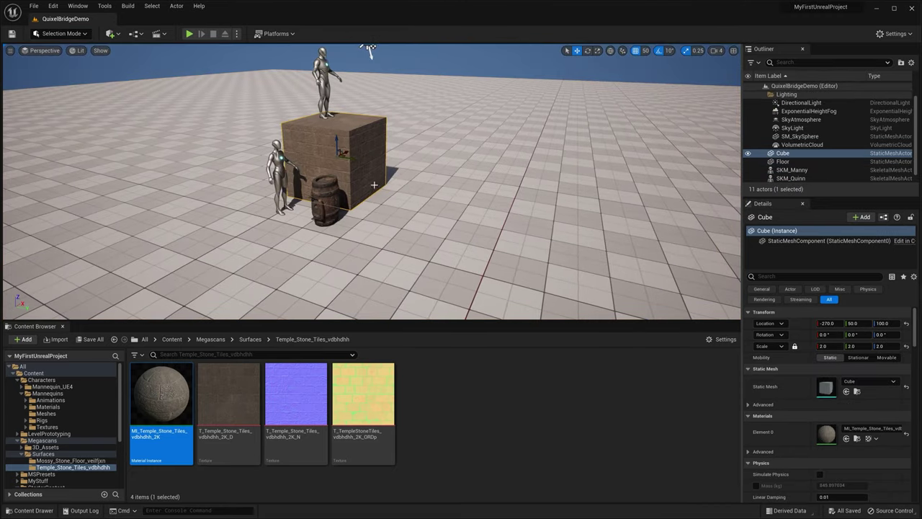
{"action": "left_click_drag", "start_coordinate": [346, 155], "coordinate": [483, 196], "text": "alt"}
{"action": "key", "text": "f"}
{"action": "left_click_drag", "start_coordinate": [369, 152], "coordinate": [562, 175], "text": "alt"}
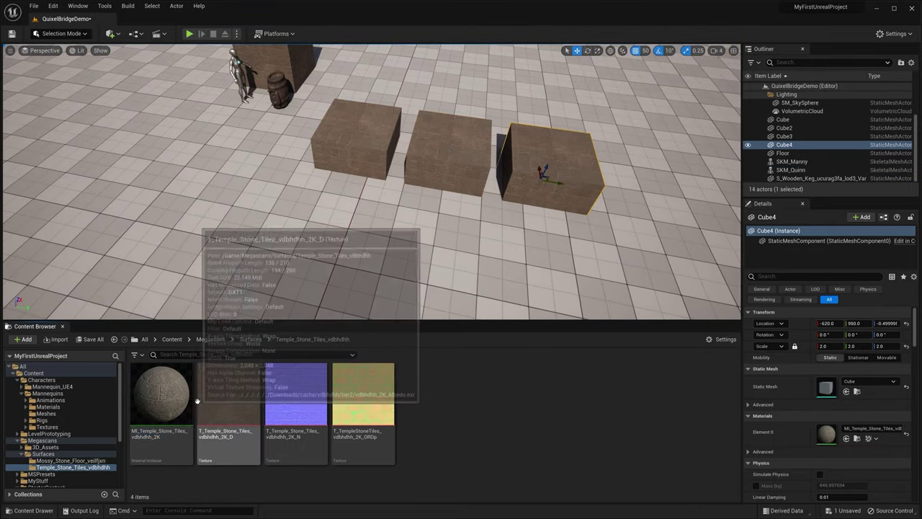
- Apply MI_Temple_Stone_Tiles to the first duplicated cube and MI_Mossy_Stone_Floor to the middle one
{"action": "left_click_drag", "start_coordinate": [164, 393], "coordinate": [351, 124]}
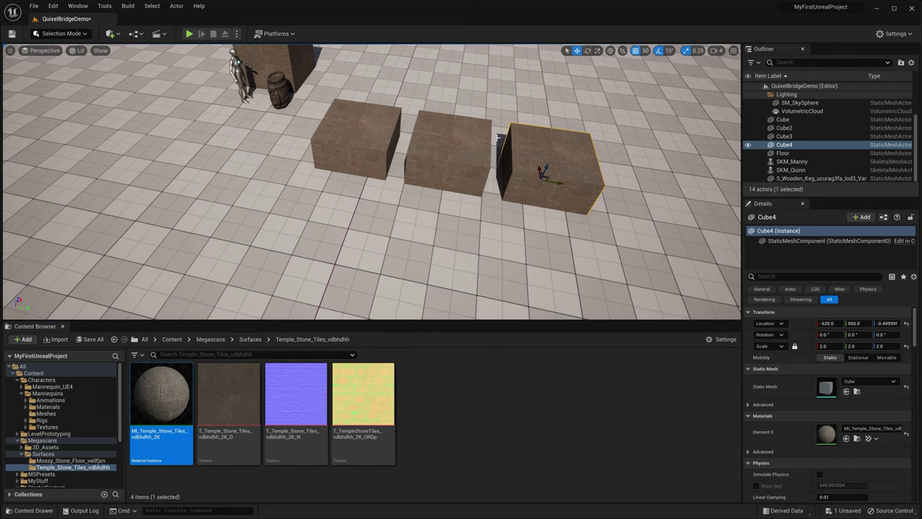
{"action": "mouse_move", "coordinate": [301, 411]}
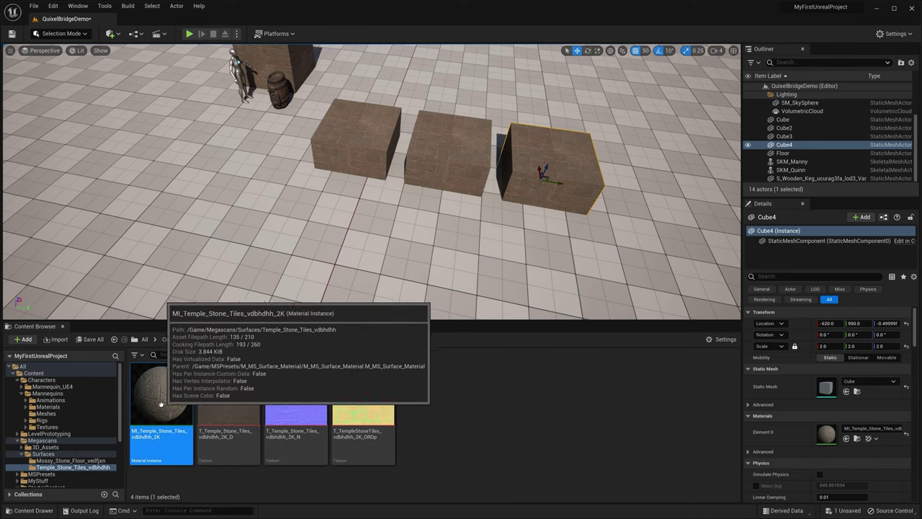
{"action": "left_click", "coordinate": [256, 340]}
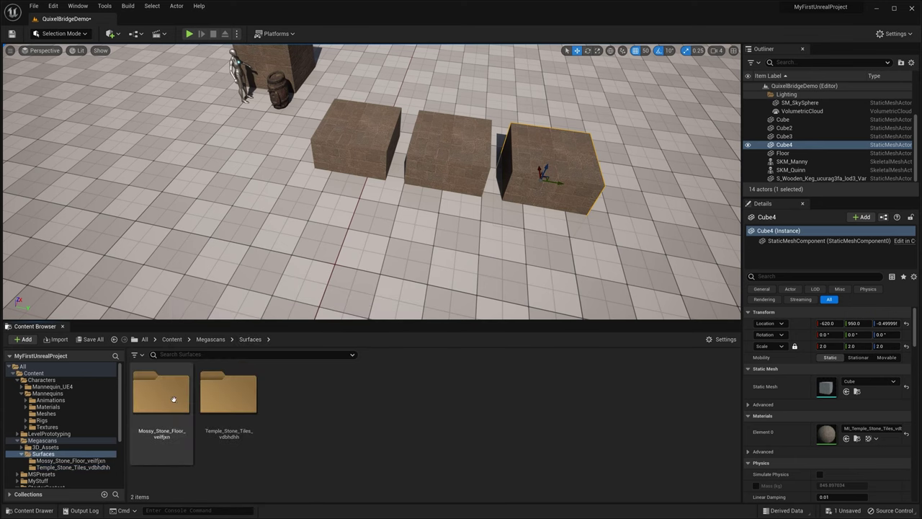
{"action": "double_click", "coordinate": [162, 394]}
{"action": "left_click_drag", "start_coordinate": [161, 396], "coordinate": [448, 139]}
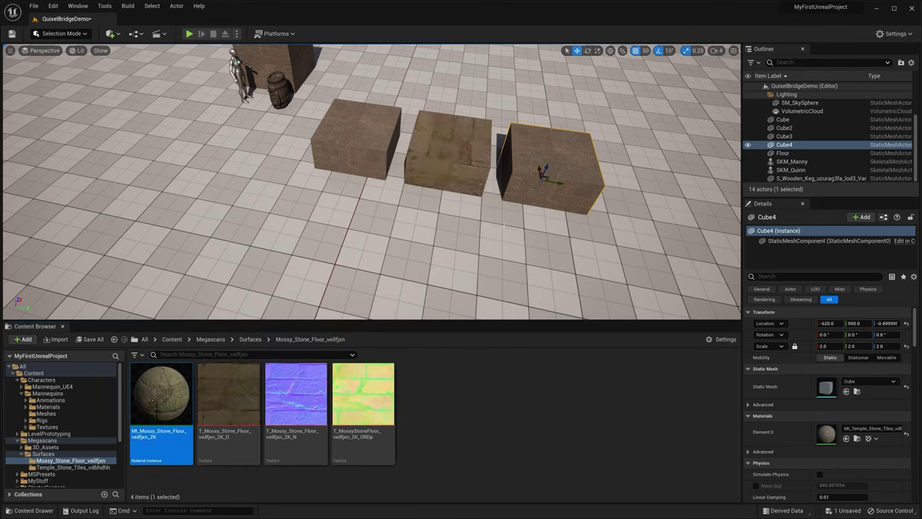
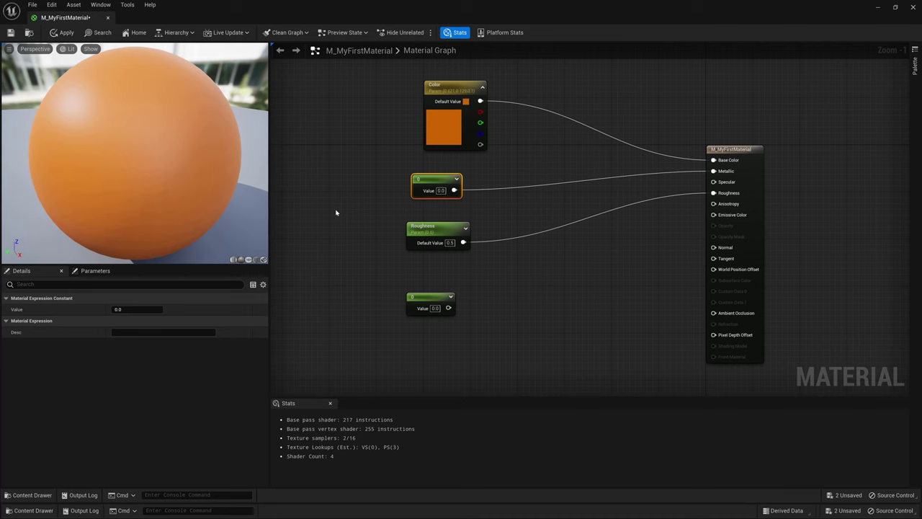
- Set the constant feeding Metallic to 1 in M_MyFirstMaterial and apply the material to the level's sphere
{"action": "left_click", "coordinate": [440, 190]}
{"action": "type", "text": "1"}
{"action": "key", "text": "Return"}
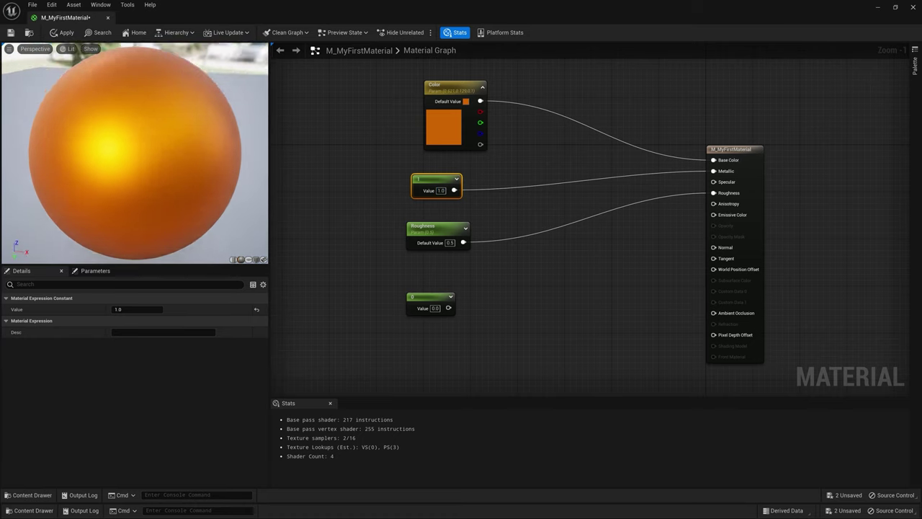
{"action": "left_click_drag", "start_coordinate": [479, 8], "coordinate": [653, 166]}
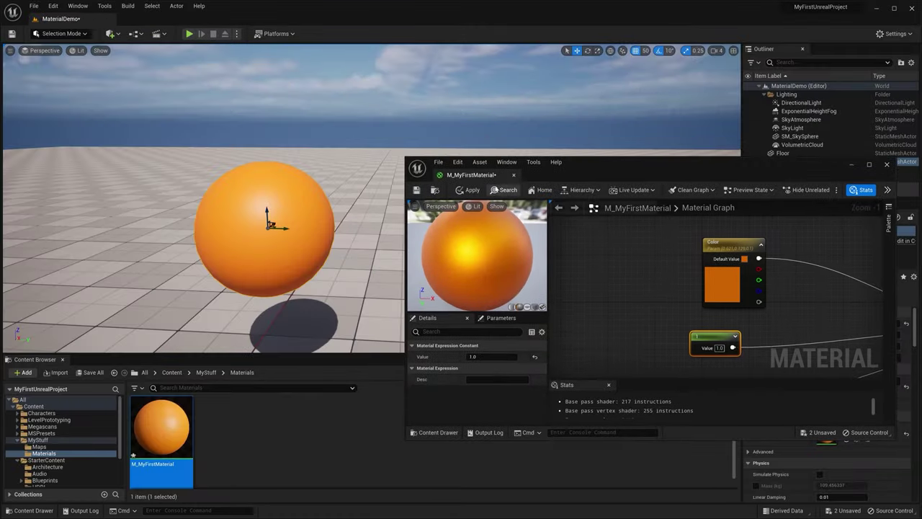
{"action": "left_click", "coordinate": [471, 191]}
{"action": "key", "text": "f"}
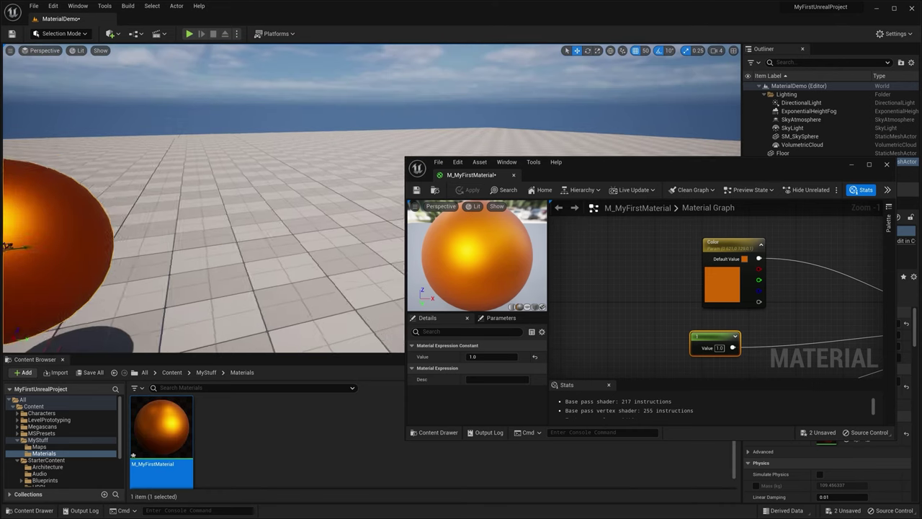
{"action": "right_click_drag", "start_coordinate": [237, 238], "coordinate": [213, 230]}
- Try the Roughness parameter's default value at 0 and at 1, settling on an intermediate value
{"action": "left_click", "coordinate": [870, 179]}
{"action": "right_click_drag", "start_coordinate": [706, 229], "coordinate": [614, 159]}
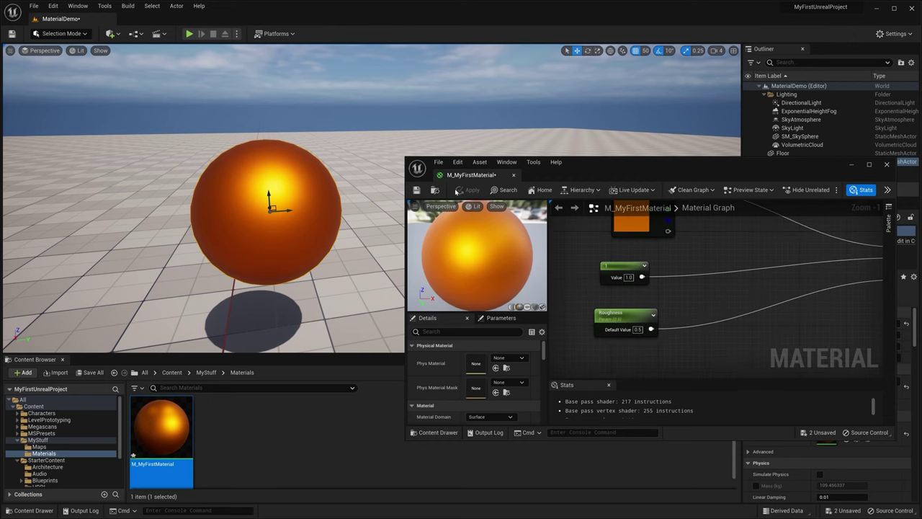
{"action": "left_click", "coordinate": [611, 329]}
{"action": "left_click_drag", "start_coordinate": [492, 379], "coordinate": [460, 379]}
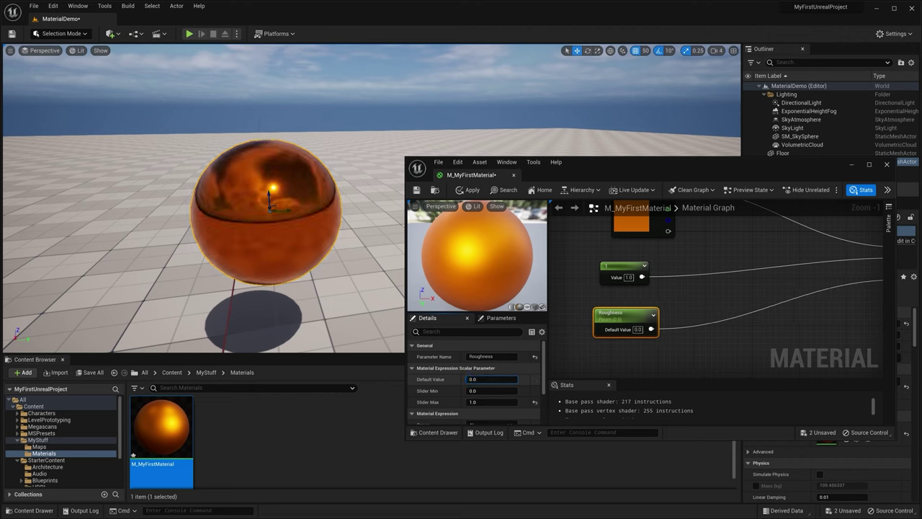
{"action": "key", "text": "ctrl+a"}
{"action": "type", "text": "1"}
{"action": "key", "text": "Return"}
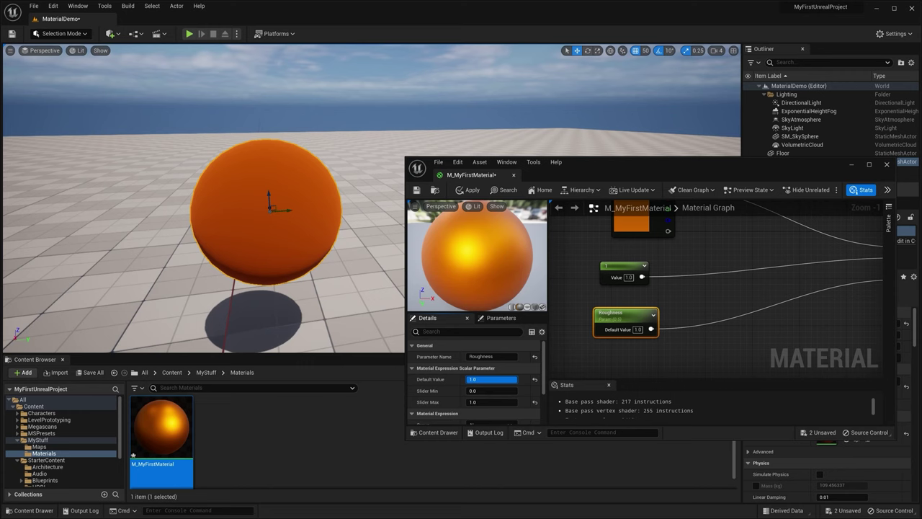
{"action": "left_click_drag", "start_coordinate": [471, 379], "coordinate": [464, 379]}
- Change the Color parameter's default value to a golden yellow with R 0.895089, G 0.583993 and B 0.080179
{"action": "right_click_drag", "start_coordinate": [574, 333], "coordinate": [552, 385]}
{"action": "double_click", "coordinate": [601, 263]}
{"action": "left_click_drag", "start_coordinate": [662, 355], "coordinate": [681, 365]}
{"action": "left_click_drag", "start_coordinate": [724, 327], "coordinate": [727, 306]}
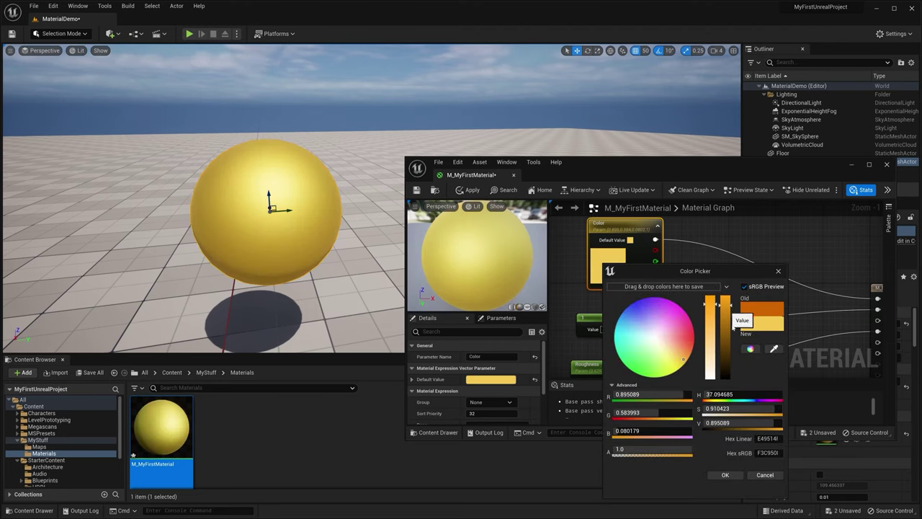
{"action": "left_click", "coordinate": [725, 475]}
- Lower the Roughness parameter's default value to about 0.2, apply the material and minimize its editor
{"action": "right_click_drag", "start_coordinate": [699, 343], "coordinate": [715, 242]}
{"action": "left_click", "coordinate": [620, 265]}
{"action": "left_click_drag", "start_coordinate": [495, 380], "coordinate": [461, 380]}
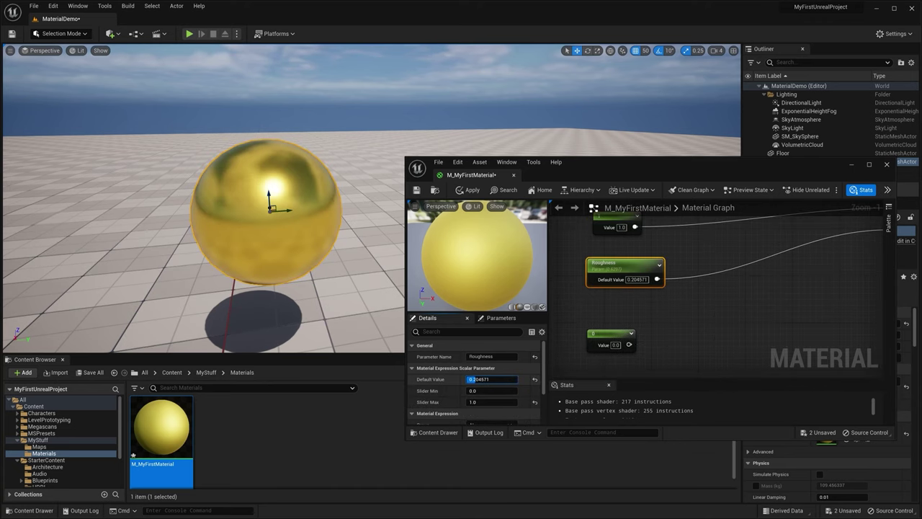
{"action": "left_click_drag", "start_coordinate": [296, 121], "coordinate": [301, 101]}
{"action": "left_click", "coordinate": [469, 190]}
{"action": "left_click", "coordinate": [853, 166]}
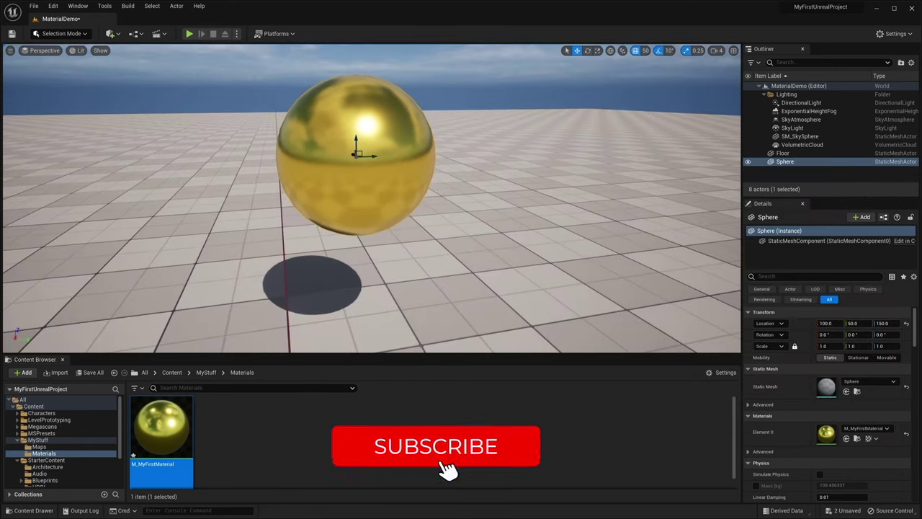
- Duplicate the gold sphere along the Y axis, placing the copy at Y 250
{"action": "left_click_drag", "start_coordinate": [301, 101], "coordinate": [302, 110]}
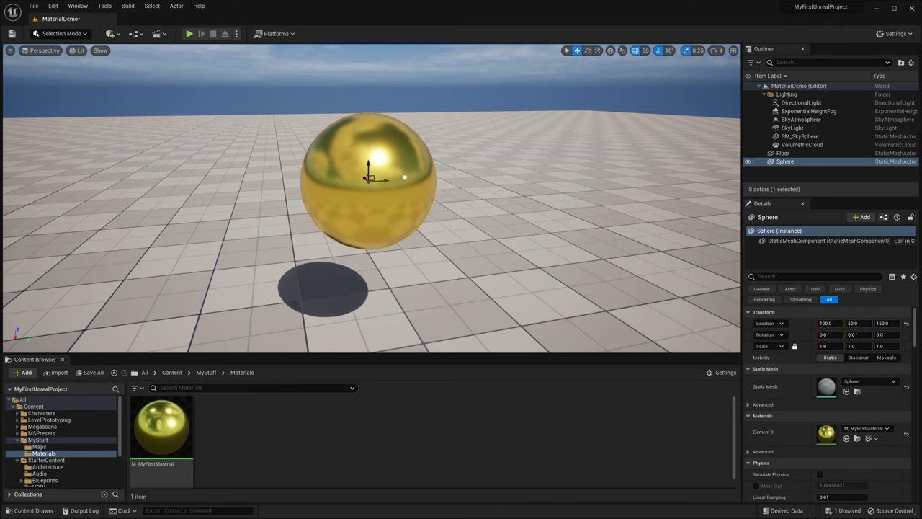
{"action": "left_click_drag", "start_coordinate": [405, 179], "coordinate": [605, 162], "text": "alt"}
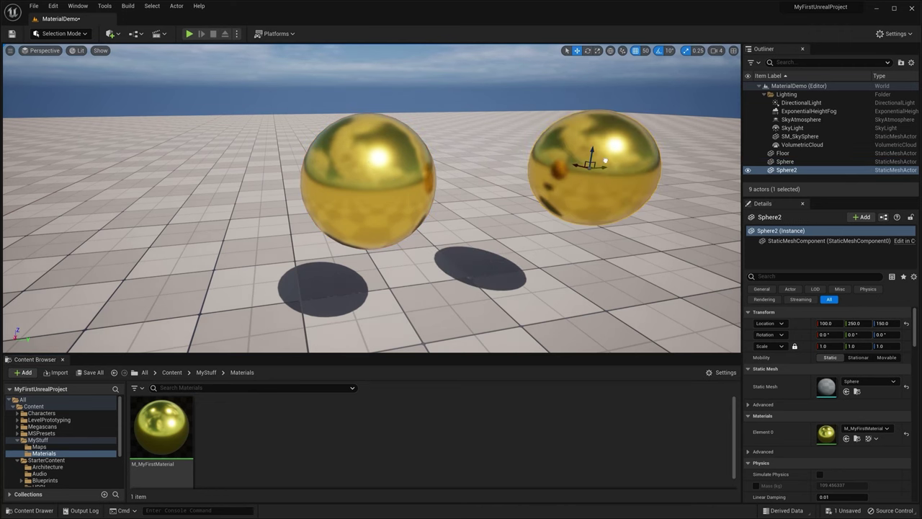
{"action": "right_click_drag", "start_coordinate": [601, 163], "coordinate": [583, 133]}
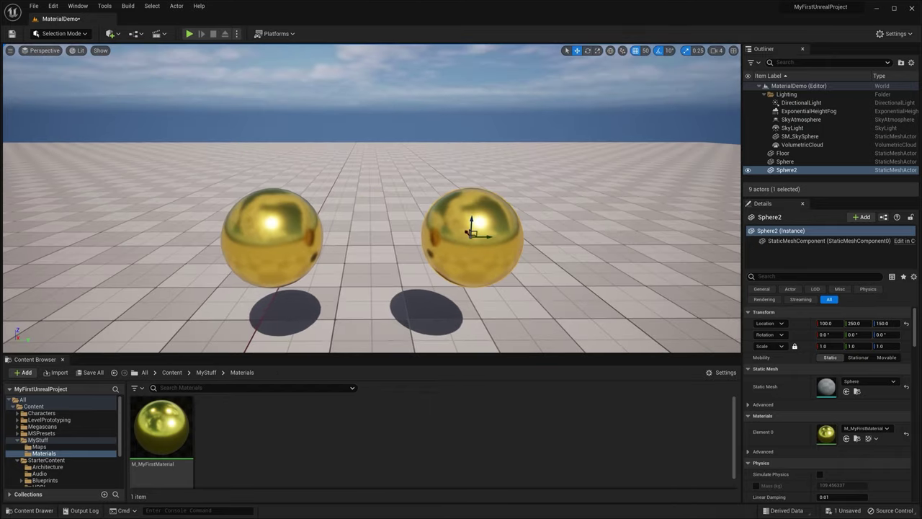
- Duplicate M_MyFirstMaterial in the Materials folder and apply the copy to the second sphere
{"action": "mouse_move", "coordinate": [170, 431]}
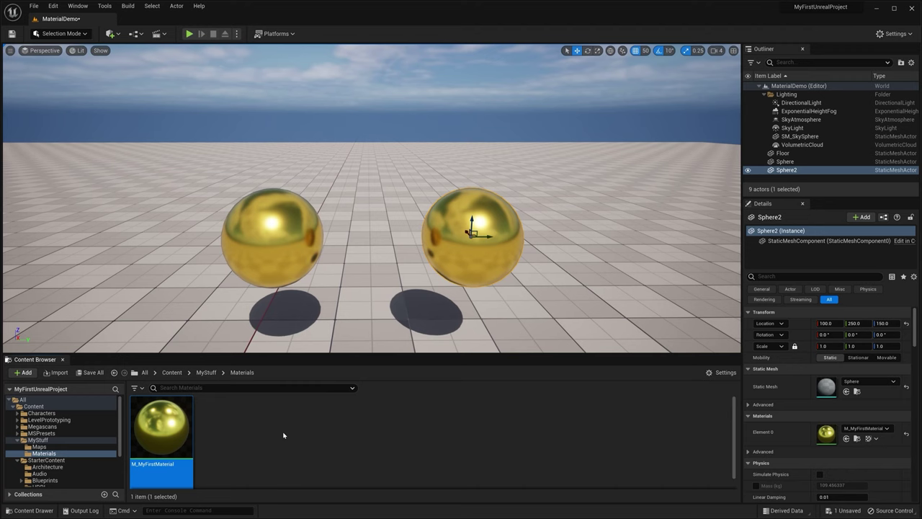
{"action": "key", "text": "ctrl+d"}
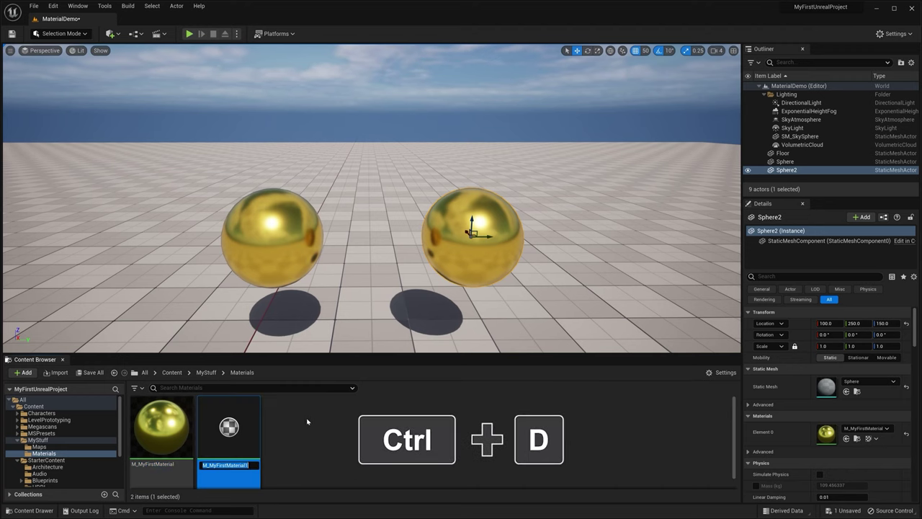
{"action": "key", "text": "Return"}
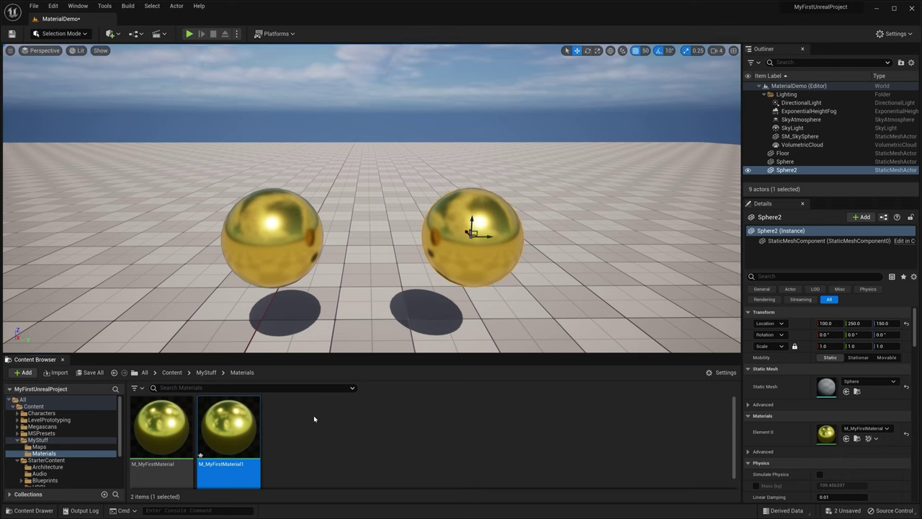
{"action": "left_click_drag", "start_coordinate": [255, 425], "coordinate": [473, 248]}
{"action": "left_click", "coordinate": [400, 431]}
- Rename the duplicated material M_MySecondMaterial
{"action": "left_click", "coordinate": [226, 444]}
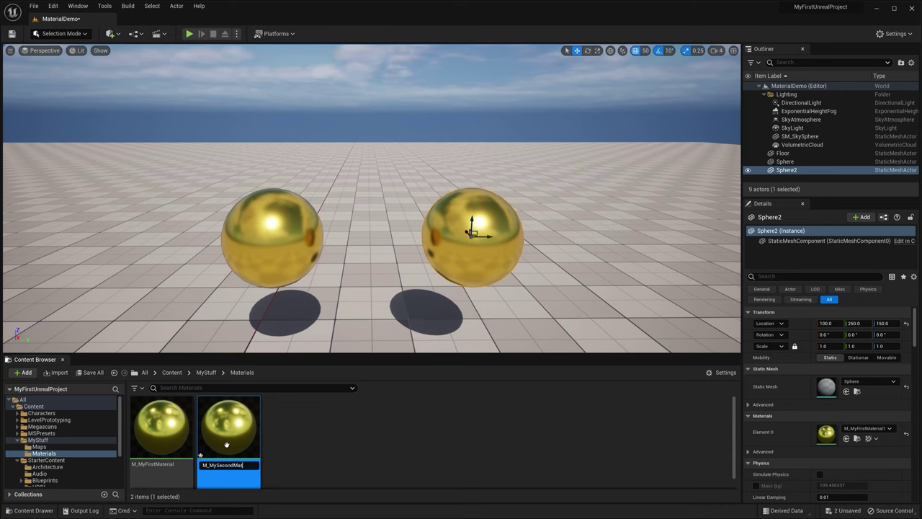
{"action": "key", "text": "Return"}
{"action": "left_click", "coordinate": [351, 453]}
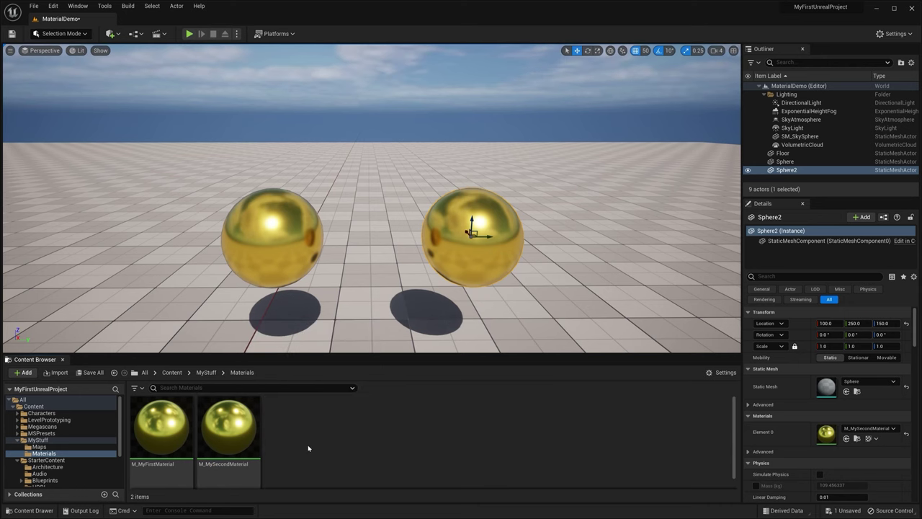
- Open M_MySecondMaterial for editing, clear of the material thumbnails, and close the M_MyFirstMaterial editor
{"action": "double_click", "coordinate": [228, 430]}
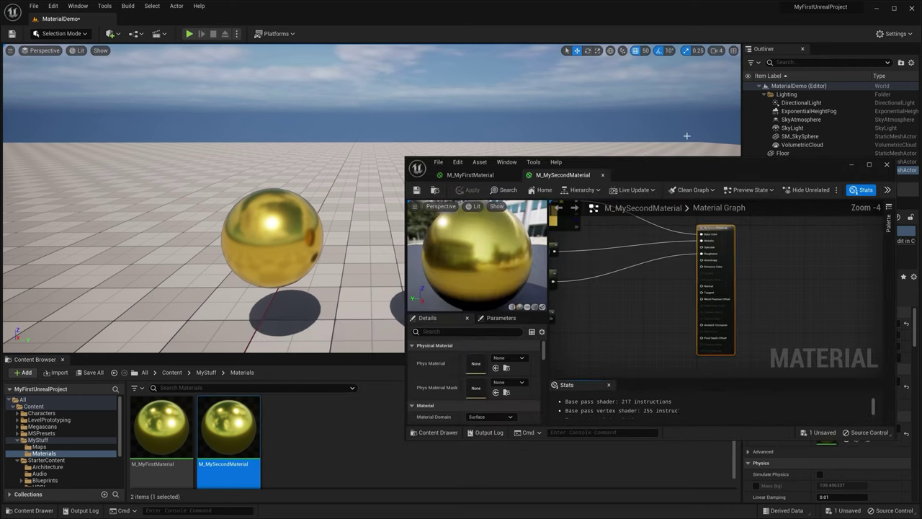
{"action": "left_click_drag", "start_coordinate": [663, 175], "coordinate": [665, 105]}
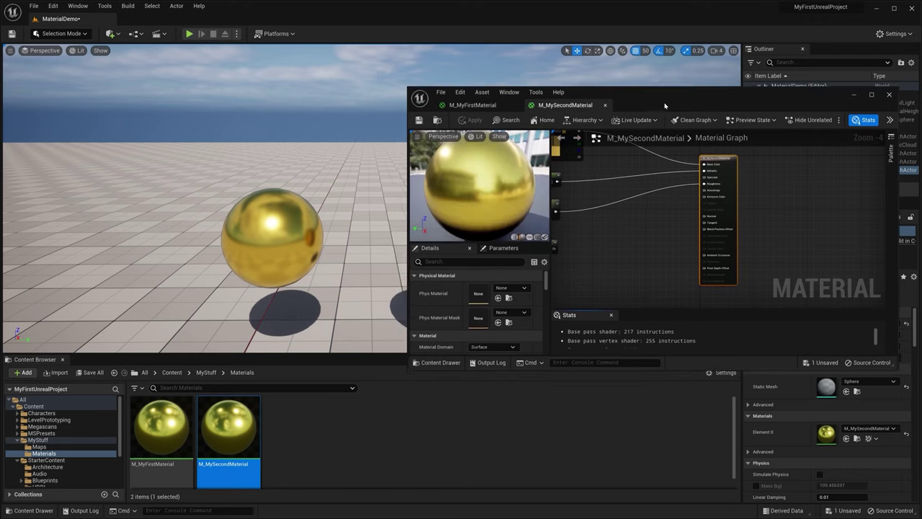
{"action": "left_click", "coordinate": [472, 105]}
{"action": "left_click", "coordinate": [516, 106]}
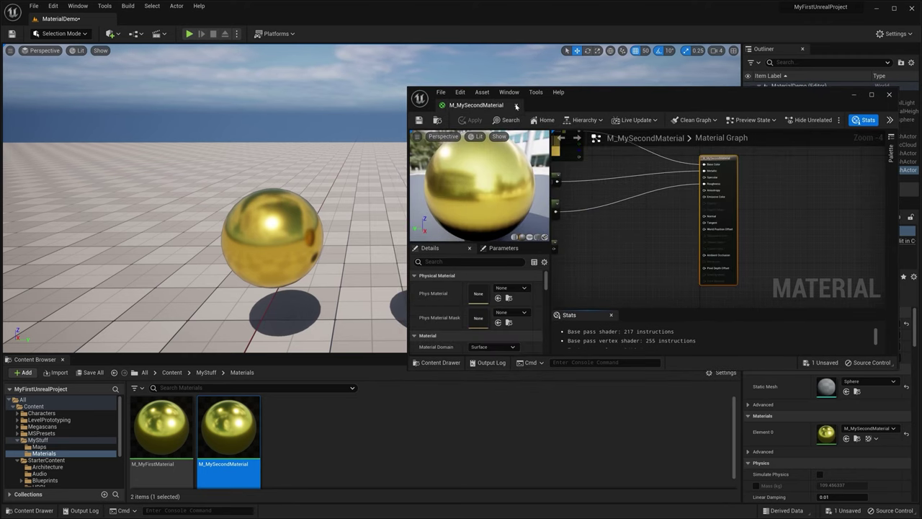
{"action": "right_click_drag", "start_coordinate": [625, 201], "coordinate": [684, 196]}
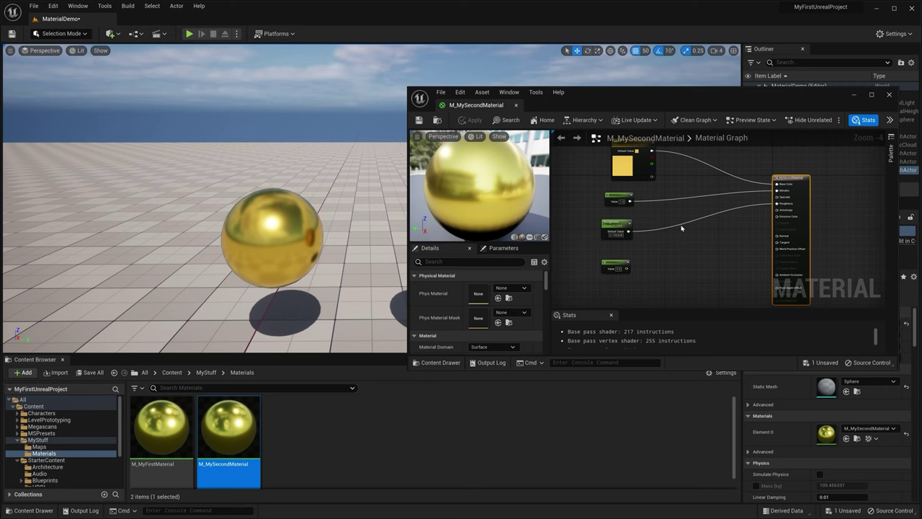
- Open the StarterContent Textures folder and browse the available textures
{"action": "left_click", "coordinate": [172, 373]}
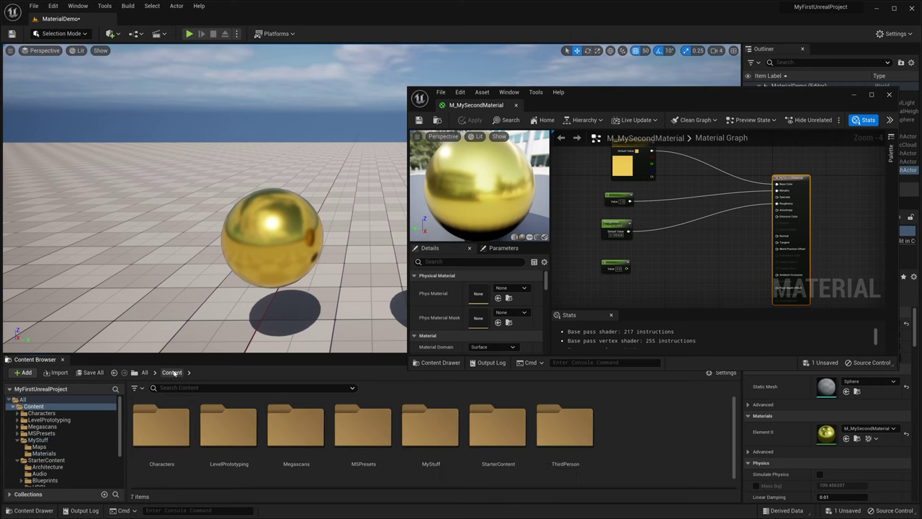
{"action": "double_click", "coordinate": [489, 426]}
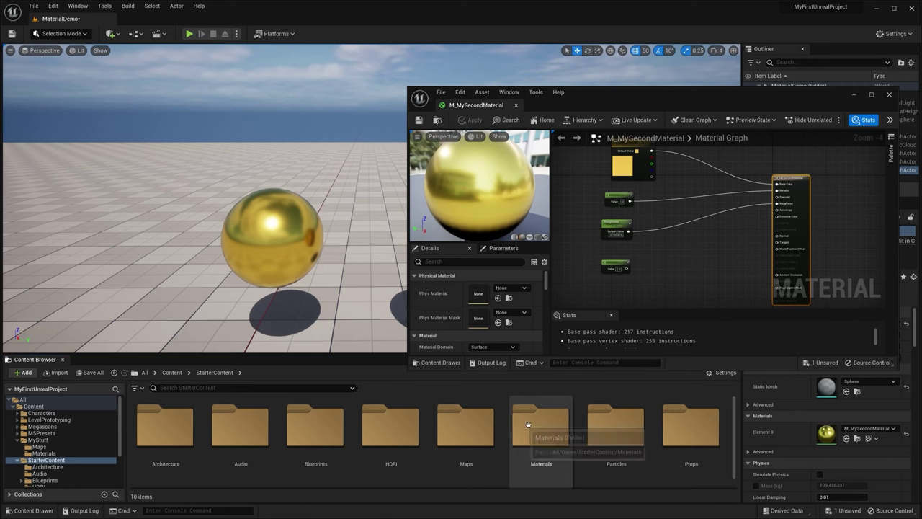
{"action": "scroll", "coordinate": [535, 433], "scroll_direction": "down", "scroll_amount": 2}
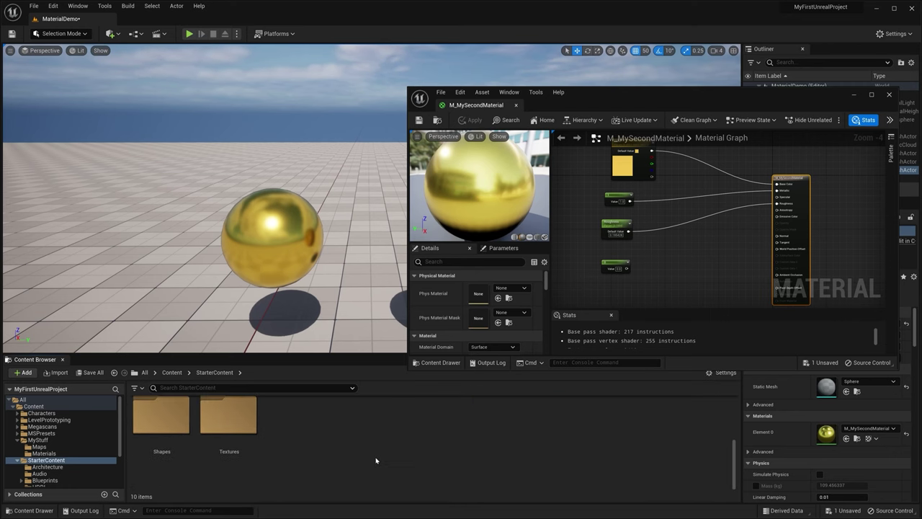
{"action": "double_click", "coordinate": [220, 415]}
{"action": "scroll", "coordinate": [683, 430], "scroll_direction": "down", "scroll_amount": 10}
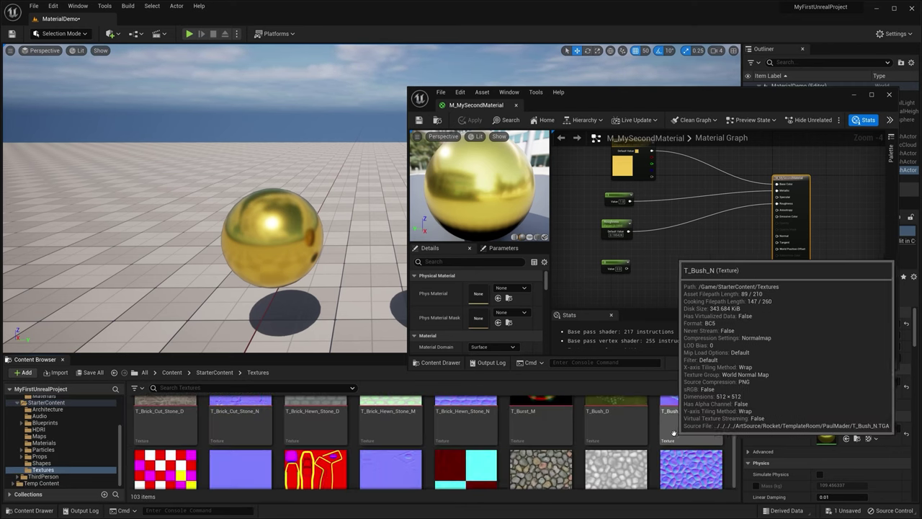
{"action": "scroll", "coordinate": [520, 455], "scroll_direction": "down", "scroll_amount": 3}
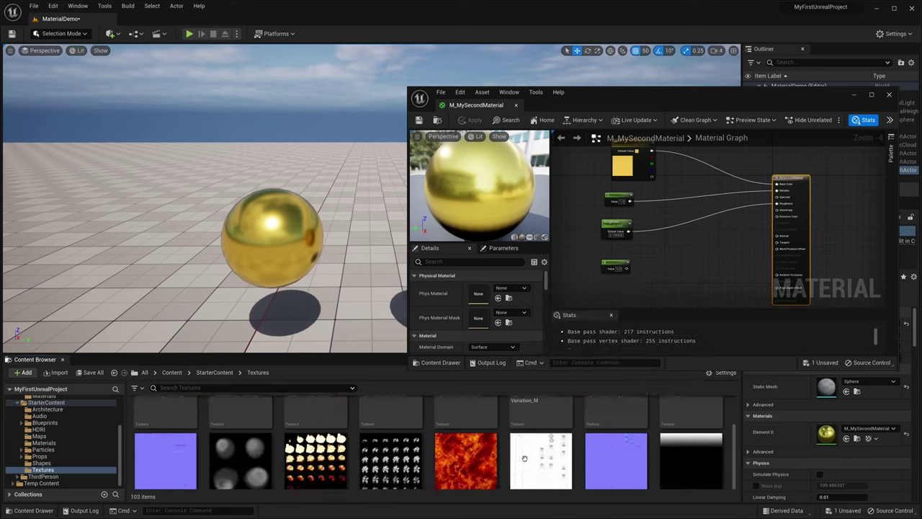
{"action": "scroll", "coordinate": [521, 458], "scroll_direction": "up", "scroll_amount": 3}
{"action": "scroll", "coordinate": [521, 458], "scroll_direction": "up", "scroll_amount": 2}
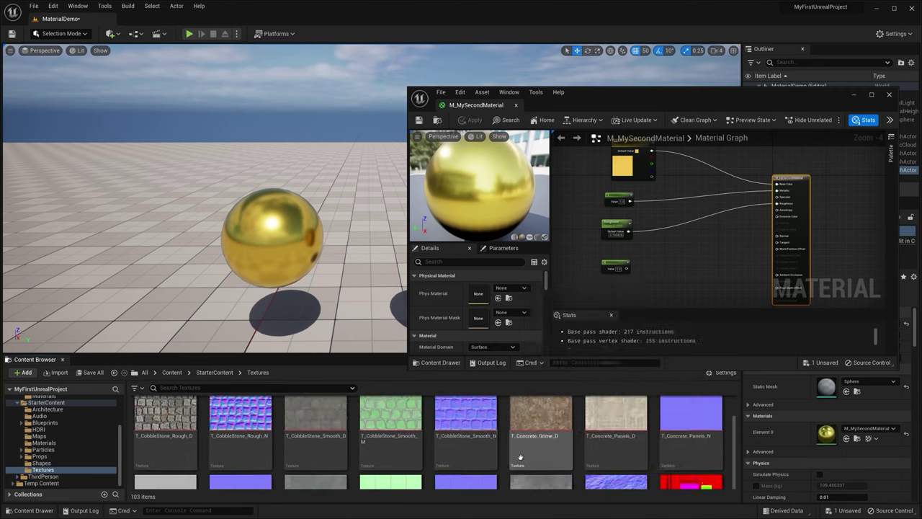
- Search the textures for "noise" and add T_Perlin_Noise_M to the M_MySecondMaterial graph as a Texture Sample
{"action": "mouse_move", "coordinate": [250, 404]}
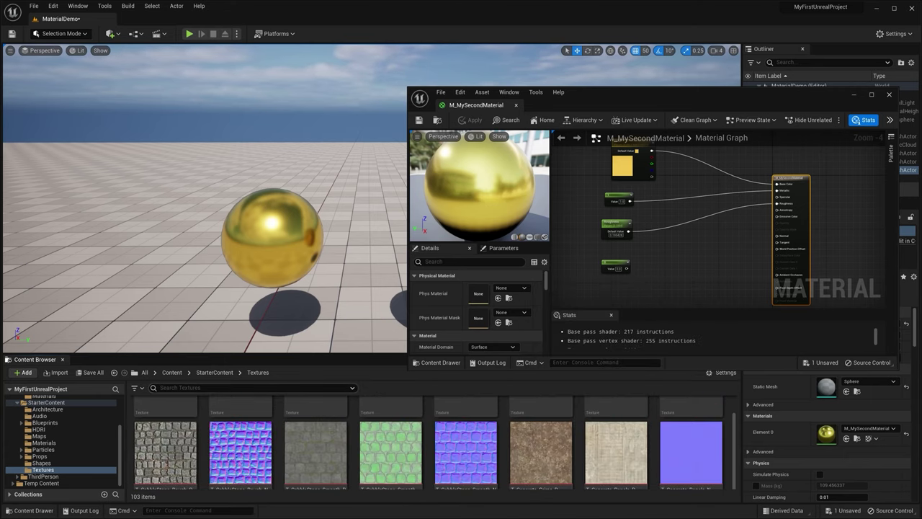
{"action": "type", "text": "noise"}
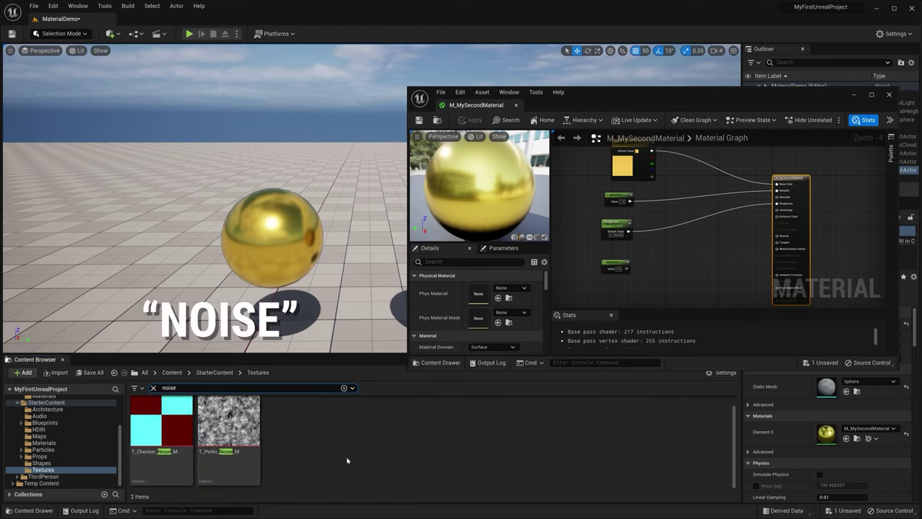
{"action": "mouse_move", "coordinate": [249, 436]}
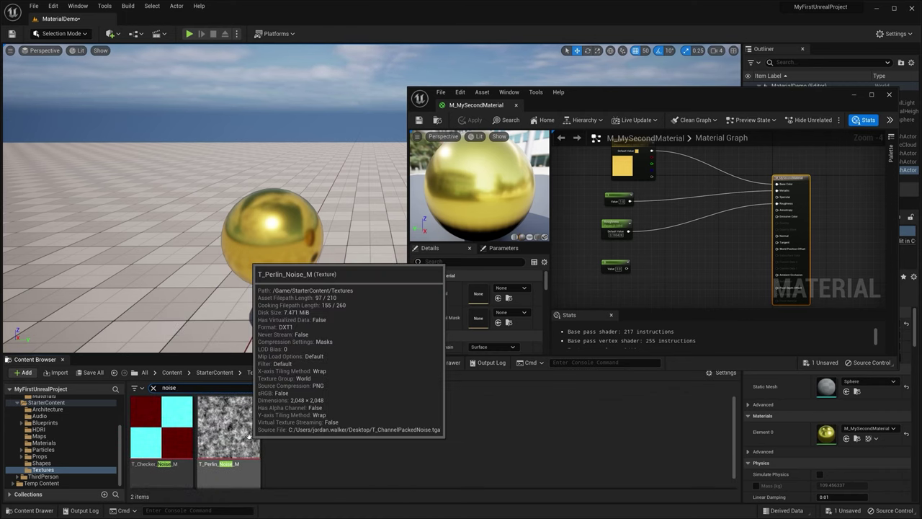
{"action": "left_click_drag", "start_coordinate": [242, 434], "coordinate": [662, 247]}
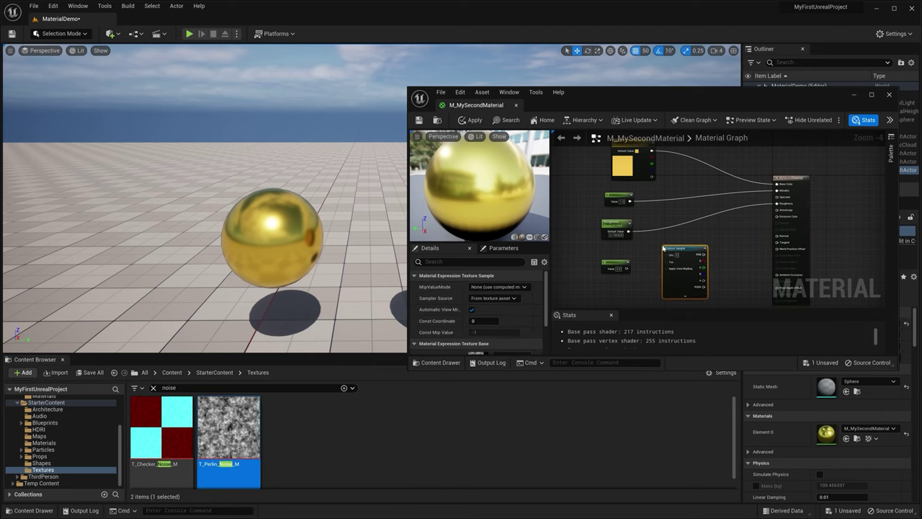
- Maximize the material editor, delete the unconnected 0 constant and place the Texture Sample below the Roughness parameter
{"action": "left_click", "coordinate": [870, 96]}
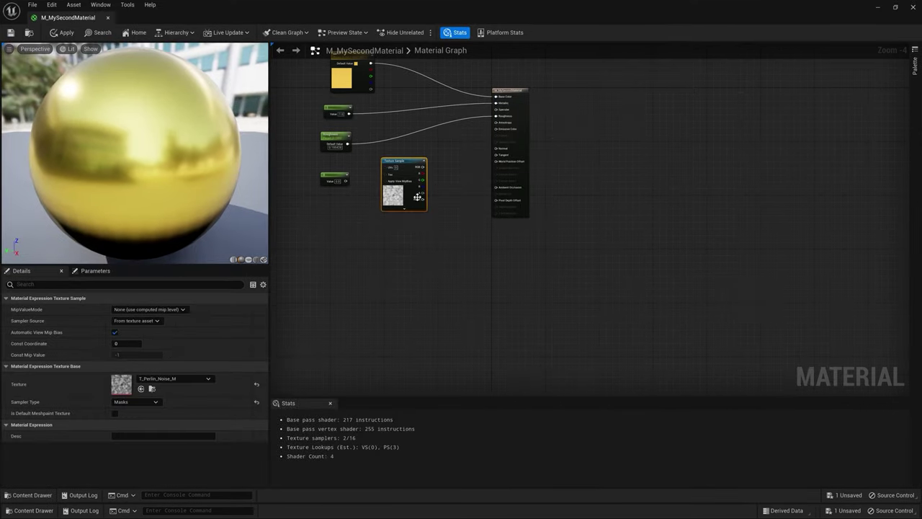
{"action": "scroll", "coordinate": [376, 262], "scroll_direction": "up", "scroll_amount": 5}
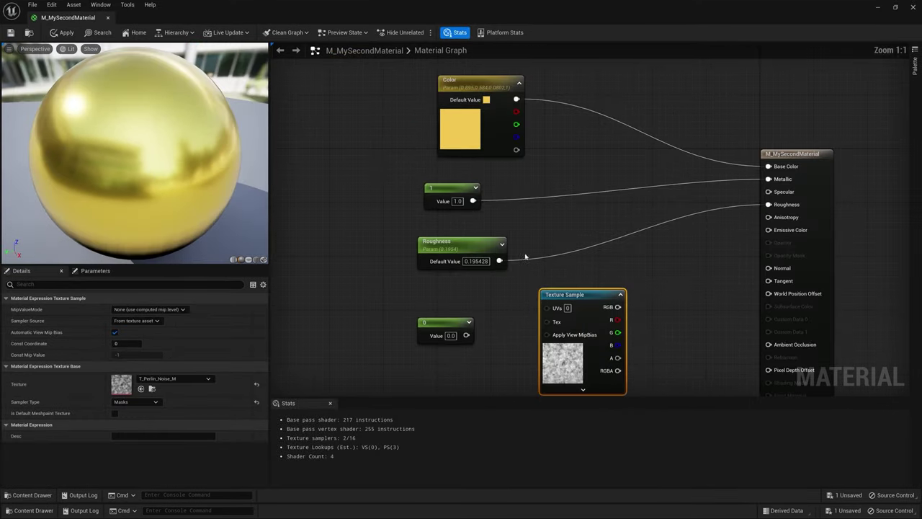
{"action": "right_click_drag", "start_coordinate": [675, 272], "coordinate": [736, 247]}
{"action": "left_click", "coordinate": [513, 317]}
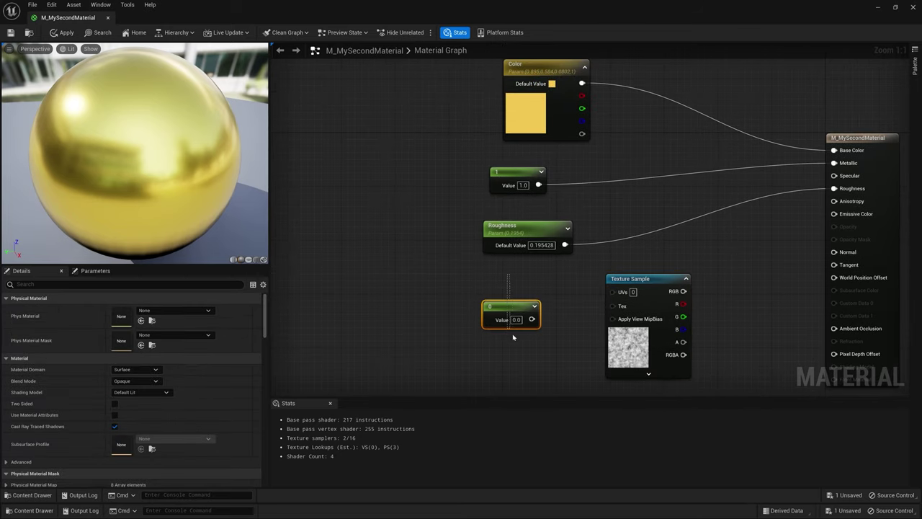
{"action": "key", "text": "Delete"}
{"action": "left_click_drag", "start_coordinate": [661, 278], "coordinate": [513, 292]}
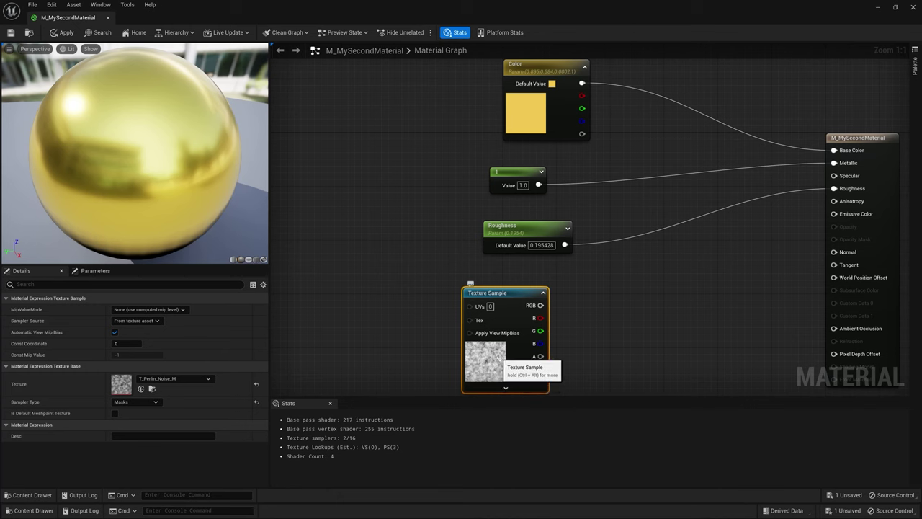
- Examine the T_Perlin_Noise_M texture by switching its red, green and blue channels off and on, then restore the editor to a smaller window
{"action": "double_click", "coordinate": [121, 384]}
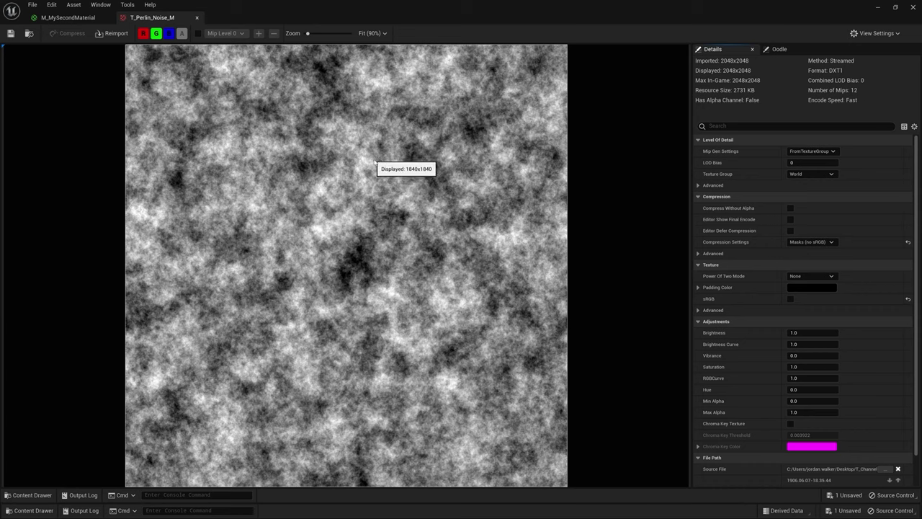
{"action": "left_click", "coordinate": [143, 34]}
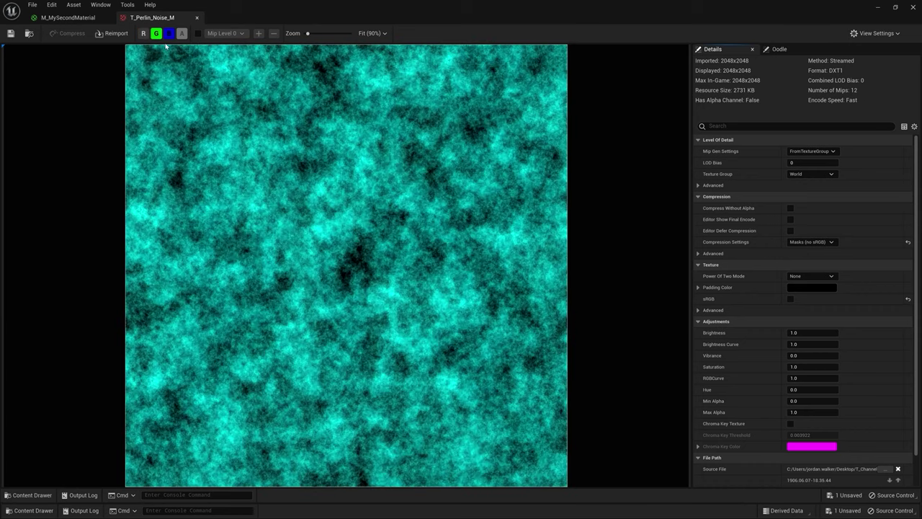
{"action": "left_click", "coordinate": [169, 34]}
{"action": "left_click", "coordinate": [143, 34]}
{"action": "left_click", "coordinate": [155, 34]}
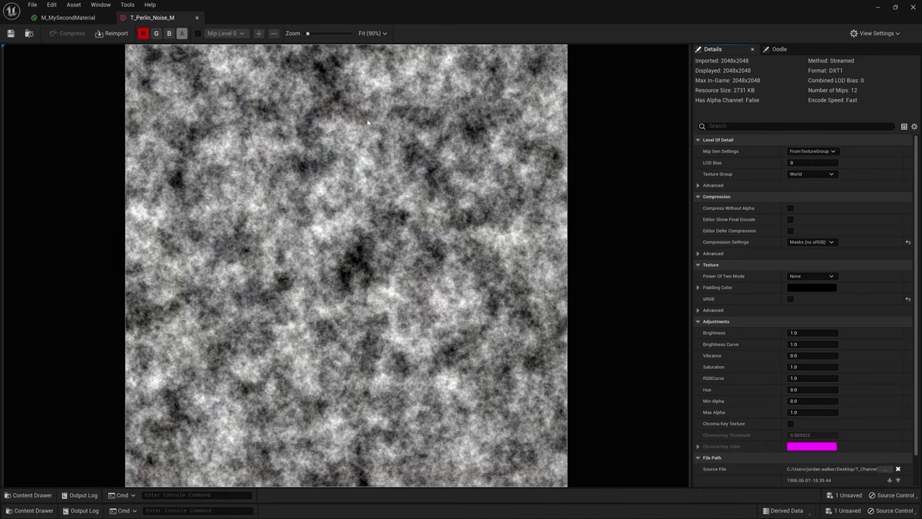
{"action": "left_click", "coordinate": [155, 34]}
{"action": "left_click", "coordinate": [143, 34]}
{"action": "left_click", "coordinate": [169, 34]}
{"action": "left_click", "coordinate": [156, 34]}
{"action": "left_click", "coordinate": [169, 34]}
{"action": "left_click", "coordinate": [144, 34]}
{"action": "left_click", "coordinate": [157, 34]}
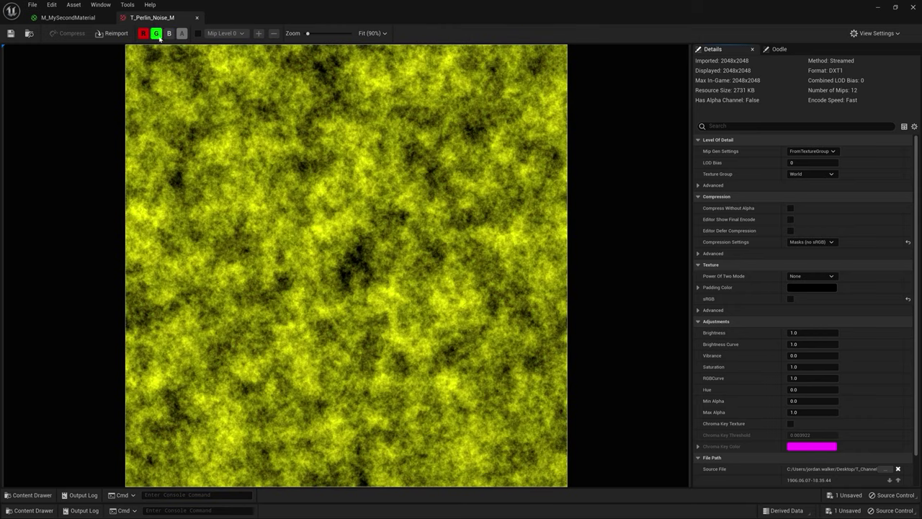
{"action": "left_click", "coordinate": [169, 34]}
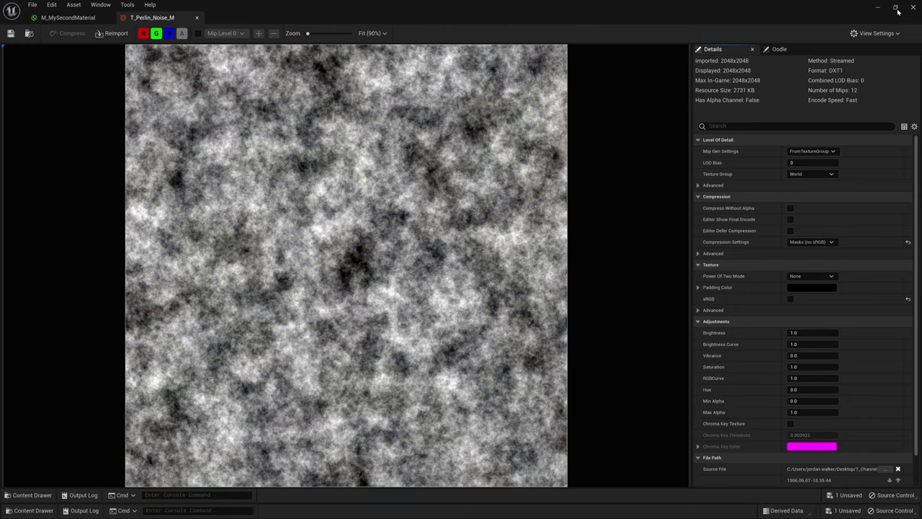
{"action": "left_click", "coordinate": [897, 8]}
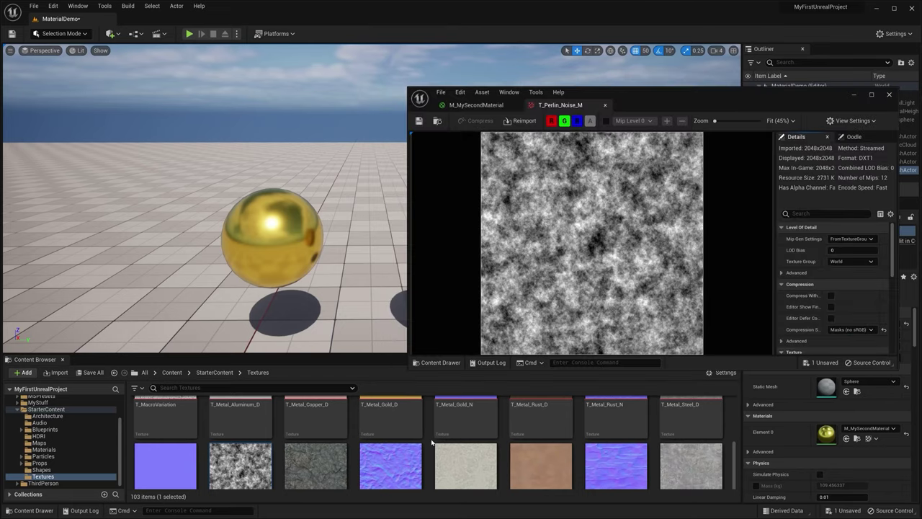
- Open the T_Lamp_M texture and examine its red, green and blue channels one at a time
{"action": "scroll", "coordinate": [482, 425], "scroll_direction": "up", "scroll_amount": 4}
{"action": "left_click", "coordinate": [482, 425]}
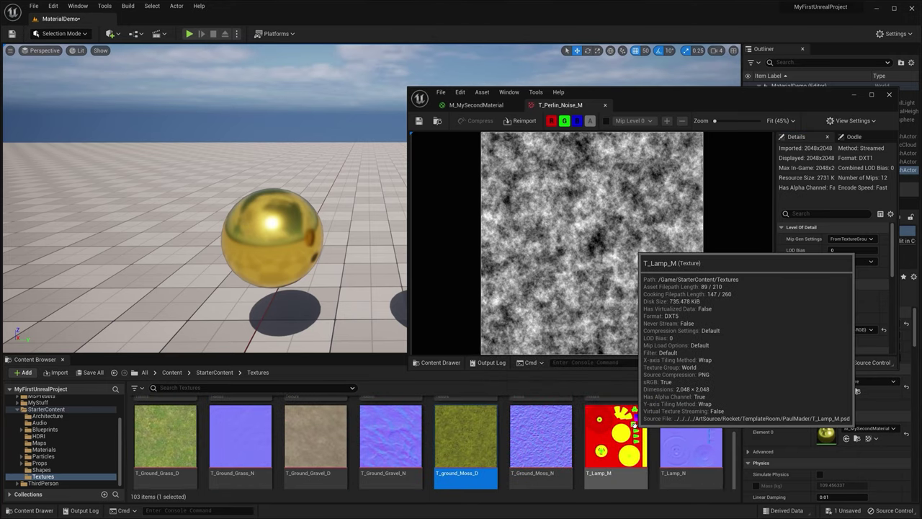
{"action": "double_click", "coordinate": [634, 424]}
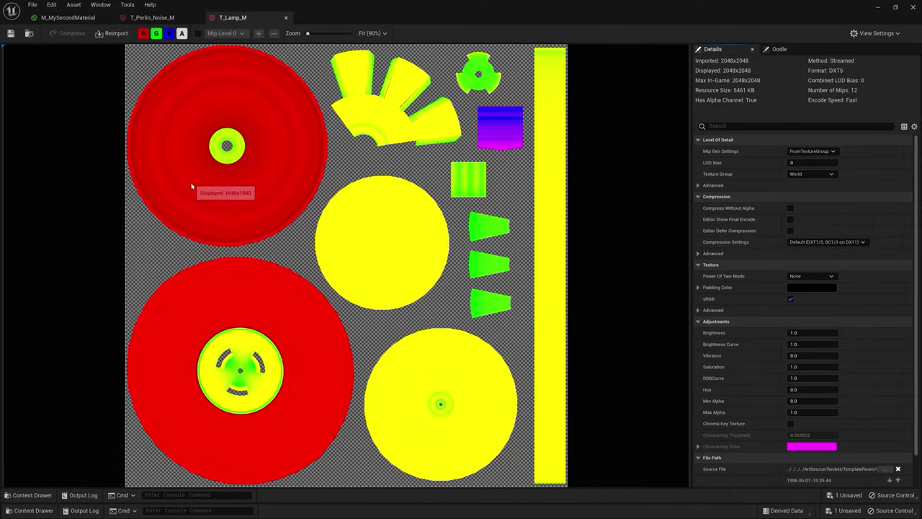
{"action": "left_click", "coordinate": [170, 34]}
{"action": "left_click", "coordinate": [156, 34]}
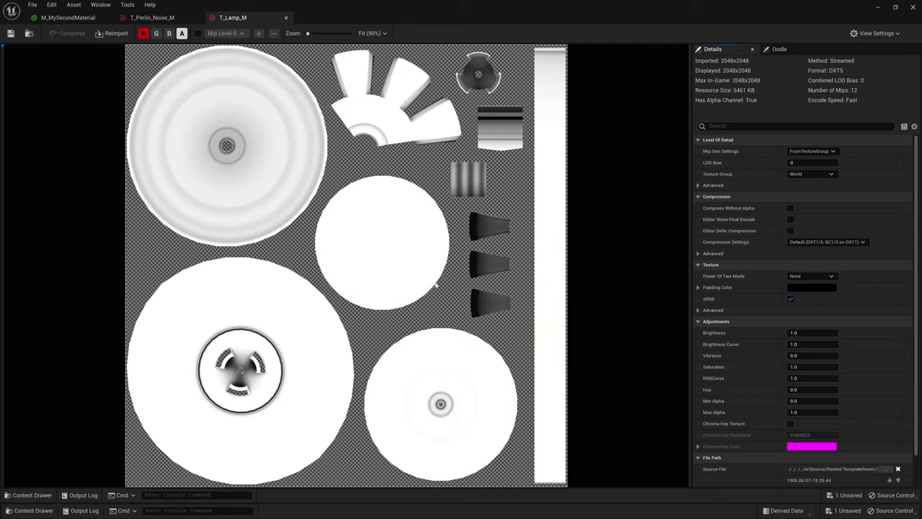
{"action": "left_click", "coordinate": [156, 34]}
{"action": "left_click", "coordinate": [143, 34]}
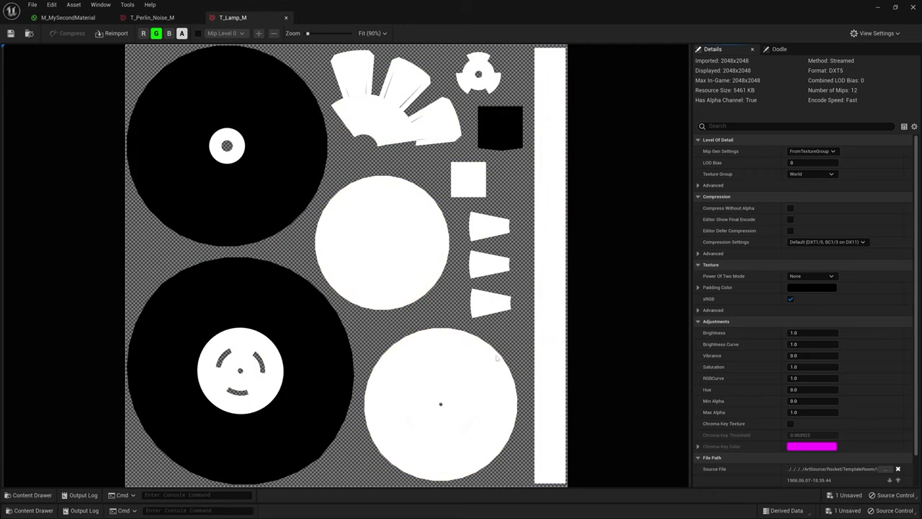
{"action": "left_click", "coordinate": [169, 34]}
{"action": "left_click", "coordinate": [157, 34]}
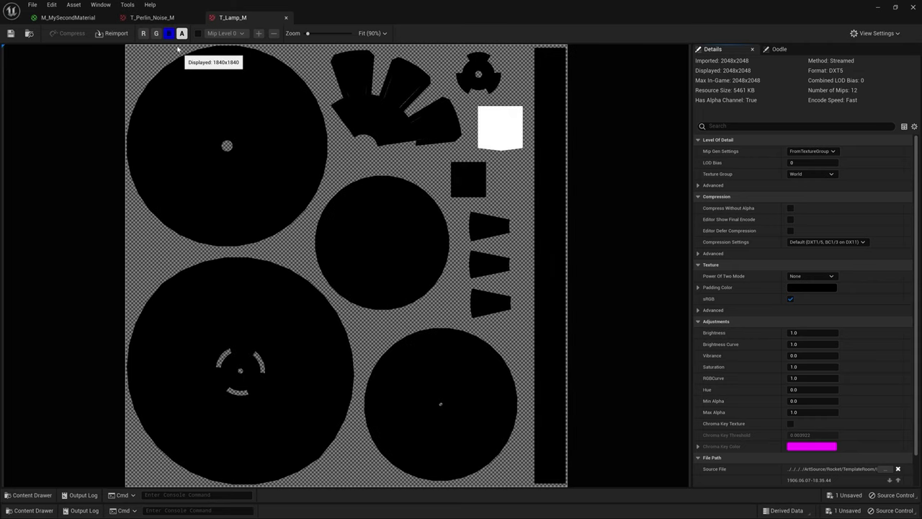
{"action": "left_click", "coordinate": [157, 34]}
{"action": "left_click", "coordinate": [143, 34]}
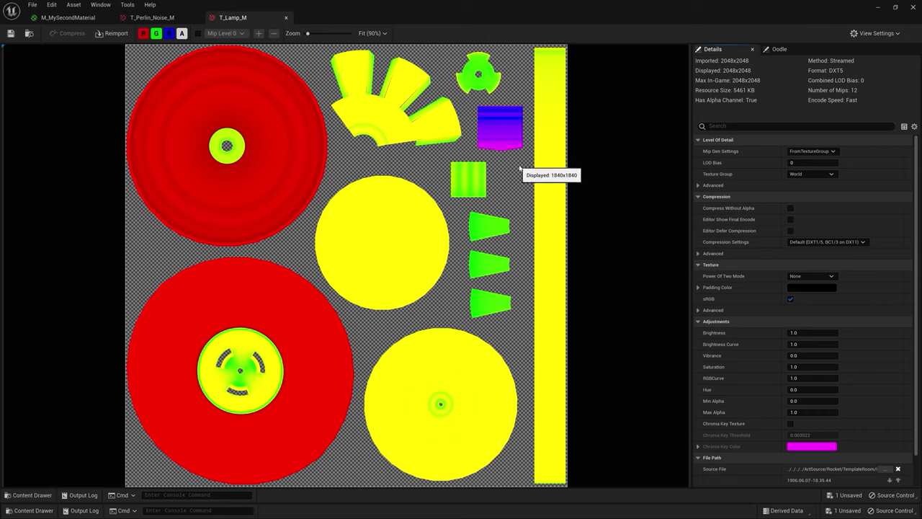
- Turn off T_Lamp_M's alpha channel, view its red and green channels alone, and close both open textures
{"action": "left_click", "coordinate": [182, 34]}
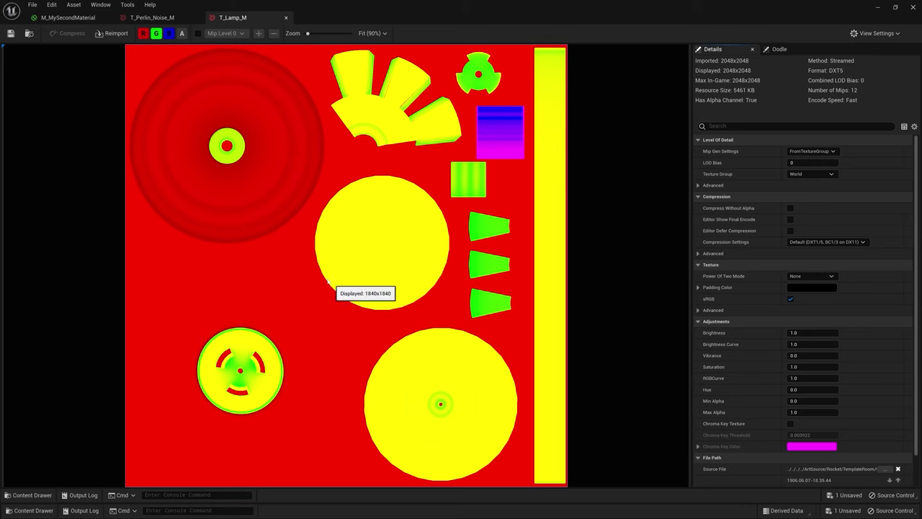
{"action": "left_click", "coordinate": [168, 34]}
{"action": "left_click", "coordinate": [156, 34]}
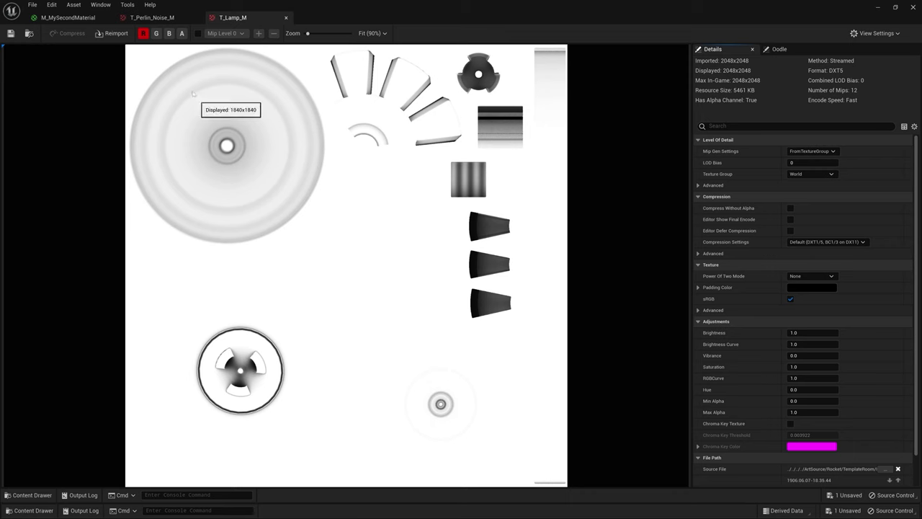
{"action": "left_click", "coordinate": [155, 34]}
{"action": "left_click", "coordinate": [143, 34]}
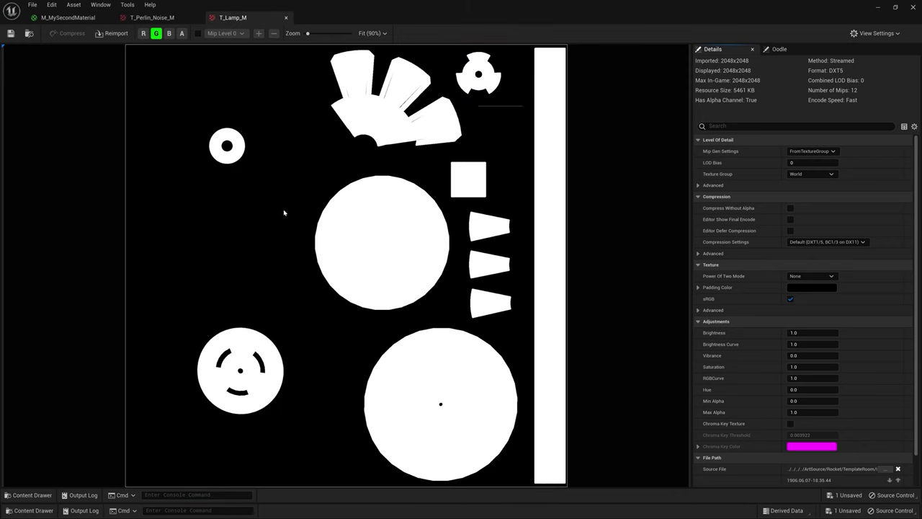
{"action": "left_click", "coordinate": [285, 19]}
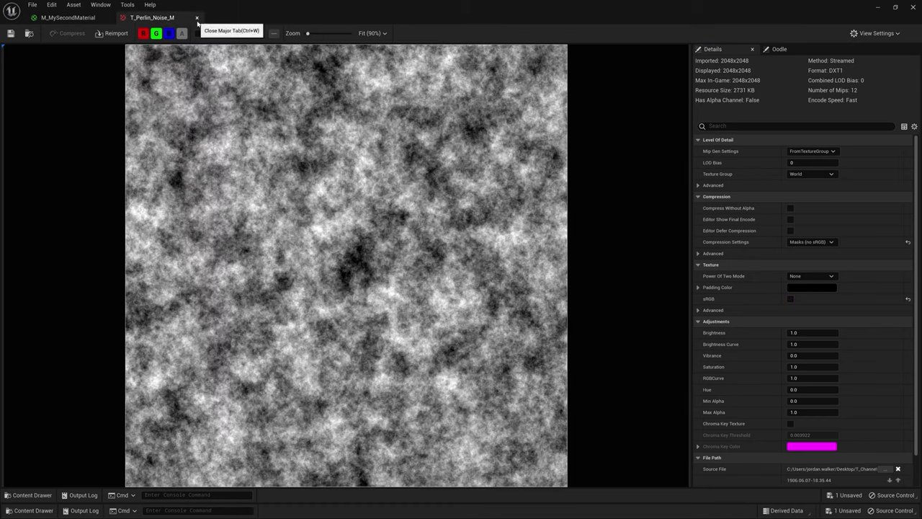
{"action": "left_click", "coordinate": [196, 18]}
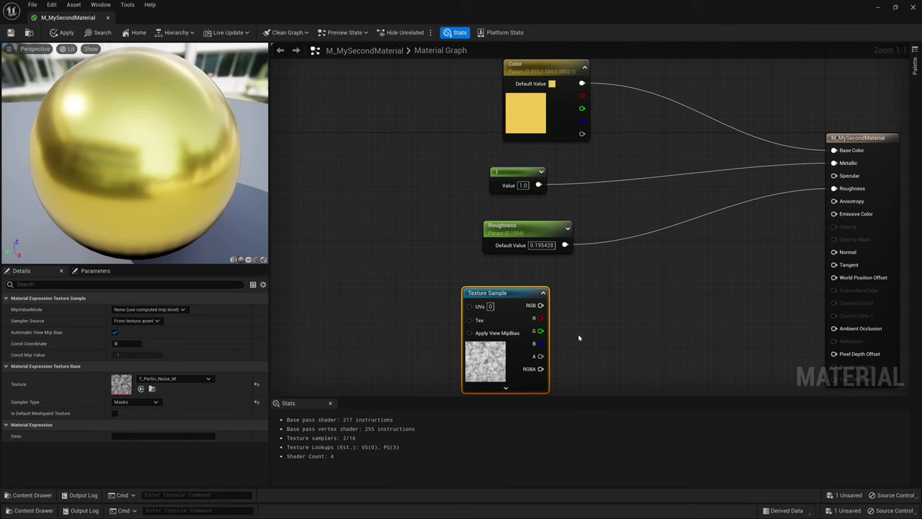
- Connect the Texture Sample's green output to the material's Roughness input and inspect the preview sphere from several angles
{"action": "left_click_drag", "start_coordinate": [540, 331], "coordinate": [834, 189]}
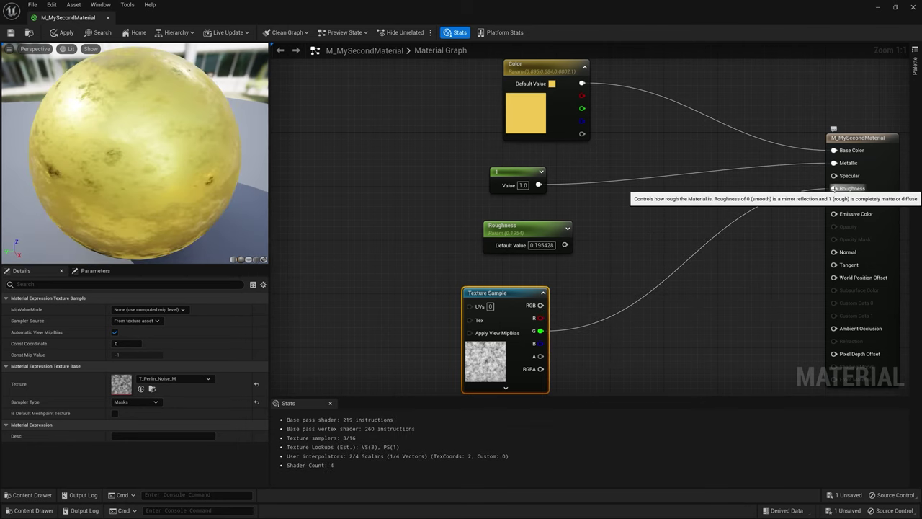
{"action": "left_click_drag", "start_coordinate": [136, 151], "coordinate": [223, 137]}
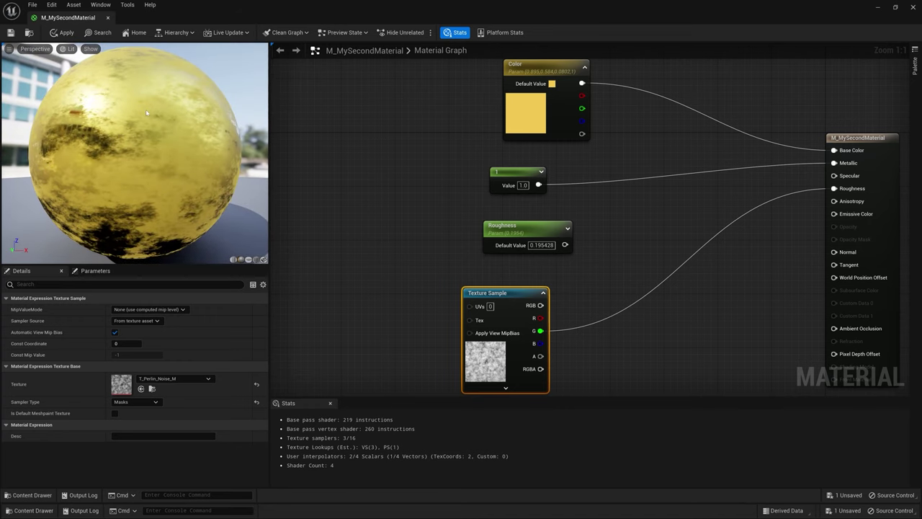
{"action": "left_click_drag", "start_coordinate": [147, 117], "coordinate": [131, 114]}
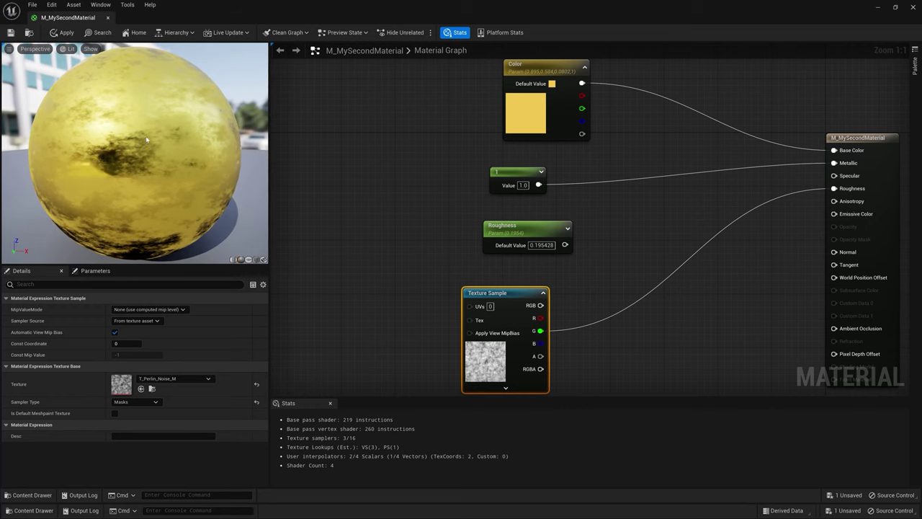
{"action": "left_click_drag", "start_coordinate": [133, 142], "coordinate": [133, 142]}
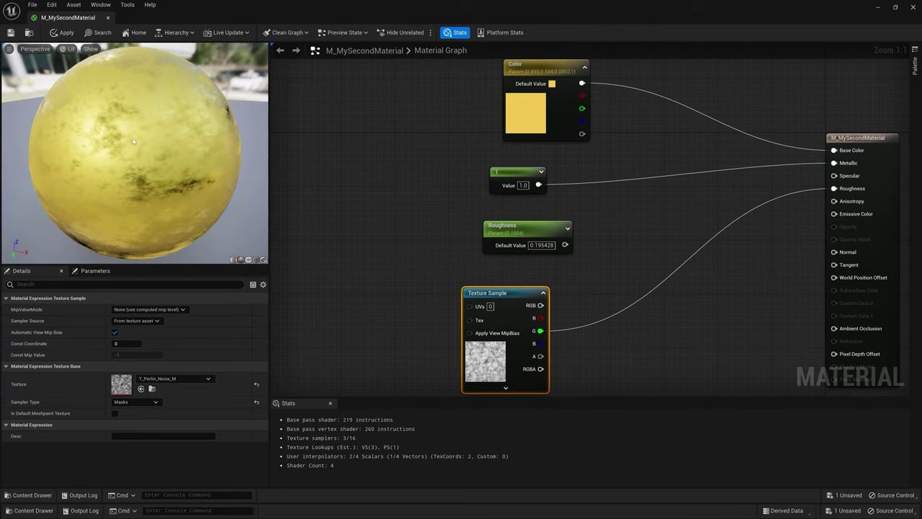
{"action": "left_click_drag", "start_coordinate": [133, 142], "coordinate": [235, 213]}
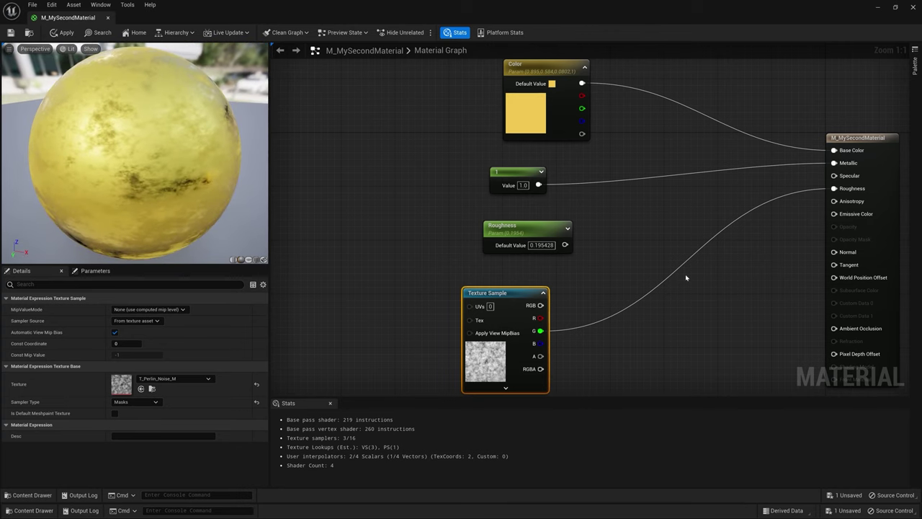
{"action": "left_click_drag", "start_coordinate": [146, 139], "coordinate": [152, 136]}
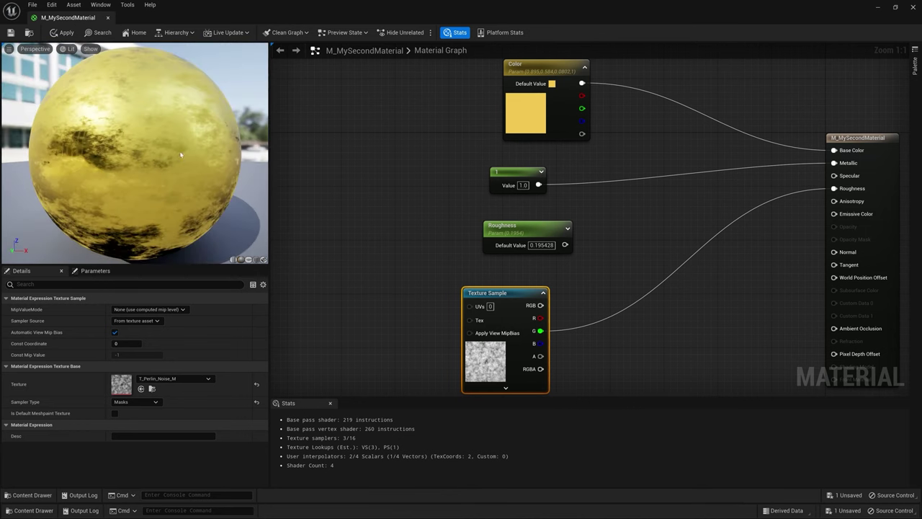
{"action": "left_click_drag", "start_coordinate": [205, 155], "coordinate": [127, 145]}
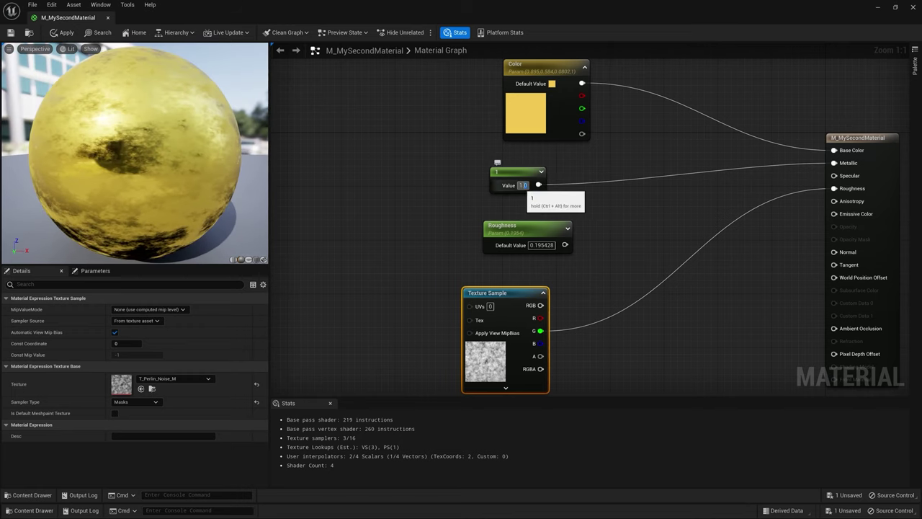
- Set the Metallic constant to 0, check the preview sphere, apply the material and close its editor
{"action": "left_click_drag", "start_coordinate": [513, 189], "coordinate": [494, 189]}
{"action": "left_click_drag", "start_coordinate": [136, 152], "coordinate": [168, 155]}
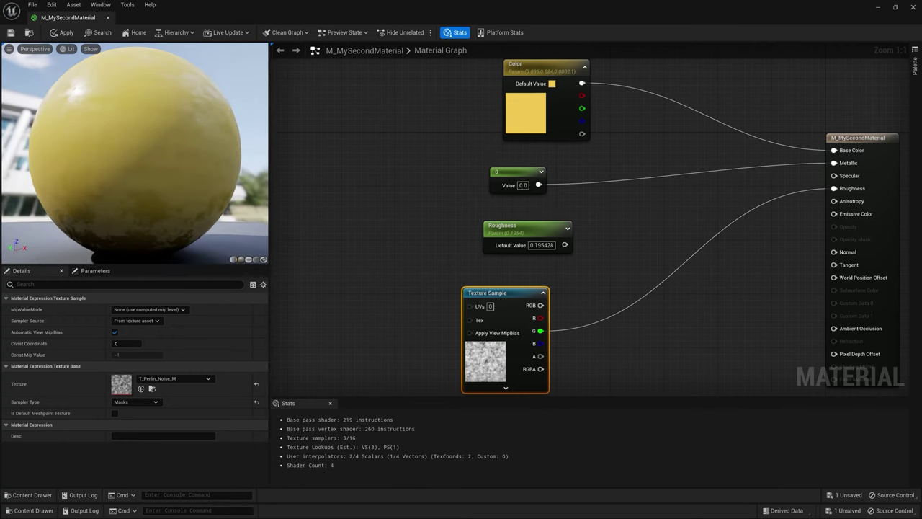
{"action": "left_click_drag", "start_coordinate": [89, 106], "coordinate": [170, 110]}
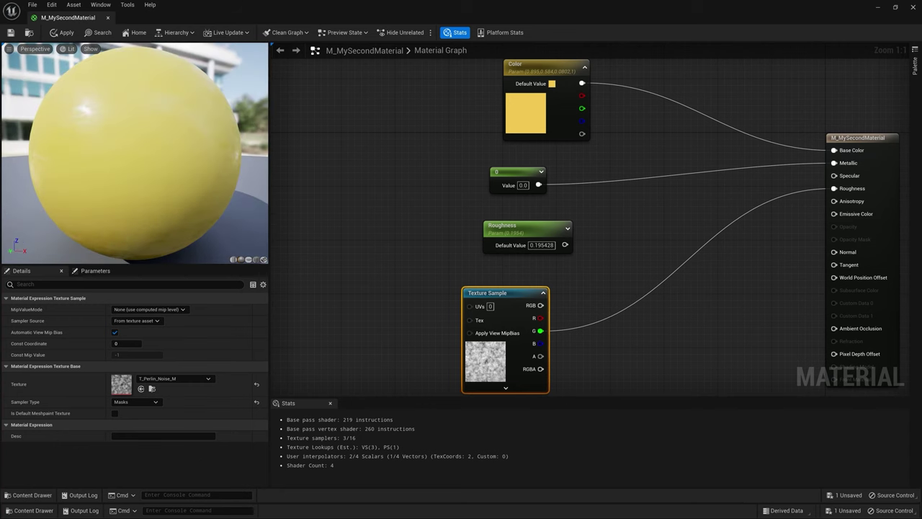
{"action": "left_click", "coordinate": [62, 32]}
{"action": "left_click", "coordinate": [912, 7]}
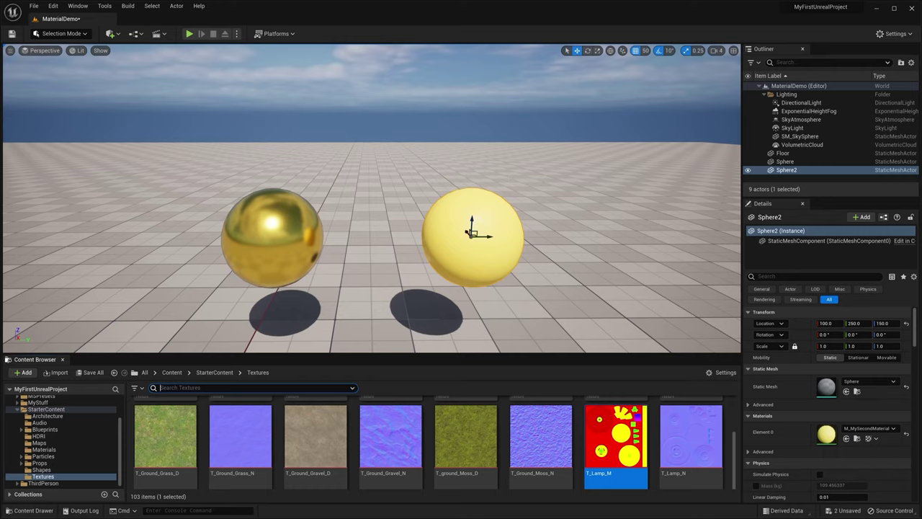
- Focus on Sphere2 in the level and inspect its surface from several angles
{"action": "key", "text": "f"}
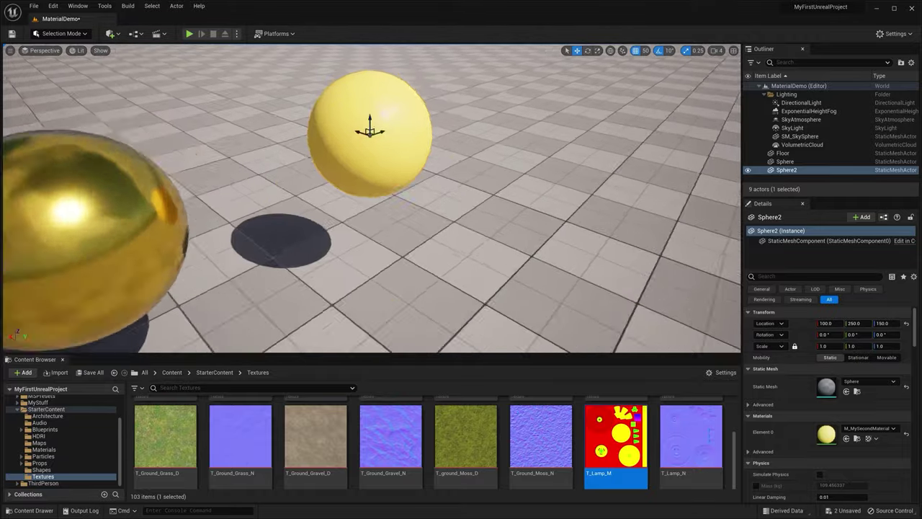
{"action": "right_click_drag", "start_coordinate": [371, 198], "coordinate": [346, 220]}
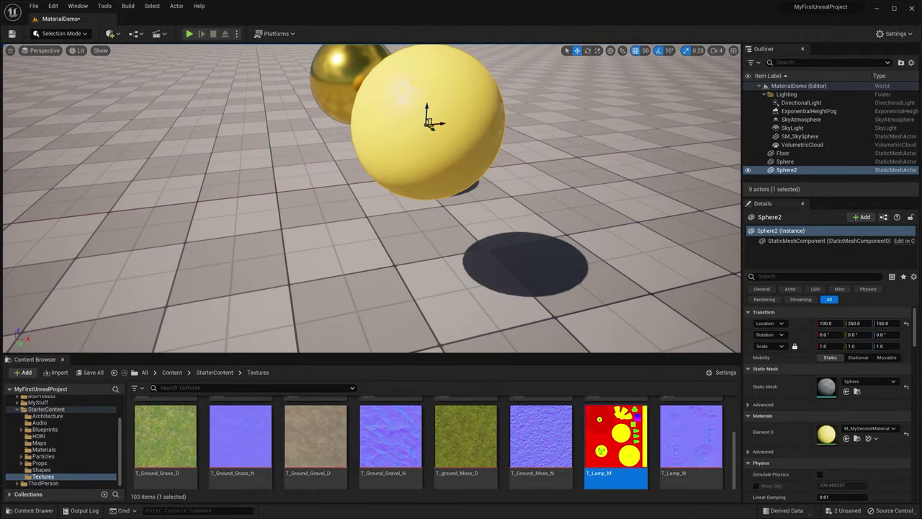
{"action": "right_click_drag", "start_coordinate": [573, 253], "coordinate": [457, 205]}
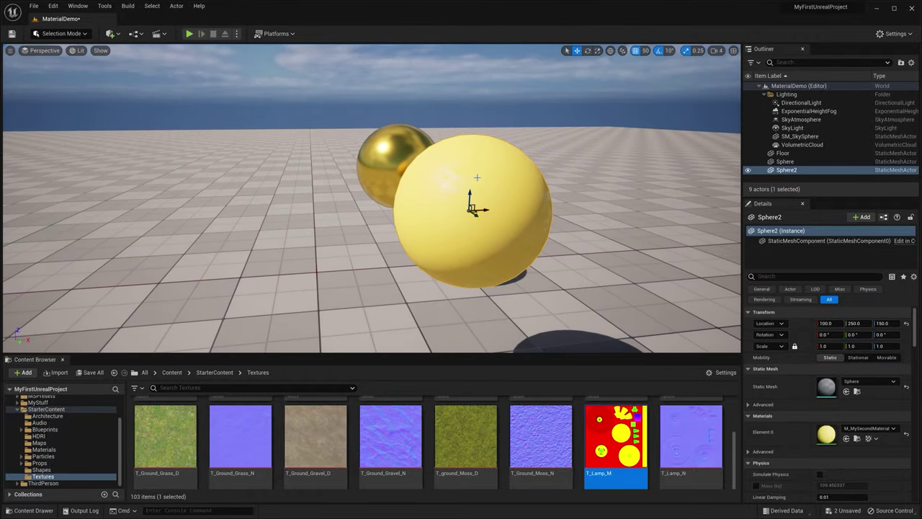
- Turn off Affects World for the DirectionalLight
{"action": "left_click", "coordinate": [801, 103]}
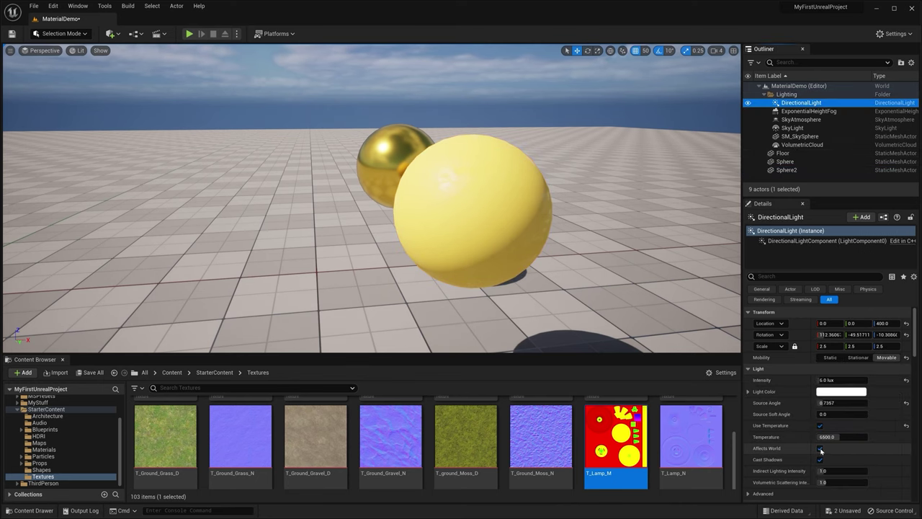
{"action": "left_click", "coordinate": [819, 448]}
{"action": "right_click_drag", "start_coordinate": [560, 341], "coordinate": [518, 331]}
- Place a point light near the spheres and set its intensity to about 2.7 cd
{"action": "left_click", "coordinate": [112, 33]}
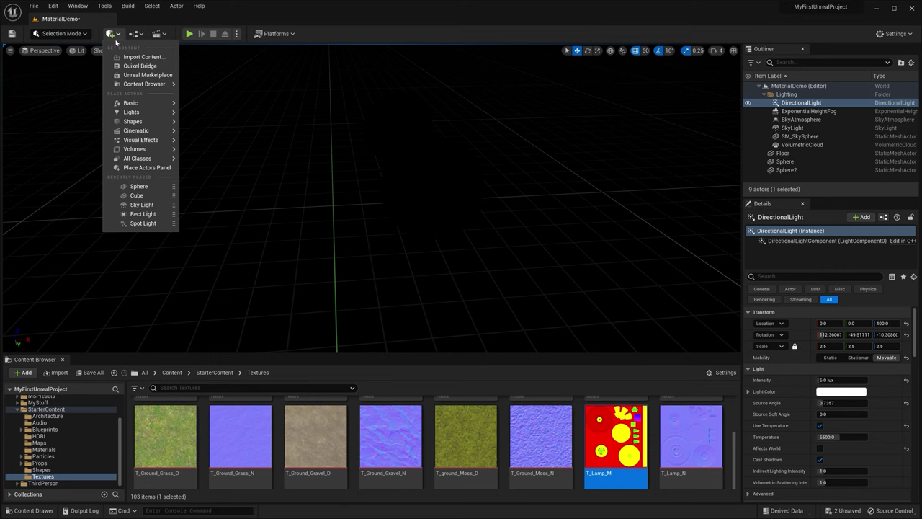
{"action": "mouse_move", "coordinate": [154, 117]}
{"action": "left_click", "coordinate": [220, 124]}
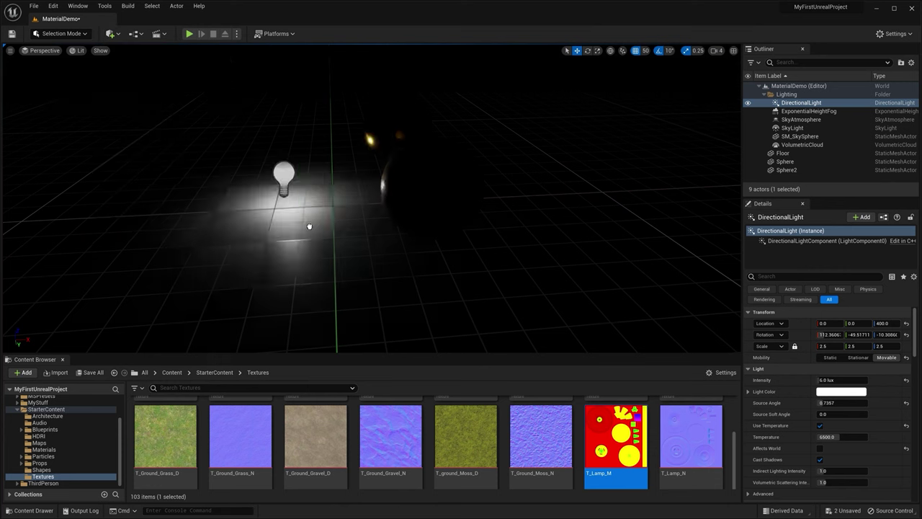
{"action": "left_click_drag", "start_coordinate": [325, 275], "coordinate": [321, 149]}
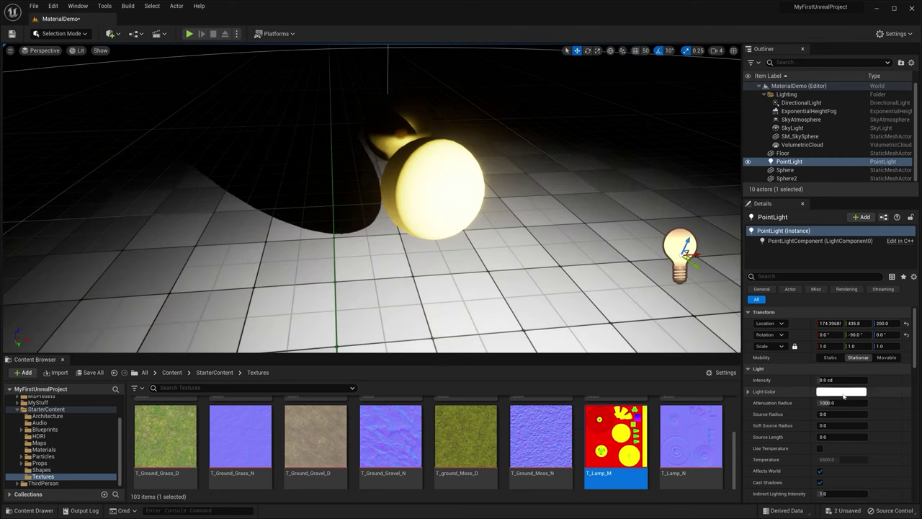
{"action": "mouse_move", "coordinate": [836, 380]}
{"action": "left_mouse_down"}
{"action": "mouse_move", "coordinate": [818, 380]}
{"action": "mouse_move", "coordinate": [836, 380]}
{"action": "left_mouse_up"}
- Move the point light to the opposite side of Sphere2, raise it to about Z 272, and inspect the sphere's reflections
{"action": "left_click_drag", "start_coordinate": [698, 269], "coordinate": [196, 311]}
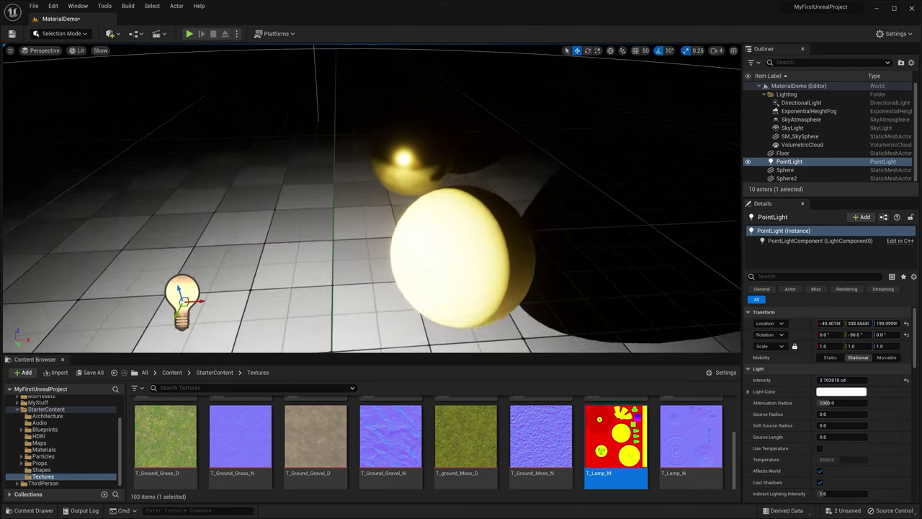
{"action": "scroll", "coordinate": [196, 311], "scroll_direction": "down", "scroll_amount": 3}
{"action": "left_click_drag", "start_coordinate": [274, 152], "coordinate": [266, 64]}
{"action": "right_click_drag", "start_coordinate": [476, 205], "coordinate": [499, 196]}
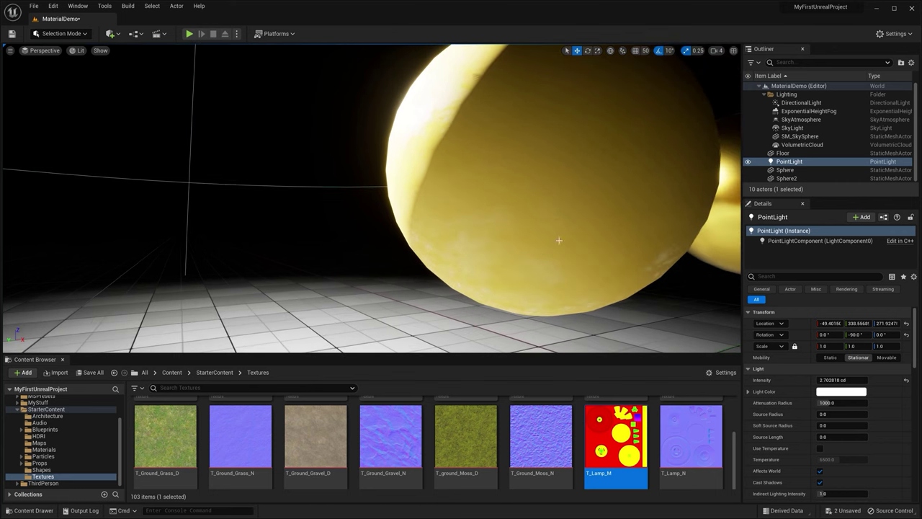
{"action": "right_click_drag", "start_coordinate": [534, 228], "coordinate": [479, 174]}
- Delete the point light and turn Affects World back on for the DirectionalLight
{"action": "key", "text": "Delete"}
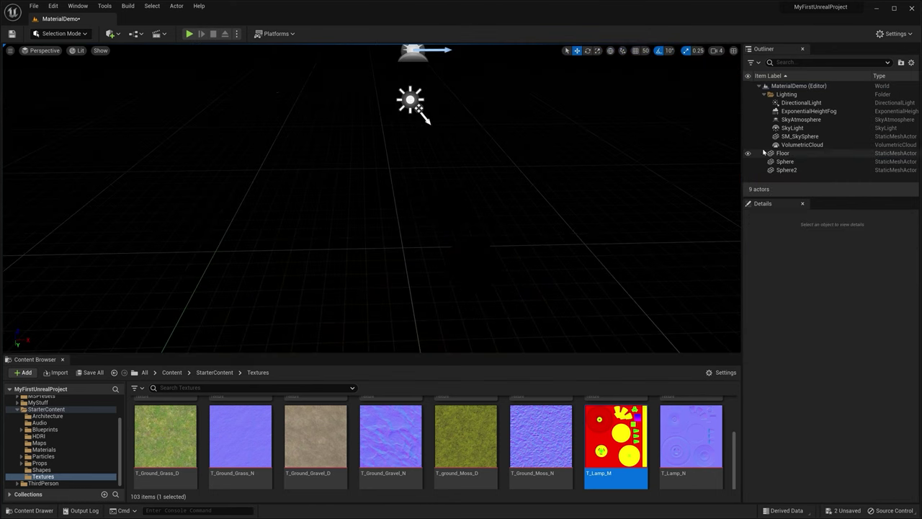
{"action": "left_click", "coordinate": [800, 103]}
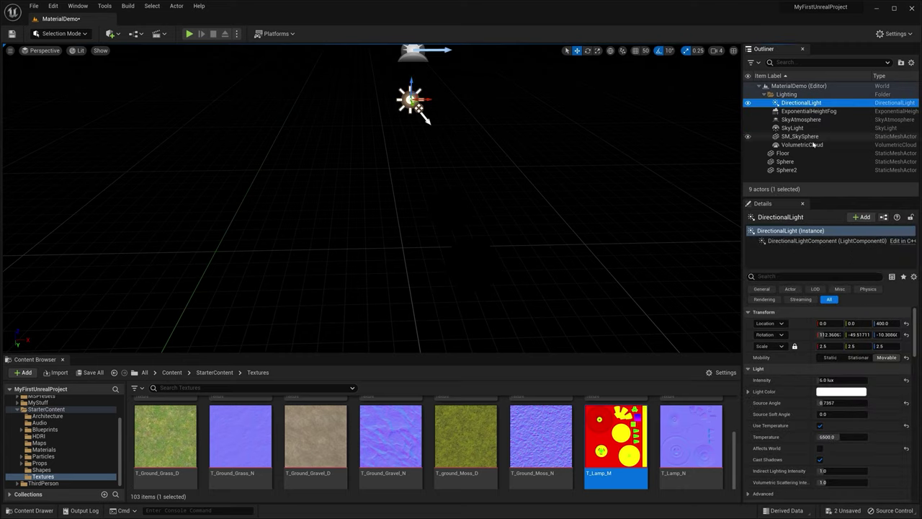
{"action": "left_click", "coordinate": [820, 448]}
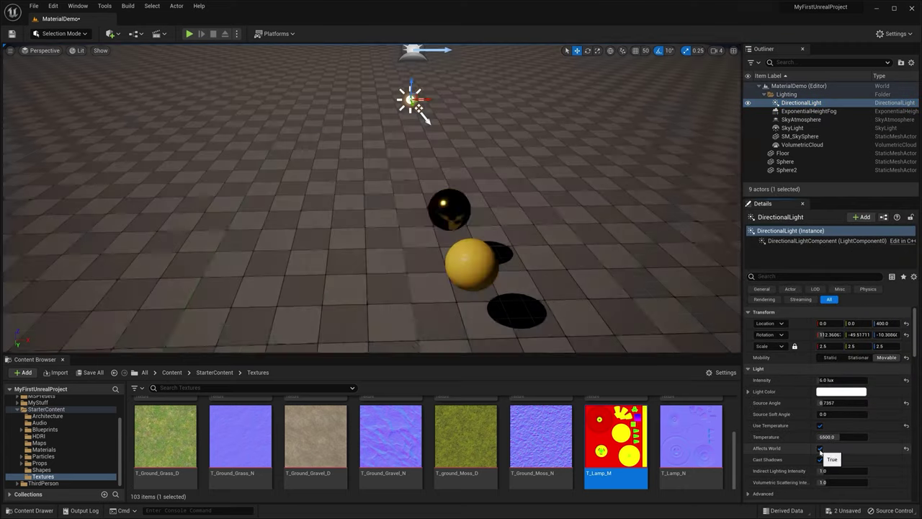
- Return to the M_MySecondMaterial graph and deselect the Texture Sample
{"action": "right_click_drag", "start_coordinate": [439, 229], "coordinate": [456, 212]}
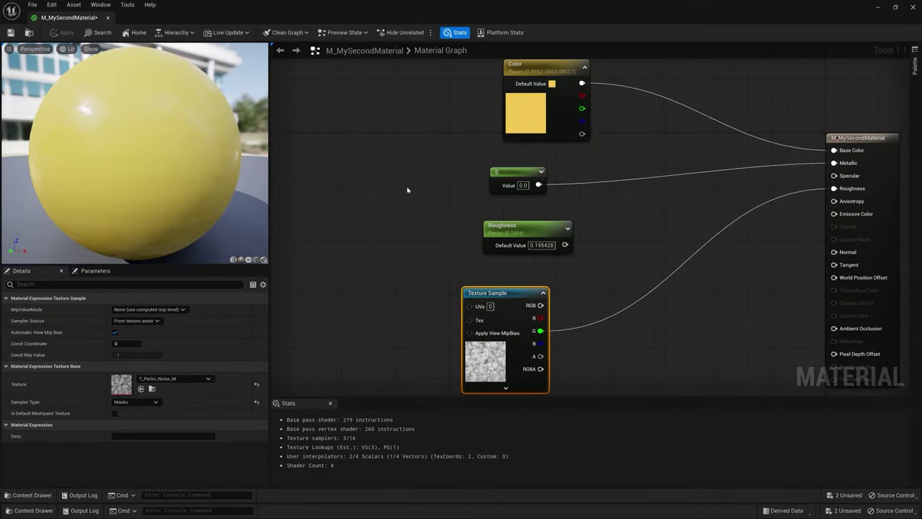
{"action": "left_click", "coordinate": [403, 188]}
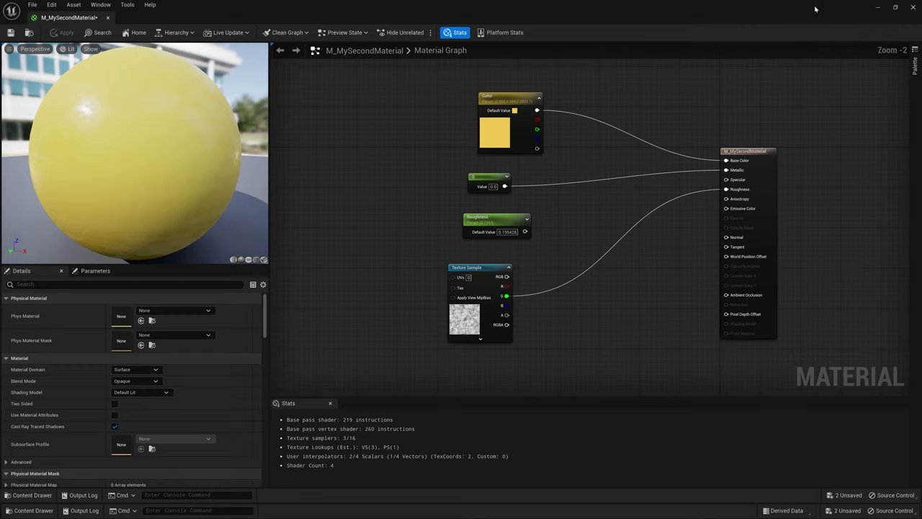
- Search the StarterContent textures for "grime" and add T_Concrete_Grime_D to the M_MySecondMaterial graph
{"action": "left_click", "coordinate": [897, 8]}
{"action": "left_click_drag", "start_coordinate": [648, 101], "coordinate": [461, 72]}
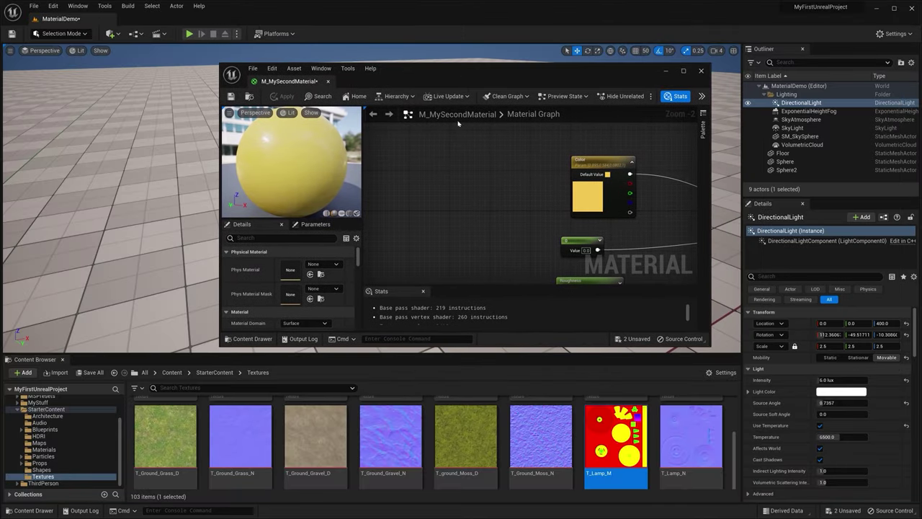
{"action": "right_click_drag", "start_coordinate": [459, 167], "coordinate": [419, 134]}
{"action": "scroll", "coordinate": [646, 439], "scroll_direction": "down", "scroll_amount": 10}
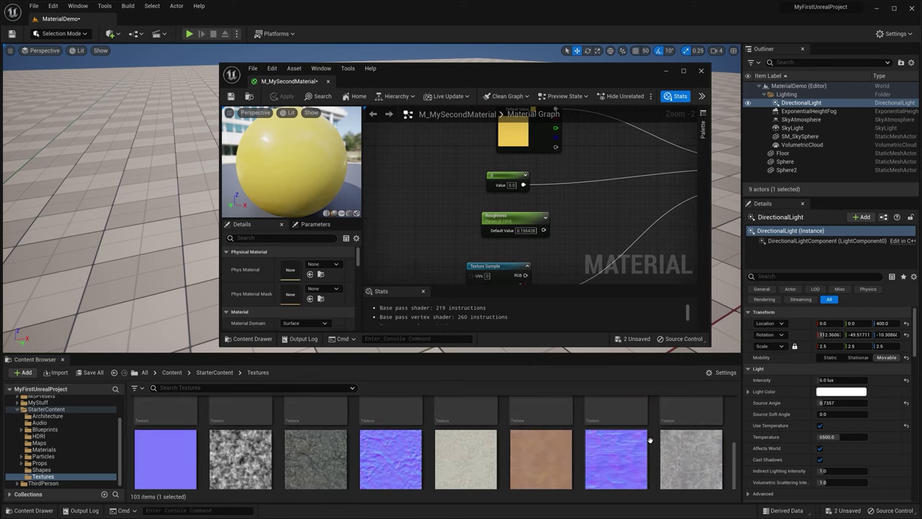
{"action": "scroll", "coordinate": [646, 439], "scroll_direction": "down", "scroll_amount": 3}
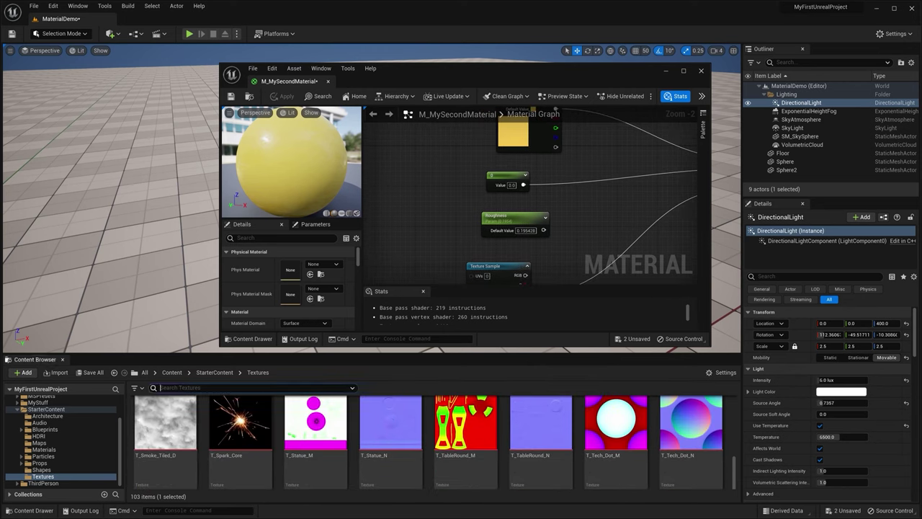
{"action": "type", "text": "me"}
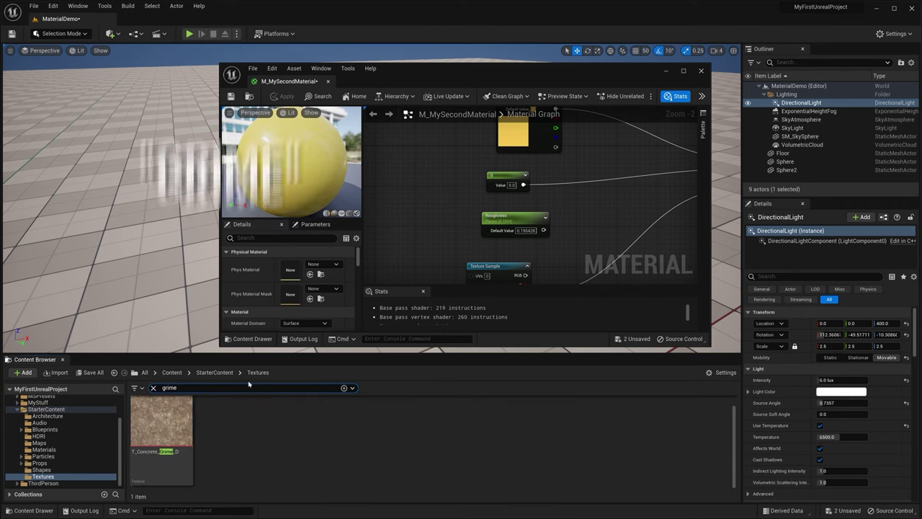
{"action": "left_click_drag", "start_coordinate": [156, 424], "coordinate": [420, 133]}
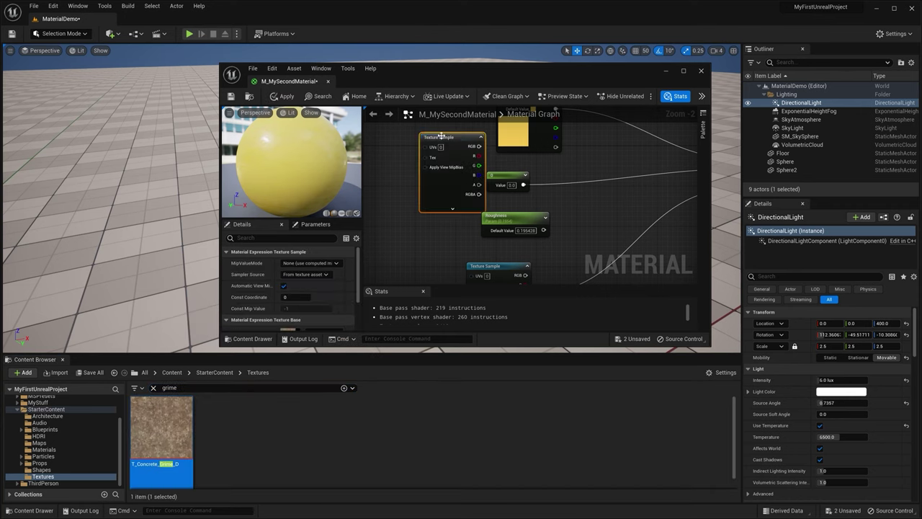
{"action": "right_click_drag", "start_coordinate": [584, 157], "coordinate": [516, 191]}
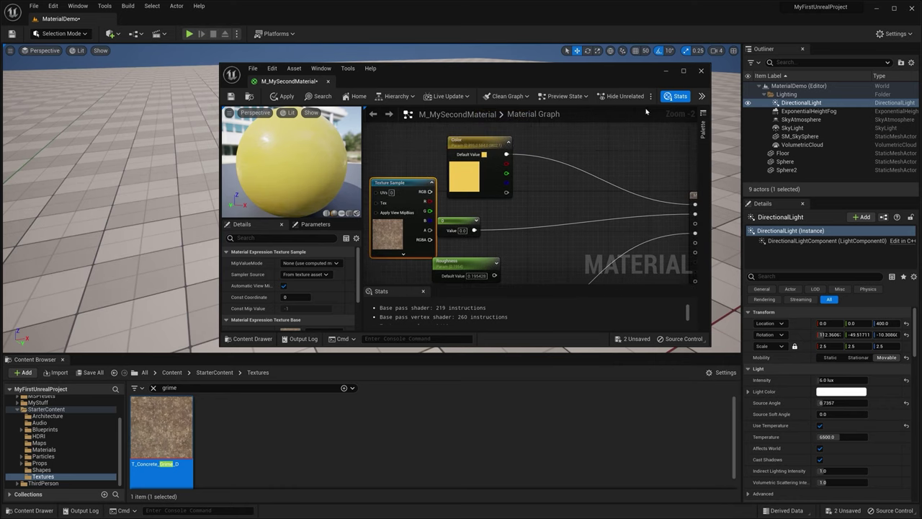
- Feed the grime texture's RGB into Base Color, move the disconnected Color parameter aside, and inspect the material preview
{"action": "left_click", "coordinate": [683, 70]}
{"action": "left_click_drag", "start_coordinate": [337, 128], "coordinate": [602, 140]}
{"action": "right_click_drag", "start_coordinate": [470, 163], "coordinate": [662, 269]}
{"action": "left_click_drag", "start_coordinate": [497, 229], "coordinate": [574, 93]}
{"action": "left_click_drag", "start_coordinate": [558, 182], "coordinate": [397, 172]}
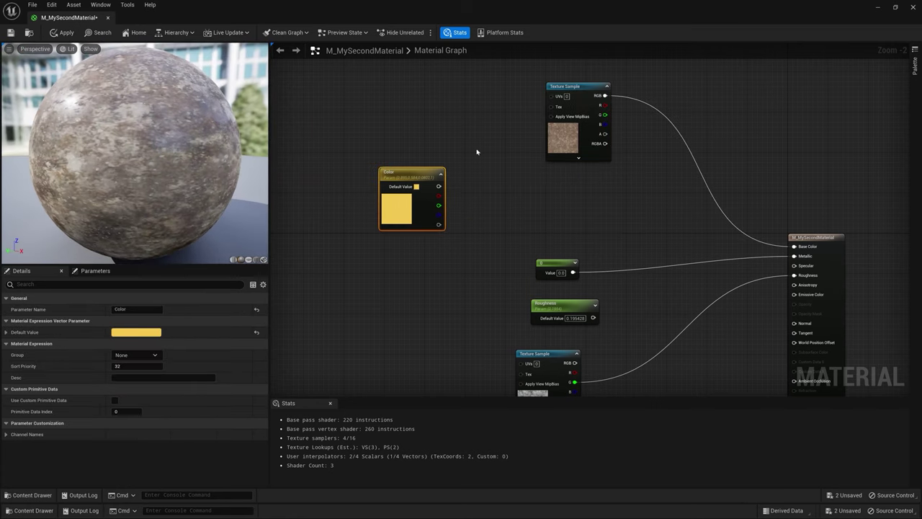
{"action": "left_click_drag", "start_coordinate": [144, 152], "coordinate": [292, 200]}
{"action": "left_click_drag", "start_coordinate": [418, 274], "coordinate": [418, 274]}
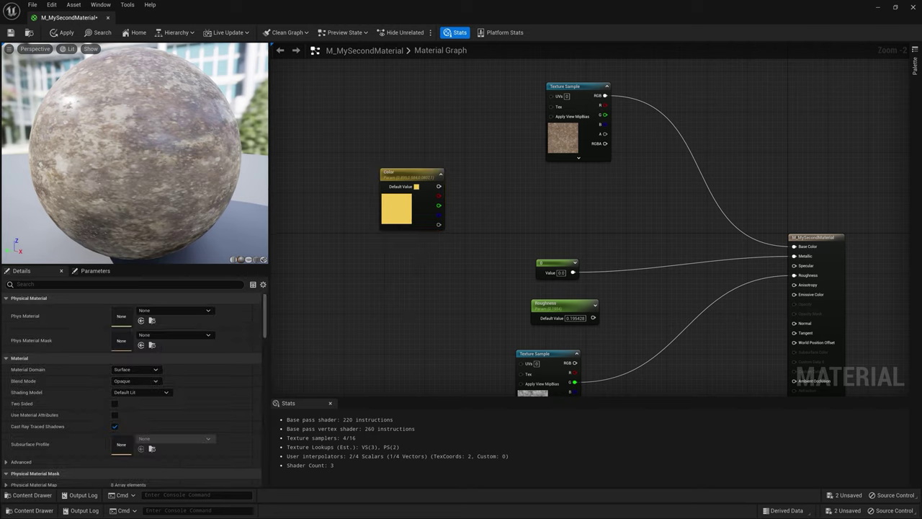
{"action": "right_click_drag", "start_coordinate": [418, 274], "coordinate": [401, 170]}
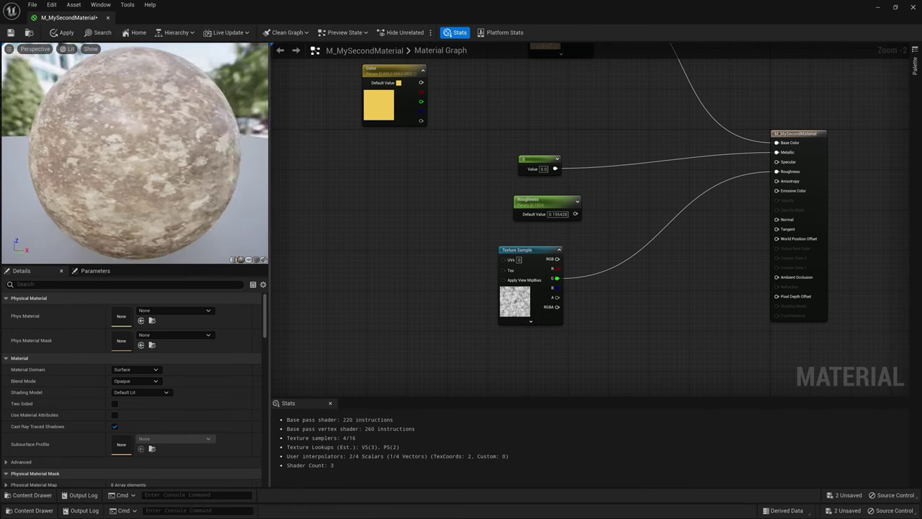
{"action": "mouse_move", "coordinate": [144, 151]}
{"action": "left_mouse_down"}
{"action": "mouse_move", "coordinate": [83, 152]}
{"action": "mouse_move", "coordinate": [134, 162]}
{"action": "mouse_move", "coordinate": [127, 188]}
{"action": "mouse_move", "coordinate": [131, 140]}
{"action": "left_mouse_up"}
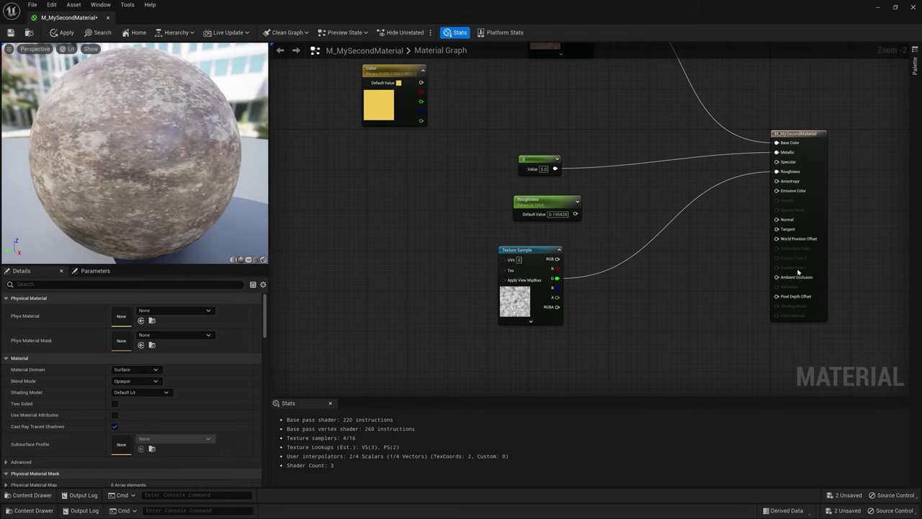
- Filter the StarterContent textures by "_N" and add T_Ground_Gravel_N to the M_MySecondMaterial graph
{"action": "left_click", "coordinate": [895, 10]}
{"action": "left_click", "coordinate": [471, 455]}
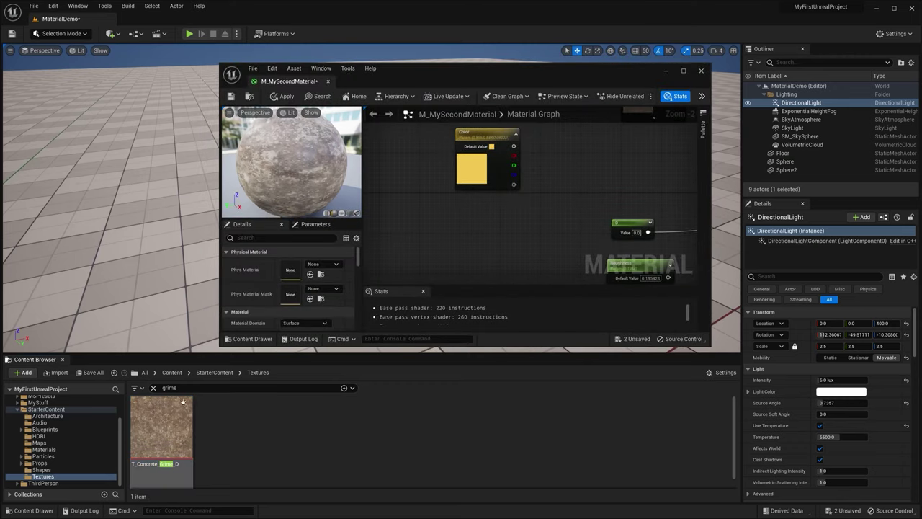
{"action": "left_click", "coordinate": [153, 389]}
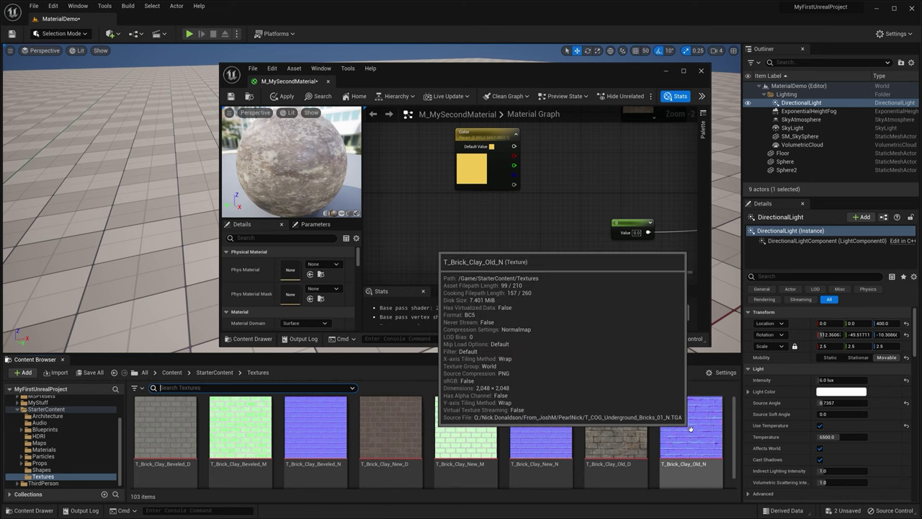
{"action": "mouse_move", "coordinate": [558, 409]}
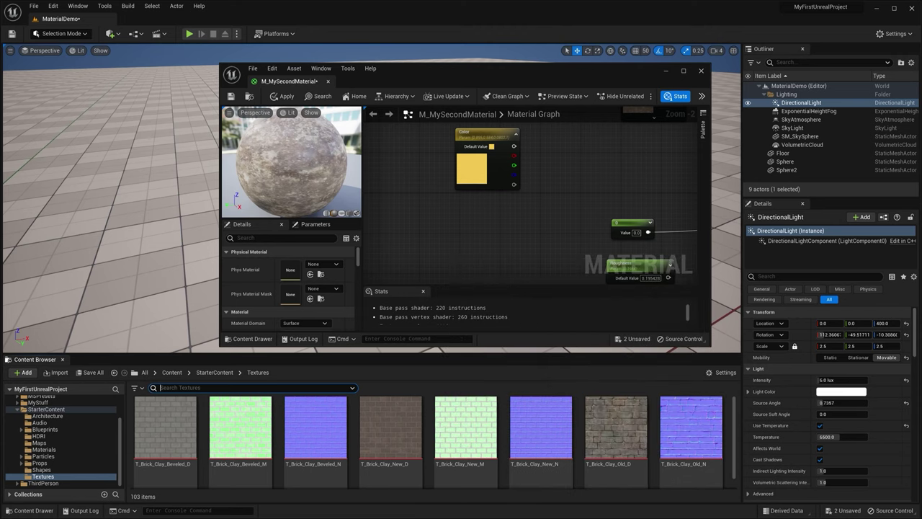
{"action": "type", "text": "_N"}
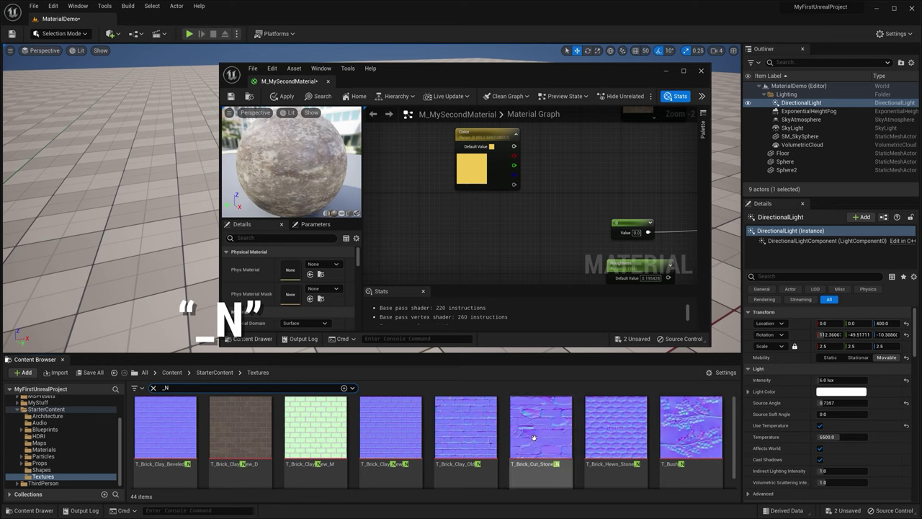
{"action": "scroll", "coordinate": [584, 423], "scroll_direction": "down", "scroll_amount": 2}
{"action": "scroll", "coordinate": [583, 423], "scroll_direction": "down", "scroll_amount": 2}
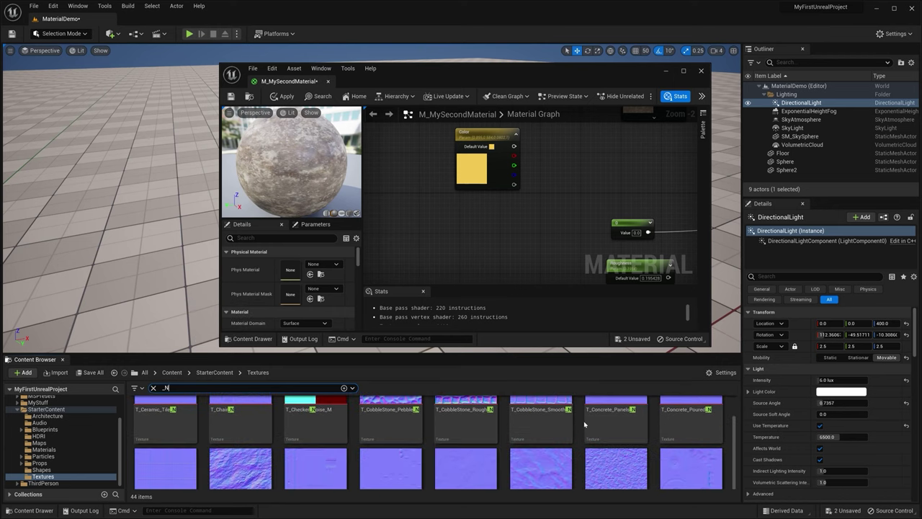
{"action": "scroll", "coordinate": [590, 423], "scroll_direction": "down", "scroll_amount": 3}
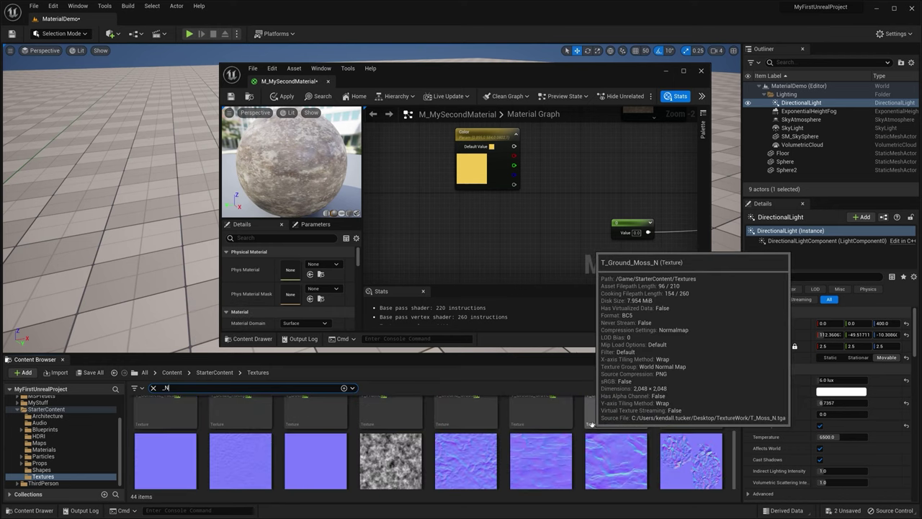
{"action": "scroll", "coordinate": [592, 424], "scroll_direction": "up", "scroll_amount": 3}
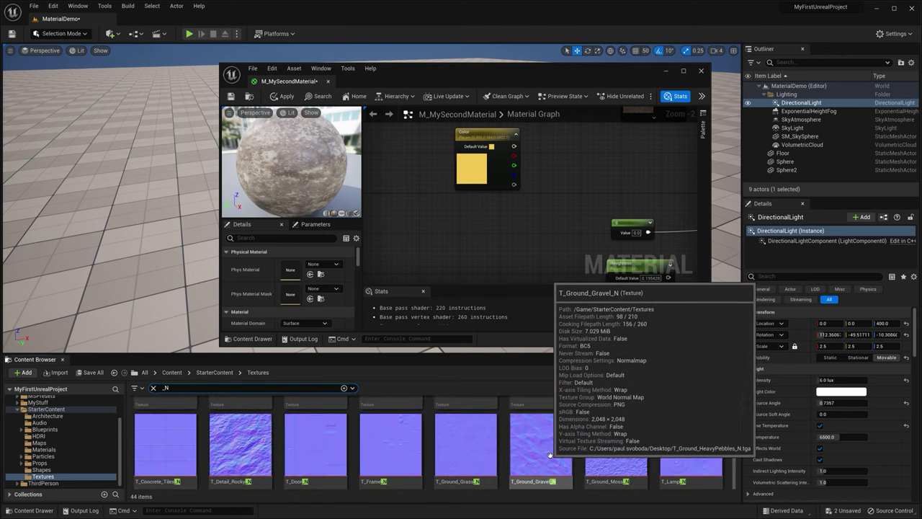
{"action": "left_click_drag", "start_coordinate": [547, 456], "coordinate": [497, 226]}
{"action": "right_click_drag", "start_coordinate": [570, 197], "coordinate": [461, 158]}
{"action": "left_click", "coordinate": [682, 70]}
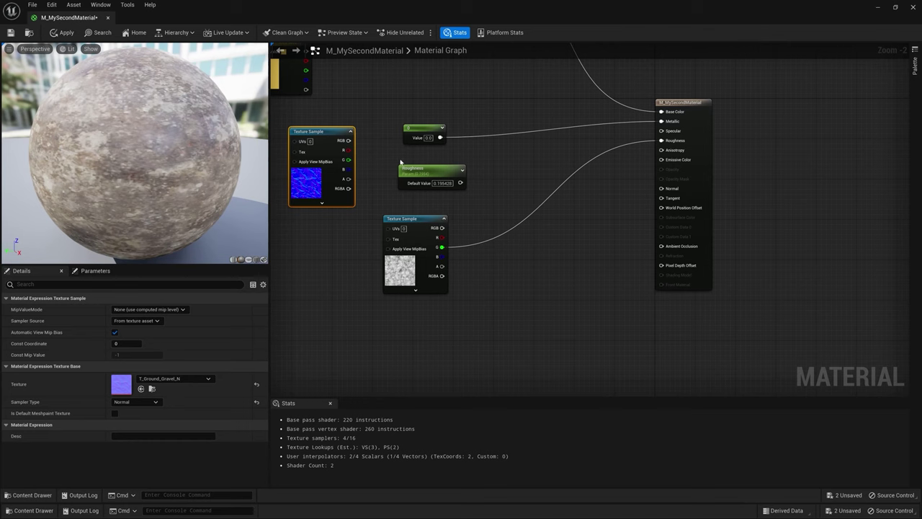
- Rearrange the Roughness and noise texture nodes and connect the T_Ground_Gravel_N sample's RGB output to the Normal input
{"action": "left_click_drag", "start_coordinate": [402, 172], "coordinate": [376, 75]}
{"action": "left_click_drag", "start_coordinate": [421, 228], "coordinate": [487, 159]}
{"action": "left_click_drag", "start_coordinate": [332, 152], "coordinate": [661, 188]}
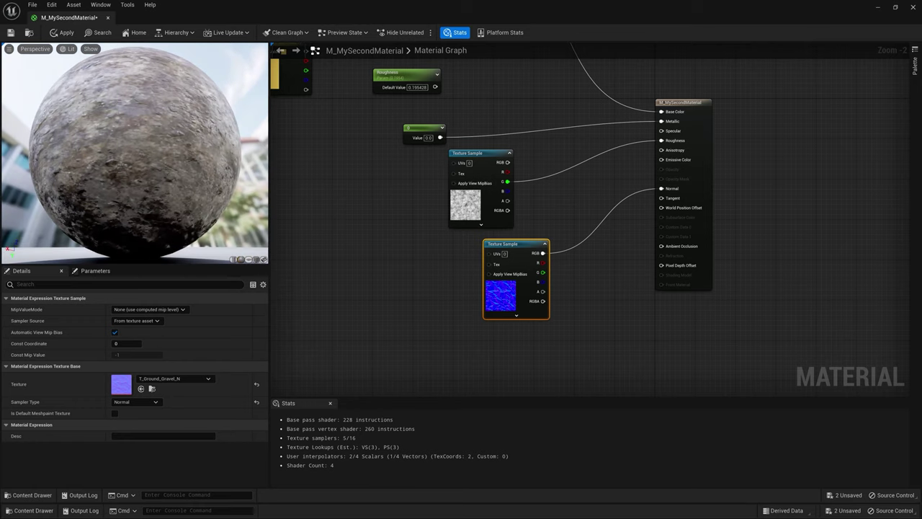
- Apply the M_MySecondMaterial changes and inspect Sphere2 up close in the level
{"action": "left_click", "coordinate": [62, 32]}
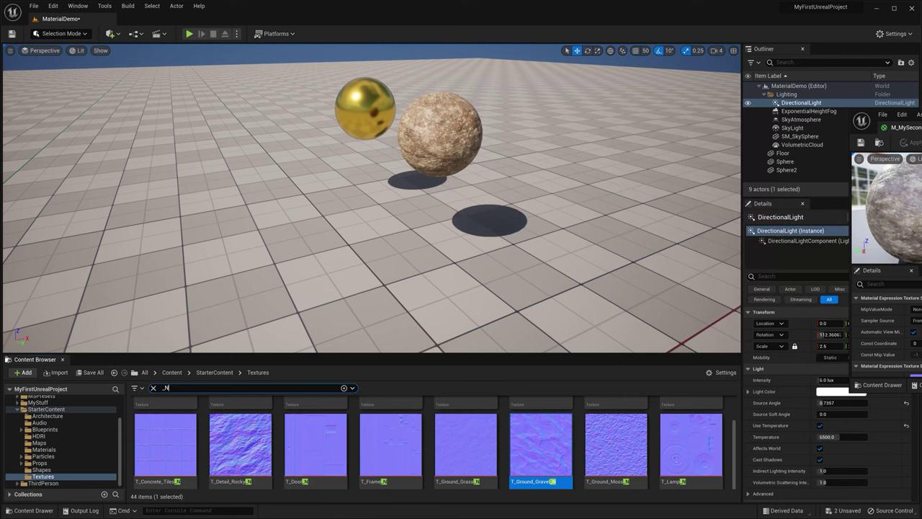
{"action": "right_click_drag", "start_coordinate": [371, 216], "coordinate": [373, 197]}
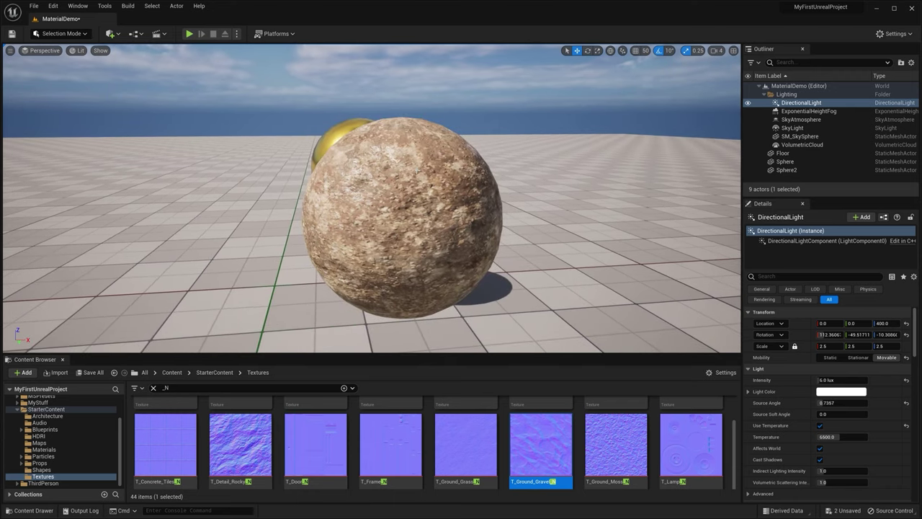
{"action": "right_click_drag", "start_coordinate": [457, 218], "coordinate": [439, 185]}
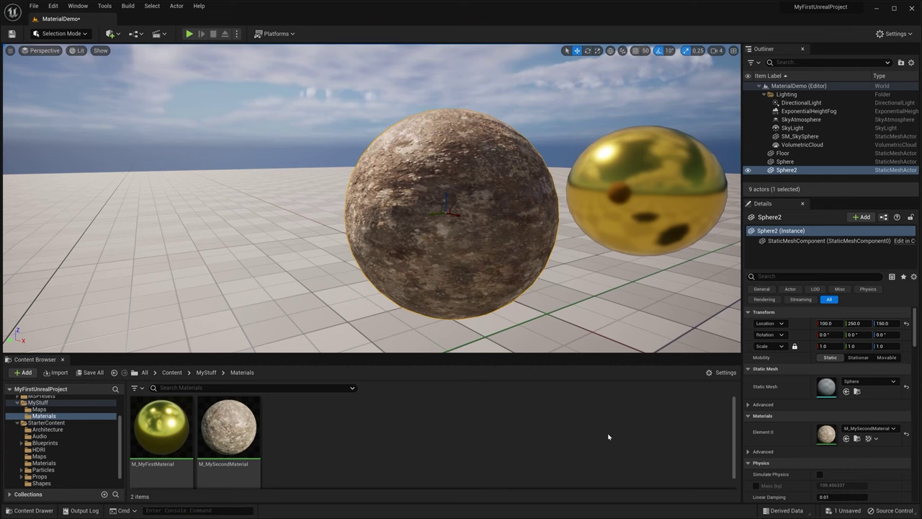
- Create a material named M_MyThirdMaterial in the MyStuff Materials folder and open it for editing
{"action": "right_click", "coordinate": [436, 441]}
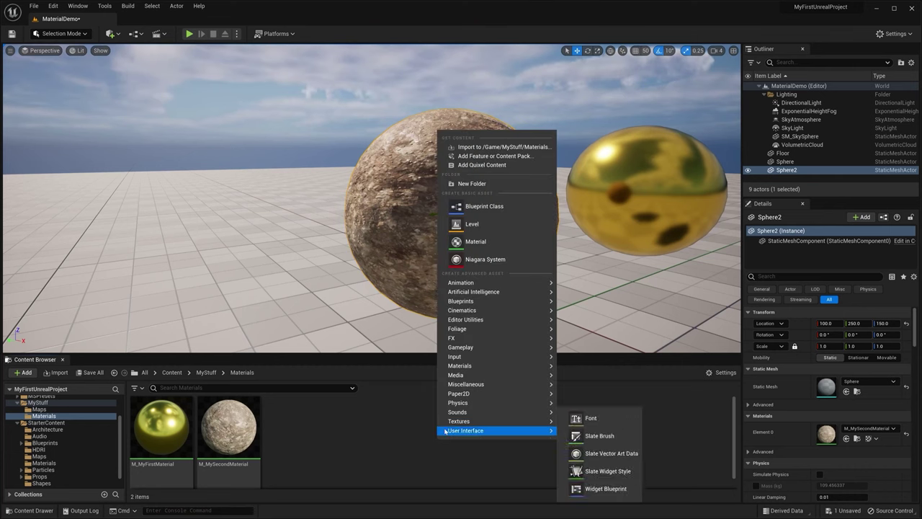
{"action": "left_click", "coordinate": [482, 243]}
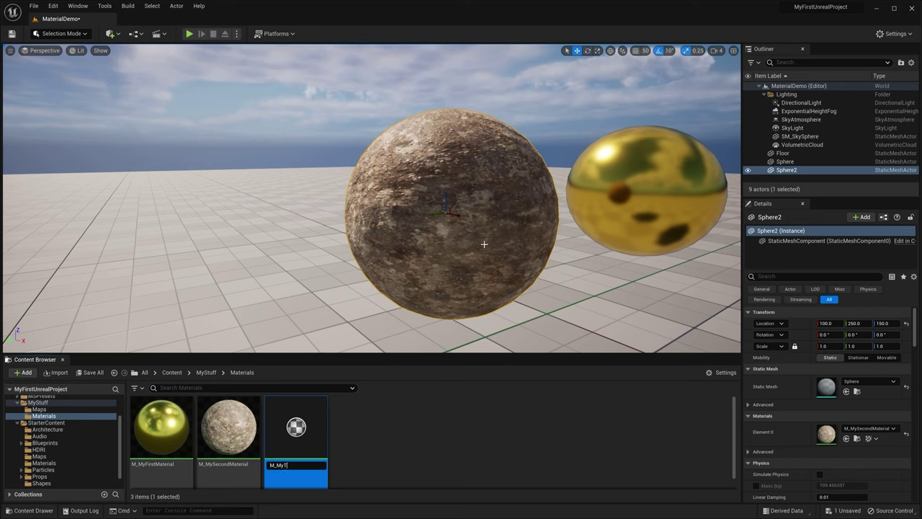
{"action": "type", "text": "M_MyThirdMaterial"}
{"action": "key", "text": "Return"}
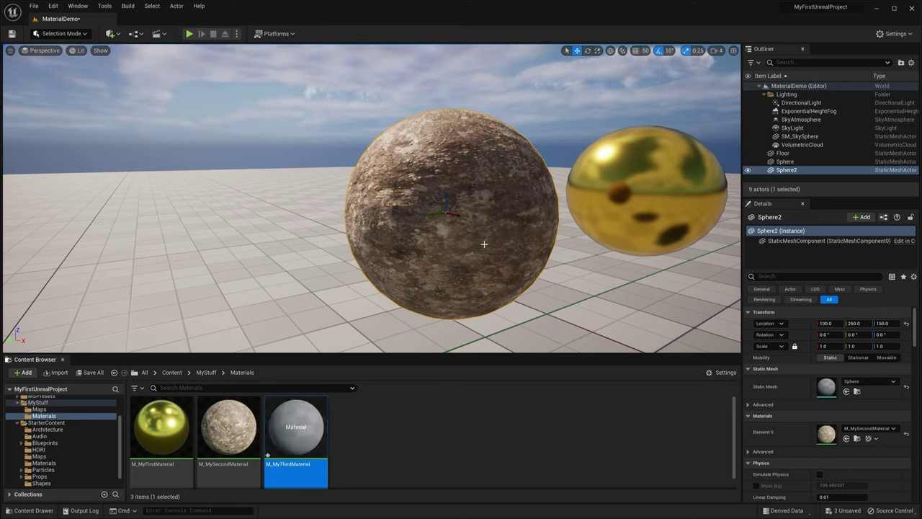
{"action": "left_click", "coordinate": [306, 440]}
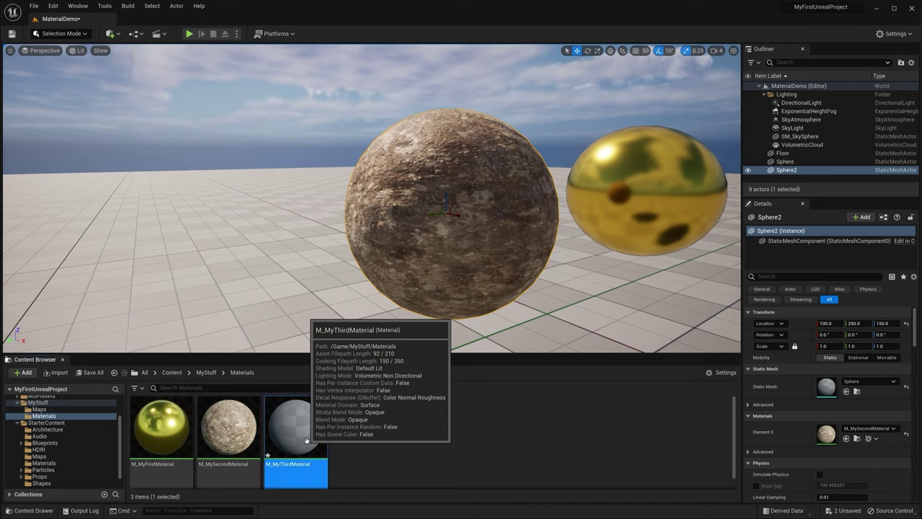
{"action": "double_click", "coordinate": [307, 440]}
{"action": "left_click_drag", "start_coordinate": [580, 140], "coordinate": [665, 136]}
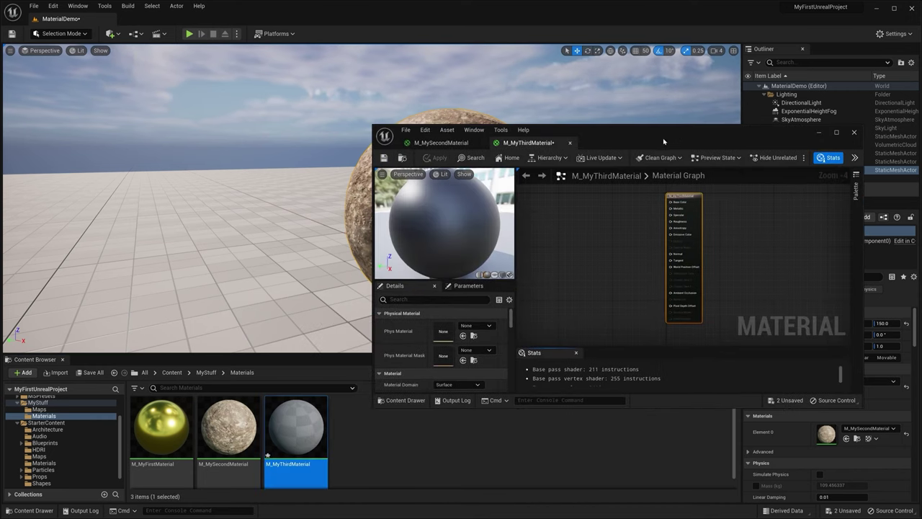
- Open Quixel Bridge, find Fort Stone Wall among the Historical surfaces, and download and add it to the project at Medium Quality
{"action": "left_click", "coordinate": [111, 34]}
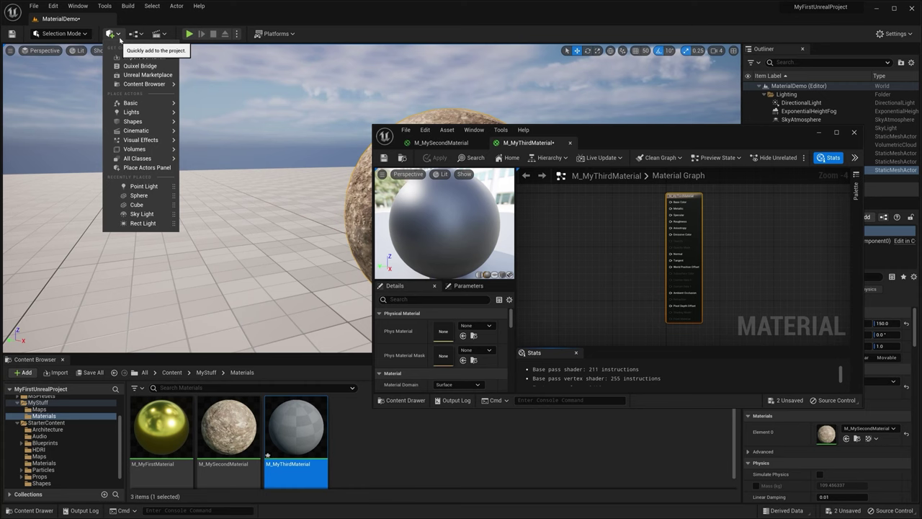
{"action": "left_click", "coordinate": [144, 66]}
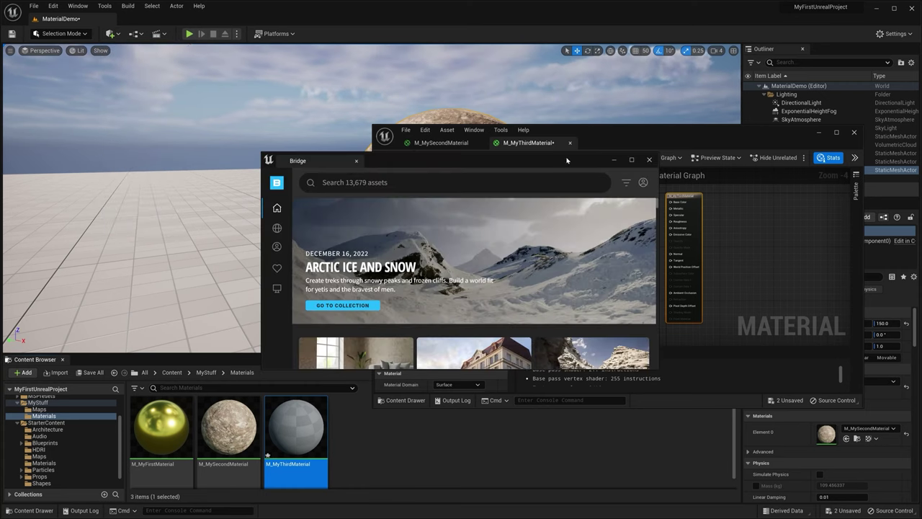
{"action": "double_click", "coordinate": [567, 160]}
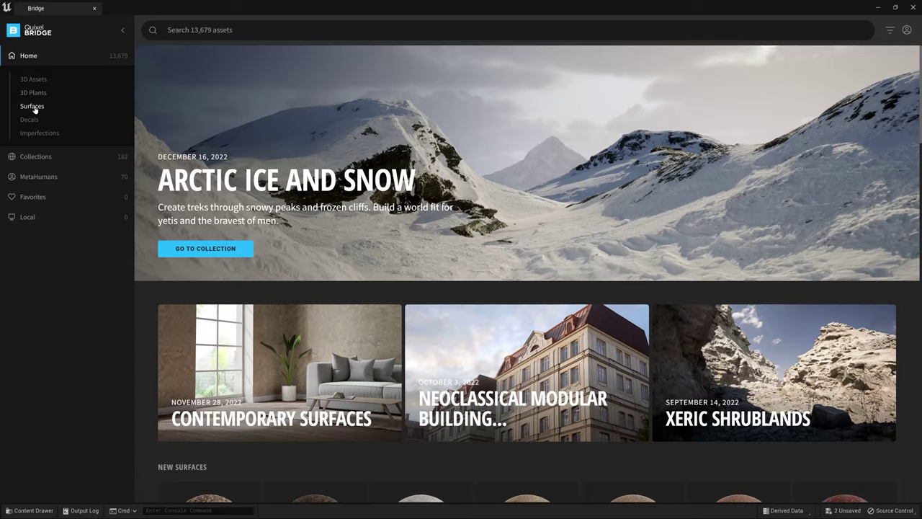
{"action": "left_click", "coordinate": [33, 107]}
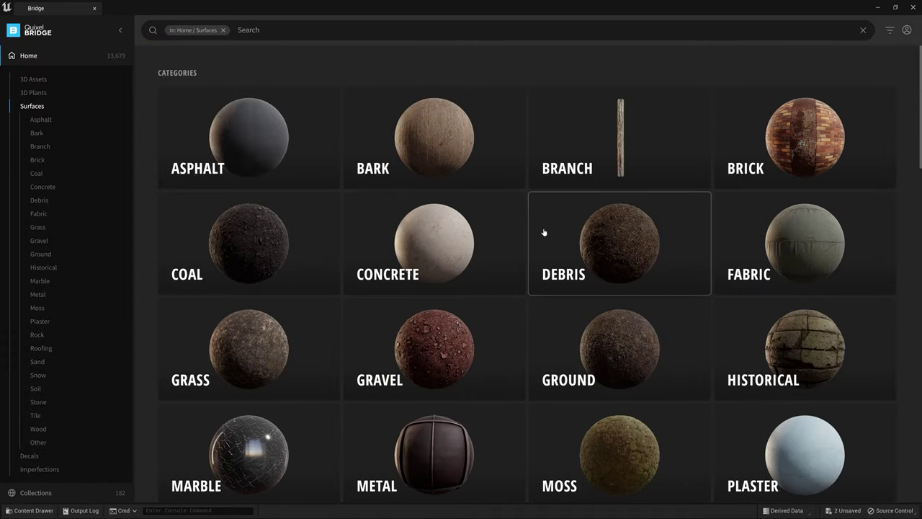
{"action": "scroll", "coordinate": [542, 231], "scroll_direction": "down", "scroll_amount": 1}
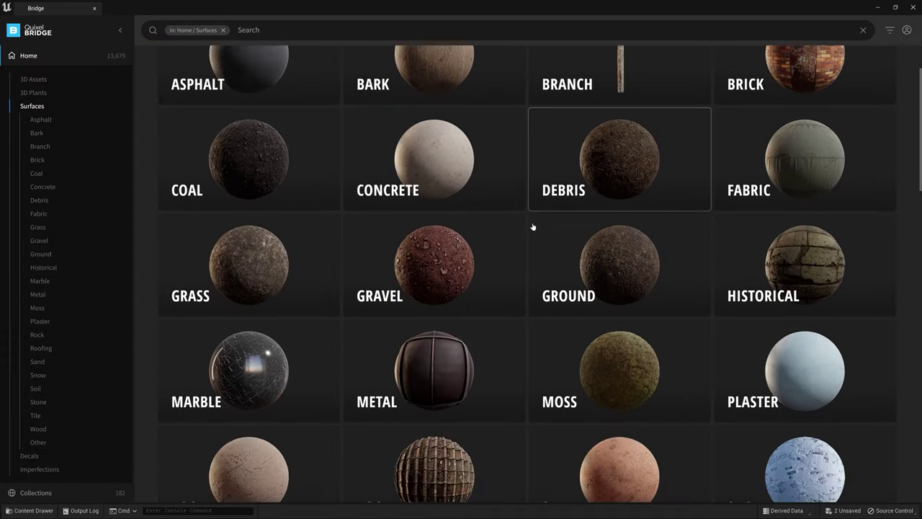
{"action": "left_click", "coordinate": [806, 260]}
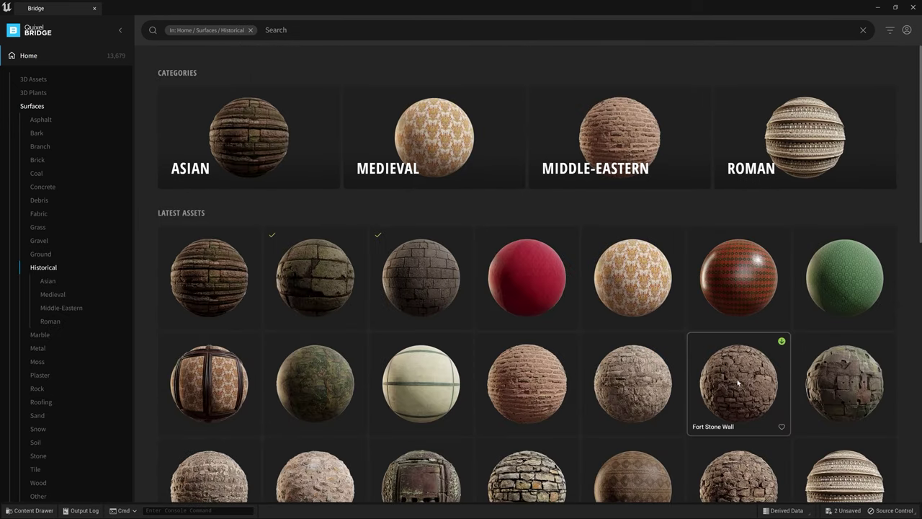
{"action": "left_click", "coordinate": [737, 384]}
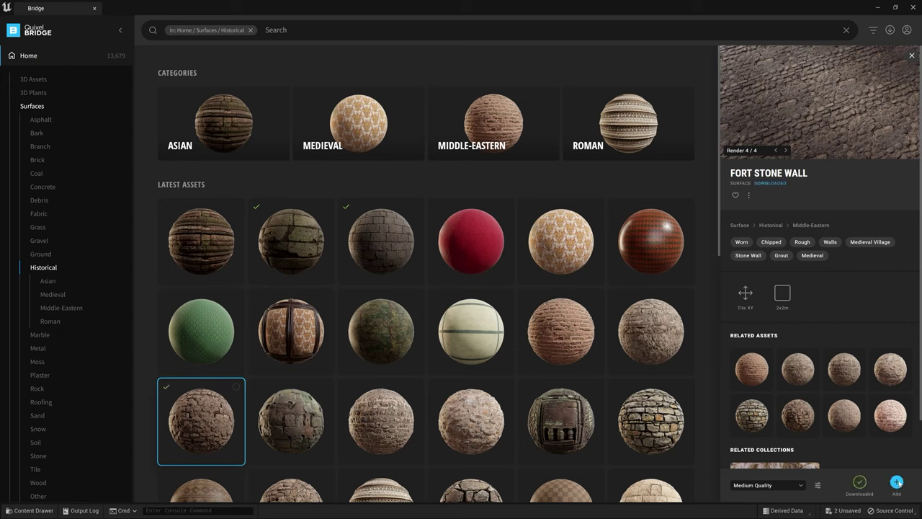
{"action": "left_click", "coordinate": [897, 7]}
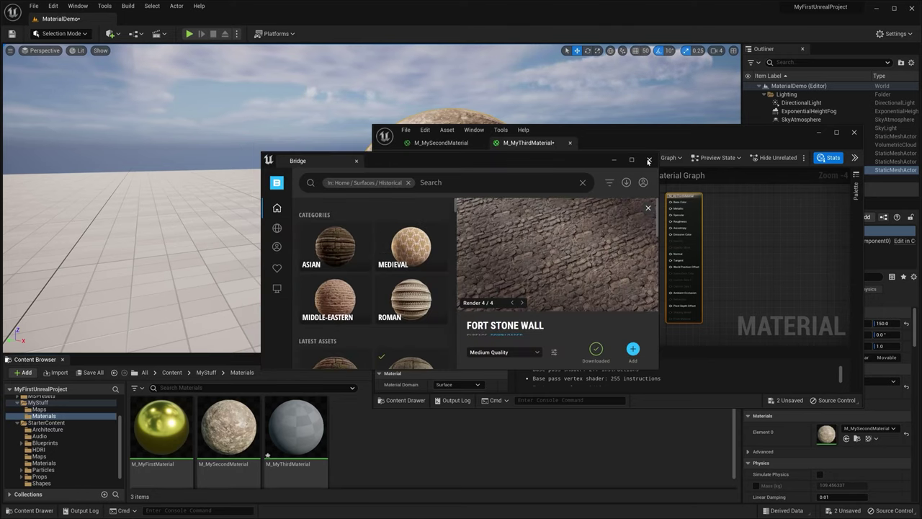
- Close Quixel Bridge and open the Fort_Stone_Wall_tiwmfdag folder under Megascans Surfaces in the project content
{"action": "left_click", "coordinate": [648, 161]}
{"action": "scroll", "coordinate": [73, 425], "scroll_direction": "up", "scroll_amount": 3}
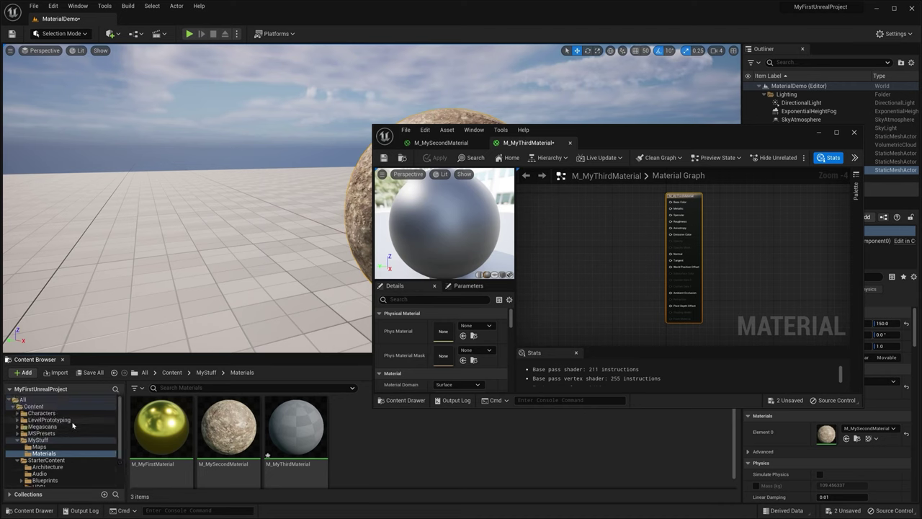
{"action": "double_click", "coordinate": [42, 426]}
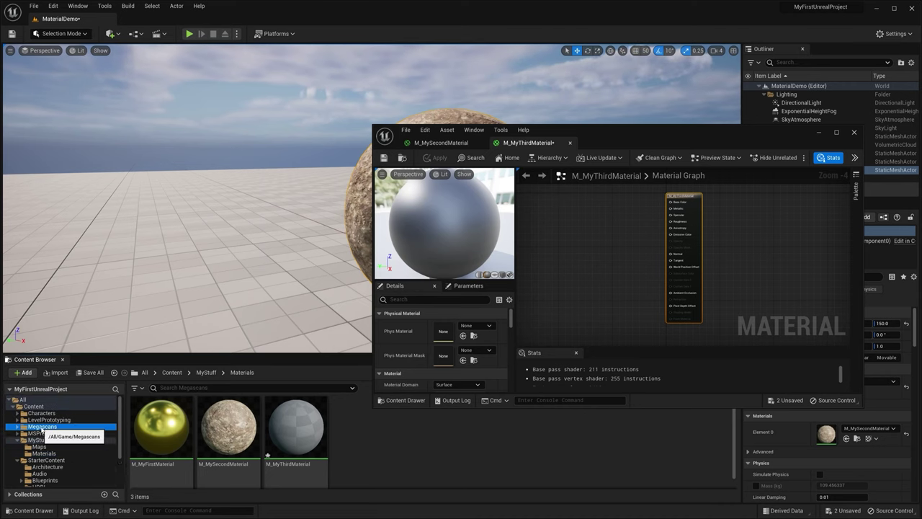
{"action": "left_click", "coordinate": [44, 439]}
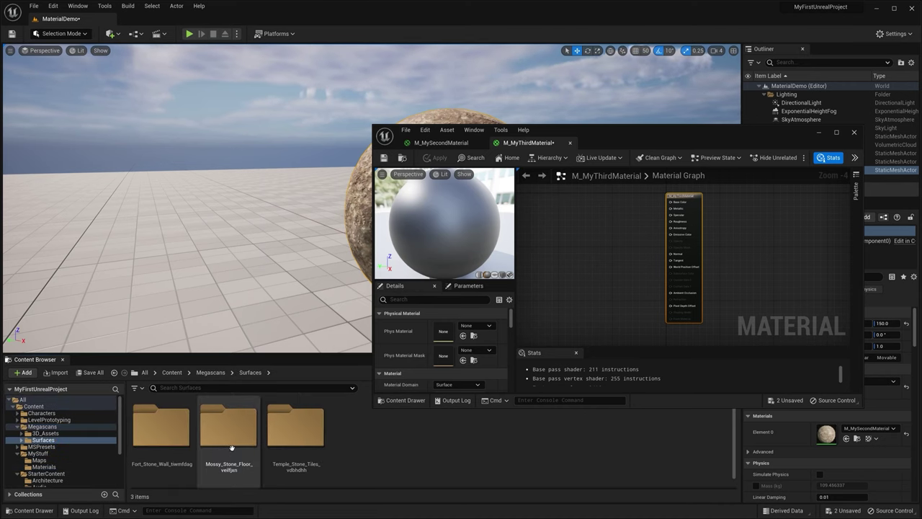
{"action": "left_click", "coordinate": [145, 432]}
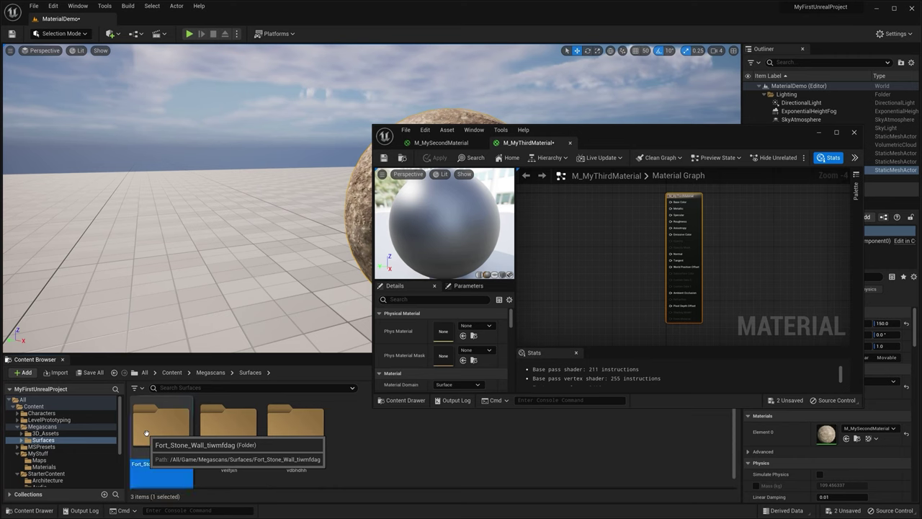
{"action": "double_click", "coordinate": [145, 432]}
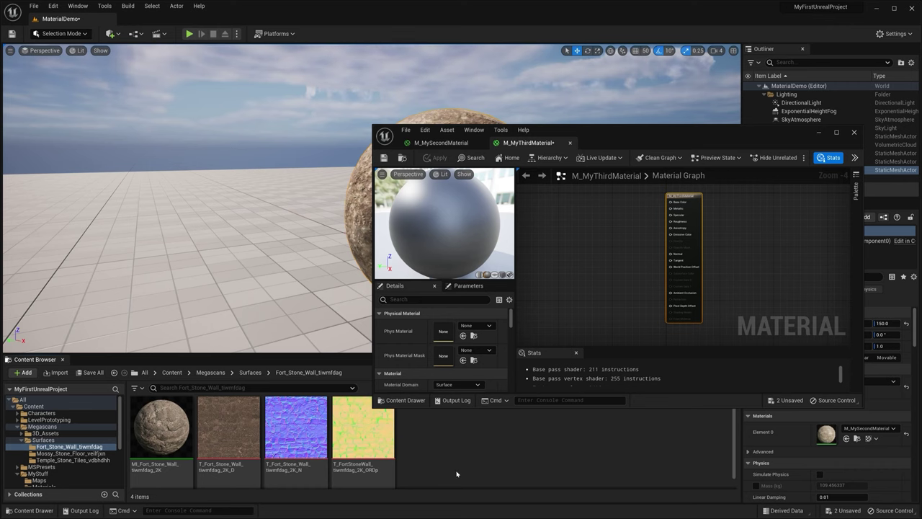
- Add the T_Fort_Stone_Wall_tiwmfdag_2K_D texture to the M_MyThirdMaterial graph and connect its RGB output to Base Color
{"action": "left_click_drag", "start_coordinate": [228, 429], "coordinate": [542, 211]}
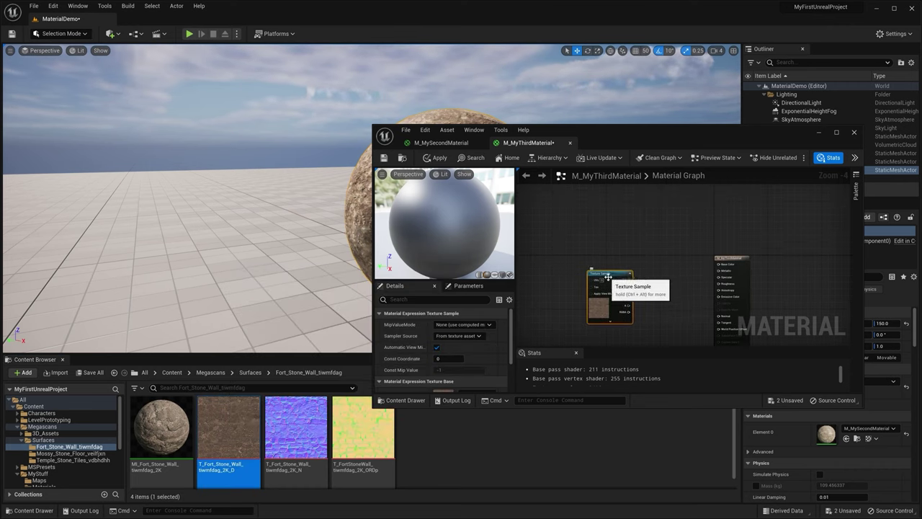
{"action": "left_click_drag", "start_coordinate": [611, 276], "coordinate": [557, 216]}
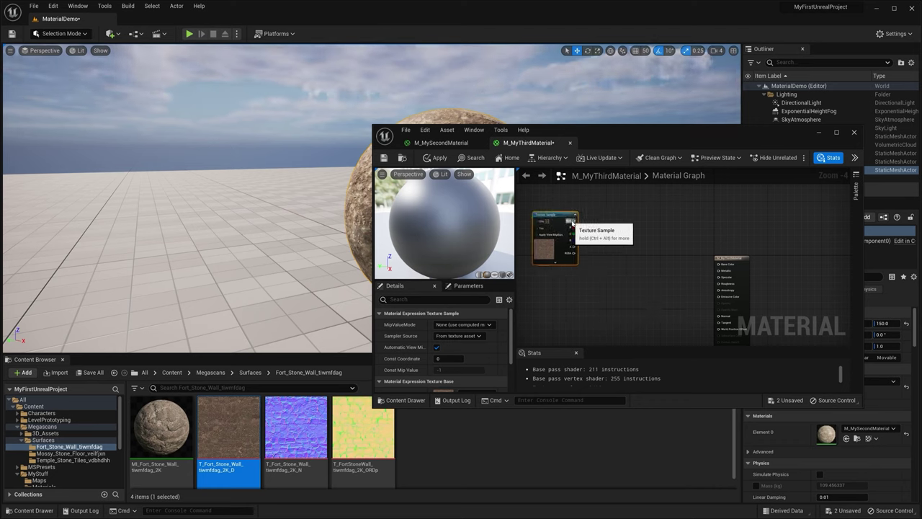
{"action": "left_click_drag", "start_coordinate": [574, 224], "coordinate": [599, 223]}
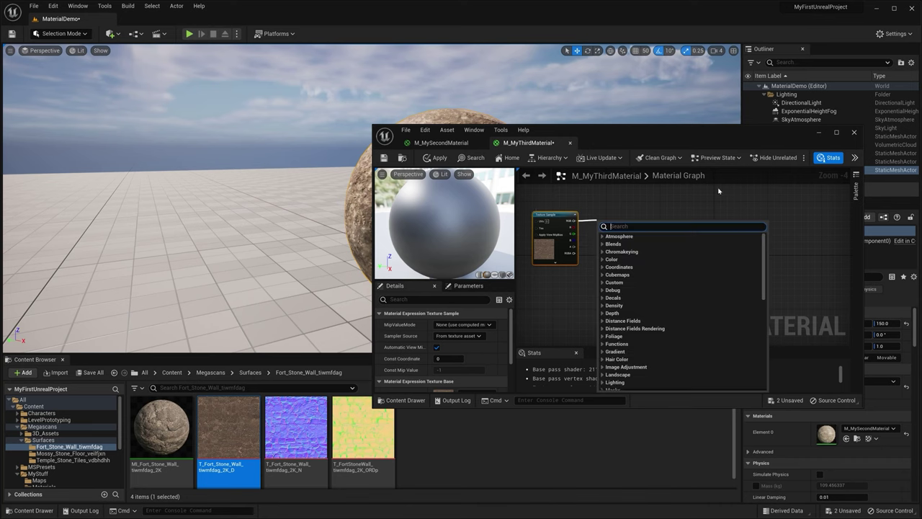
{"action": "left_click", "coordinate": [743, 205]}
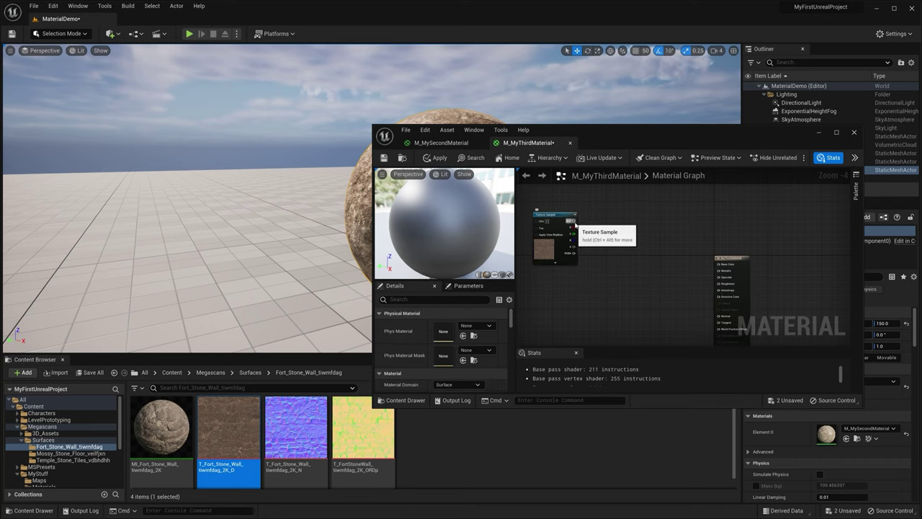
{"action": "left_click_drag", "start_coordinate": [574, 221], "coordinate": [720, 265]}
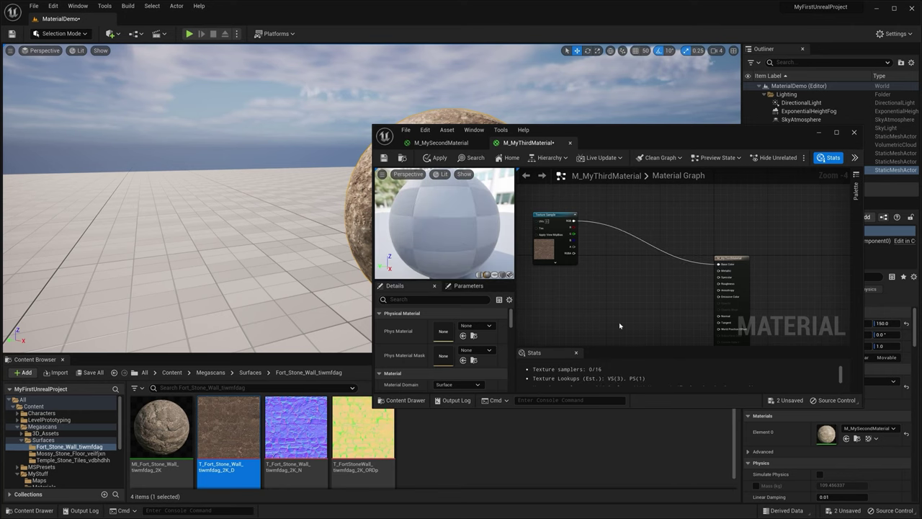
- Add the 2K_N and 2K_ORDp stone wall textures in a maximized material editor, and connect the normal map's RGB output to Normal
{"action": "right_click_drag", "start_coordinate": [648, 303], "coordinate": [664, 241]}
{"action": "left_click_drag", "start_coordinate": [295, 429], "coordinate": [546, 218]}
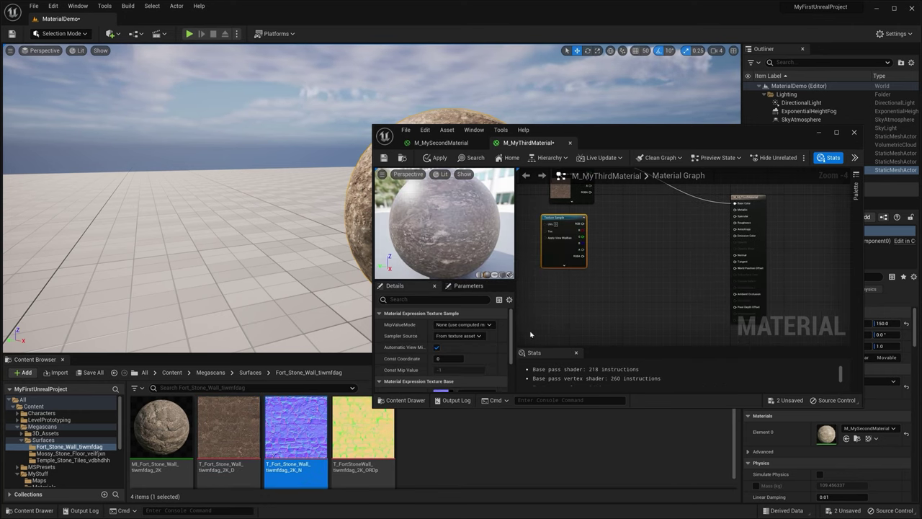
{"action": "left_click_drag", "start_coordinate": [363, 431], "coordinate": [551, 292]}
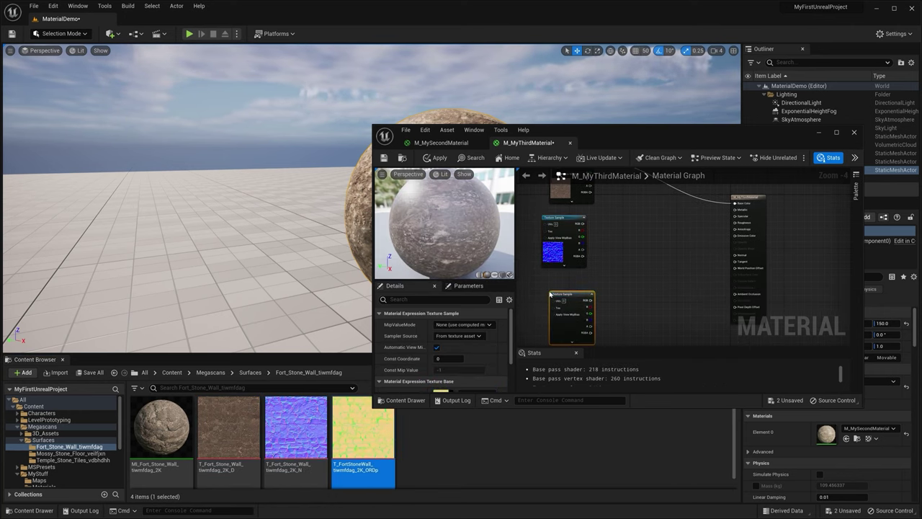
{"action": "key", "text": "super+Up"}
{"action": "scroll", "coordinate": [445, 206], "scroll_direction": "up", "scroll_amount": 3}
{"action": "left_click_drag", "start_coordinate": [444, 207], "coordinate": [718, 258]}
{"action": "left_click_drag", "start_coordinate": [433, 208], "coordinate": [573, 296]}
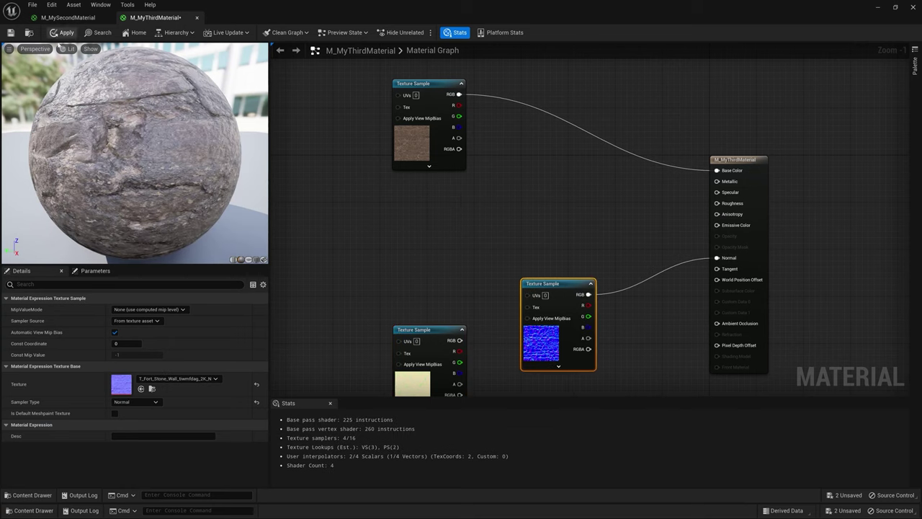
- Apply the M_MyThirdMaterial changes, switch the preview from the sphere to a flat-faced mesh, and view the stone wall on it
{"action": "left_click", "coordinate": [61, 33]}
{"action": "left_click_drag", "start_coordinate": [112, 128], "coordinate": [157, 171]}
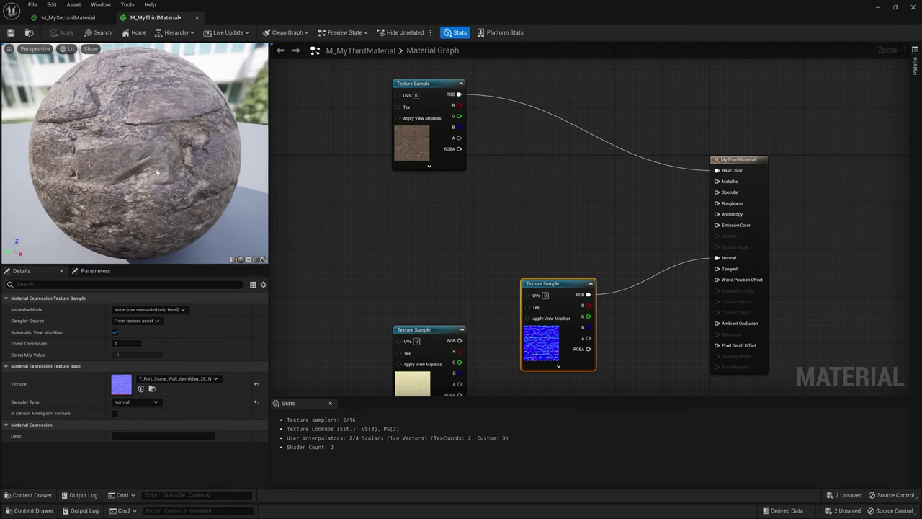
{"action": "left_click", "coordinate": [259, 261]}
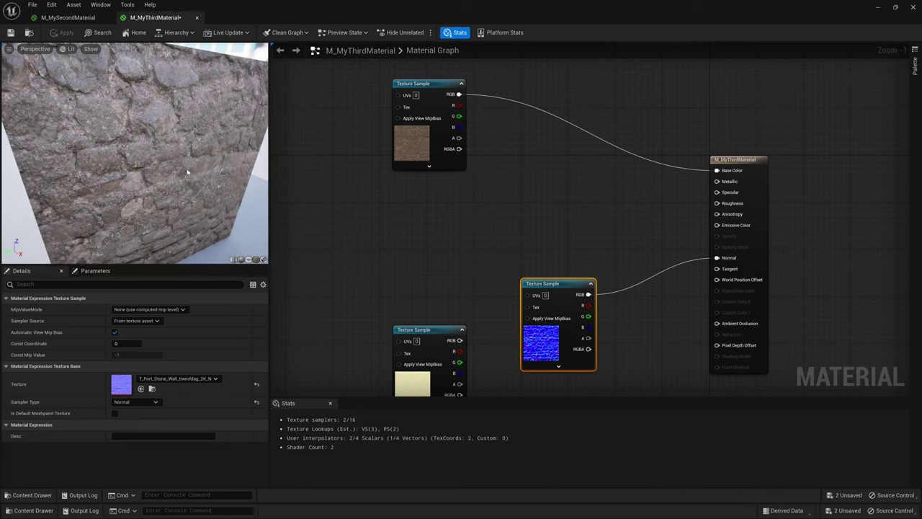
{"action": "left_click_drag", "start_coordinate": [180, 151], "coordinate": [193, 170]}
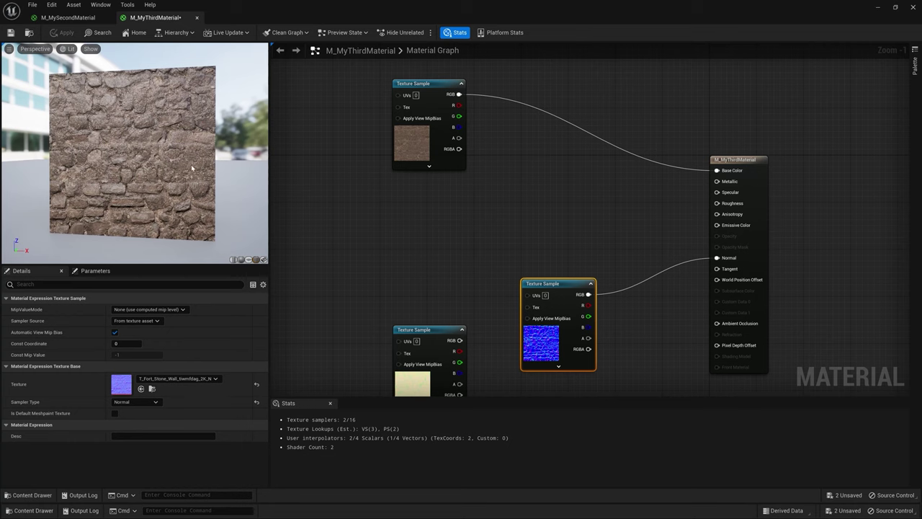
{"action": "left_click_drag", "start_coordinate": [171, 168], "coordinate": [122, 168]}
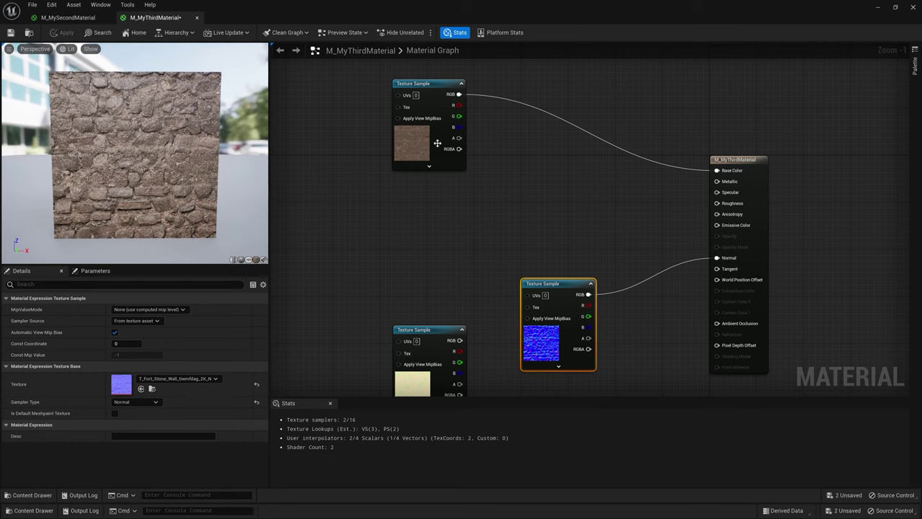
- Rearrange the graph by nudging the normal map sample and moving the ORDp sample below the Base Color texture
{"action": "mouse_move", "coordinate": [554, 281]}
{"action": "left_mouse_down"}
{"action": "mouse_move", "coordinate": [525, 280]}
{"action": "mouse_move", "coordinate": [542, 282]}
{"action": "left_mouse_up"}
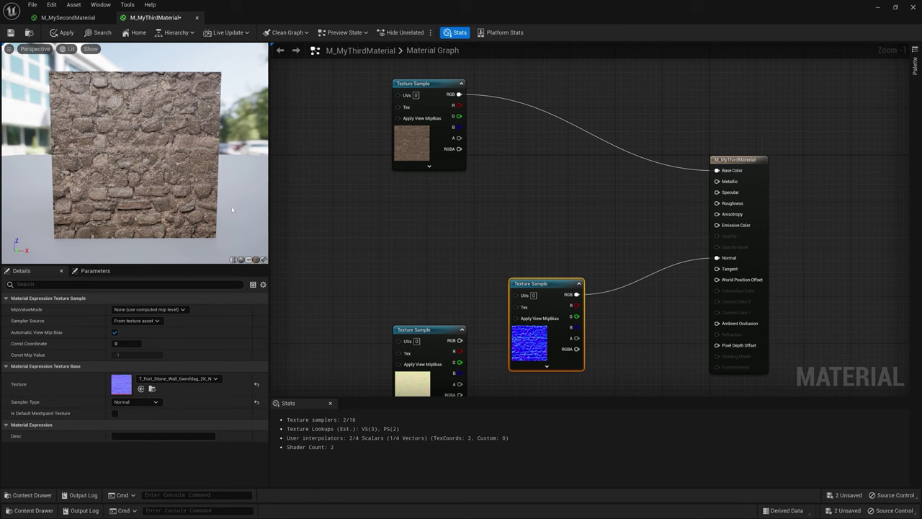
{"action": "mouse_move", "coordinate": [137, 159]}
{"action": "left_mouse_down"}
{"action": "mouse_move", "coordinate": [147, 159]}
{"action": "mouse_move", "coordinate": [153, 144]}
{"action": "mouse_move", "coordinate": [238, 147]}
{"action": "mouse_move", "coordinate": [148, 146]}
{"action": "left_mouse_up"}
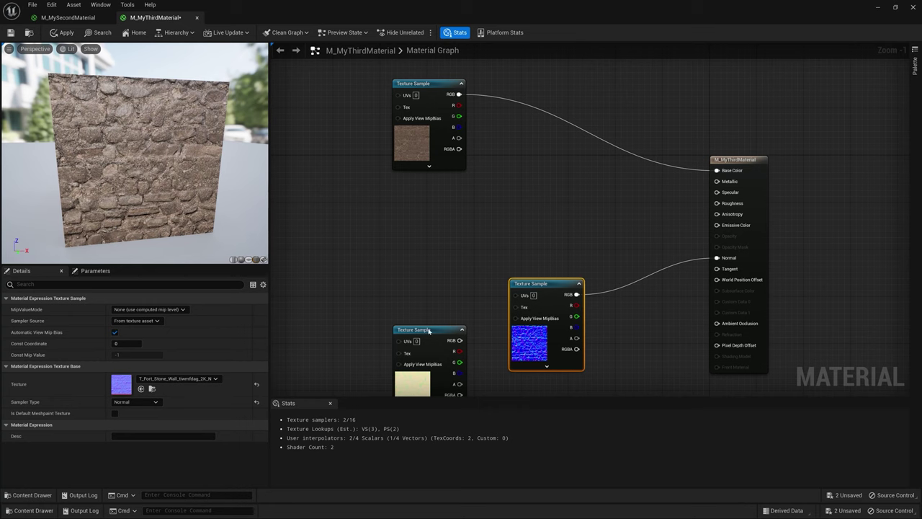
{"action": "left_click_drag", "start_coordinate": [437, 335], "coordinate": [393, 207]}
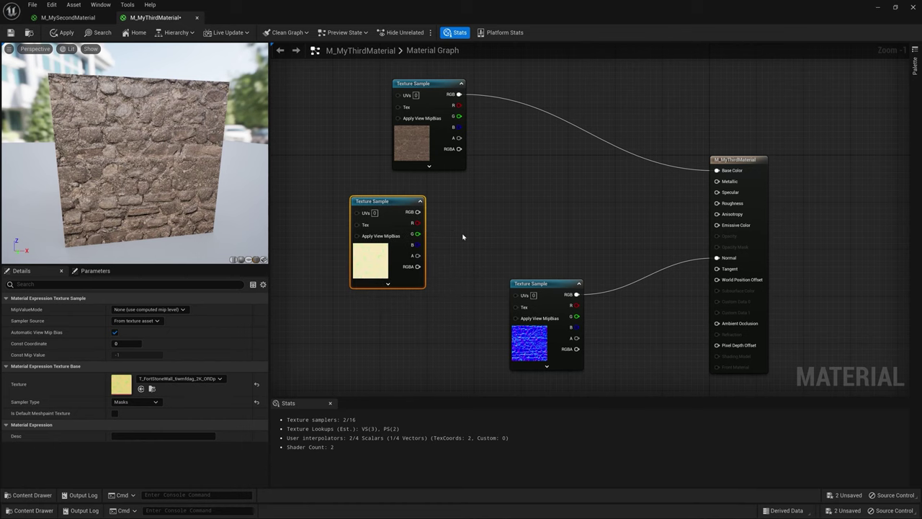
- Open the T_FortStoneWall_tiwmfdag_2K_ORDp texture and examine its red, green and blue channels individually
{"action": "double_click", "coordinate": [122, 384]}
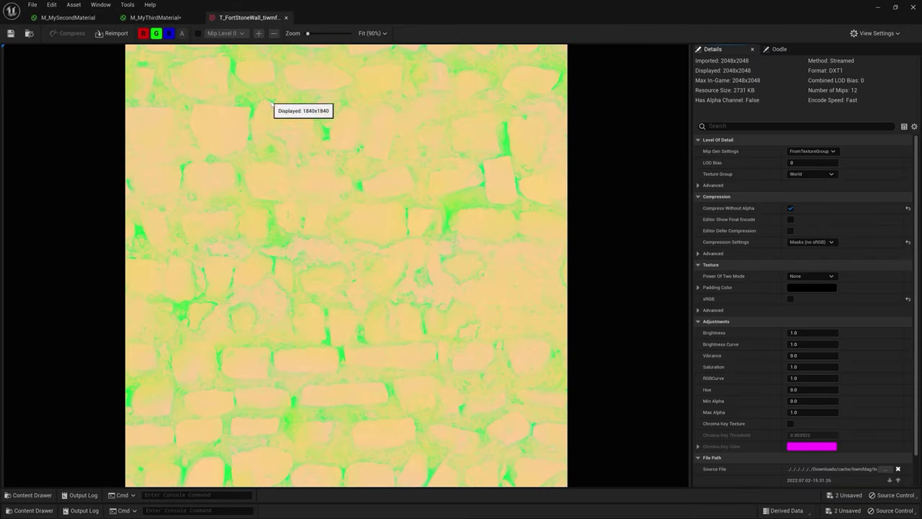
{"action": "left_click", "coordinate": [169, 34]}
{"action": "left_click", "coordinate": [159, 35]}
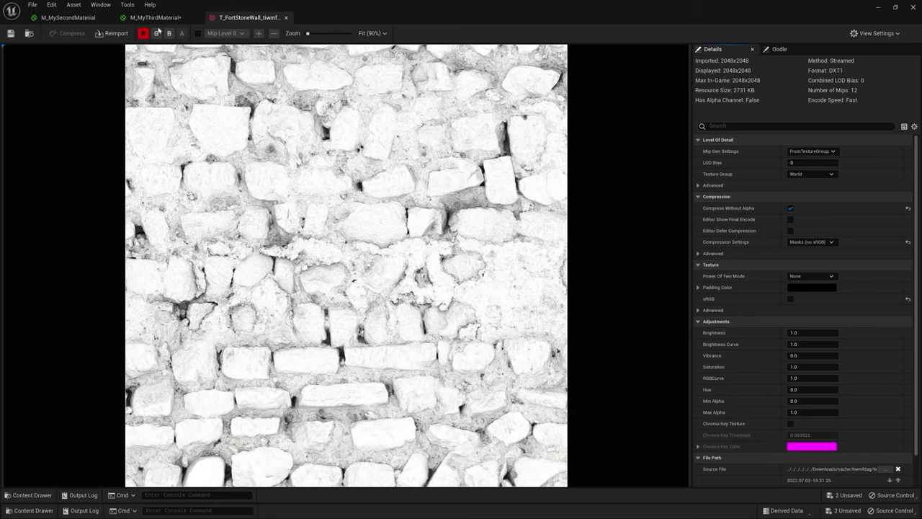
{"action": "left_click", "coordinate": [157, 33]}
{"action": "left_click", "coordinate": [144, 33]}
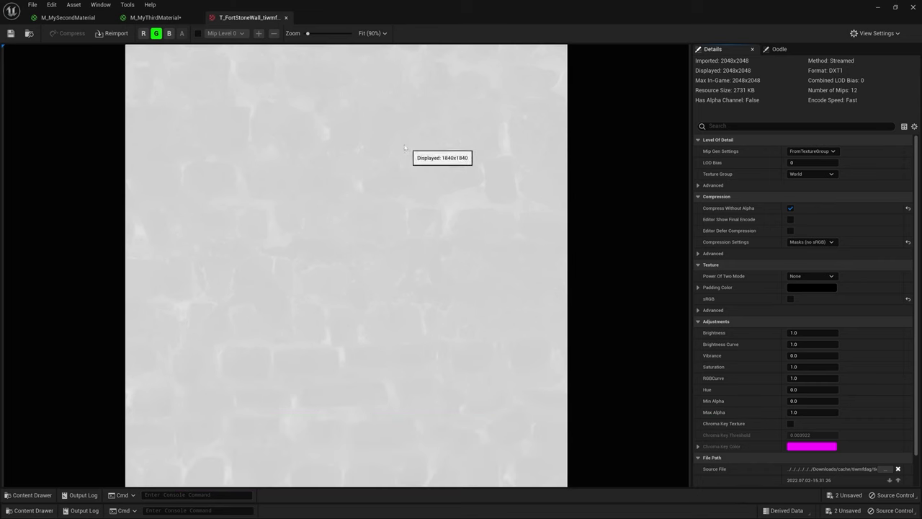
{"action": "left_click", "coordinate": [169, 34]}
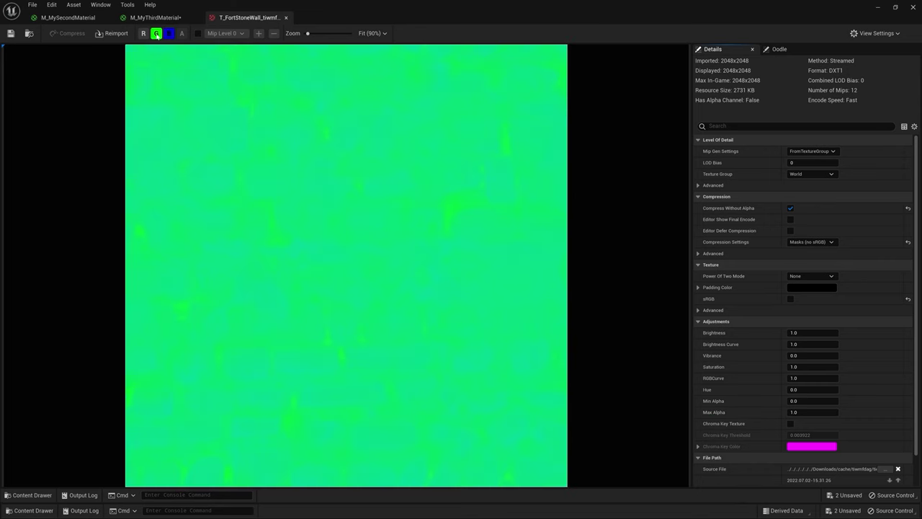
{"action": "left_click", "coordinate": [157, 34]}
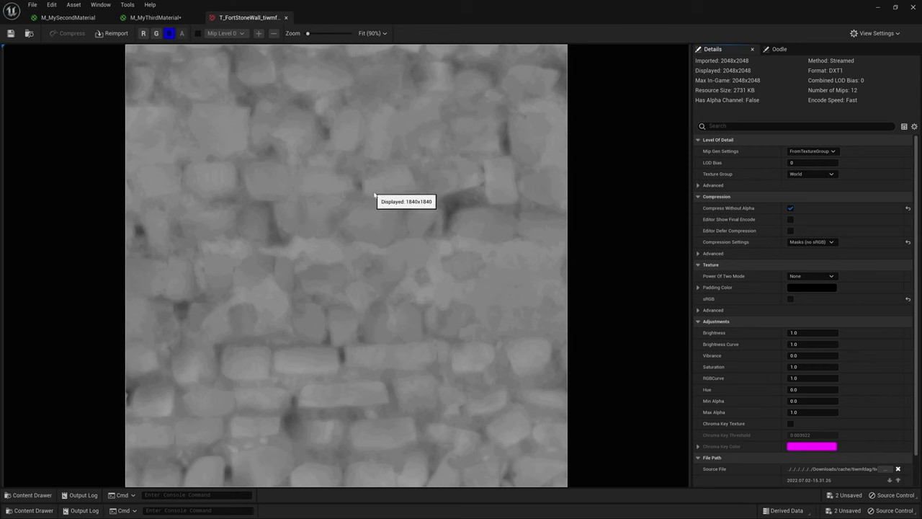
{"action": "left_click", "coordinate": [155, 34]}
{"action": "left_click", "coordinate": [168, 34]}
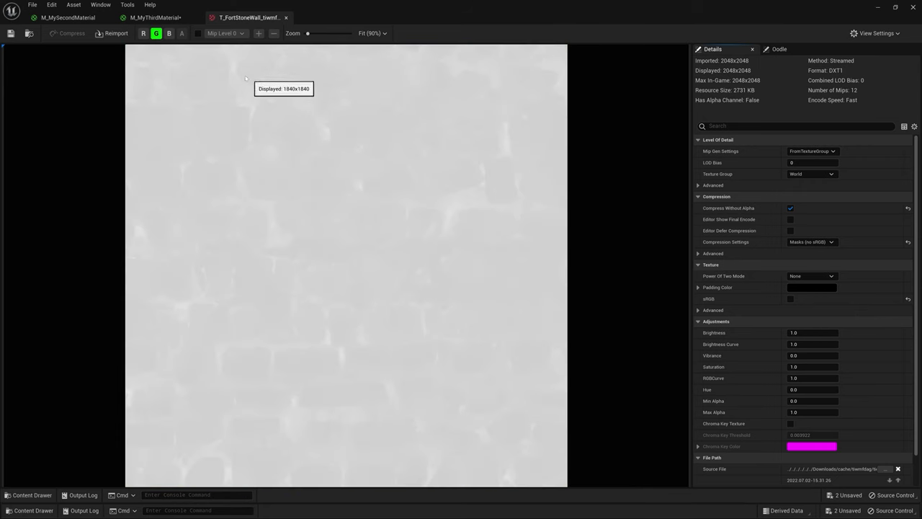
- Back in M_MyThirdMaterial, connect the ORDp sample's G output to Roughness and its R output to Ambient Occlusion
{"action": "left_click", "coordinate": [155, 17]}
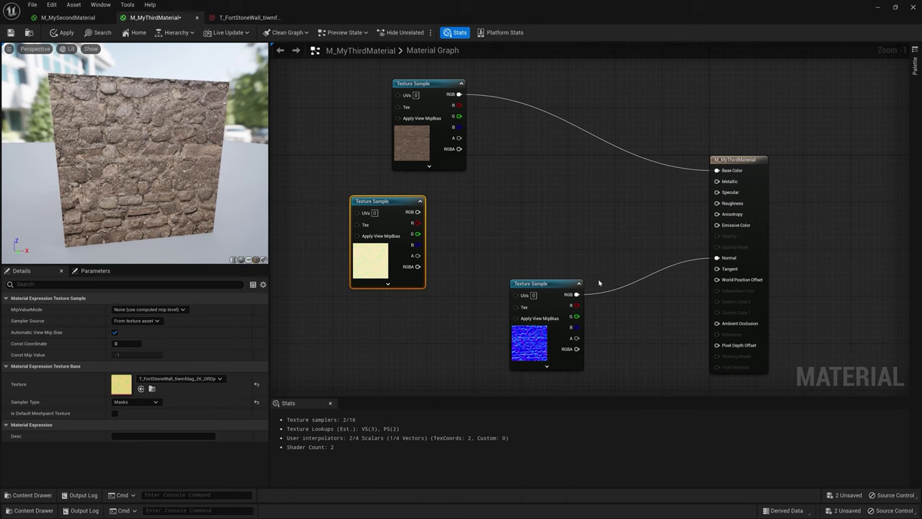
{"action": "left_click_drag", "start_coordinate": [417, 234], "coordinate": [718, 205]}
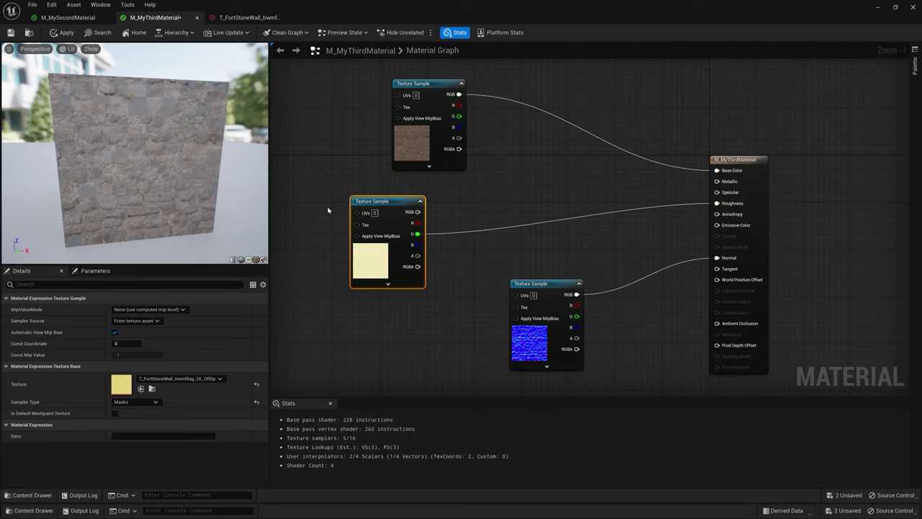
{"action": "left_click_drag", "start_coordinate": [134, 151], "coordinate": [198, 151]}
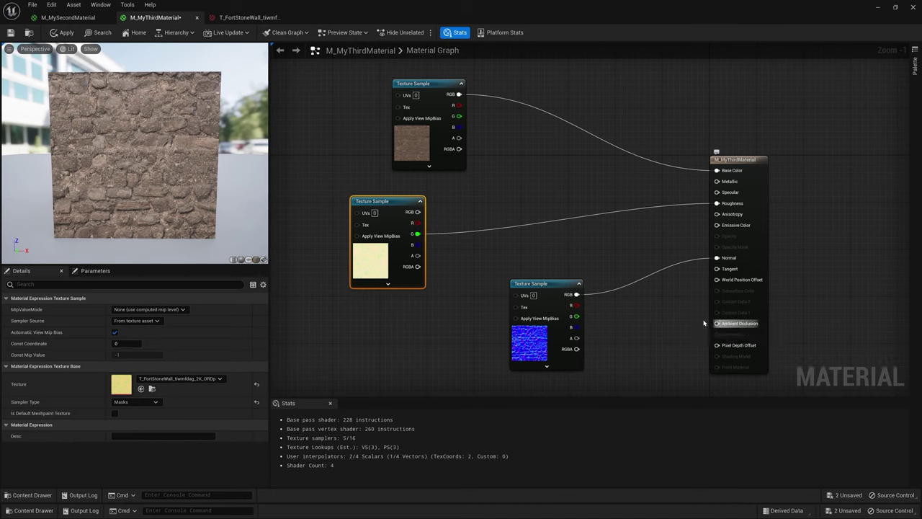
{"action": "left_click_drag", "start_coordinate": [415, 223], "coordinate": [717, 324]}
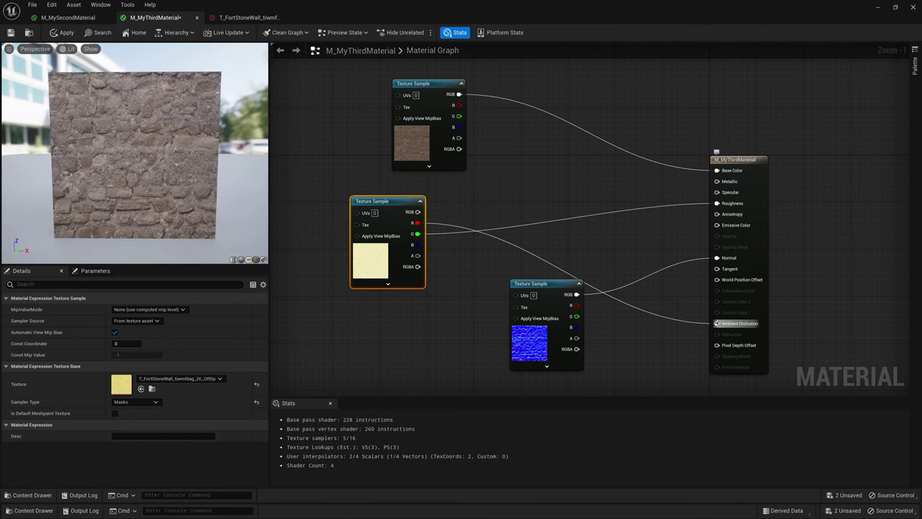
- Cancel the pending autosave and inspect the stone wall preview up close from several angles
{"action": "left_click_drag", "start_coordinate": [249, 133], "coordinate": [117, 170]}
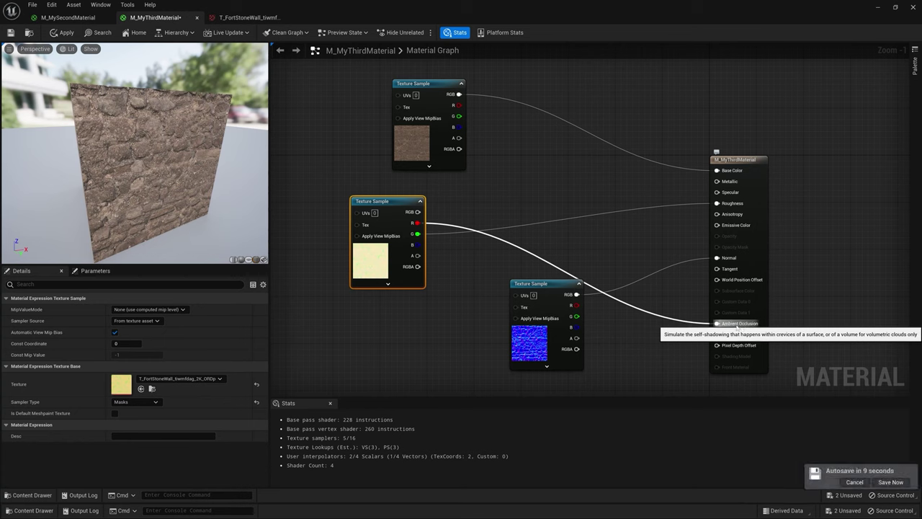
{"action": "left_click", "coordinate": [854, 482]}
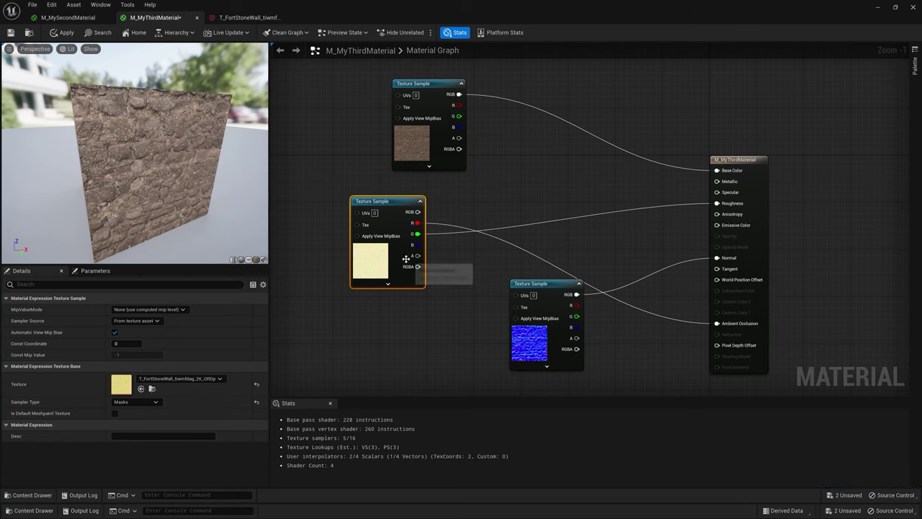
{"action": "left_click_drag", "start_coordinate": [173, 160], "coordinate": [234, 176]}
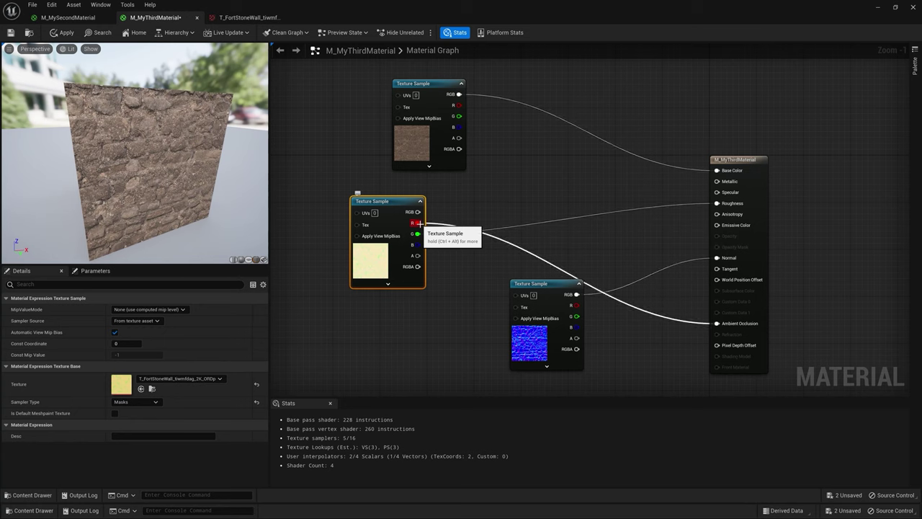
{"action": "mouse_move", "coordinate": [188, 151]}
{"action": "left_mouse_down"}
{"action": "mouse_move", "coordinate": [165, 153]}
{"action": "mouse_move", "coordinate": [188, 150]}
{"action": "left_mouse_up"}
{"action": "scroll", "coordinate": [186, 151], "scroll_direction": "up", "scroll_amount": 4}
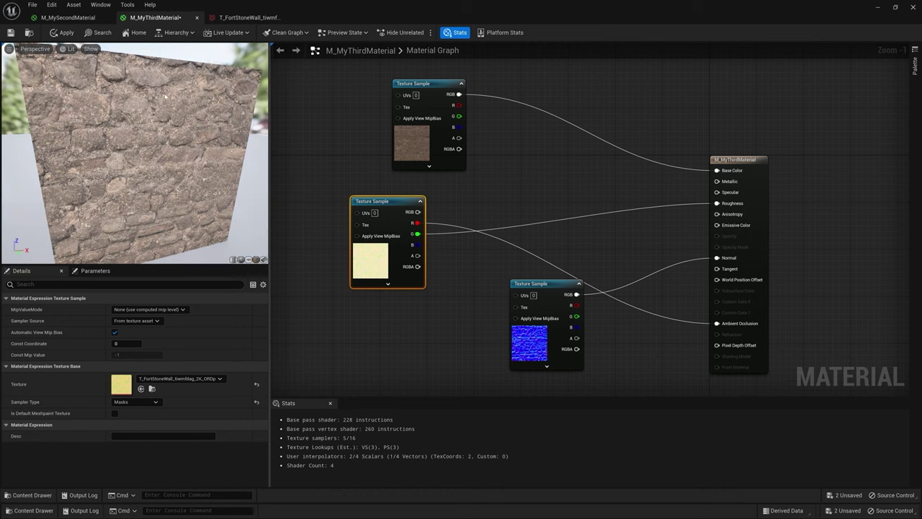
{"action": "left_click_drag", "start_coordinate": [137, 153], "coordinate": [166, 151]}
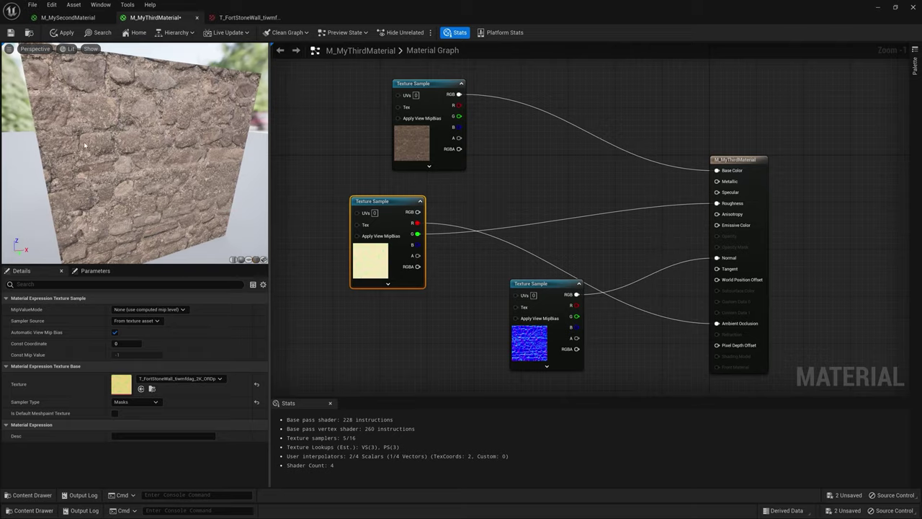
- Re-examine the red channel of the T_FortStoneWall_tiwmfdag_2K_ORDp texture and return to the M_MyThirdMaterial graph
{"action": "left_click", "coordinate": [249, 17]}
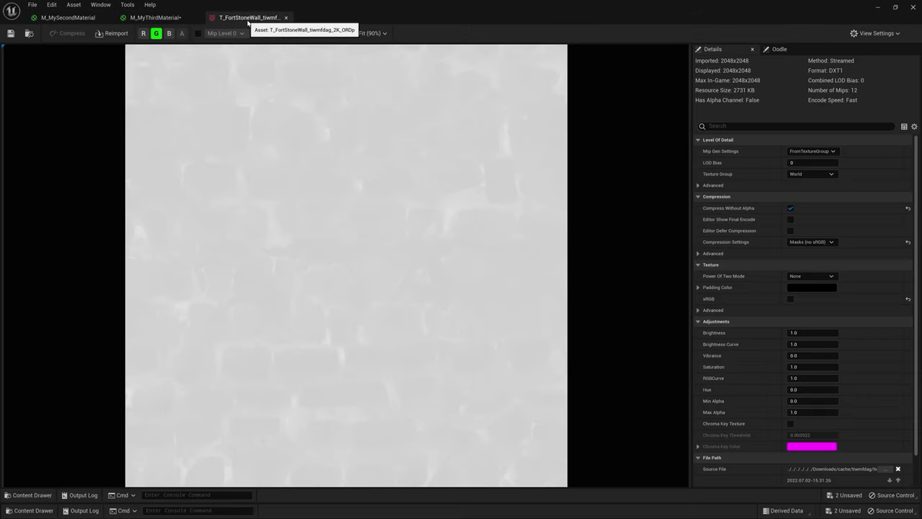
{"action": "left_click", "coordinate": [143, 33]}
{"action": "left_click", "coordinate": [156, 33]}
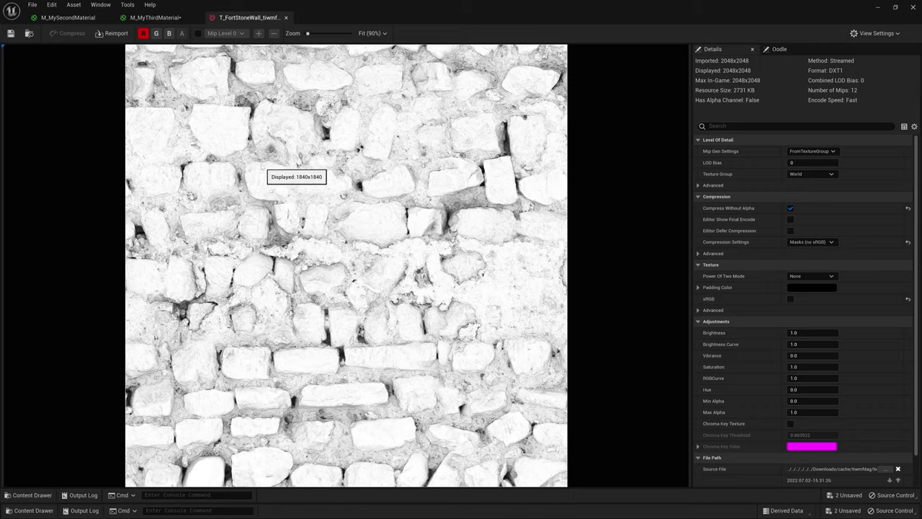
{"action": "left_click", "coordinate": [155, 17]}
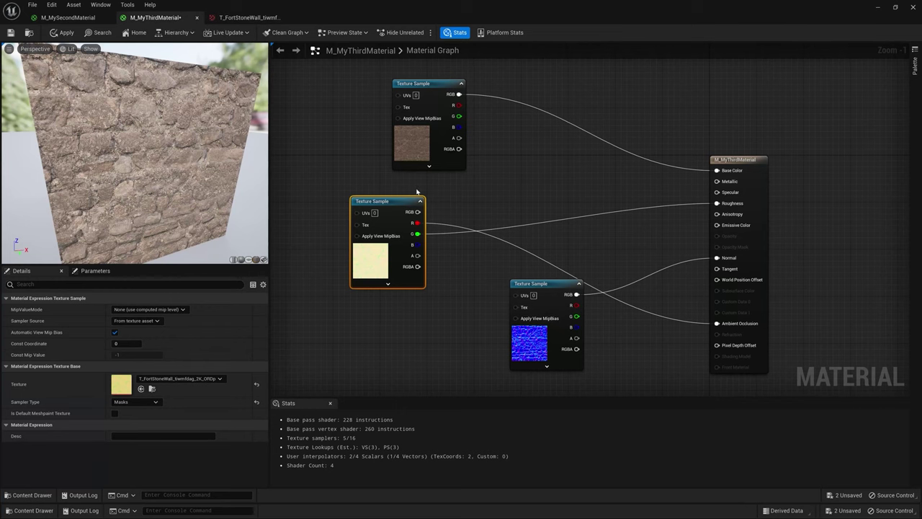
- Add two Multiply nodes, delete the first, and place the remaining one between the Base Color texture sample and the material output
{"action": "left_click", "coordinate": [548, 171]}
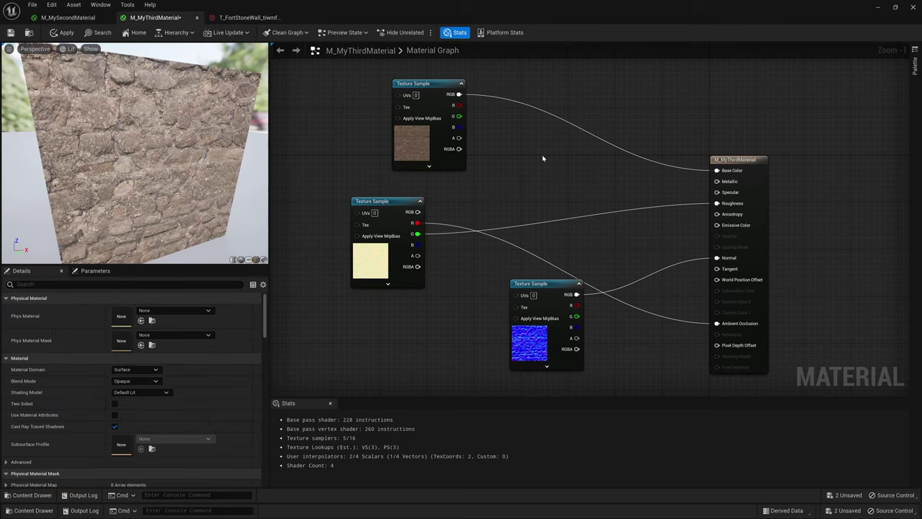
{"action": "right_click", "coordinate": [543, 158]}
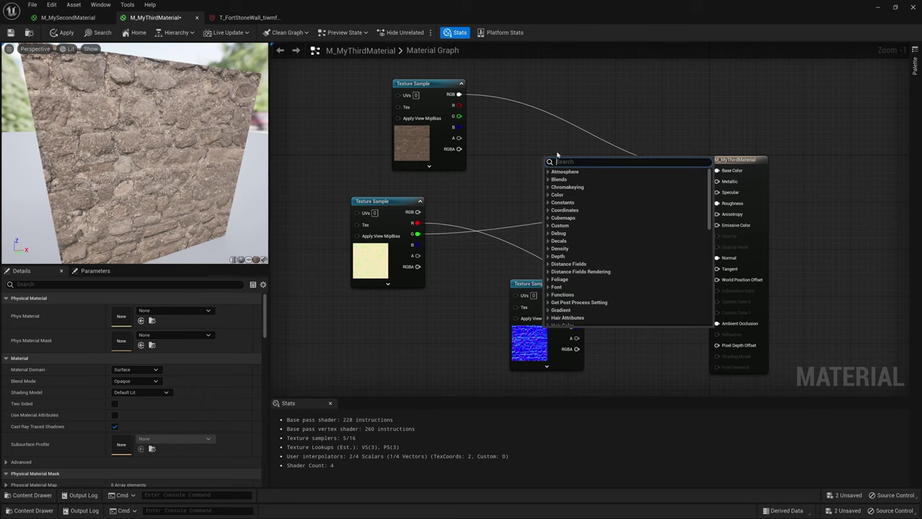
{"action": "type", "text": "multiply"}
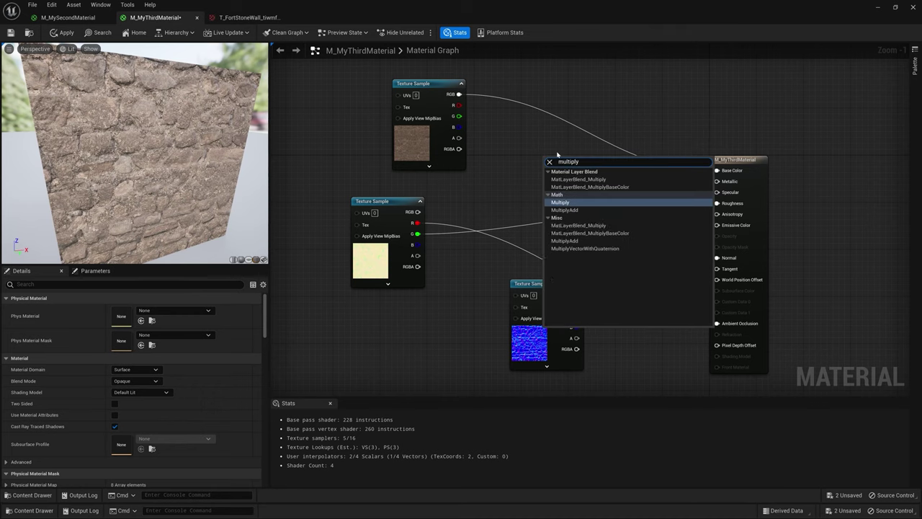
{"action": "left_click", "coordinate": [560, 203]}
{"action": "left_click_drag", "start_coordinate": [552, 184], "coordinate": [526, 113]}
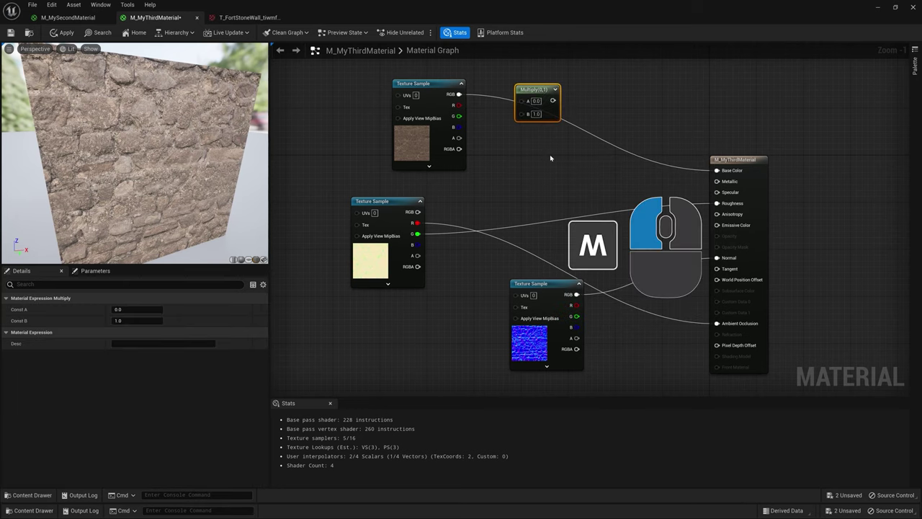
{"action": "left_click", "coordinate": [549, 155]}
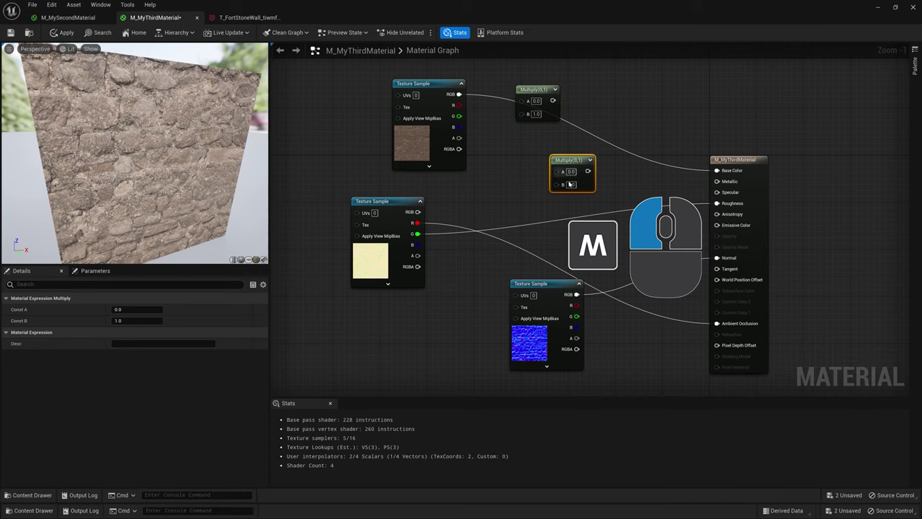
{"action": "left_click", "coordinate": [543, 90]}
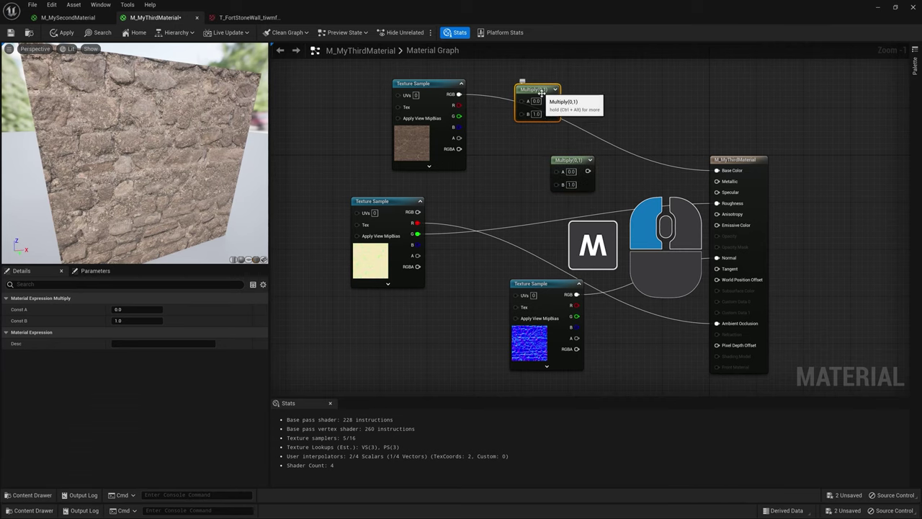
{"action": "key", "text": "Delete"}
{"action": "left_click_drag", "start_coordinate": [569, 161], "coordinate": [556, 131]}
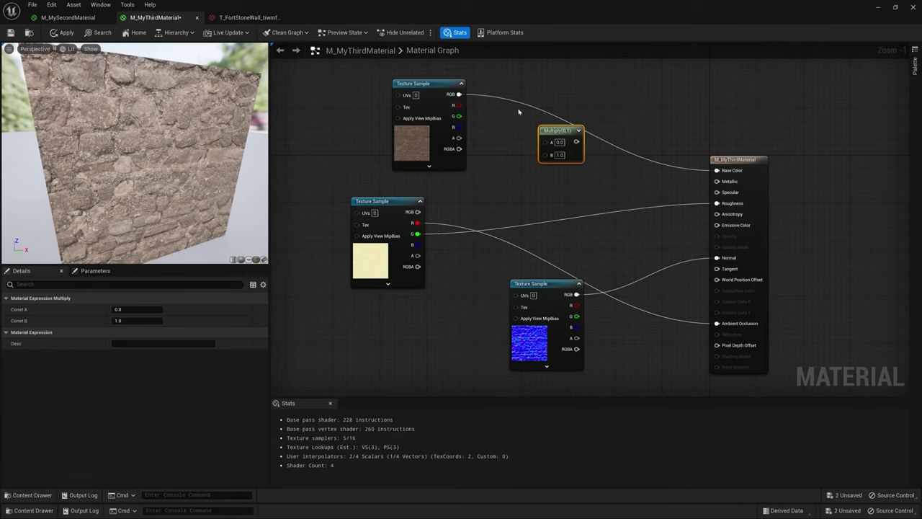
- Connect the Base Color texture's RGB to Multiply A, the ORDp sample's R to Multiply B, and the Multiply output to Base Color
{"action": "left_click_drag", "start_coordinate": [460, 94], "coordinate": [548, 145]}
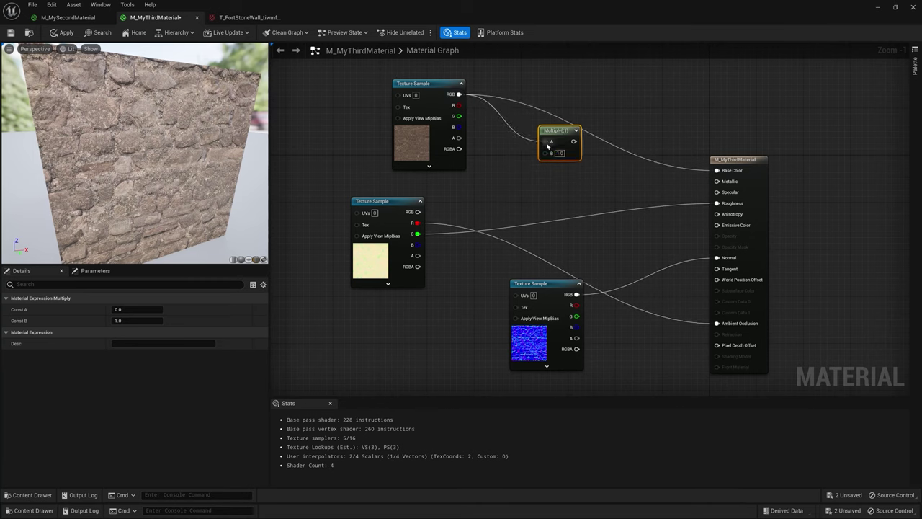
{"action": "left_click_drag", "start_coordinate": [416, 223], "coordinate": [551, 154]}
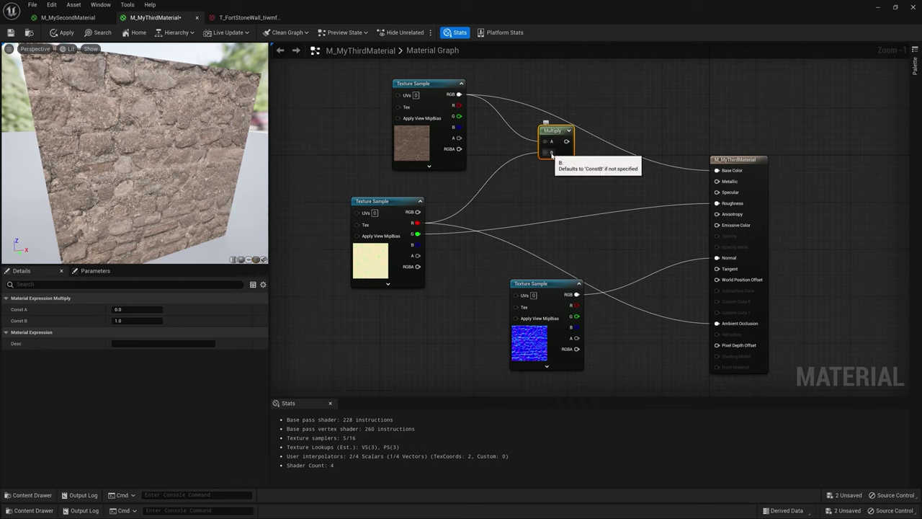
{"action": "left_click_drag", "start_coordinate": [566, 141], "coordinate": [605, 148]}
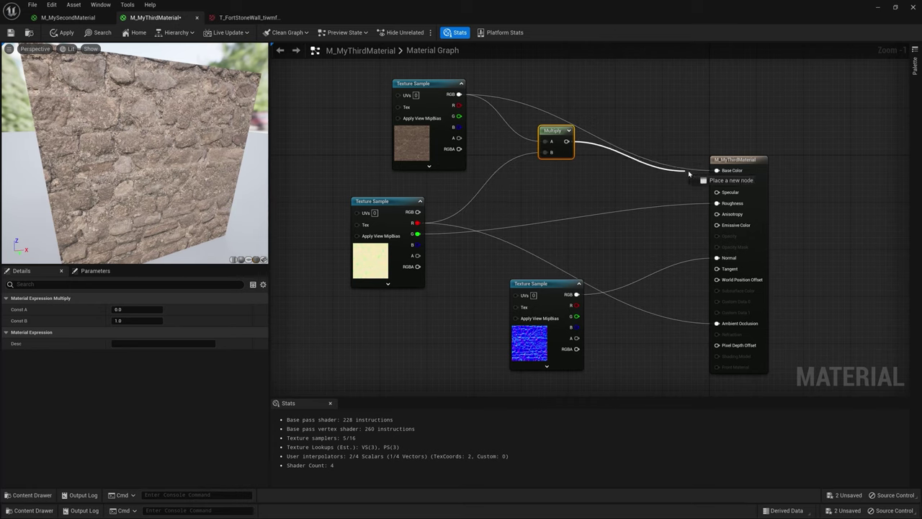
{"action": "left_click_drag", "start_coordinate": [718, 171], "coordinate": [718, 170]}
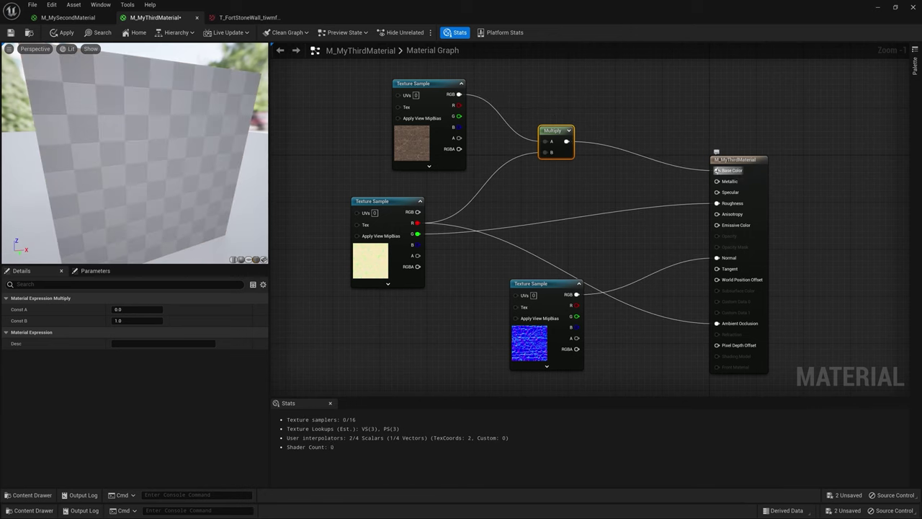
- Inspect the stone wall preview, apply the material changes, and return to the spheres in the MaterialDemo level
{"action": "left_click_drag", "start_coordinate": [135, 152], "coordinate": [134, 153]}
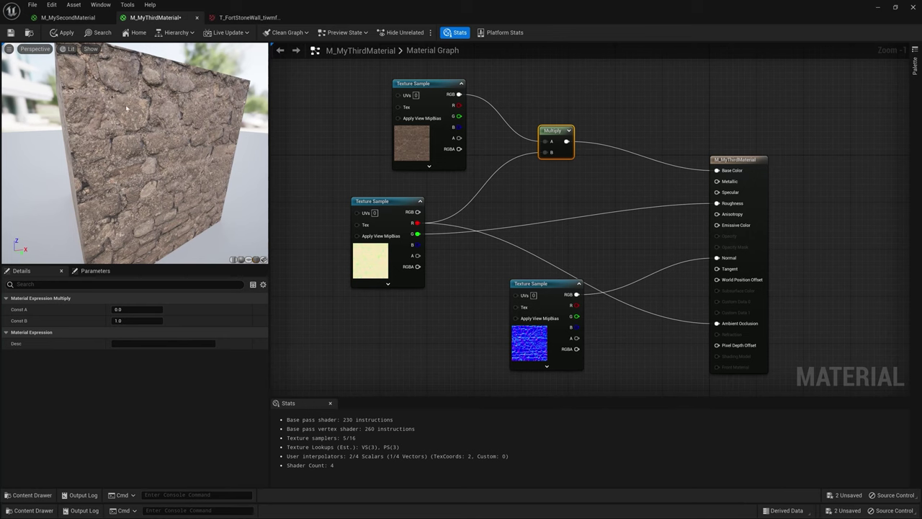
{"action": "left_click_drag", "start_coordinate": [122, 165], "coordinate": [132, 151]}
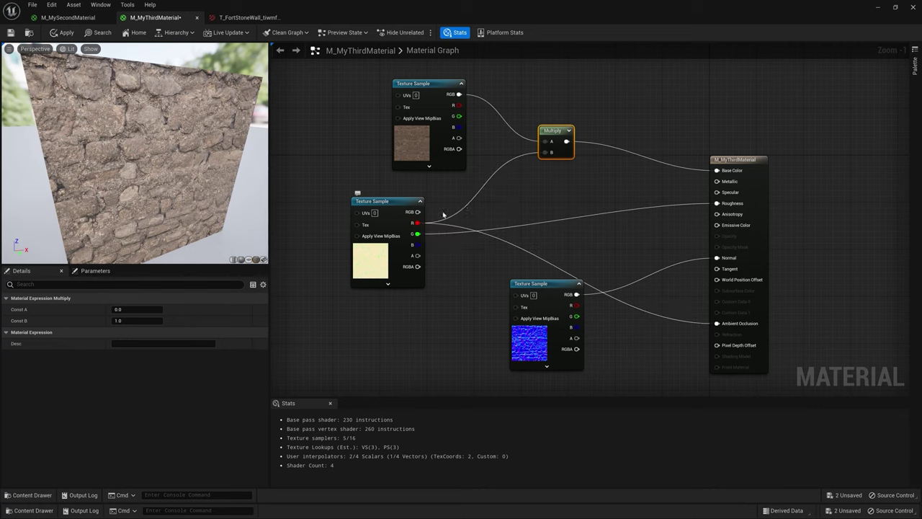
{"action": "left_click", "coordinate": [62, 32]}
{"action": "double_click", "coordinate": [496, 25]}
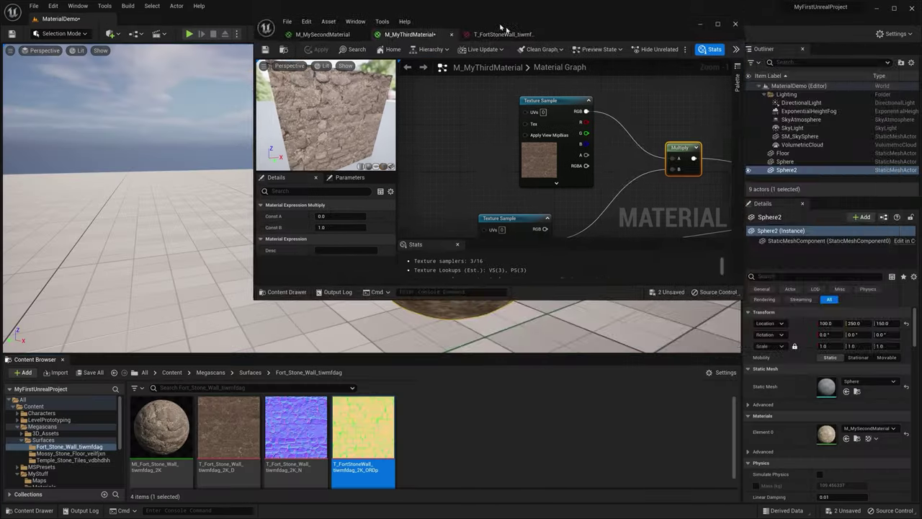
{"action": "left_click", "coordinate": [695, 22]}
{"action": "right_click_drag", "start_coordinate": [516, 128], "coordinate": [253, 353]}
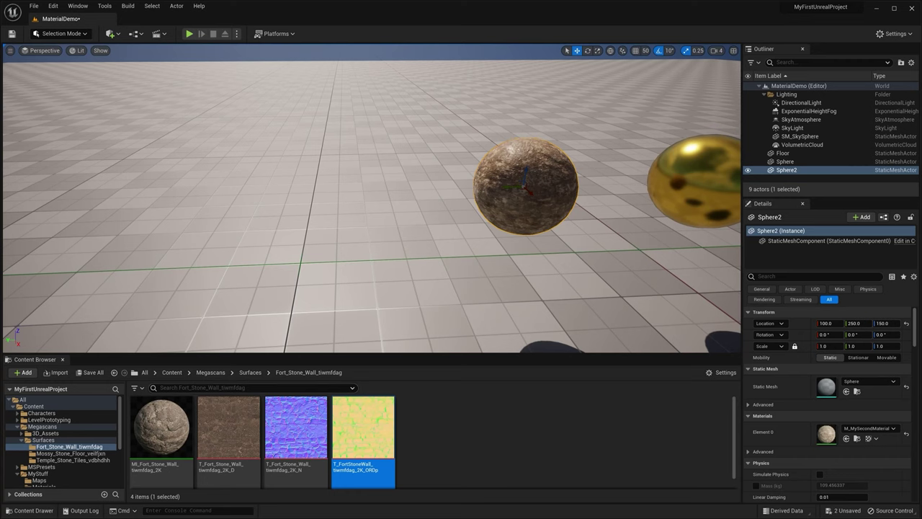
- Open the MyStuff/Materials folder and place a Cube shape on the floor near the spheres
{"action": "left_click", "coordinate": [36, 473]}
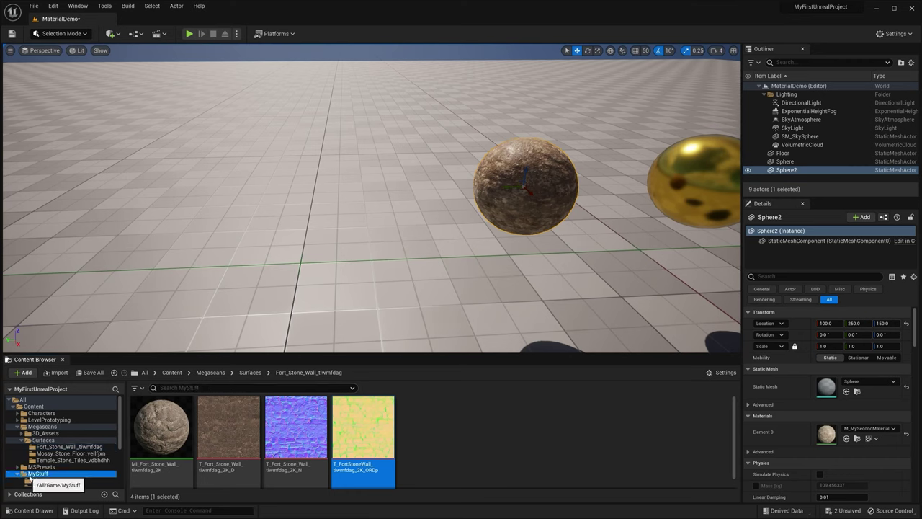
{"action": "double_click", "coordinate": [227, 429]}
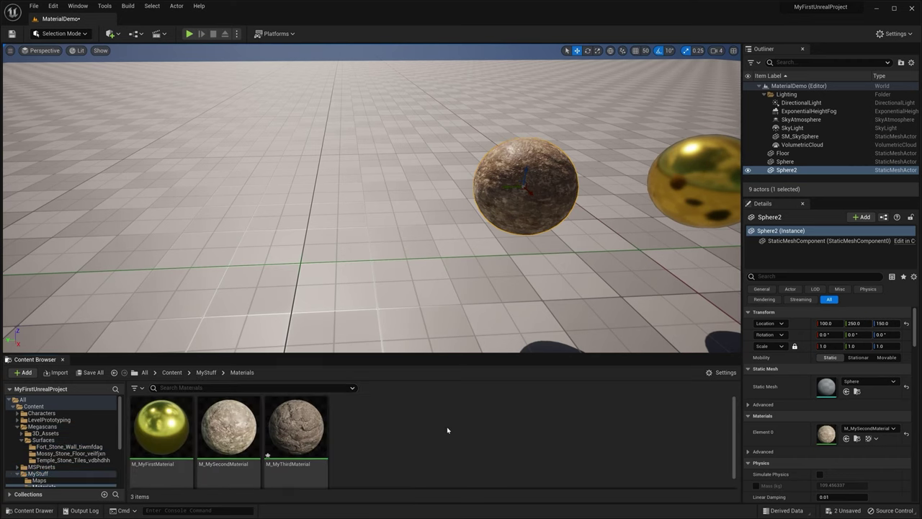
{"action": "mouse_move", "coordinate": [304, 430]}
{"action": "left_click", "coordinate": [112, 34]}
{"action": "mouse_move", "coordinate": [145, 88]}
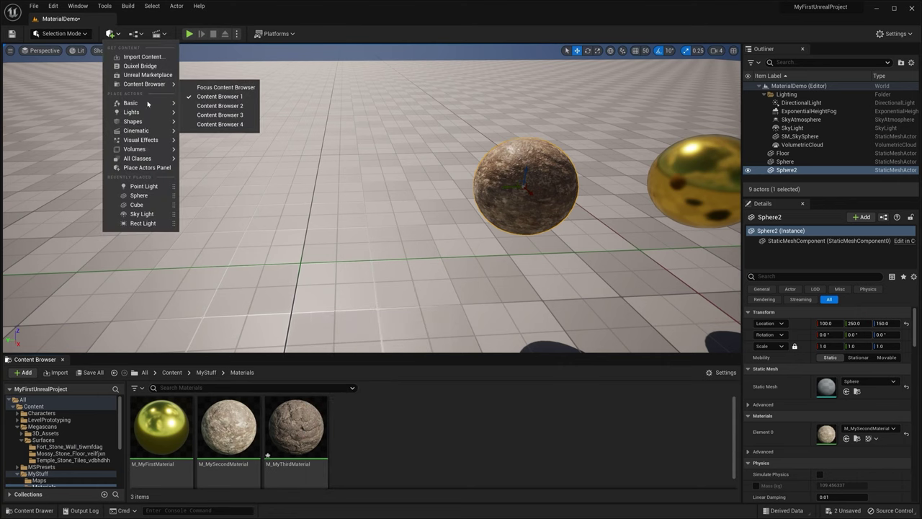
{"action": "mouse_move", "coordinate": [149, 124]}
{"action": "left_click_drag", "start_coordinate": [209, 125], "coordinate": [287, 214]}
- Apply M_MyThirdMaterial to the new cube and view it up close
{"action": "left_click_drag", "start_coordinate": [284, 425], "coordinate": [288, 222]}
{"action": "right_click_drag", "start_coordinate": [288, 223], "coordinate": [348, 170]}
{"action": "key", "text": "w"}
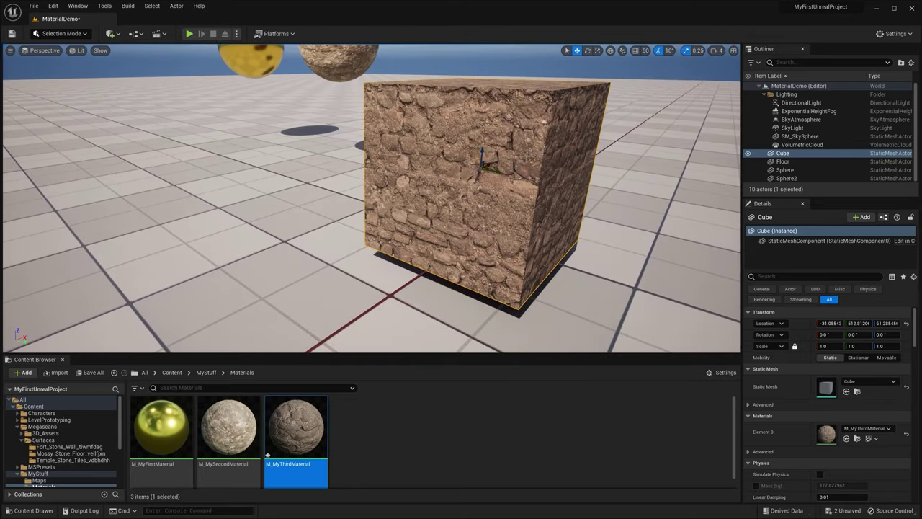
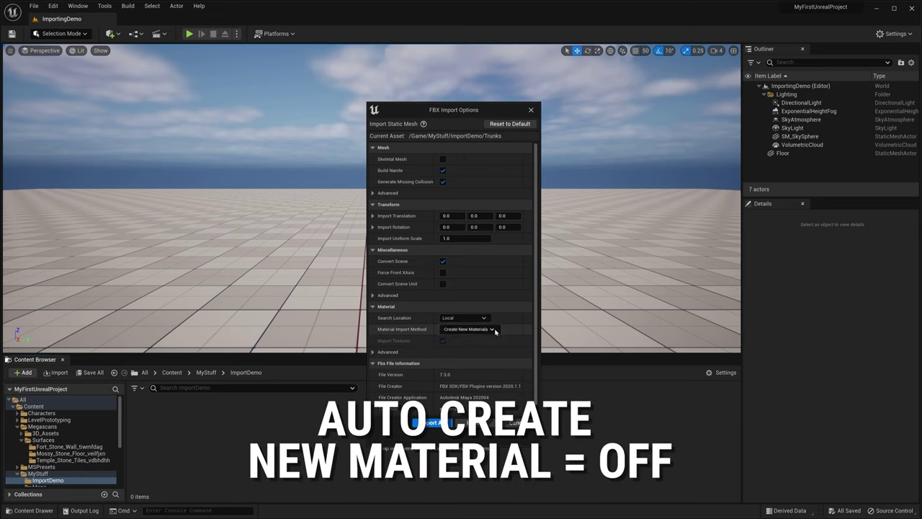
- Set the FBX material import method to Do Not Create Material, disable Import Textures, and import all the trunk meshes
{"action": "left_click", "coordinate": [492, 329]}
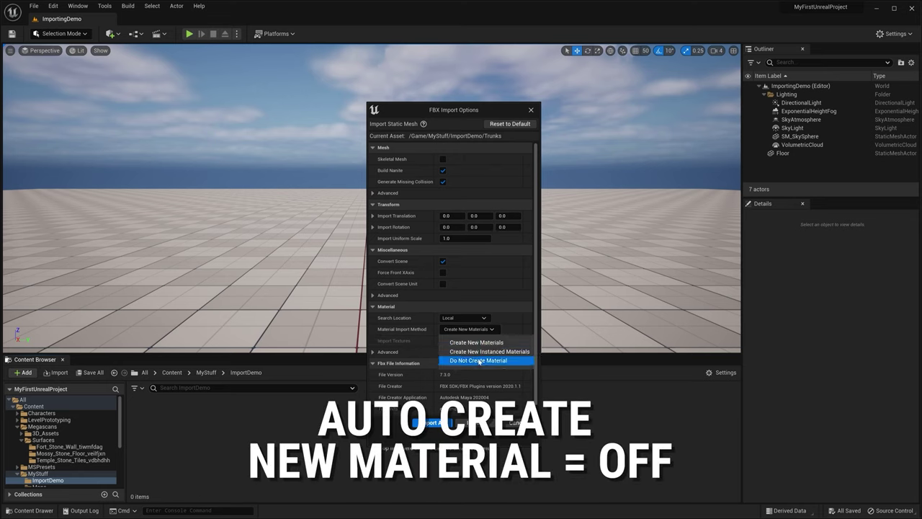
{"action": "left_click", "coordinate": [482, 360]}
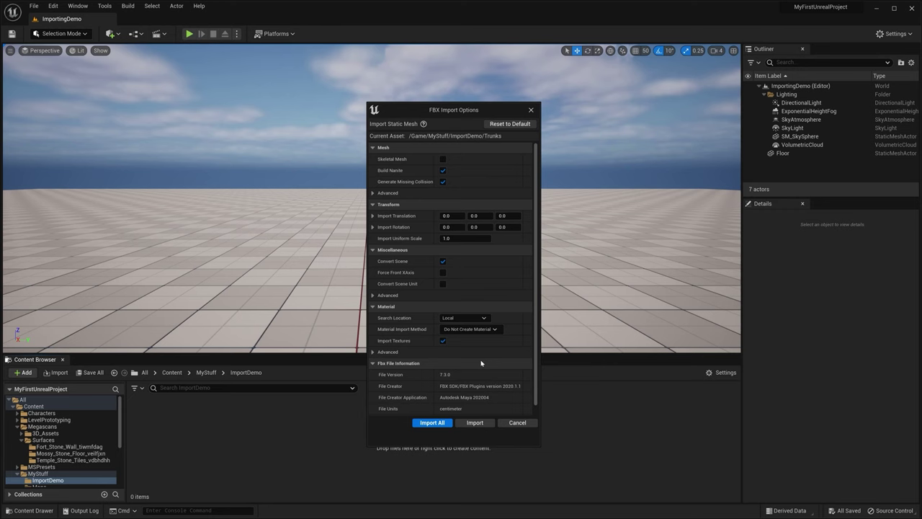
{"action": "left_click", "coordinate": [442, 341]}
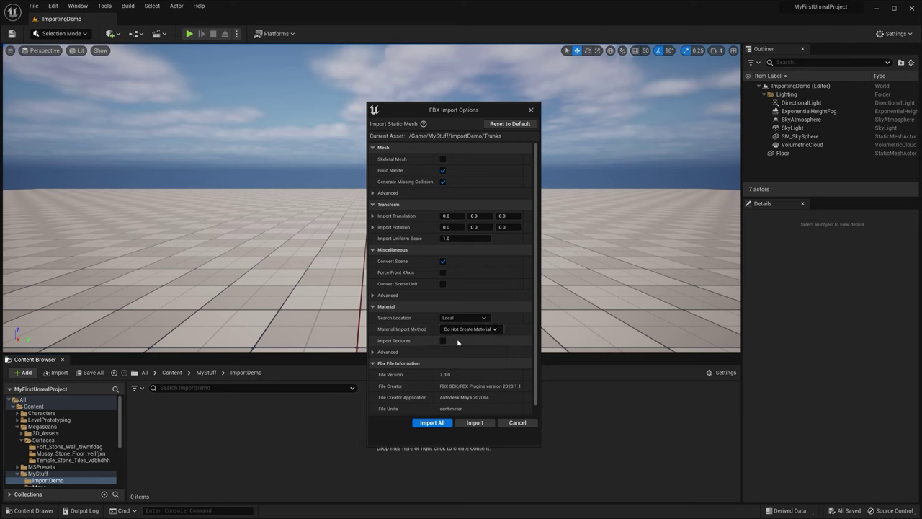
{"action": "left_click", "coordinate": [432, 422]}
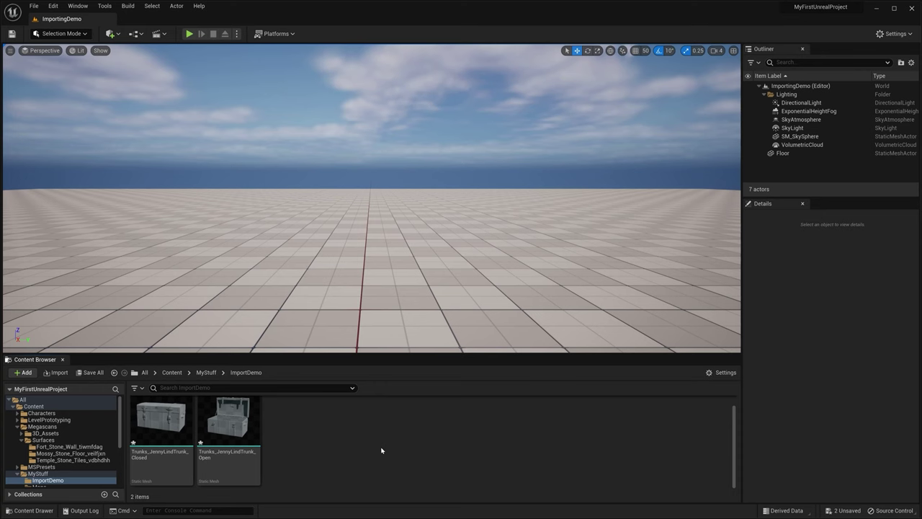
- Open the imported closed and open Jenny Lind trunk meshes and examine them in the mesh editor
{"action": "left_click", "coordinate": [162, 421]}
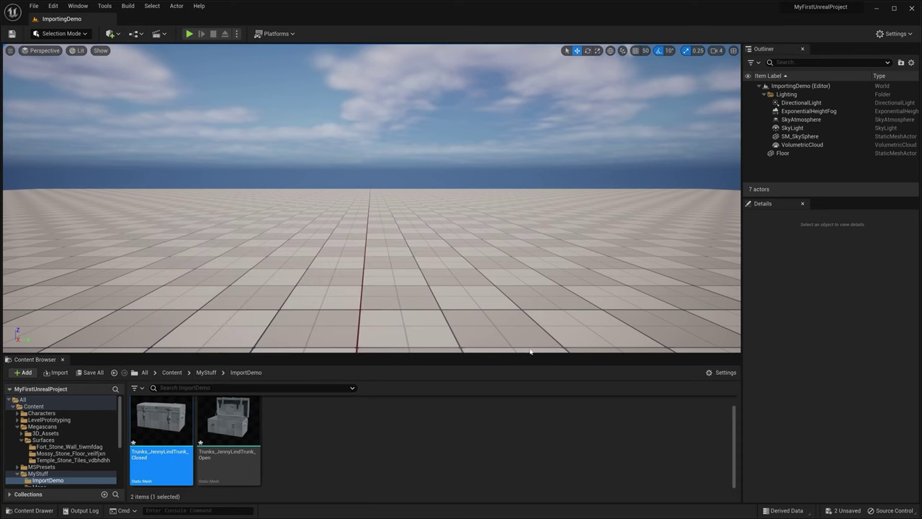
{"action": "double_click", "coordinate": [162, 421]}
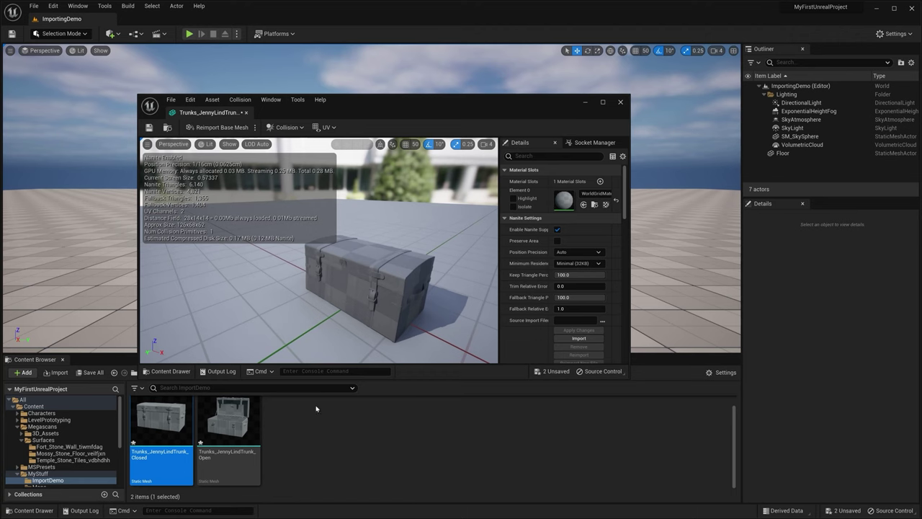
{"action": "left_click", "coordinate": [245, 419]}
{"action": "double_click", "coordinate": [245, 419]}
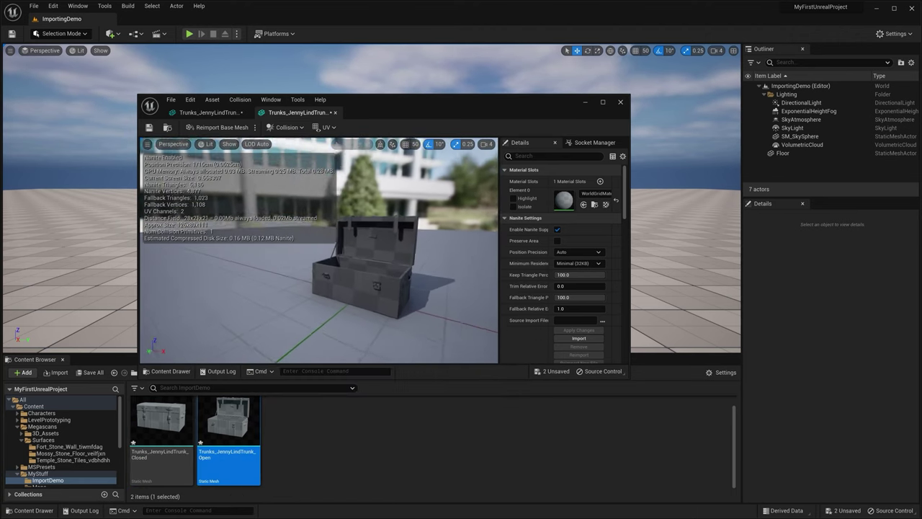
{"action": "left_click_drag", "start_coordinate": [319, 252], "coordinate": [402, 296]}
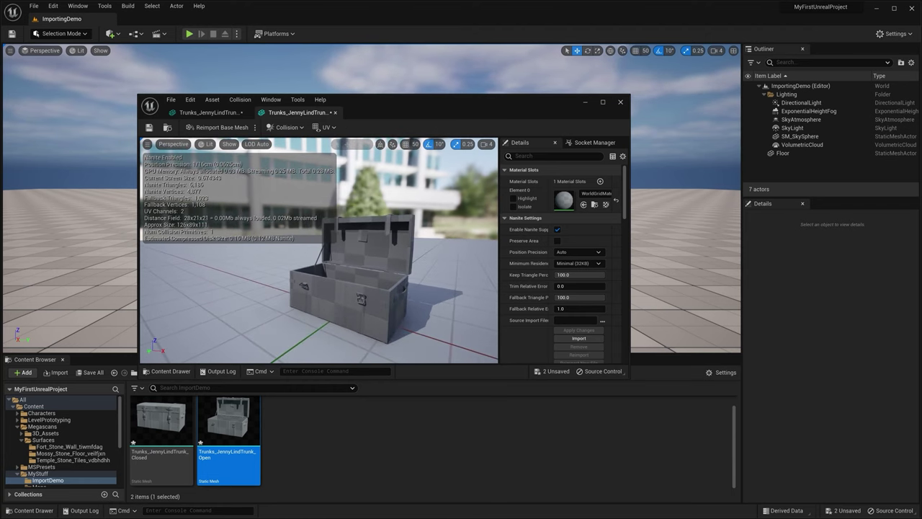
- Create a new material named M_JennyLindTrunk in the ImportDemo folder
{"action": "left_click", "coordinate": [339, 463]}
{"action": "right_click", "coordinate": [356, 449]}
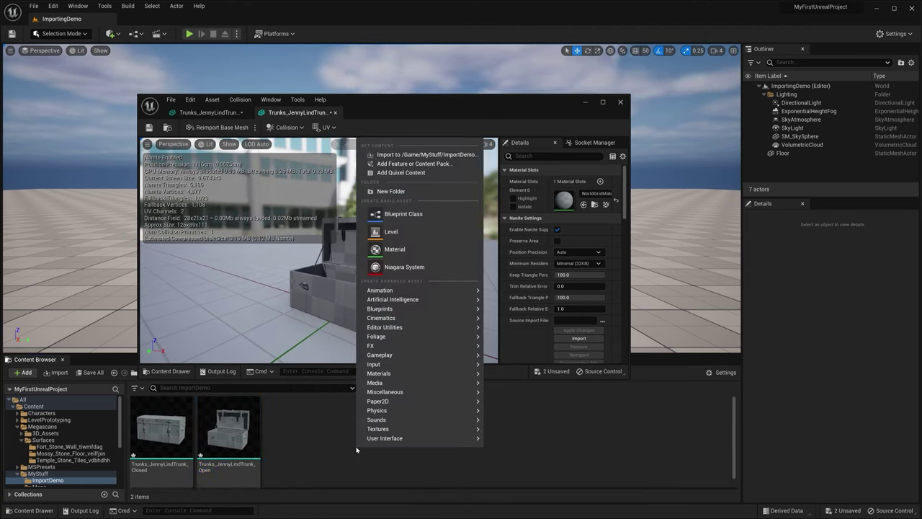
{"action": "left_click", "coordinate": [394, 248]}
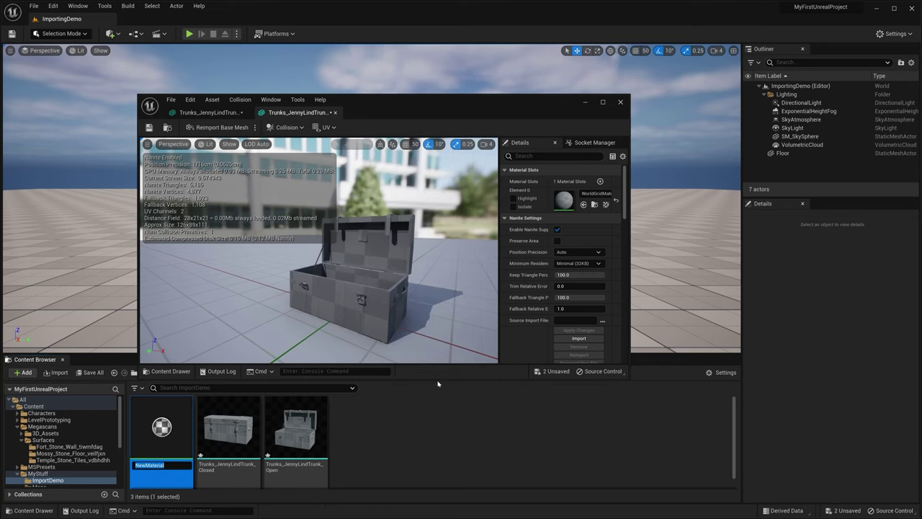
{"action": "type", "text": "M_JennyLindTrunk"}
{"action": "key", "text": "Return"}
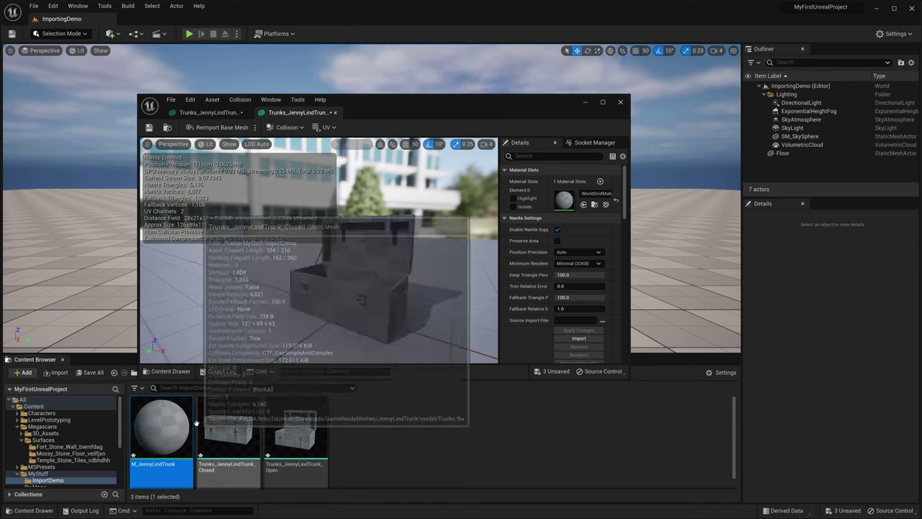
- Assign the M_JennyLindTrunk material to Element 0 of both the open and closed trunk meshes
{"action": "left_click_drag", "start_coordinate": [157, 437], "coordinate": [567, 203]}
{"action": "left_click", "coordinate": [207, 112]}
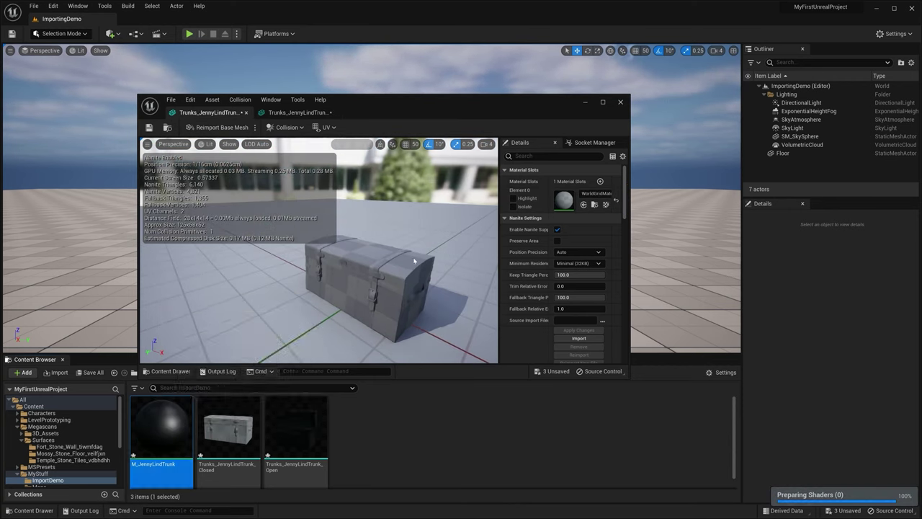
{"action": "left_click", "coordinate": [583, 205]}
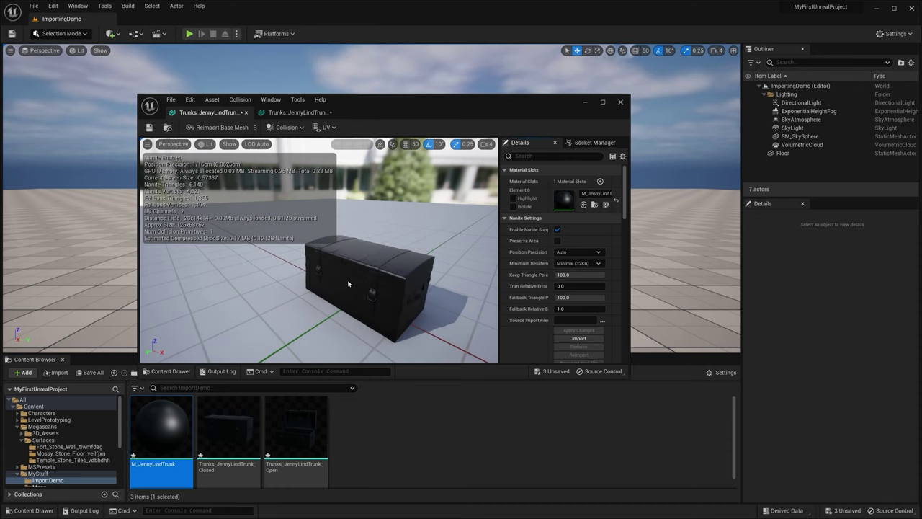
- Open M_JennyLindTrunk for editing and switch to File Explorer to open the JennyLindTrunk textures folder
{"action": "double_click", "coordinate": [168, 437]}
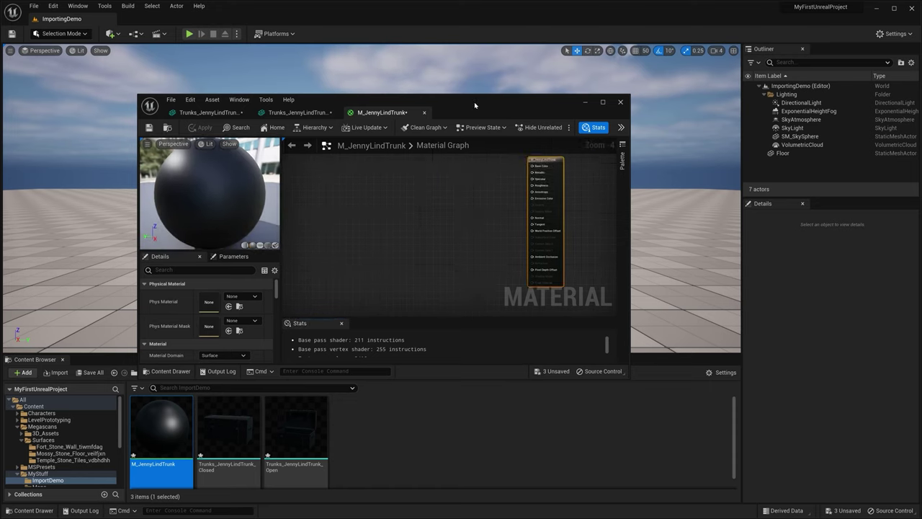
{"action": "left_click", "coordinate": [457, 433]}
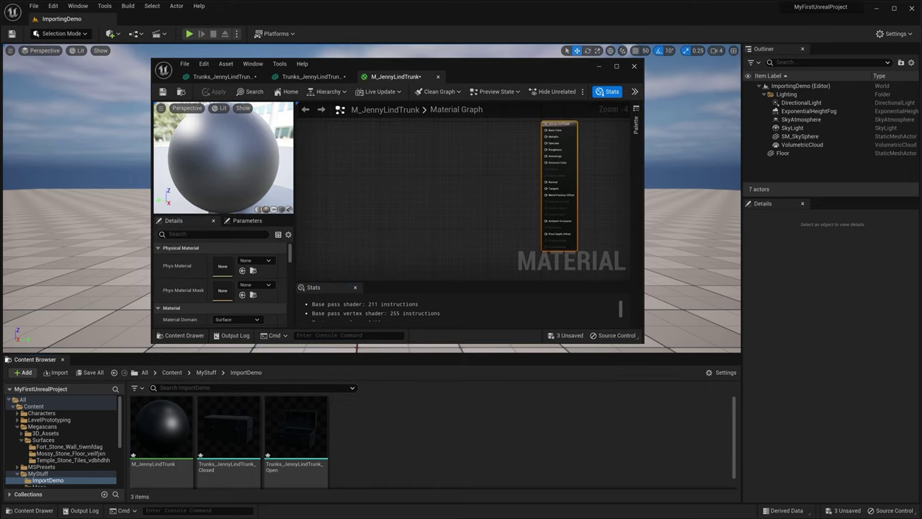
{"action": "key", "text": "alt+Tab"}
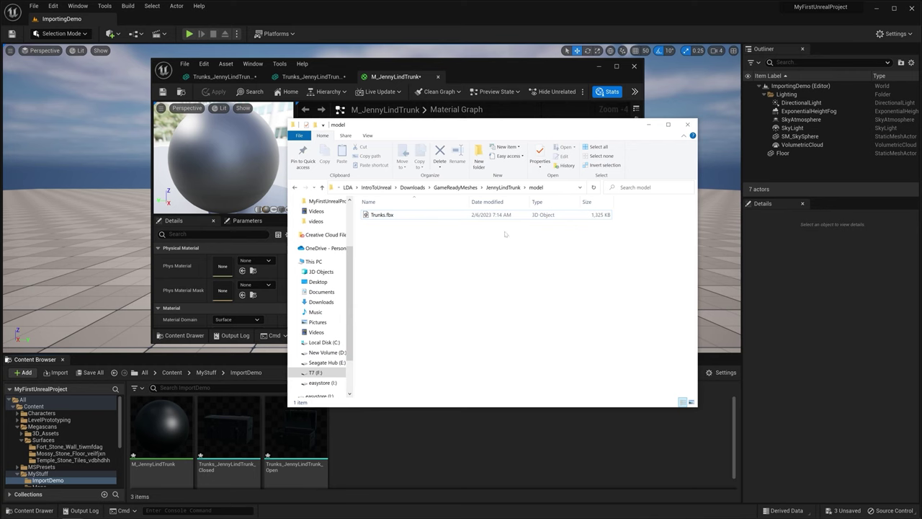
{"action": "left_click", "coordinate": [506, 187]}
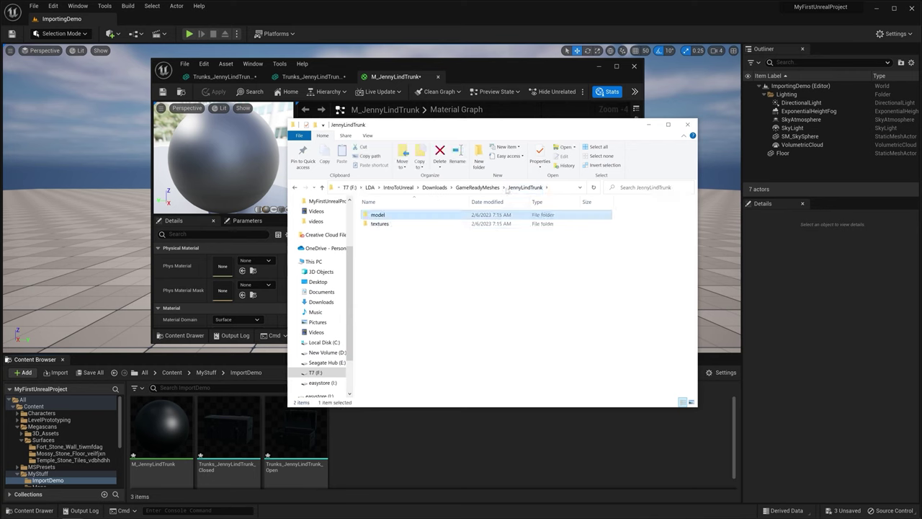
{"action": "double_click", "coordinate": [393, 223]}
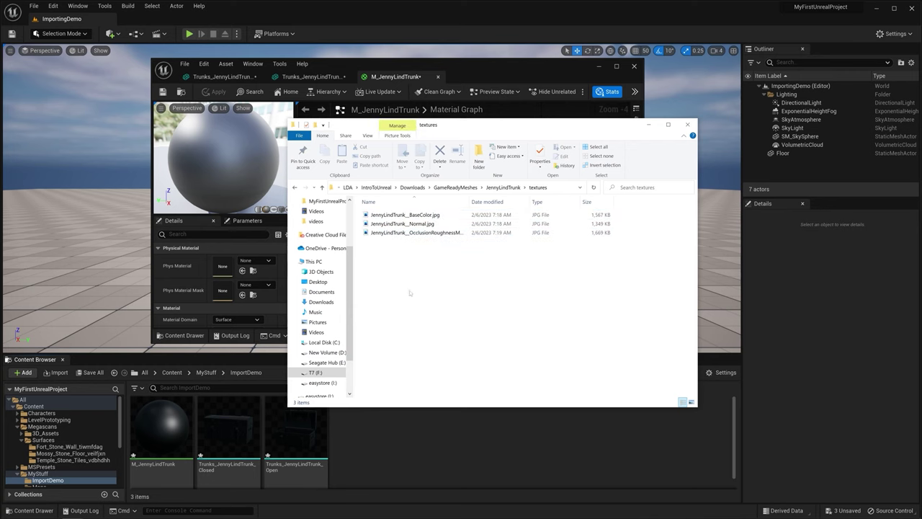
{"action": "left_click_drag", "start_coordinate": [418, 287], "coordinate": [491, 203]}
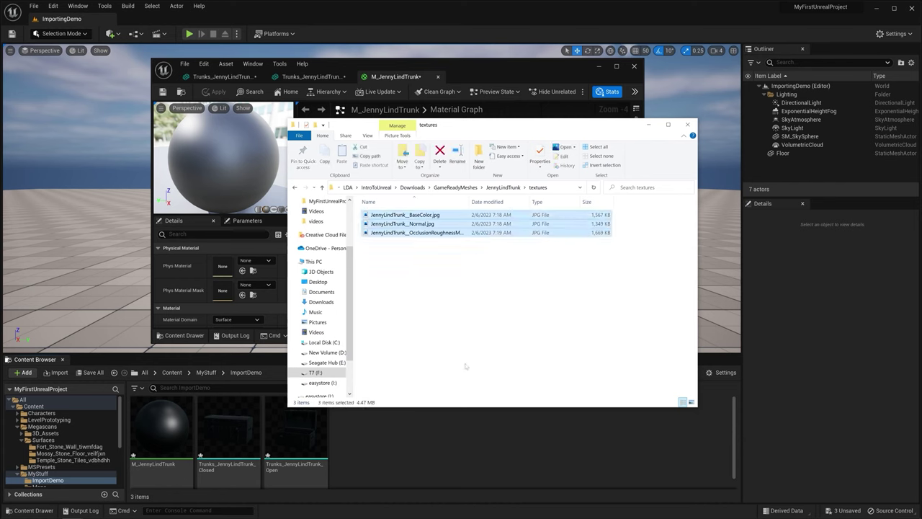
{"action": "left_click", "coordinate": [452, 325]}
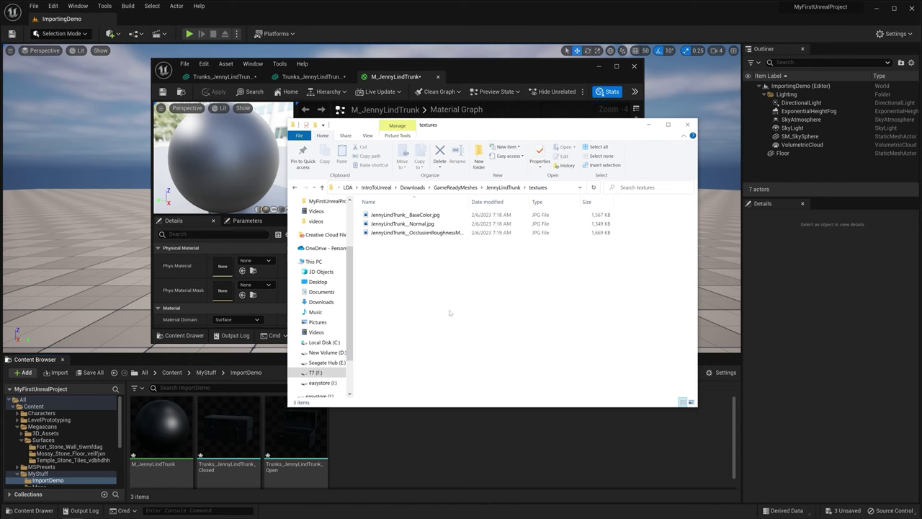
- Import JennyLindTrunk__BaseColor.jpg and JennyLindTrunk__Normal.jpg into the ImportDemo folder, accepting the second as a normal map
{"action": "left_click", "coordinate": [420, 215]}
{"action": "left_click_drag", "start_coordinate": [420, 215], "coordinate": [435, 453]}
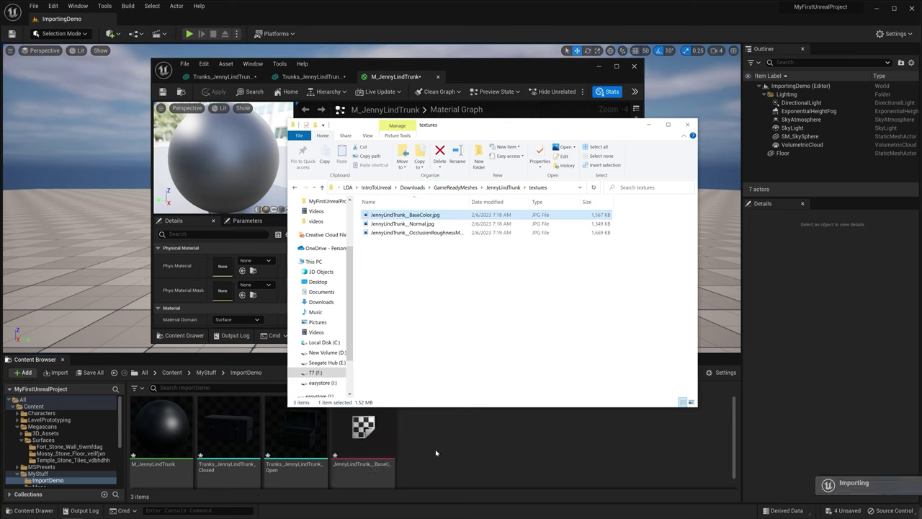
{"action": "mouse_move", "coordinate": [369, 431]}
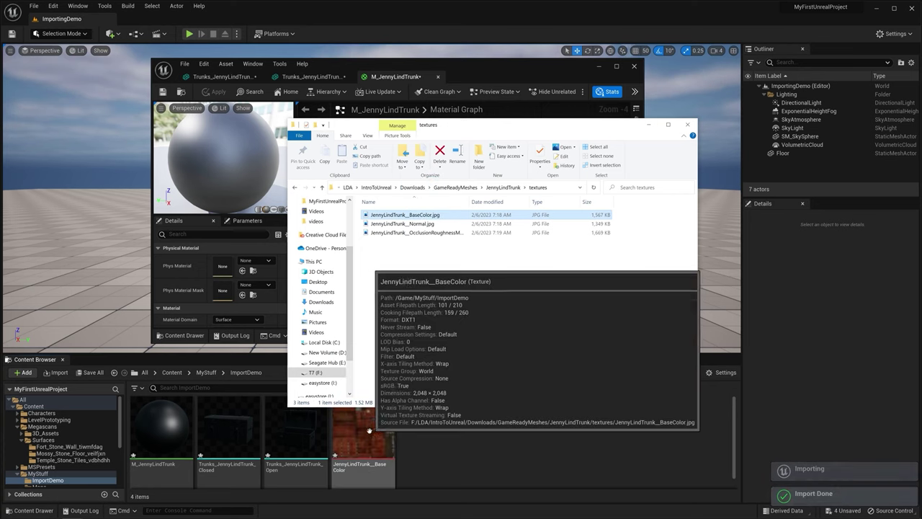
{"action": "left_click", "coordinate": [412, 224]}
{"action": "left_click_drag", "start_coordinate": [412, 227], "coordinate": [508, 464]}
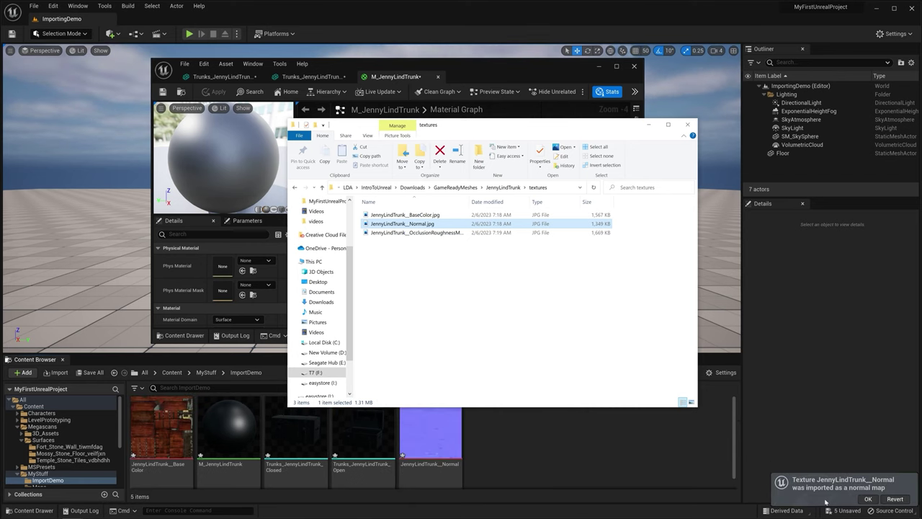
{"action": "left_click", "coordinate": [868, 498]}
{"action": "left_click", "coordinate": [868, 498]}
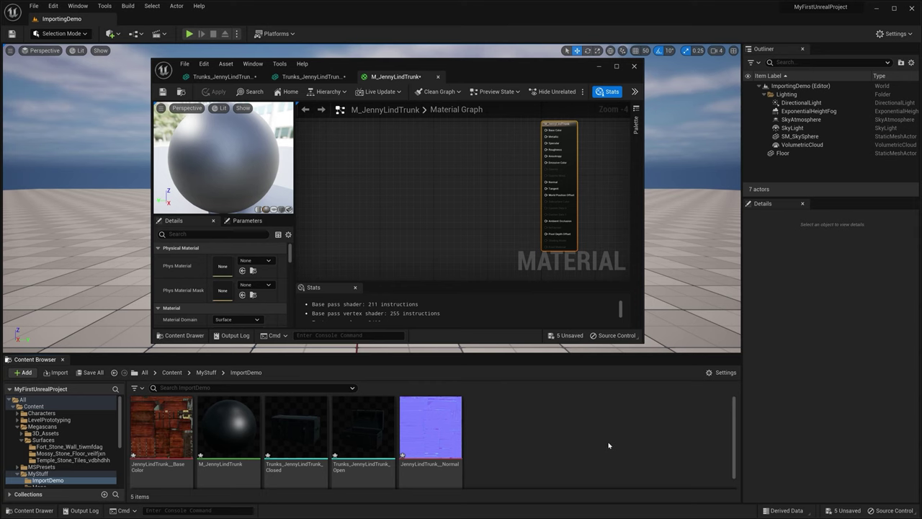
- Import the JennyLindTrunk OcclusionRoughnessMetallic texture from File Explorer into the ImportDemo folder
{"action": "mouse_move", "coordinate": [453, 430]}
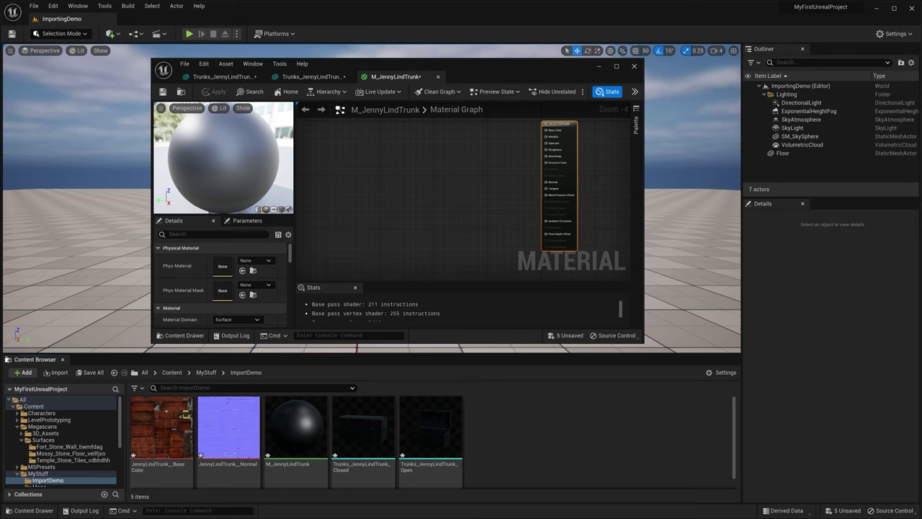
{"action": "key", "text": "alt+Tab"}
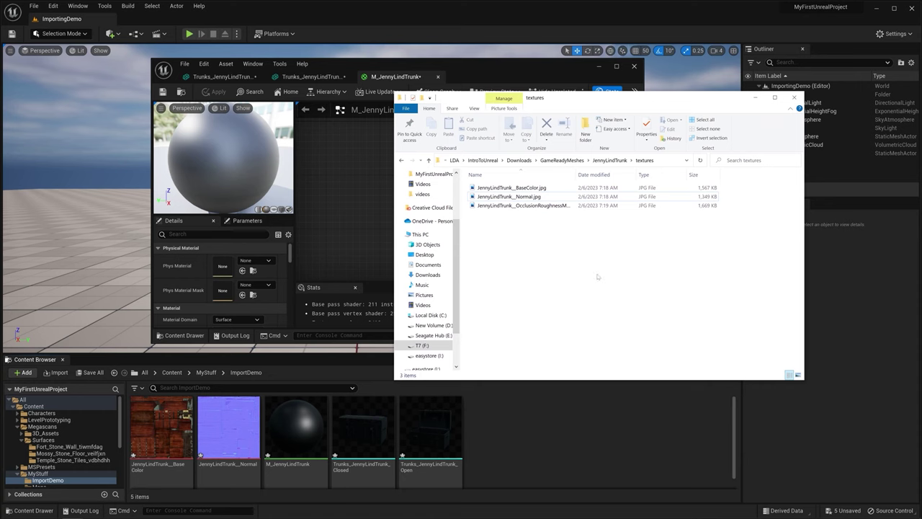
{"action": "left_click_drag", "start_coordinate": [546, 207], "coordinate": [577, 466]}
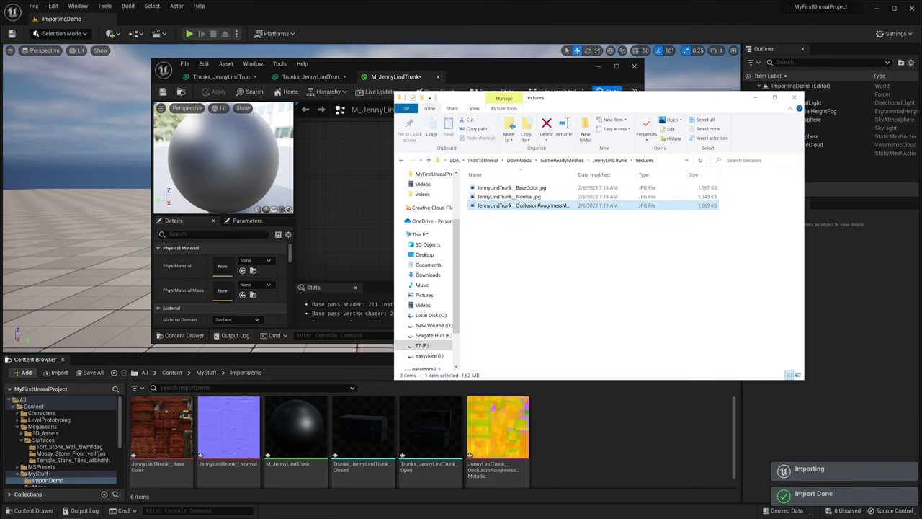
{"action": "left_click", "coordinate": [662, 425]}
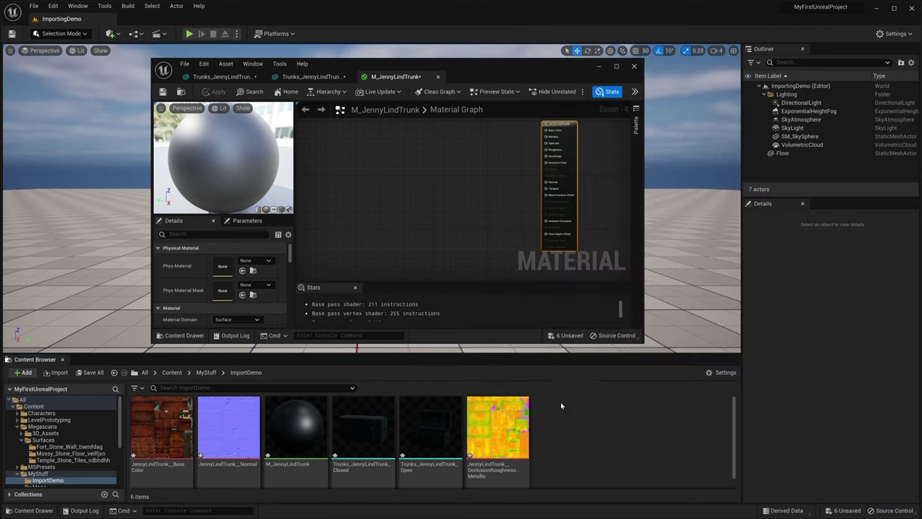
- Open the OcclusionRoughnessMetallic texture full-size and examine its red, green and blue channels individually and combined
{"action": "double_click", "coordinate": [509, 423]}
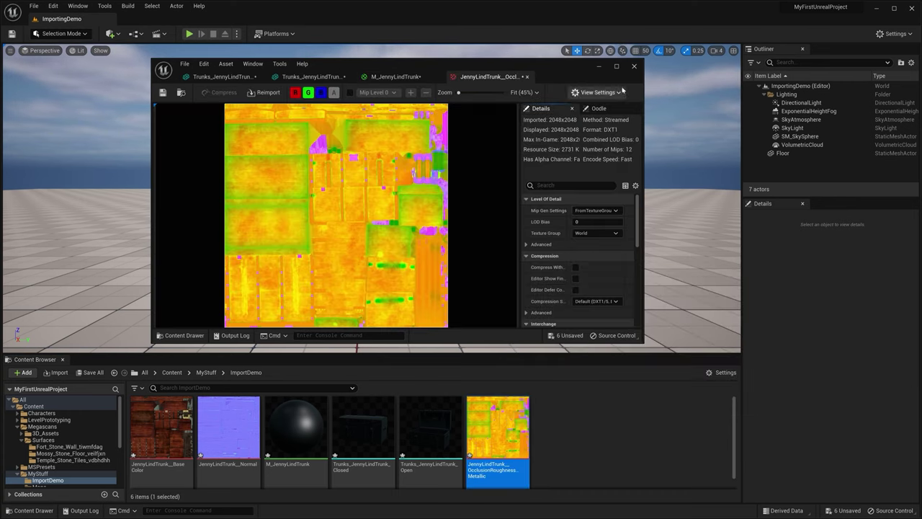
{"action": "left_click", "coordinate": [616, 66]}
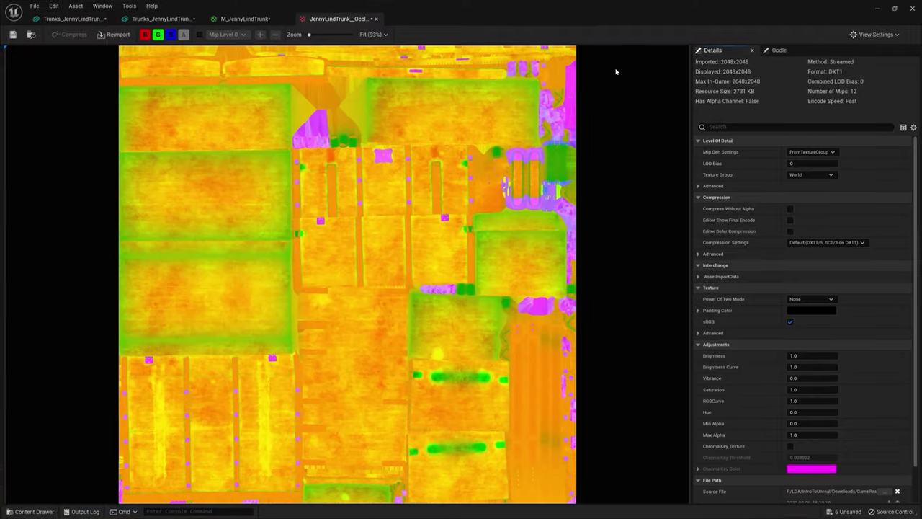
{"action": "left_click", "coordinate": [169, 33]}
{"action": "left_click", "coordinate": [156, 33]}
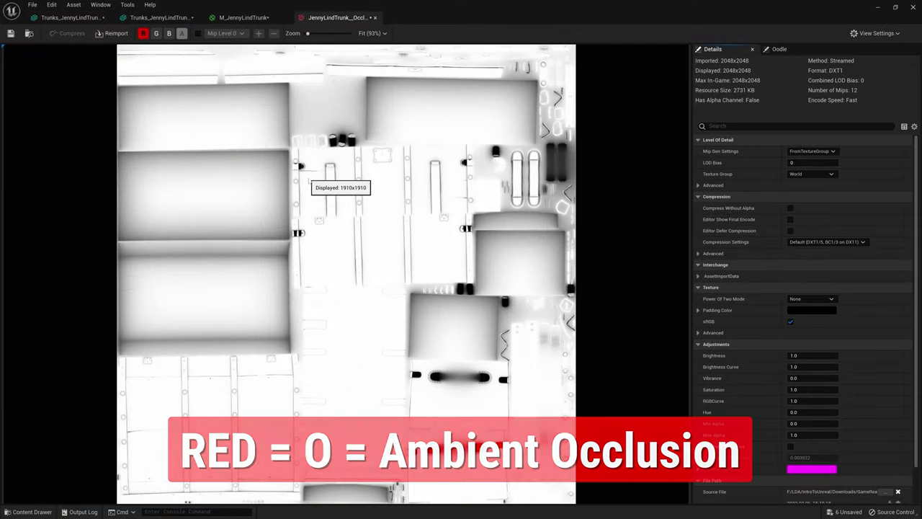
{"action": "left_click", "coordinate": [143, 33]}
{"action": "left_click", "coordinate": [155, 34]}
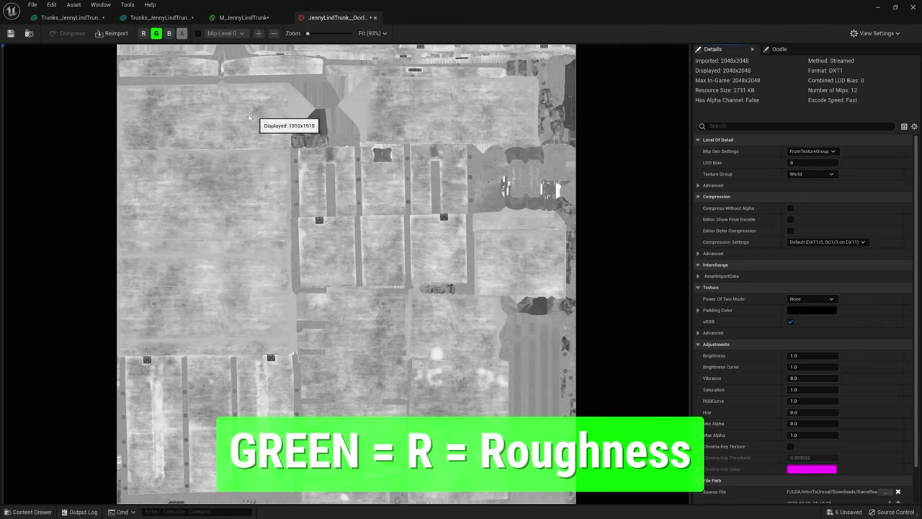
{"action": "left_click", "coordinate": [156, 33]}
{"action": "left_click", "coordinate": [168, 33]}
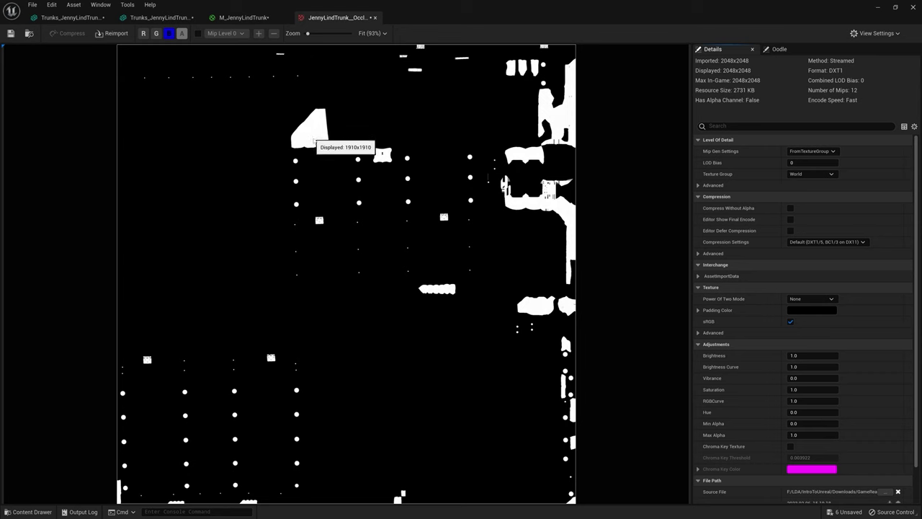
{"action": "left_click", "coordinate": [143, 34]}
{"action": "left_click", "coordinate": [156, 34]}
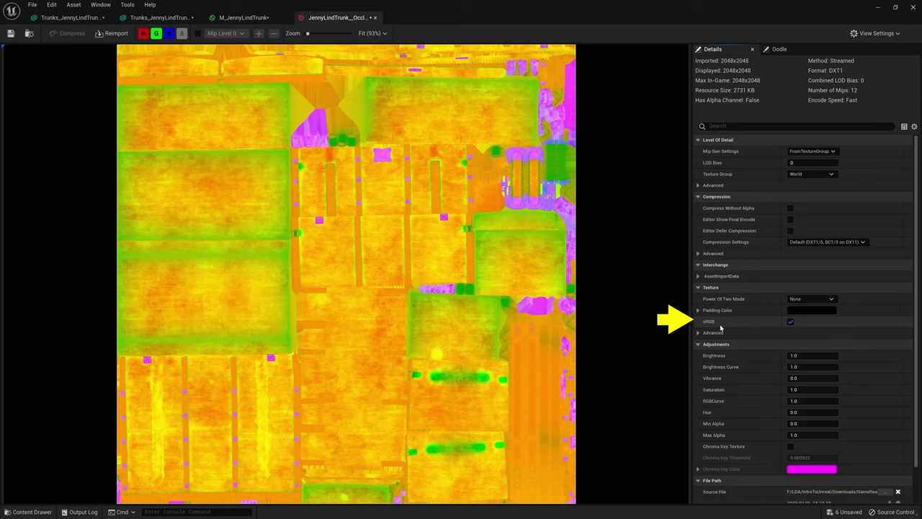
- Try turning sRGB off for the OcclusionRoughnessMetallic texture, restore it, and check the Normal texture's compression and sRGB settings
{"action": "left_click", "coordinate": [791, 322]}
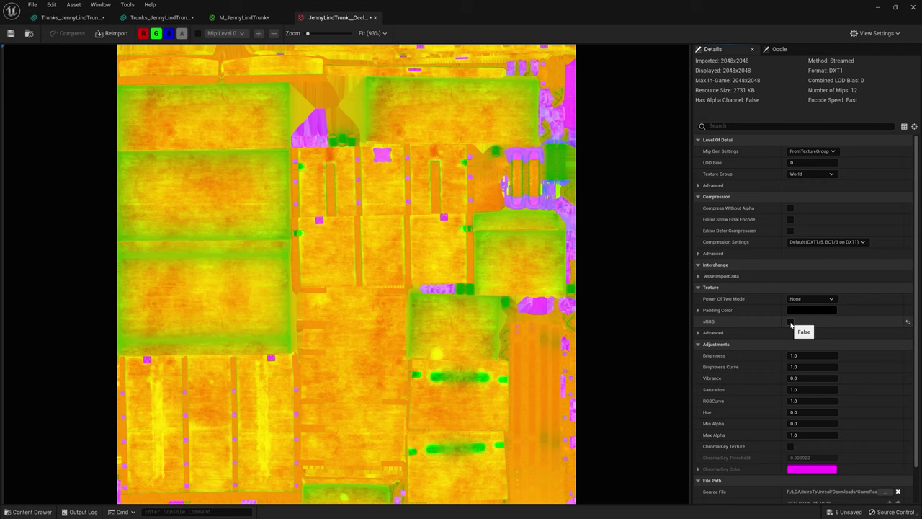
{"action": "left_click", "coordinate": [791, 323]}
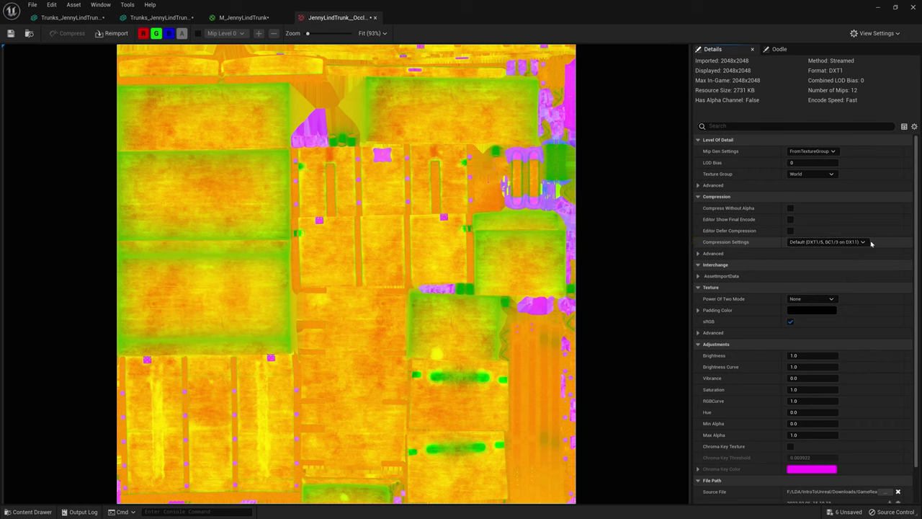
{"action": "left_click", "coordinate": [895, 7]}
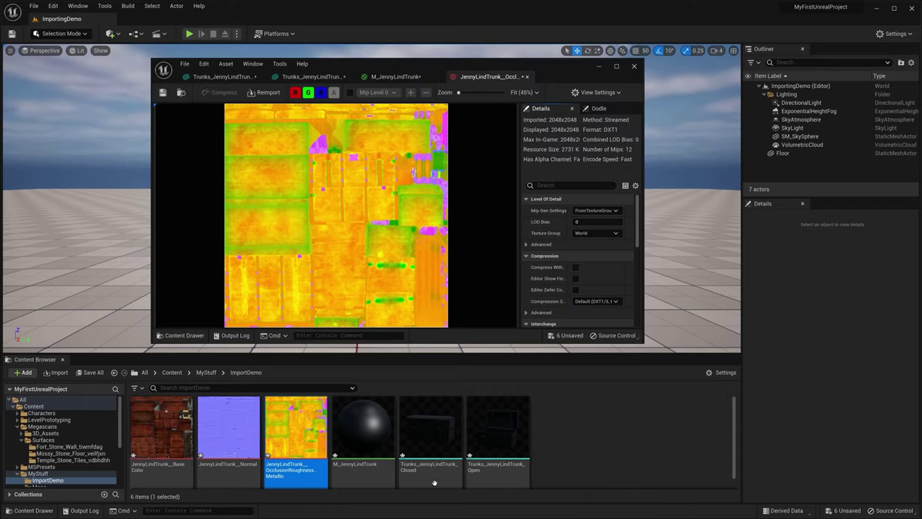
{"action": "double_click", "coordinate": [252, 430]}
{"action": "left_click", "coordinate": [615, 65]}
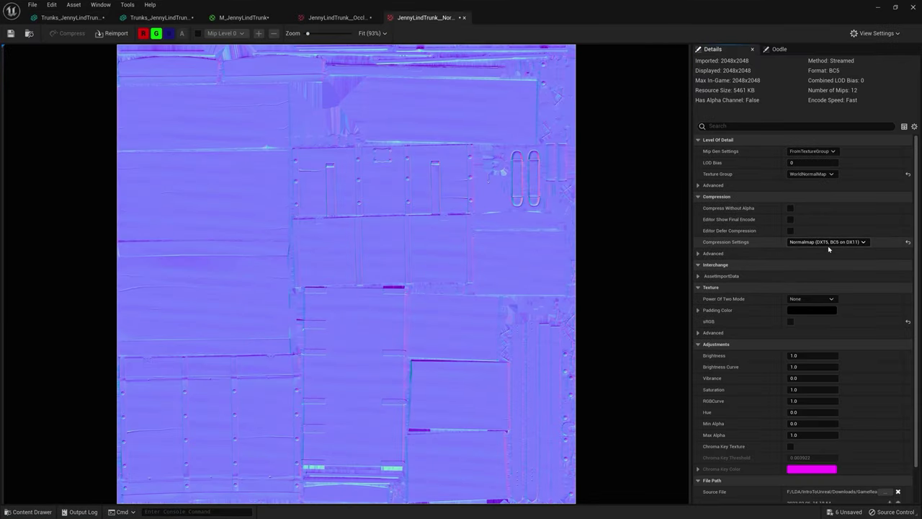
{"action": "left_click", "coordinate": [337, 17]}
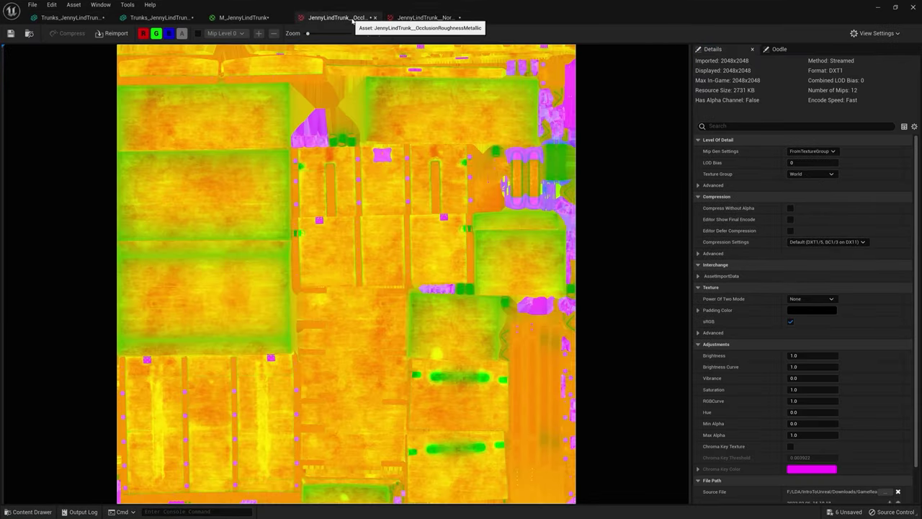
- Set the OcclusionRoughnessMetallic texture's compression to Masks (no sRGB) and save the texture
{"action": "left_click", "coordinate": [862, 242]}
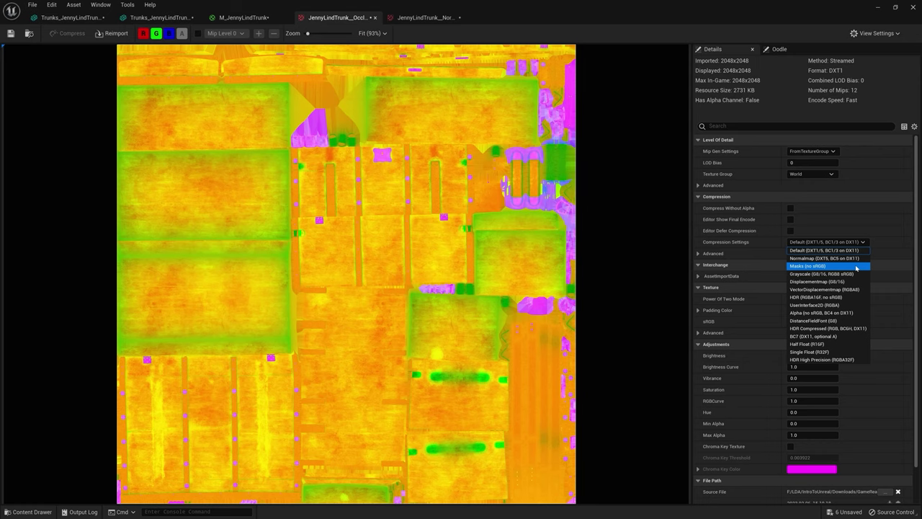
{"action": "left_click", "coordinate": [807, 266]}
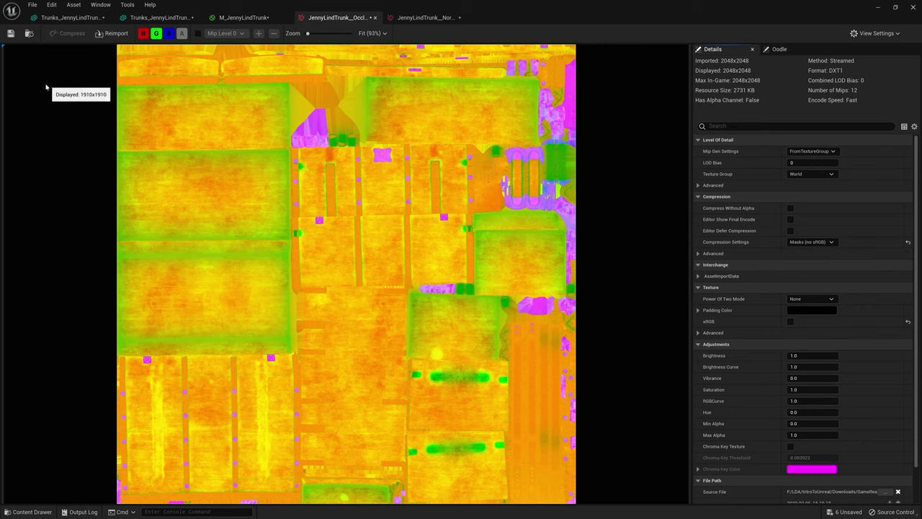
{"action": "left_click", "coordinate": [11, 35]}
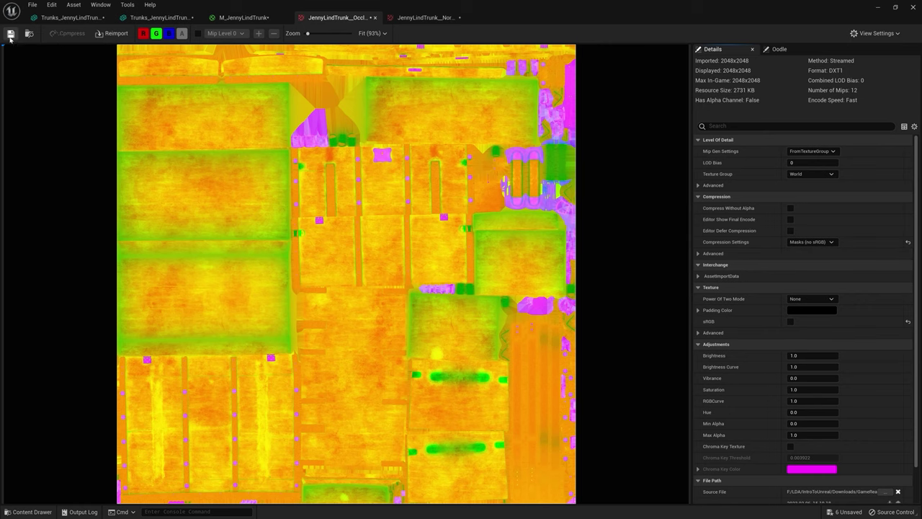
{"action": "left_click", "coordinate": [895, 8]}
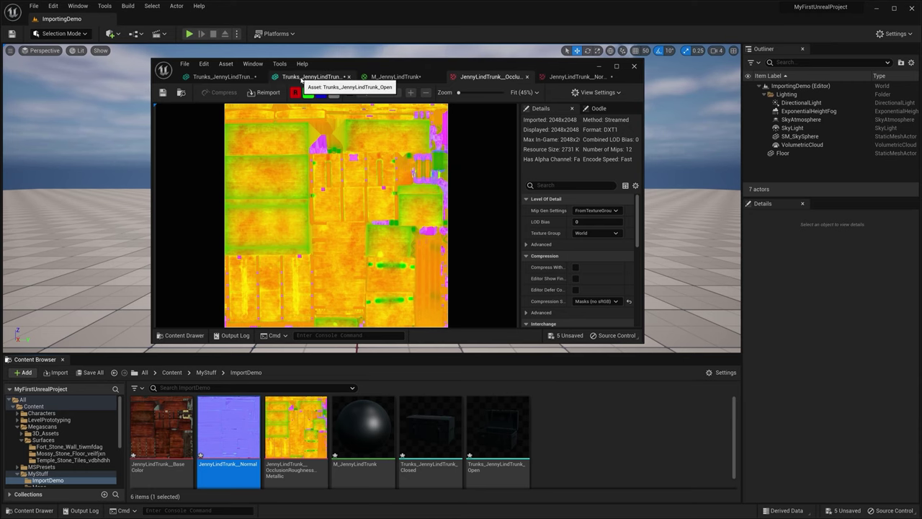
- Add the BaseColor, Normal and OcclusionRoughnessMetallic textures as texture samples in the M_JennyLindTrunk material graph
{"action": "left_click", "coordinate": [396, 76]}
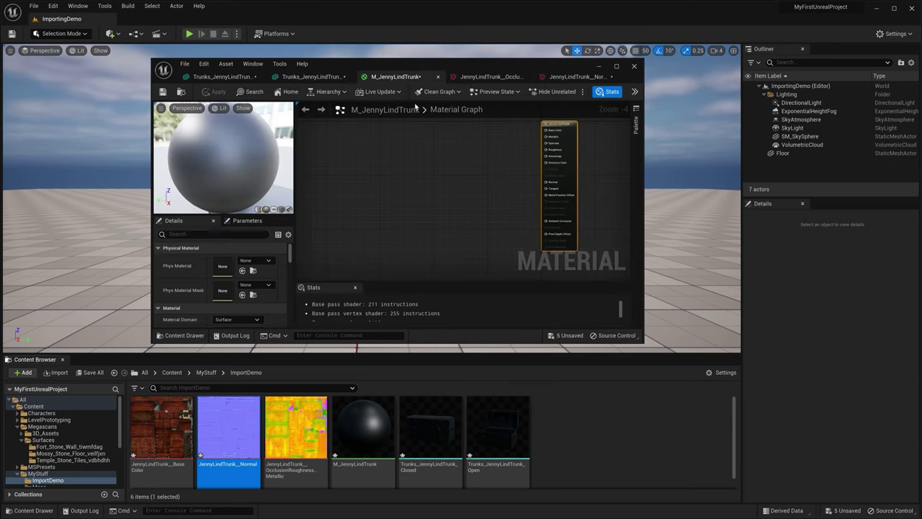
{"action": "left_click_drag", "start_coordinate": [141, 455], "coordinate": [338, 141]}
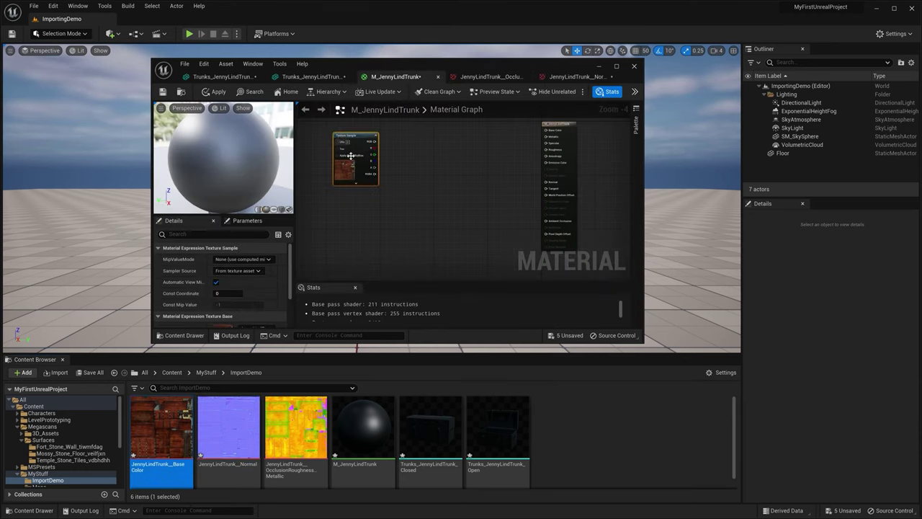
{"action": "left_click_drag", "start_coordinate": [234, 399], "coordinate": [341, 211]}
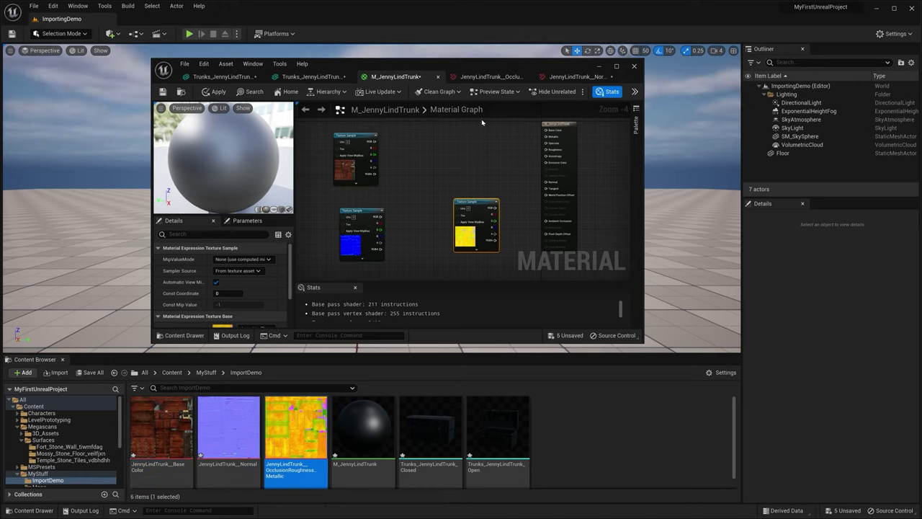
- Use the Trunks_JennyLindTrunk_Open mesh as the material's preview mesh and maximize the material editor window
{"action": "left_click", "coordinate": [469, 142]}
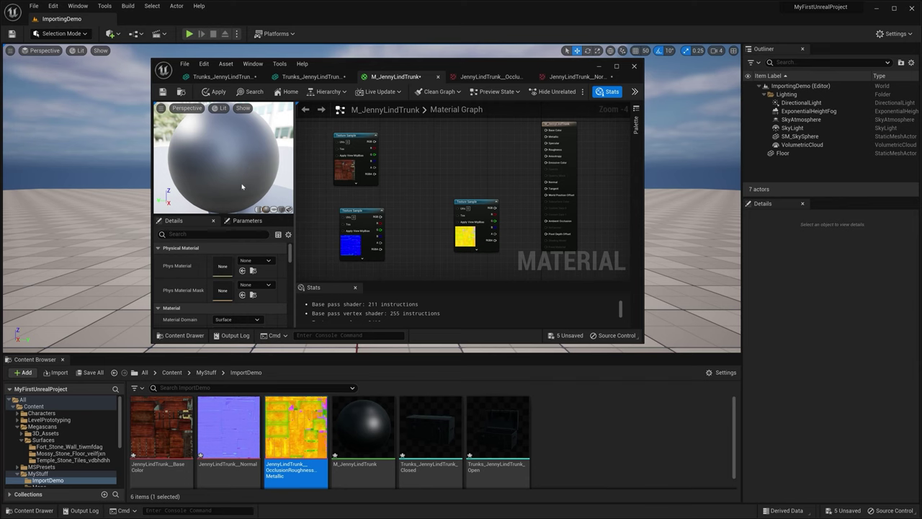
{"action": "mouse_move", "coordinate": [514, 437]}
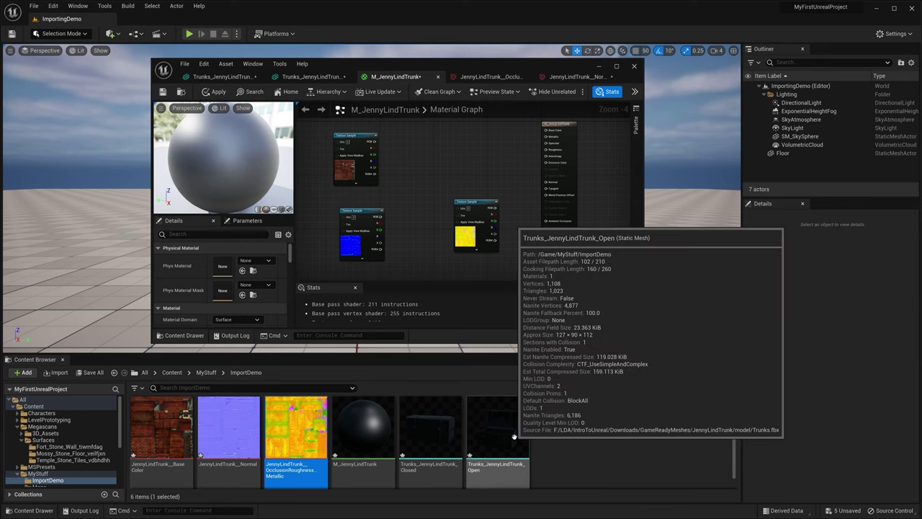
{"action": "left_click", "coordinate": [514, 437]}
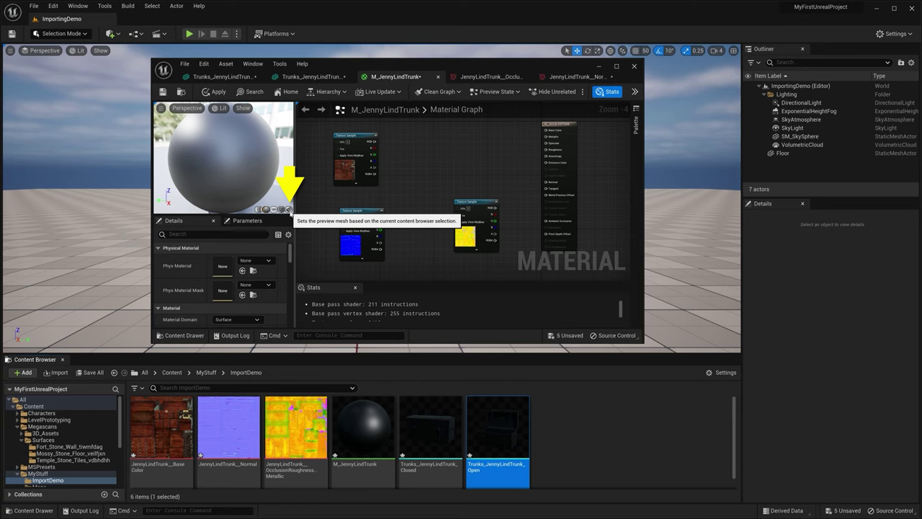
{"action": "left_click", "coordinate": [288, 209]}
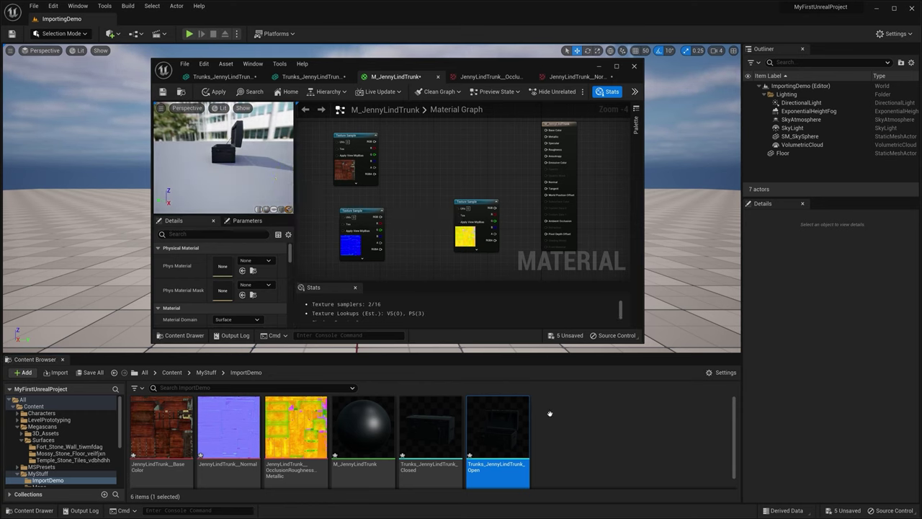
{"action": "right_click_drag", "start_coordinate": [238, 172], "coordinate": [211, 169]}
{"action": "left_click_drag", "start_coordinate": [209, 153], "coordinate": [260, 144]}
{"action": "left_click", "coordinate": [616, 66]}
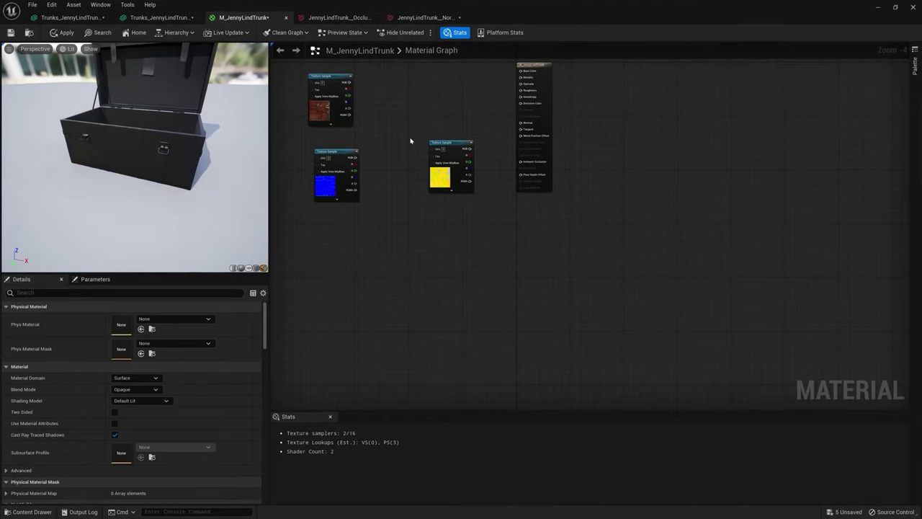
{"action": "left_click_drag", "start_coordinate": [180, 151], "coordinate": [249, 151]}
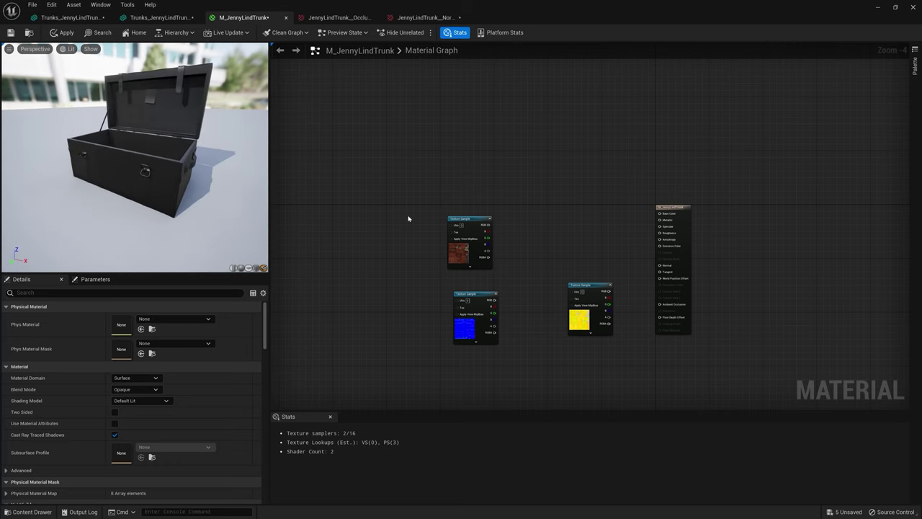
- Connect the BaseColor sample's RGB to Base Color and the Normal sample's RGB to Normal, stacking the three texture samples in a column
{"action": "left_click_drag", "start_coordinate": [484, 219], "coordinate": [661, 214]}
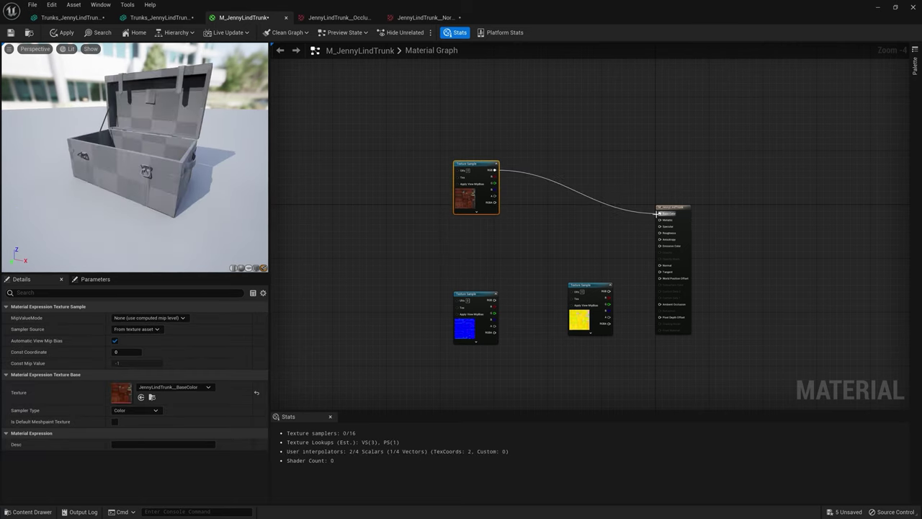
{"action": "left_click_drag", "start_coordinate": [590, 287], "coordinate": [532, 353]}
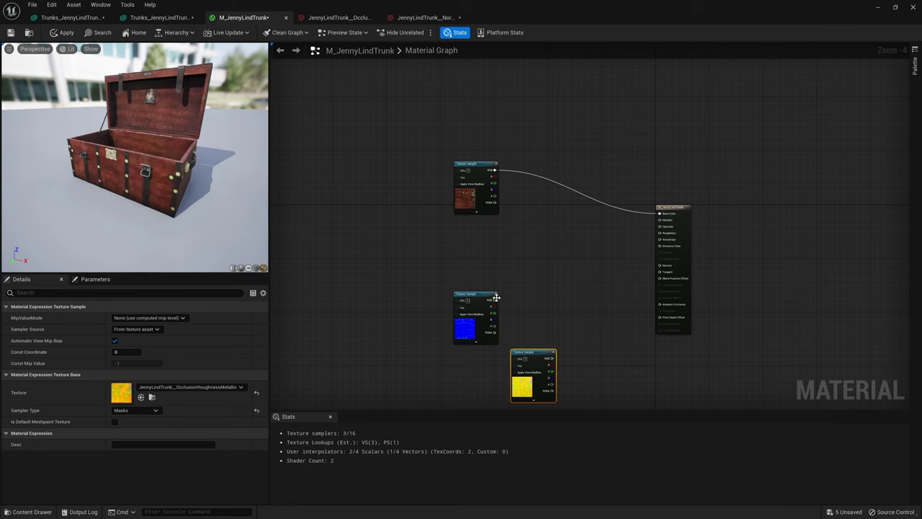
{"action": "left_click_drag", "start_coordinate": [495, 299], "coordinate": [662, 266]}
{"action": "left_click_drag", "start_coordinate": [99, 146], "coordinate": [116, 140]}
{"action": "left_click_drag", "start_coordinate": [537, 352], "coordinate": [480, 223]}
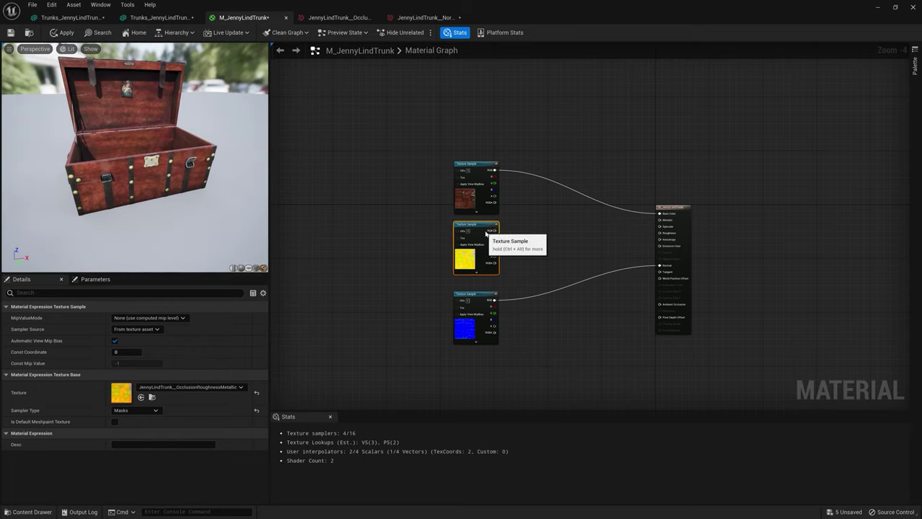
- Wire the OcclusionRoughnessMetallic sample's red output to Ambient Occlusion, green to Roughness and blue to Metallic
{"action": "scroll", "coordinate": [540, 249], "scroll_direction": "up", "scroll_amount": 1}
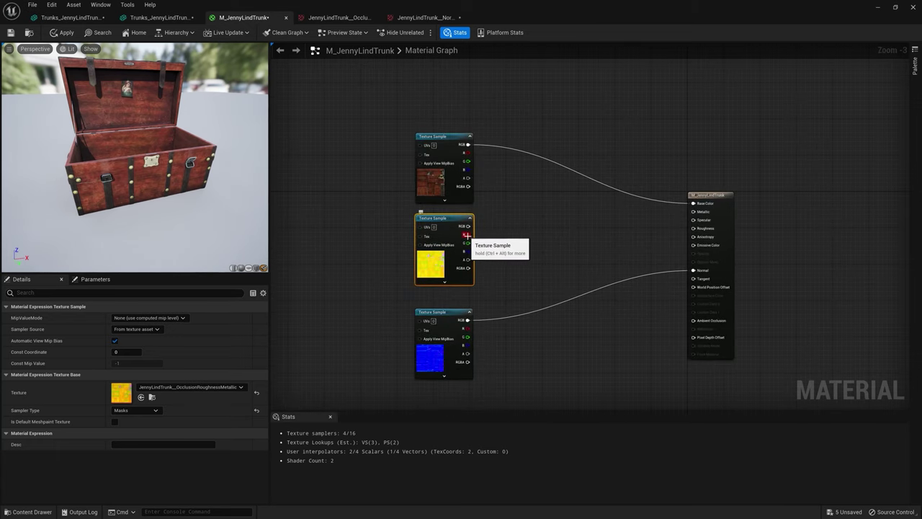
{"action": "left_click_drag", "start_coordinate": [468, 240], "coordinate": [696, 325]}
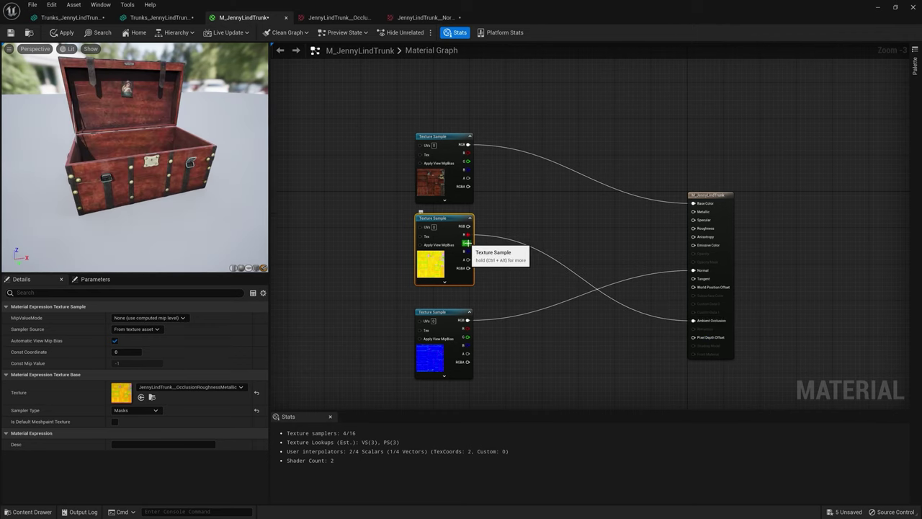
{"action": "left_click_drag", "start_coordinate": [467, 242], "coordinate": [696, 230]}
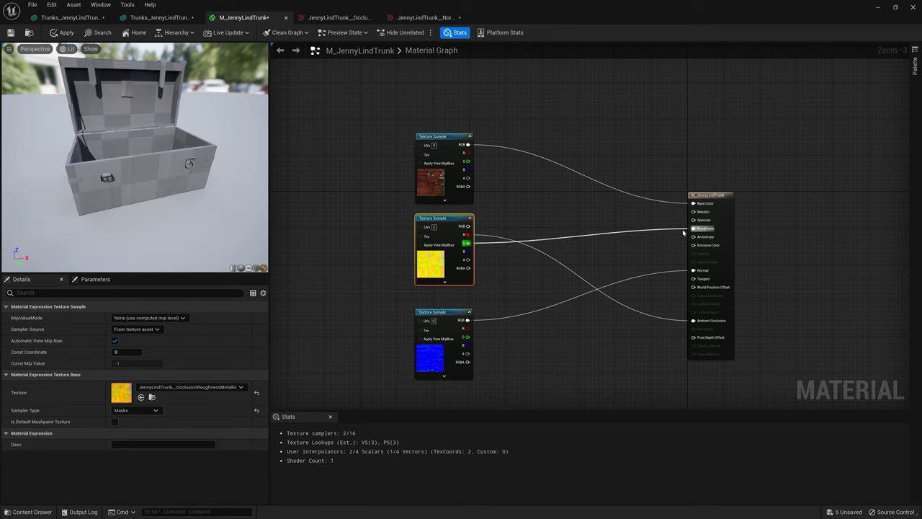
{"action": "left_click_drag", "start_coordinate": [137, 158], "coordinate": [115, 172]}
{"action": "scroll", "coordinate": [187, 161], "scroll_direction": "up", "scroll_amount": 2}
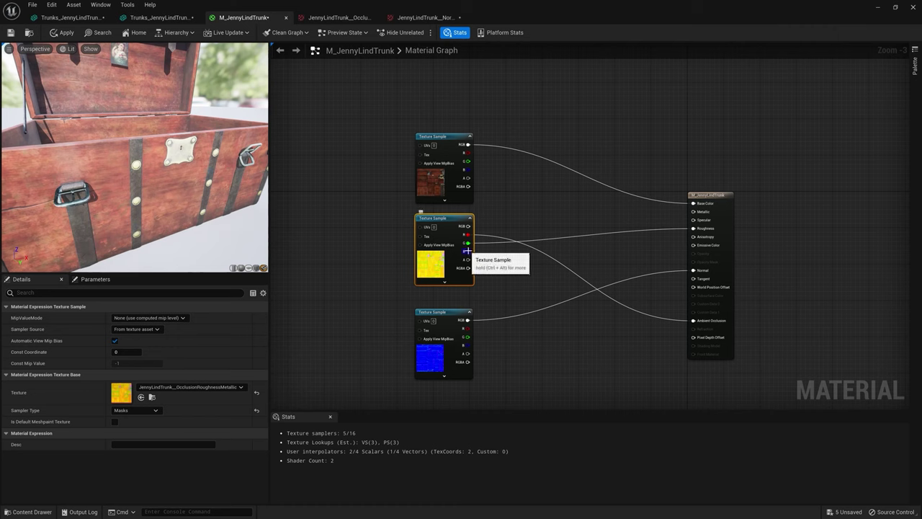
{"action": "left_click_drag", "start_coordinate": [467, 250], "coordinate": [469, 252]}
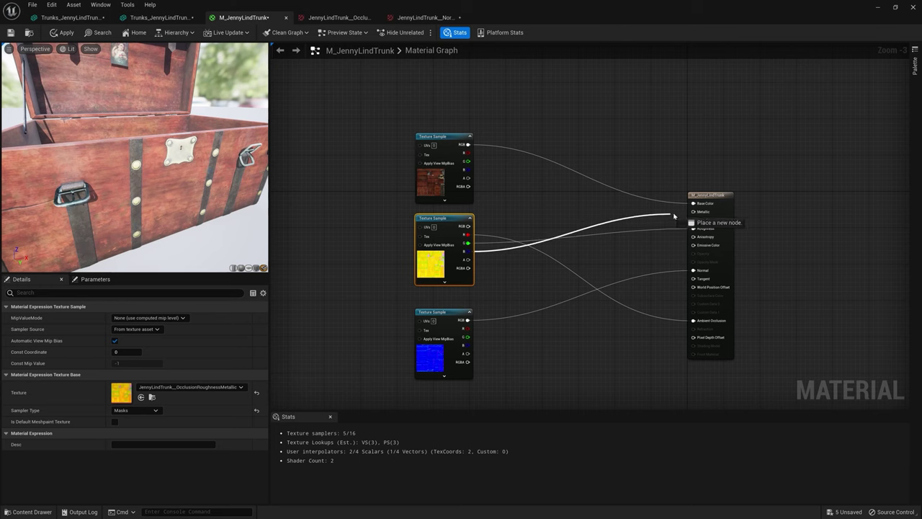
{"action": "left_click_drag", "start_coordinate": [696, 213], "coordinate": [693, 212]}
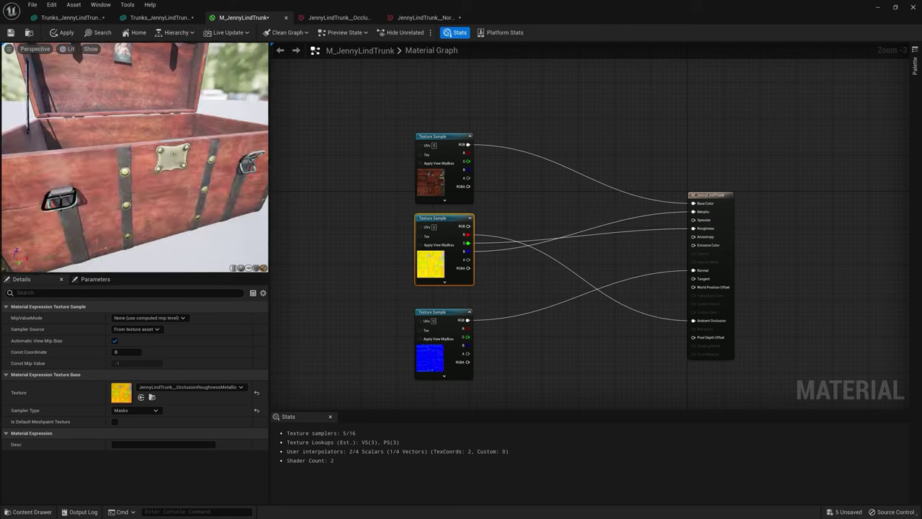
- Inspect the trunk in the preview, apply the M_JennyLindTrunk material changes and return to the level editor
{"action": "right_click_drag", "start_coordinate": [185, 205], "coordinate": [186, 227]}
{"action": "left_click_drag", "start_coordinate": [161, 193], "coordinate": [160, 192]}
{"action": "left_click", "coordinate": [65, 33]}
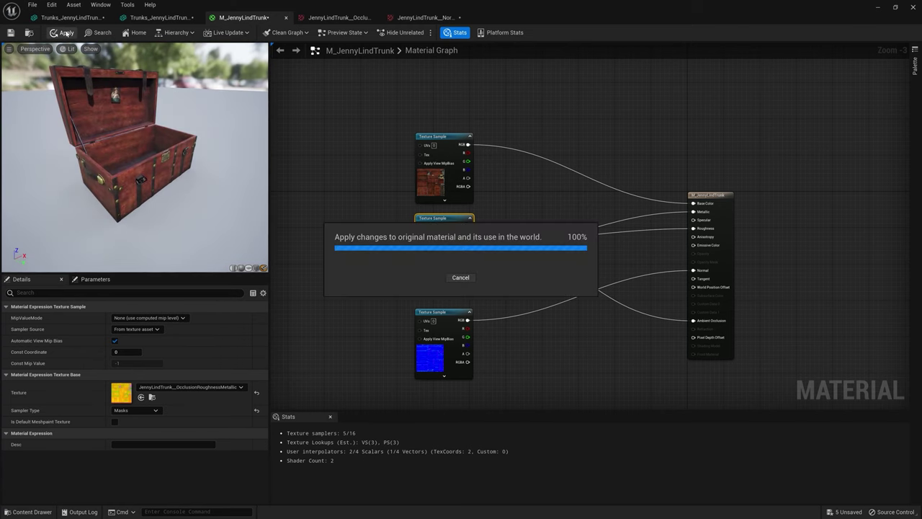
{"action": "left_click_drag", "start_coordinate": [292, 18], "coordinate": [921, 51]}
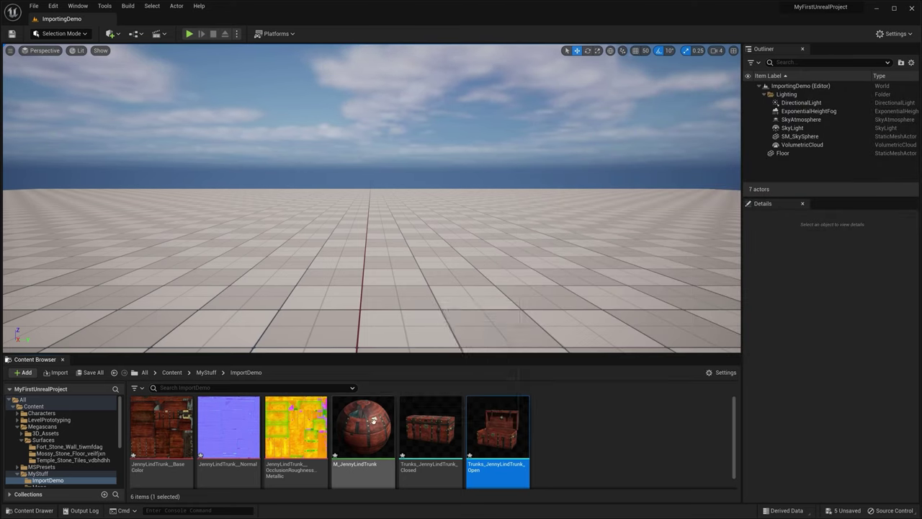
- Place the closed and open Jenny Lind trunk meshes side by side on the level's floor
{"action": "mouse_move", "coordinate": [372, 422]}
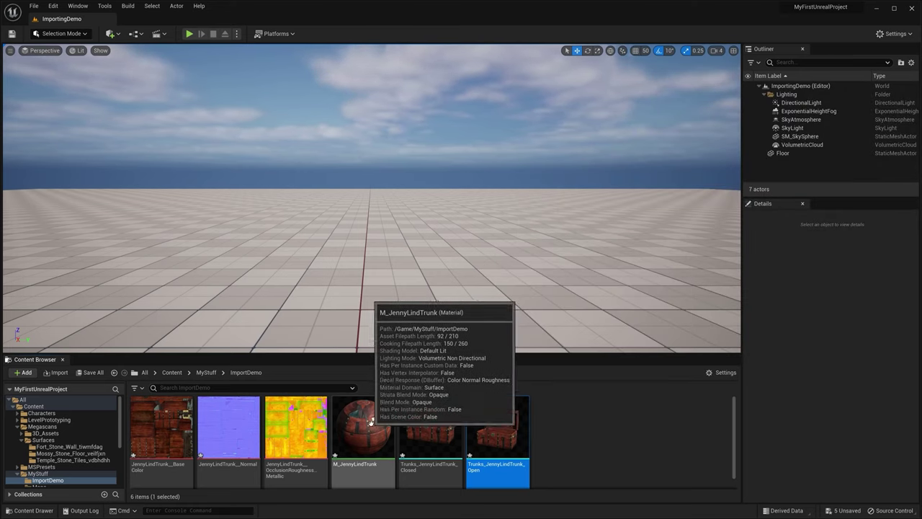
{"action": "left_click_drag", "start_coordinate": [430, 429], "coordinate": [314, 274]}
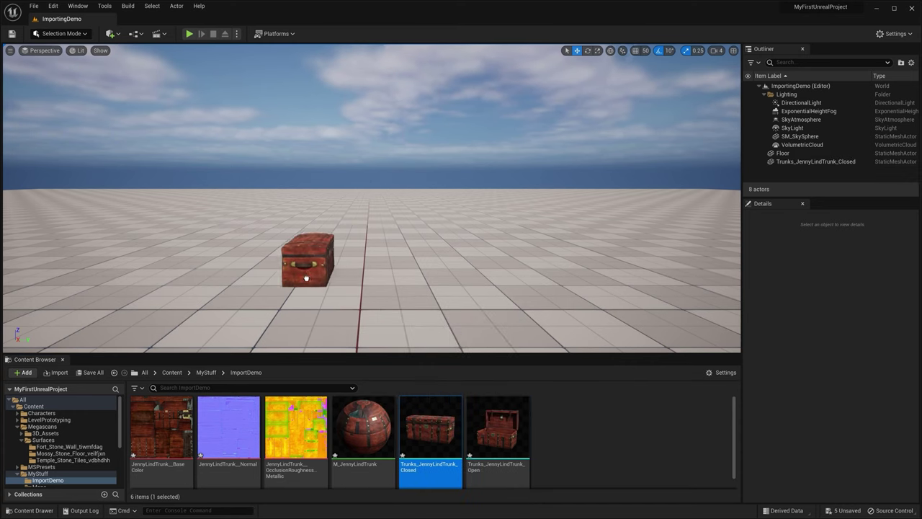
{"action": "left_click_drag", "start_coordinate": [497, 428], "coordinate": [407, 288]}
{"action": "right_click_drag", "start_coordinate": [407, 288], "coordinate": [415, 278]}
{"action": "left_click_drag", "start_coordinate": [403, 272], "coordinate": [489, 207]}
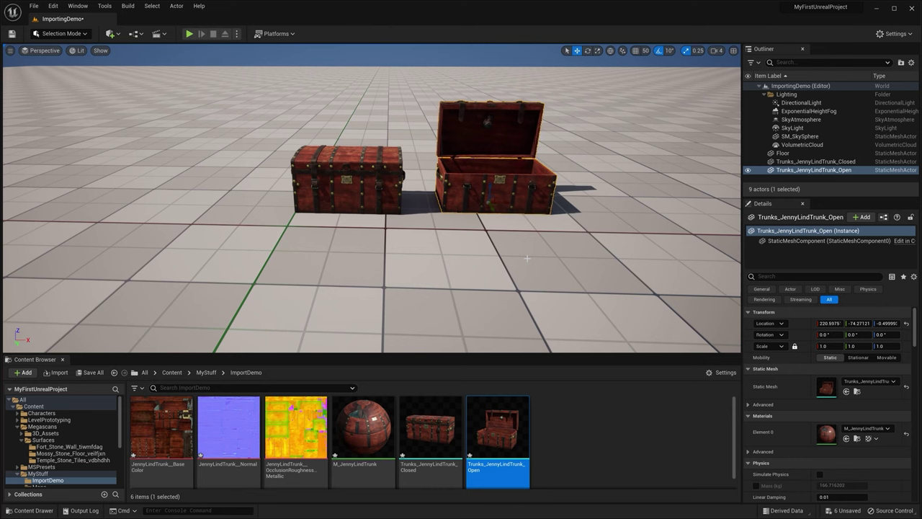
{"action": "right_click_drag", "start_coordinate": [365, 198], "coordinate": [366, 180]}
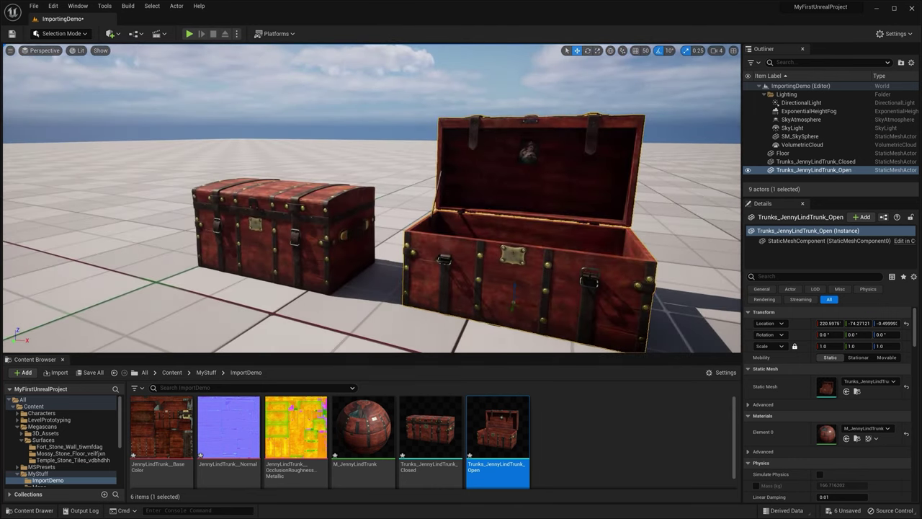
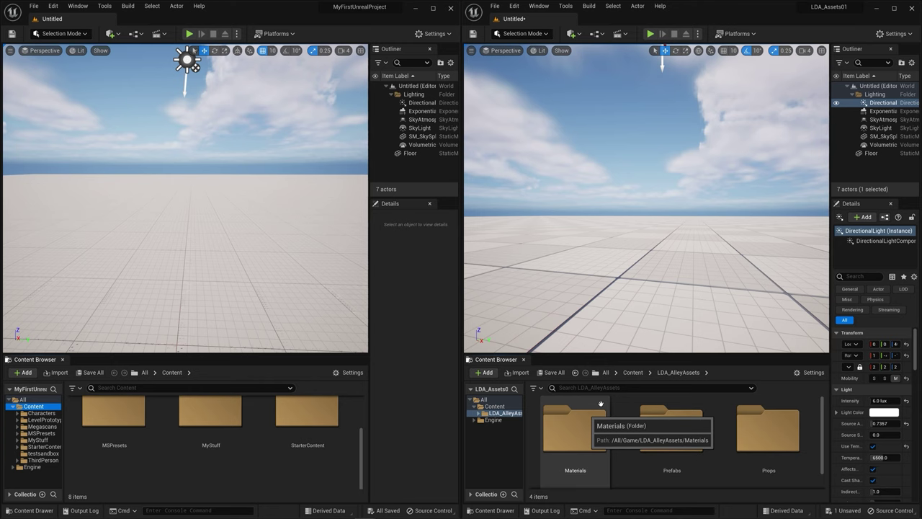
- In the LDA_Assets01 project, place BP_MagicBottle from the Prefabs folder into the level
{"action": "double_click", "coordinate": [670, 432]}
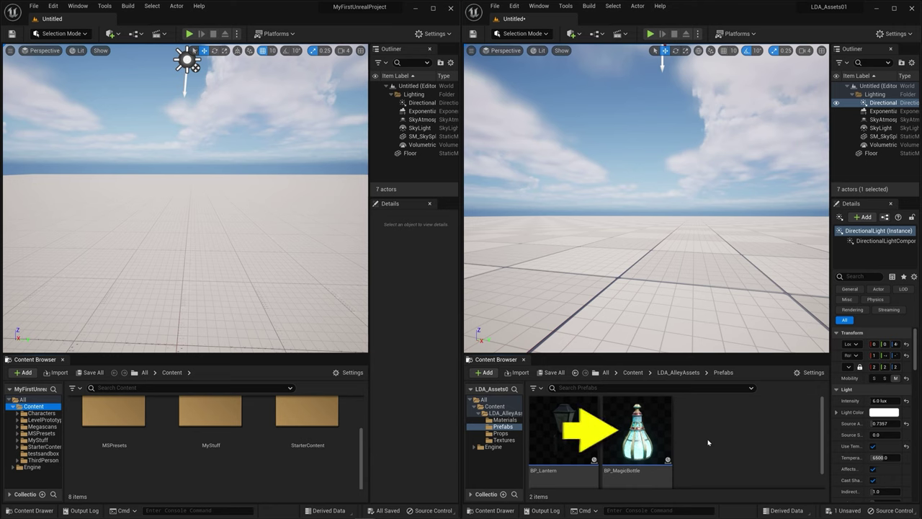
{"action": "left_click_drag", "start_coordinate": [638, 429], "coordinate": [651, 292]}
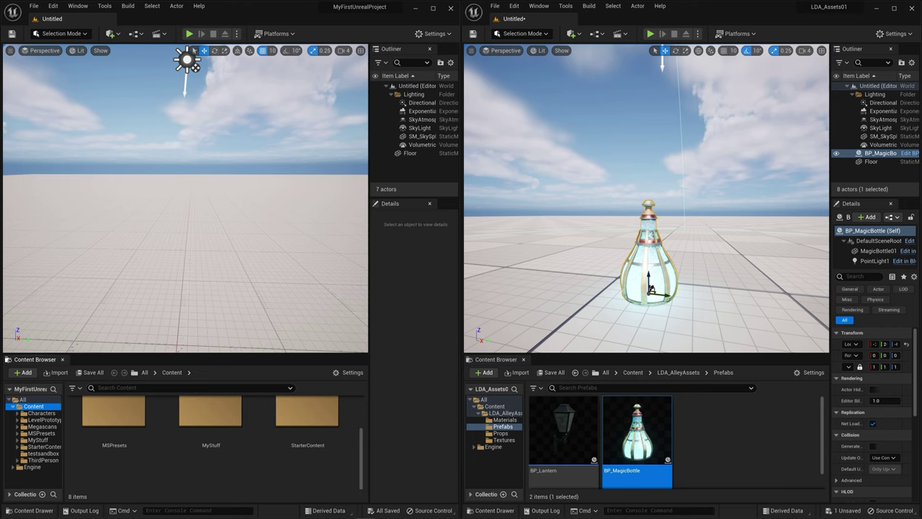
{"action": "right_click_drag", "start_coordinate": [648, 303], "coordinate": [643, 448]}
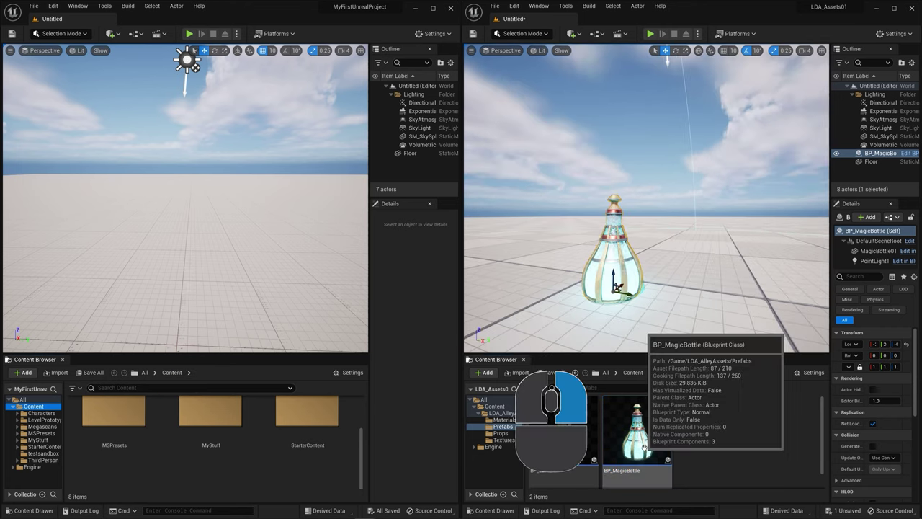
- Start migrating BP_MagicBottle with all its listed dependencies, without saving the untitled level
{"action": "right_click", "coordinate": [644, 448]}
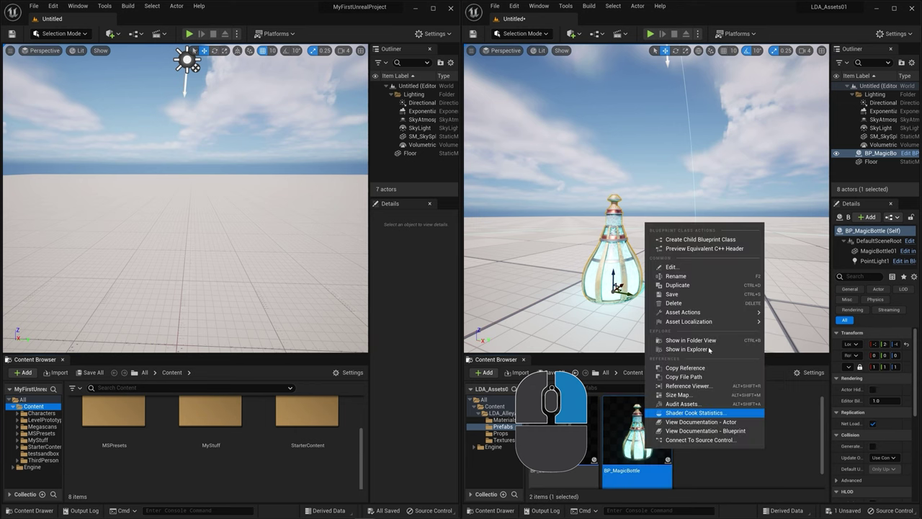
{"action": "mouse_move", "coordinate": [732, 316]}
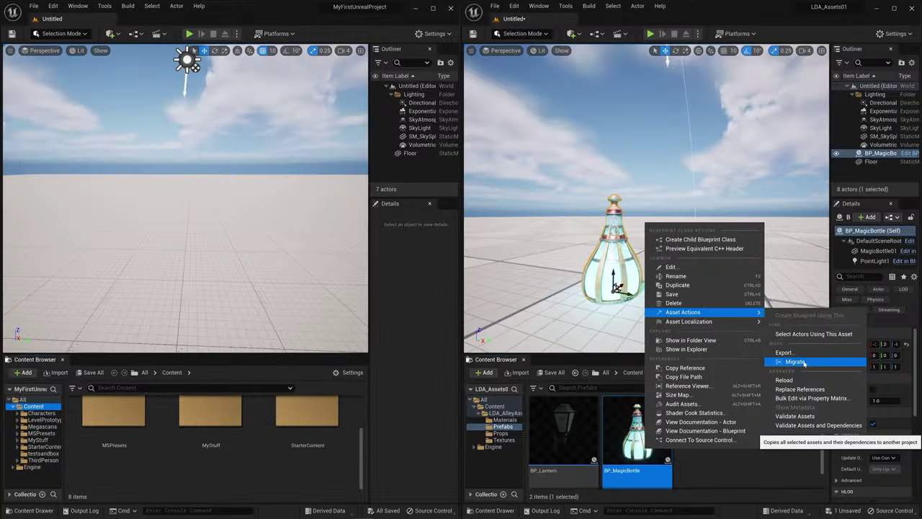
{"action": "left_click", "coordinate": [785, 288]}
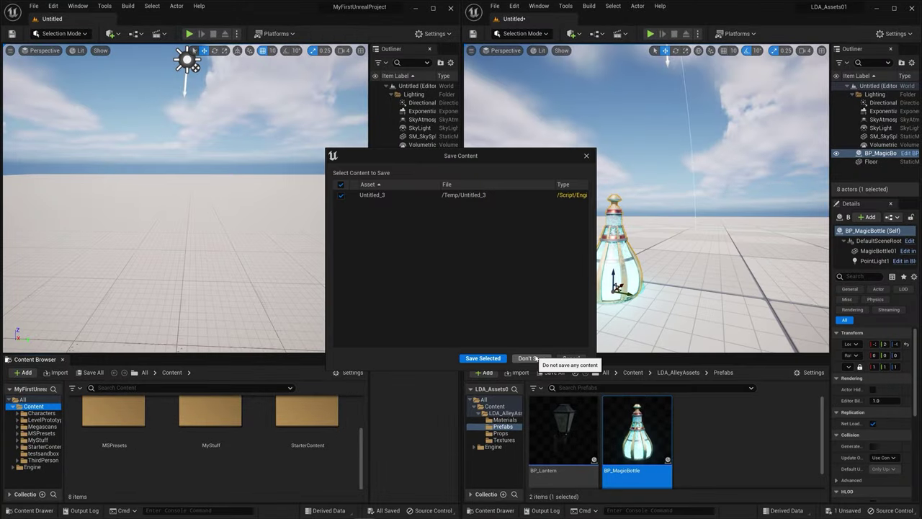
{"action": "left_click", "coordinate": [534, 358]}
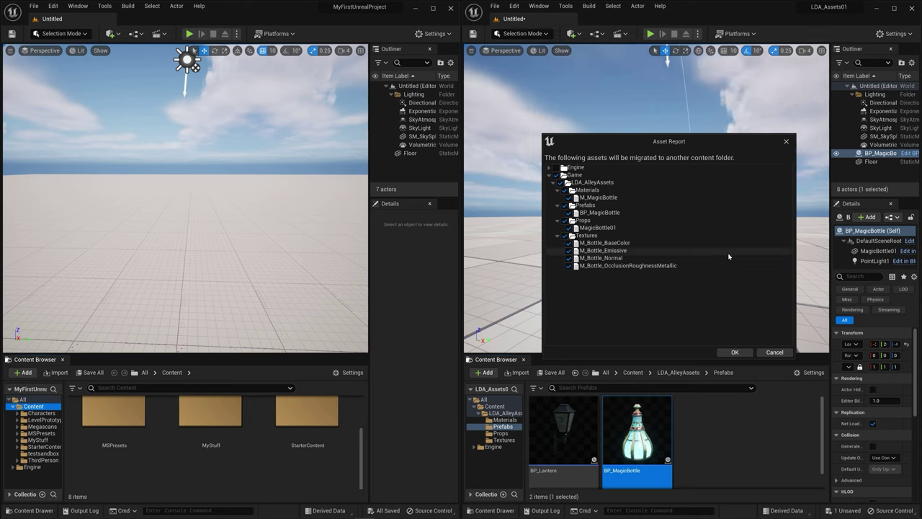
{"action": "left_click", "coordinate": [734, 352]}
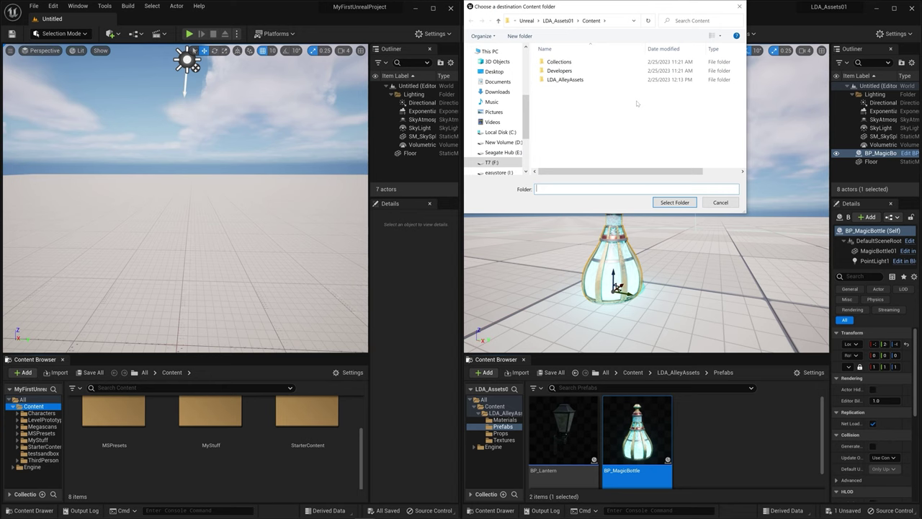
- Choose the Content folder of MyFirstUnrealProject as the migration destination
{"action": "key", "text": "alt+Up"}
{"action": "key", "text": "alt+Up"}
{"action": "double_click", "coordinate": [585, 71]}
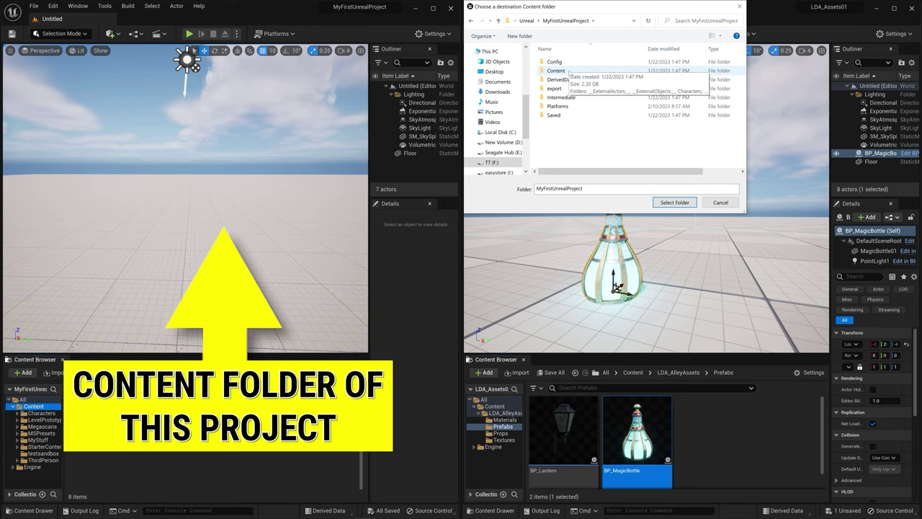
{"action": "double_click", "coordinate": [569, 71]}
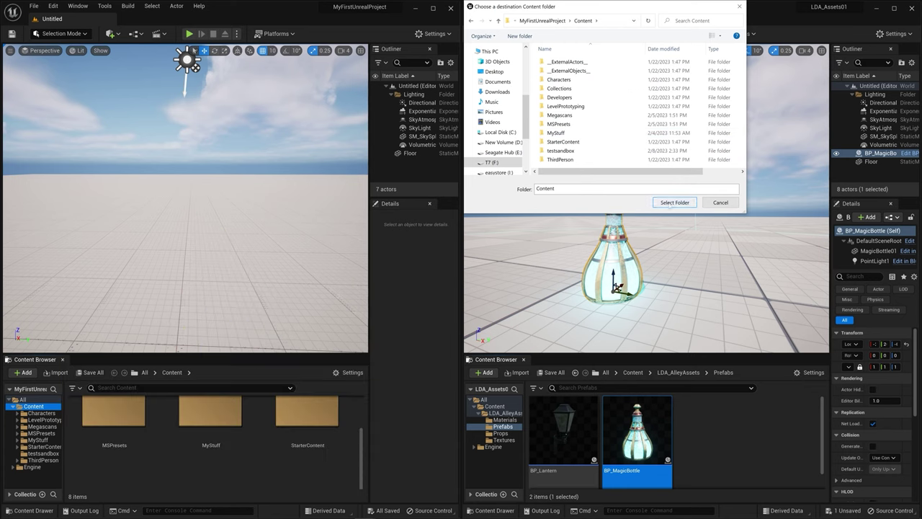
{"action": "left_click", "coordinate": [669, 204]}
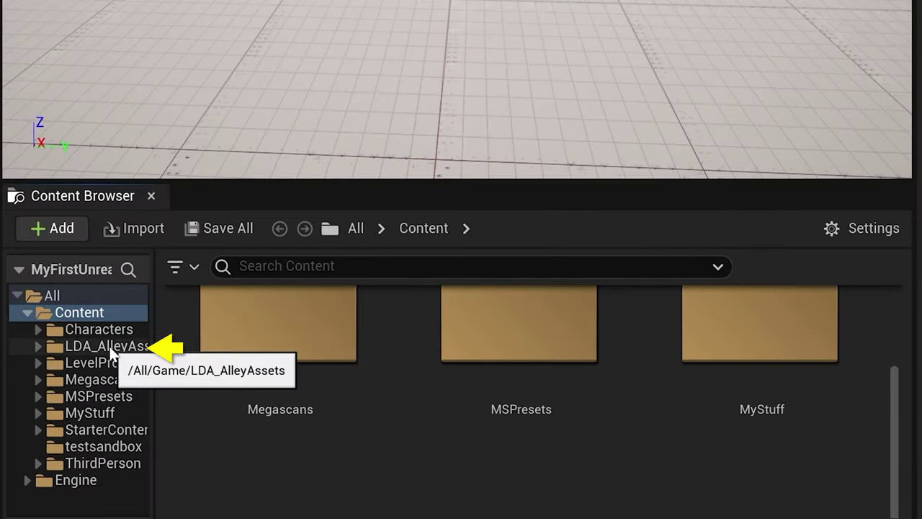
- Open the migrated LDA_AlleyAssets folder in MyFirstUnrealProject and maximize that project's window
{"action": "left_click", "coordinate": [111, 348]}
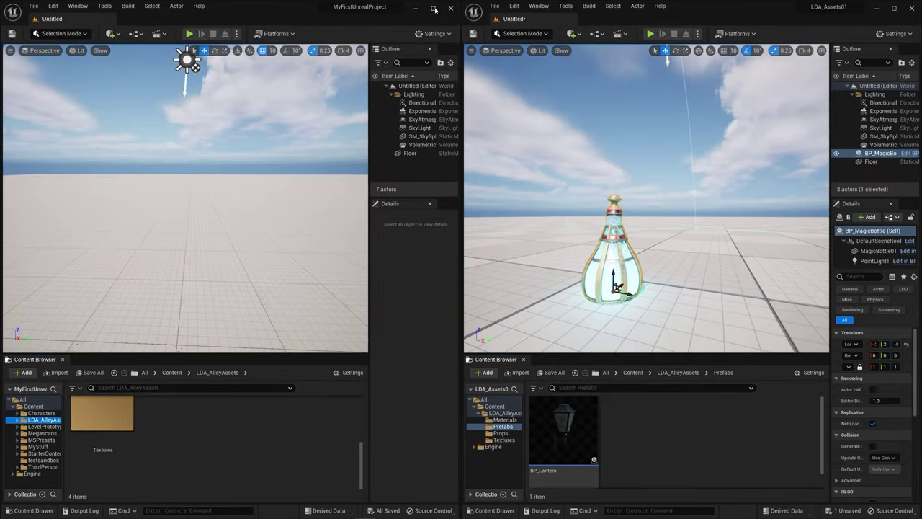
{"action": "left_click", "coordinate": [434, 9]}
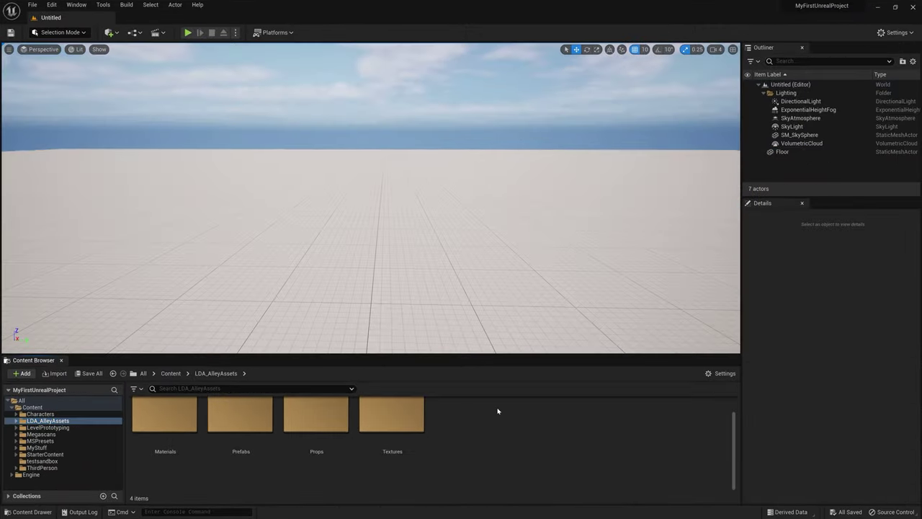
- Place the migrated BP_MagicBottle from the Prefabs folder onto the floor of the untitled level in MyFirstUnrealProject
{"action": "left_click", "coordinate": [242, 449]}
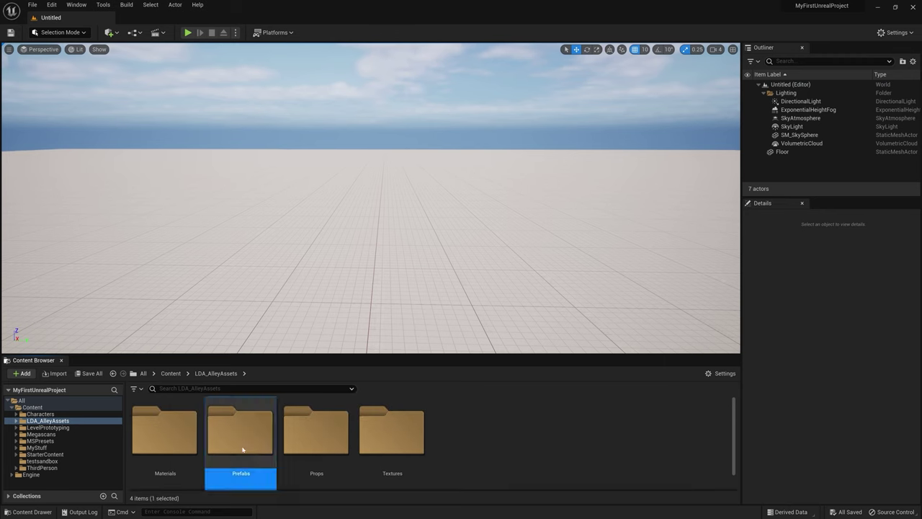
{"action": "double_click", "coordinate": [242, 449]}
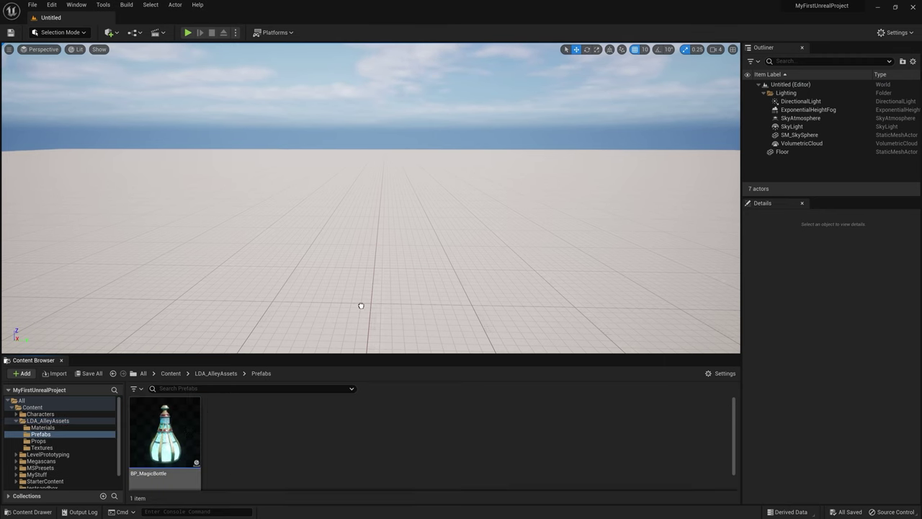
{"action": "left_click_drag", "start_coordinate": [361, 305], "coordinate": [369, 300]}
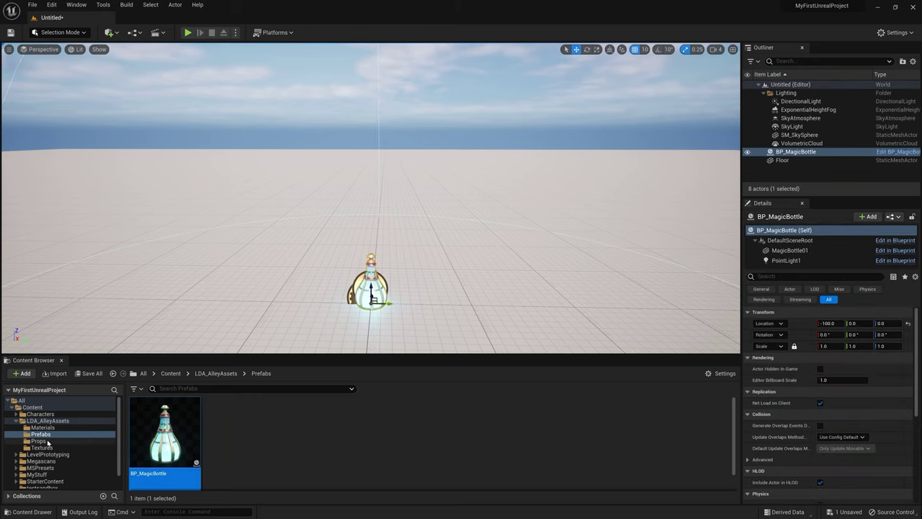
- Check the migrated assets in the Props, Materials and Textures folders, and return to the LDA_AlleyAssets folder
{"action": "left_click", "coordinate": [87, 440]}
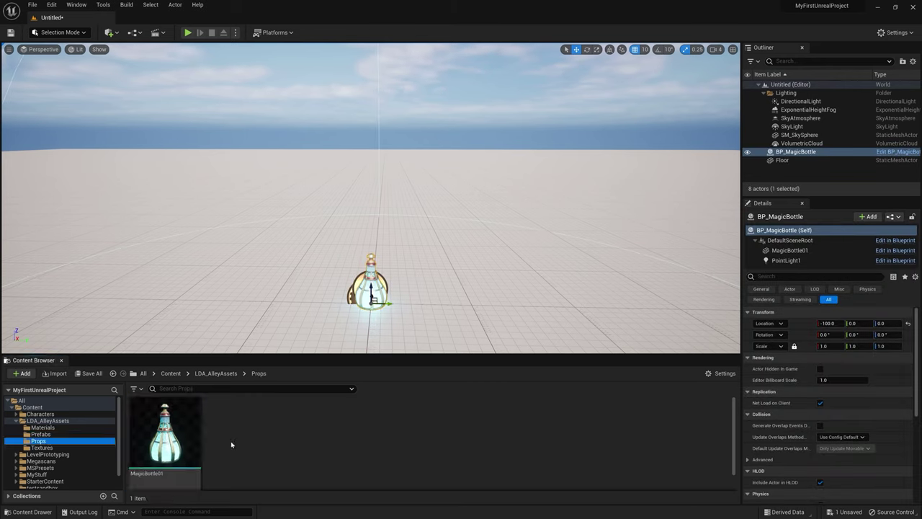
{"action": "left_click", "coordinate": [45, 427]}
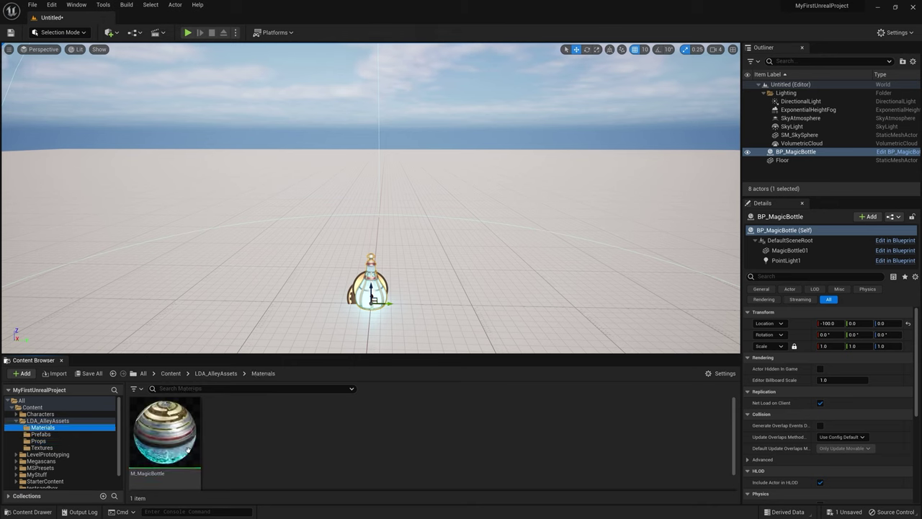
{"action": "key", "text": "Down"}
{"action": "key", "text": "Down"}
{"action": "key", "text": "Down"}
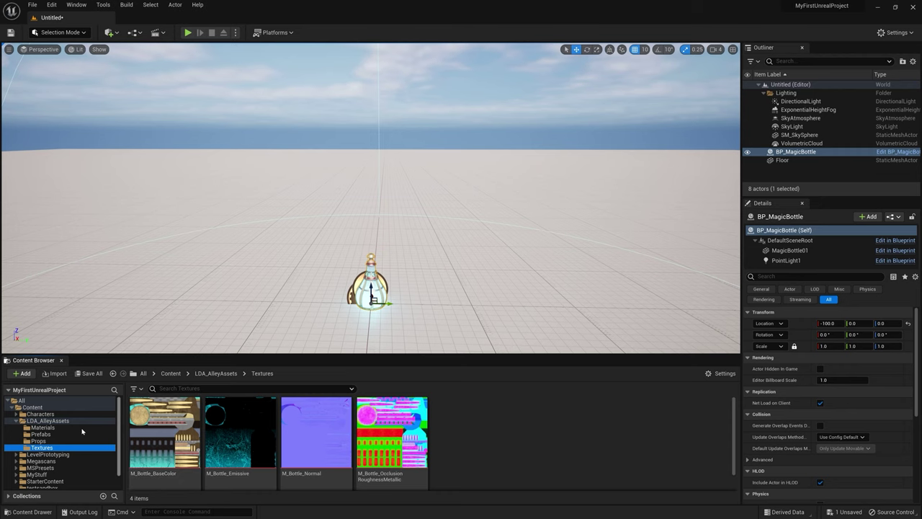
{"action": "left_click", "coordinate": [49, 420]}
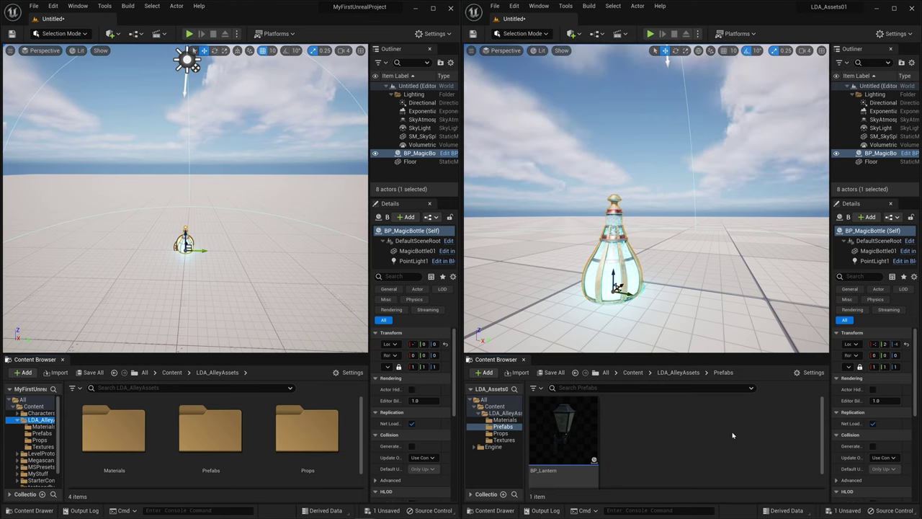
- In the LDA_Assets01 project, look through the meshes in the LDA_AlleyAssets Props folder
{"action": "left_click", "coordinate": [506, 413]}
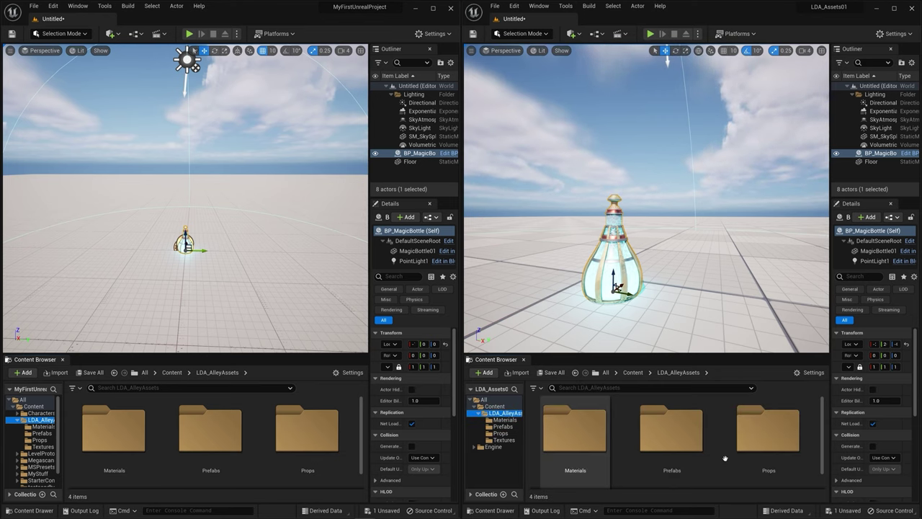
{"action": "double_click", "coordinate": [769, 443]}
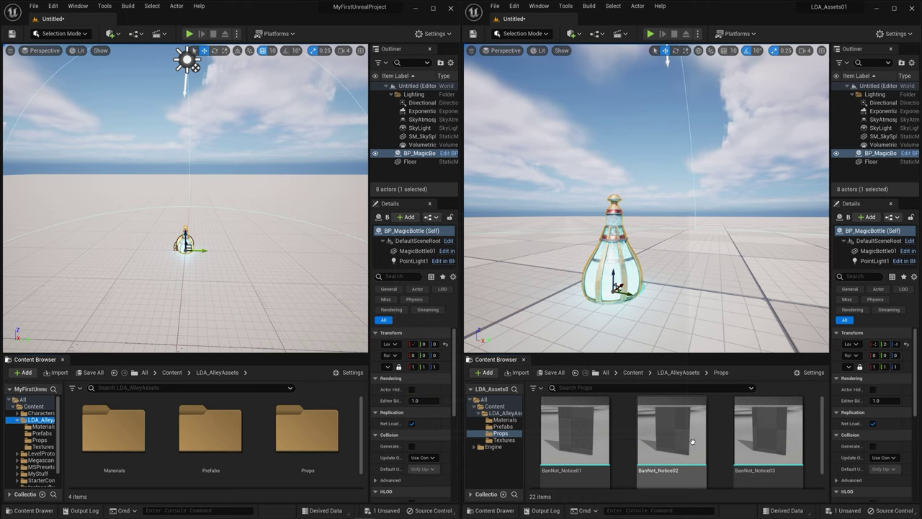
{"action": "mouse_move", "coordinate": [793, 441]}
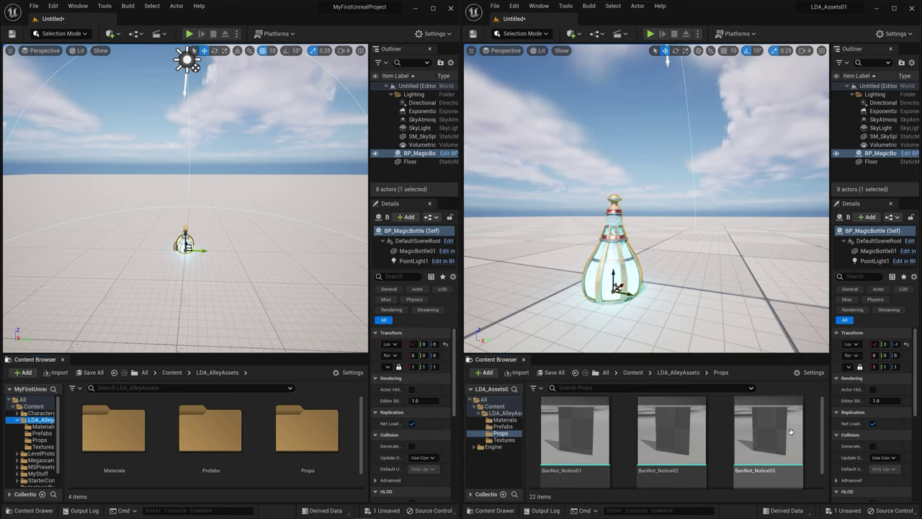
{"action": "scroll", "coordinate": [793, 440], "scroll_direction": "down", "scroll_amount": 5}
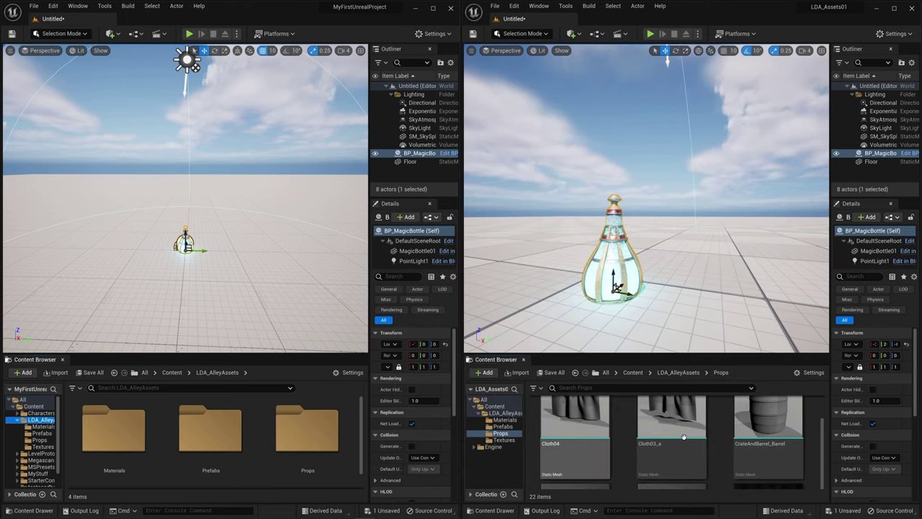
{"action": "mouse_move", "coordinate": [773, 420]}
{"action": "scroll", "coordinate": [773, 419], "scroll_direction": "down", "scroll_amount": 2}
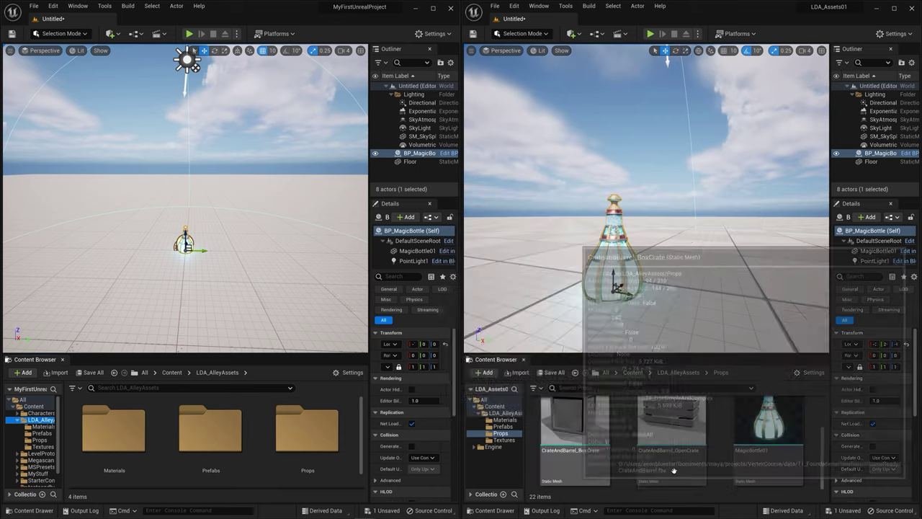
{"action": "mouse_move", "coordinate": [678, 482]}
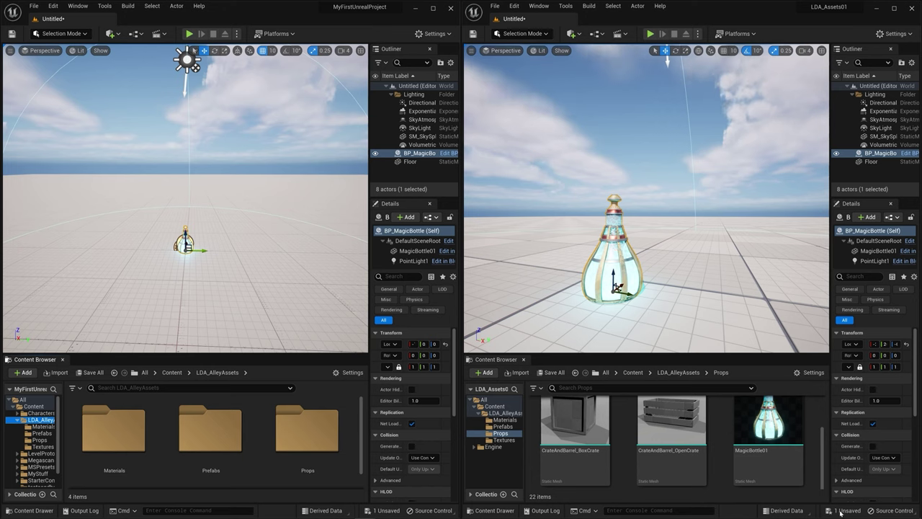
{"action": "scroll", "coordinate": [670, 461], "scroll_direction": "up", "scroll_amount": 1}
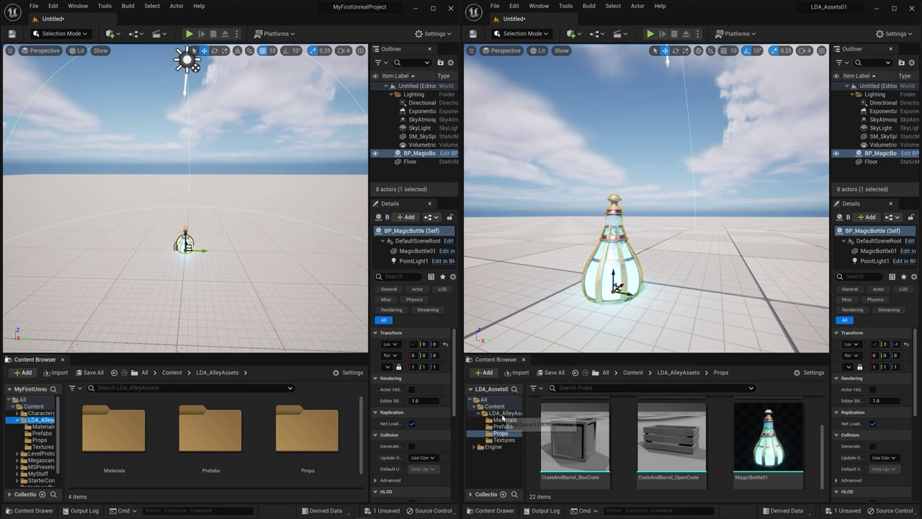
- Migrate the whole LDA_AlleyAssets folder into MyFirstUnrealProject's Content folder with all listed assets, without saving the level or overwriting any existing assets
{"action": "left_click", "coordinate": [494, 406]}
{"action": "right_click", "coordinate": [577, 431]}
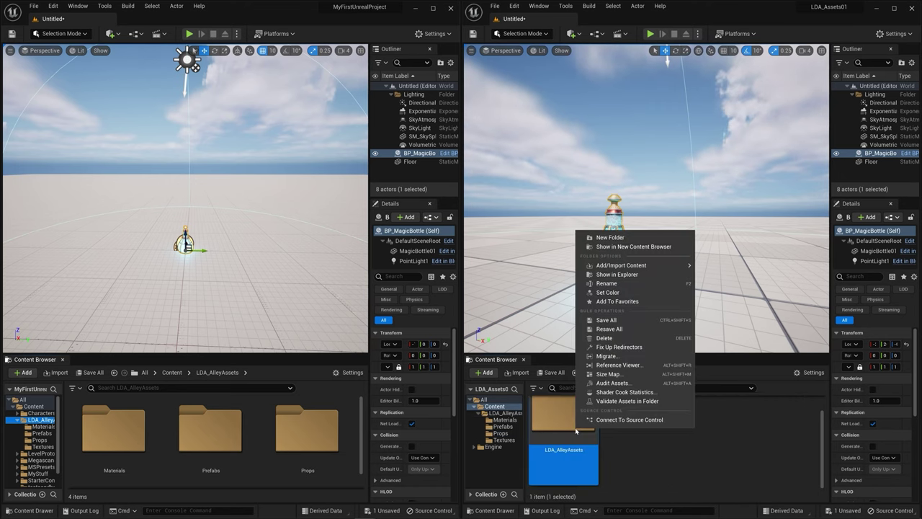
{"action": "left_click", "coordinate": [654, 357]}
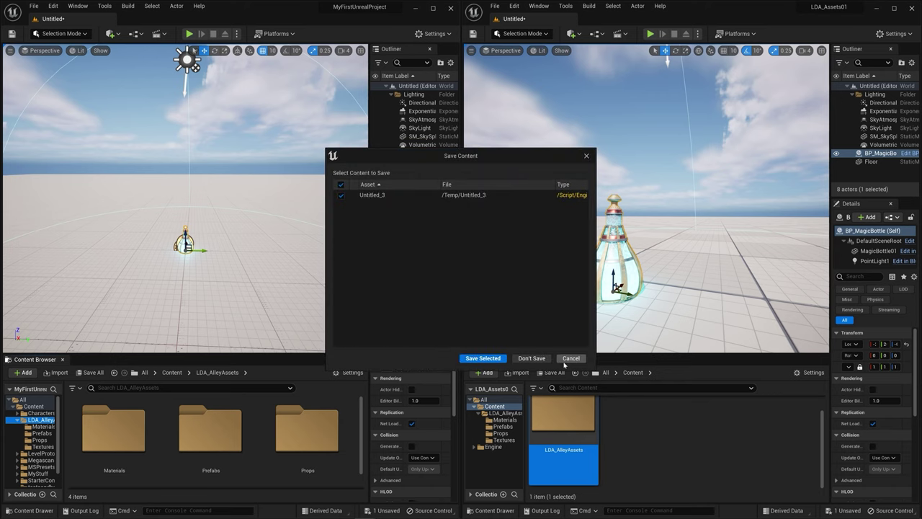
{"action": "left_click", "coordinate": [567, 359]}
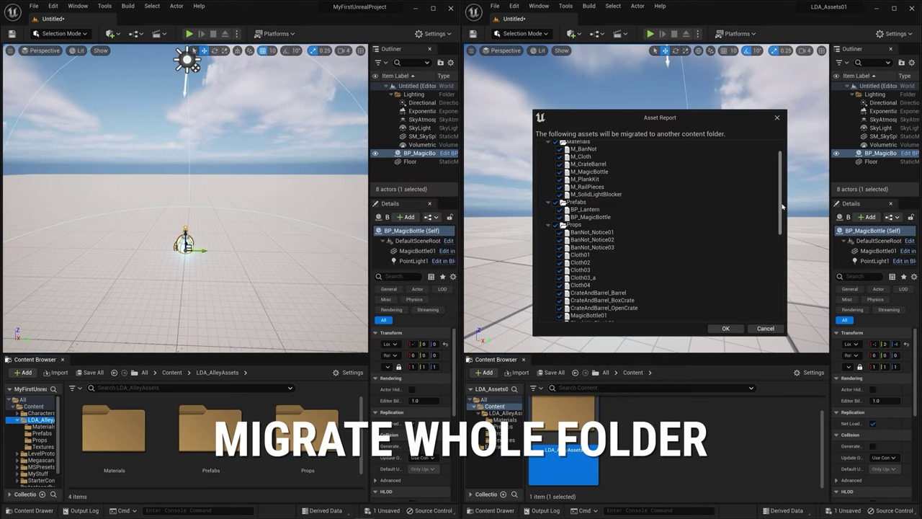
{"action": "scroll", "coordinate": [783, 207], "scroll_direction": "down", "scroll_amount": 3}
{"action": "scroll", "coordinate": [783, 207], "scroll_direction": "up", "scroll_amount": 5}
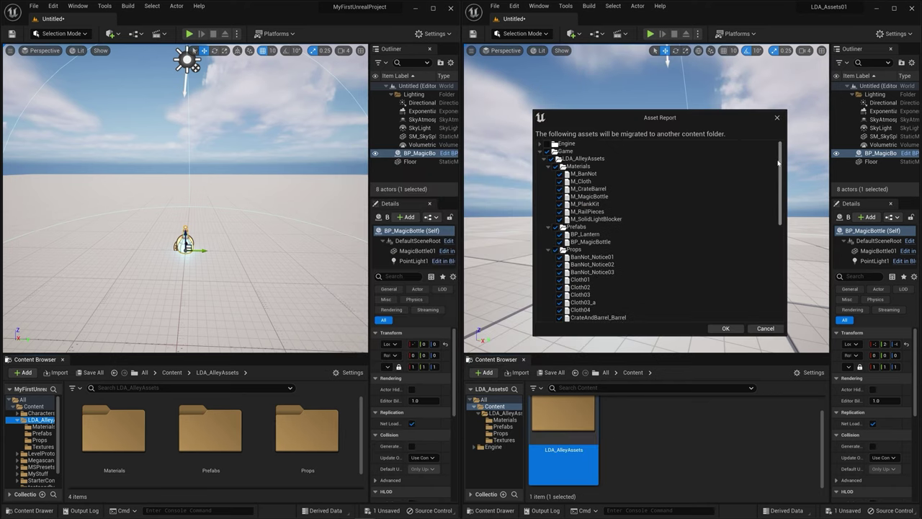
{"action": "left_click", "coordinate": [724, 329]}
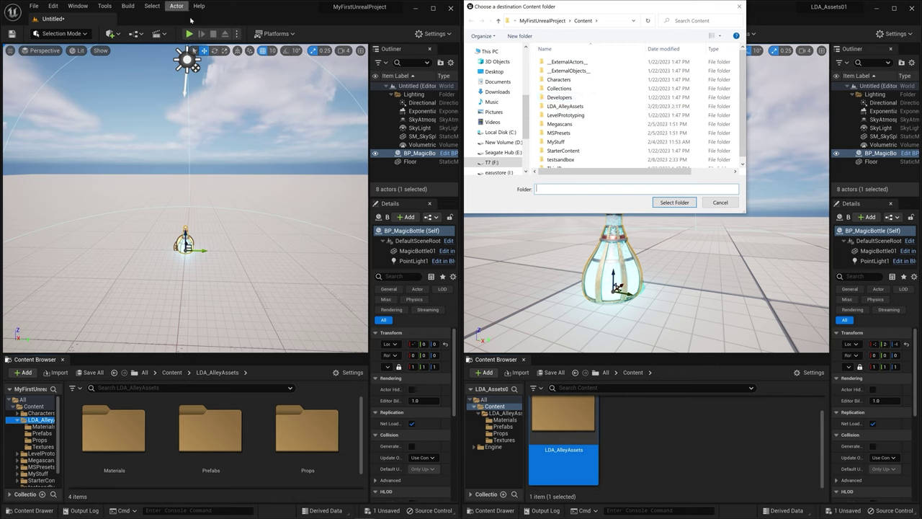
{"action": "left_click", "coordinate": [675, 202]}
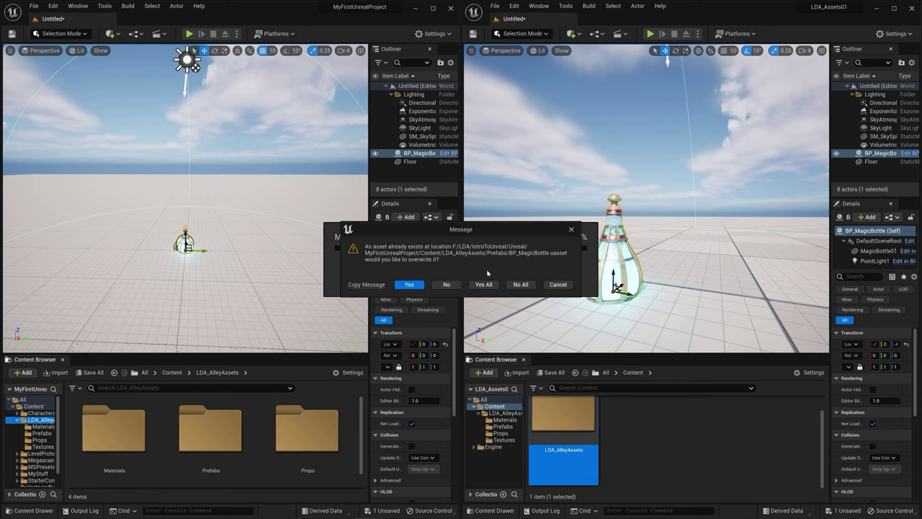
{"action": "left_click", "coordinate": [522, 285]}
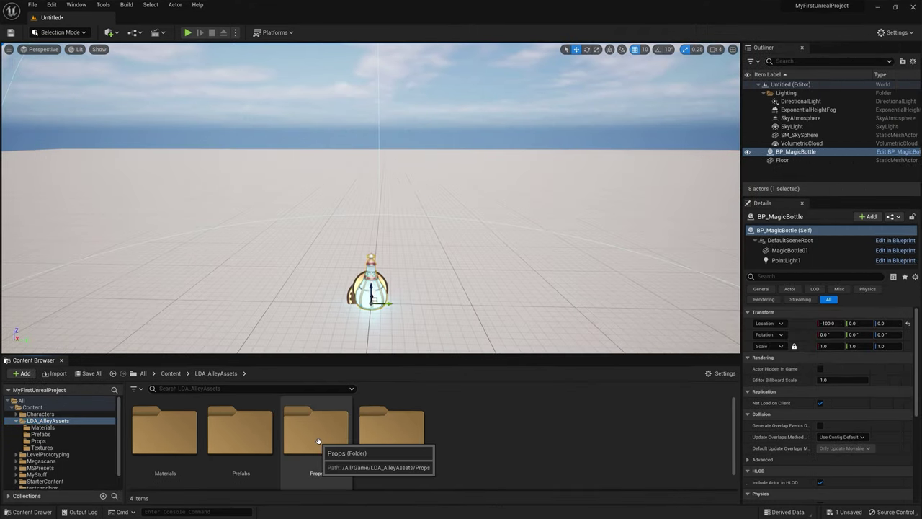
- In MyFirstUnrealProject, look through the migrated meshes in the LDA_AlleyAssets Props folder
{"action": "double_click", "coordinate": [319, 441]}
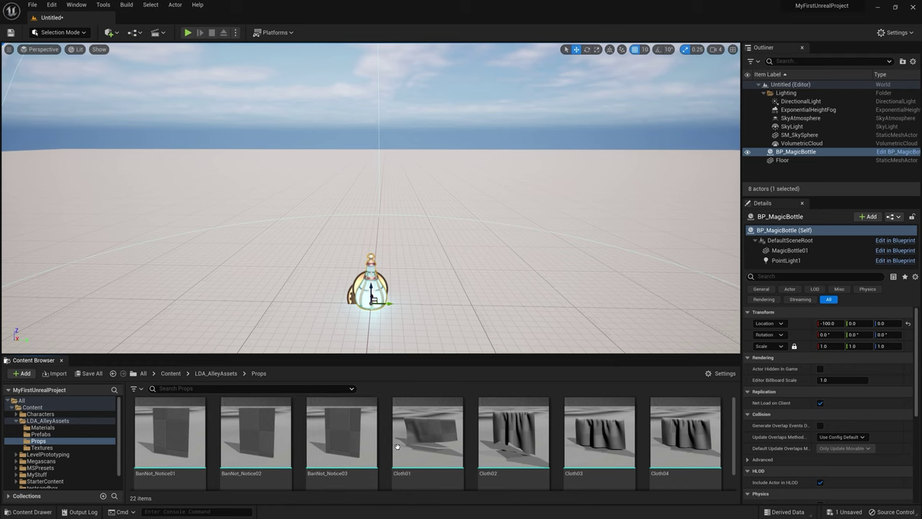
{"action": "scroll", "coordinate": [397, 447], "scroll_direction": "down", "scroll_amount": 2}
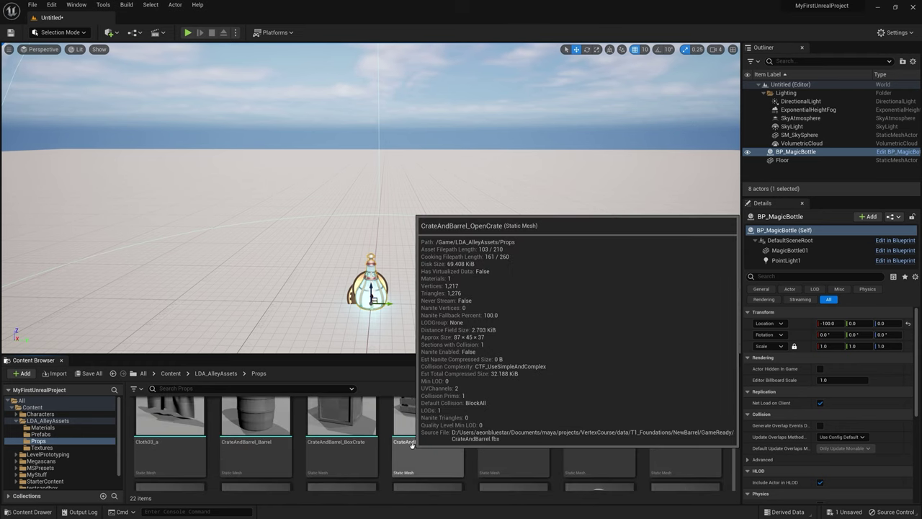
{"action": "scroll", "coordinate": [416, 453], "scroll_direction": "down", "scroll_amount": 3}
{"action": "scroll", "coordinate": [420, 465], "scroll_direction": "up", "scroll_amount": 1}
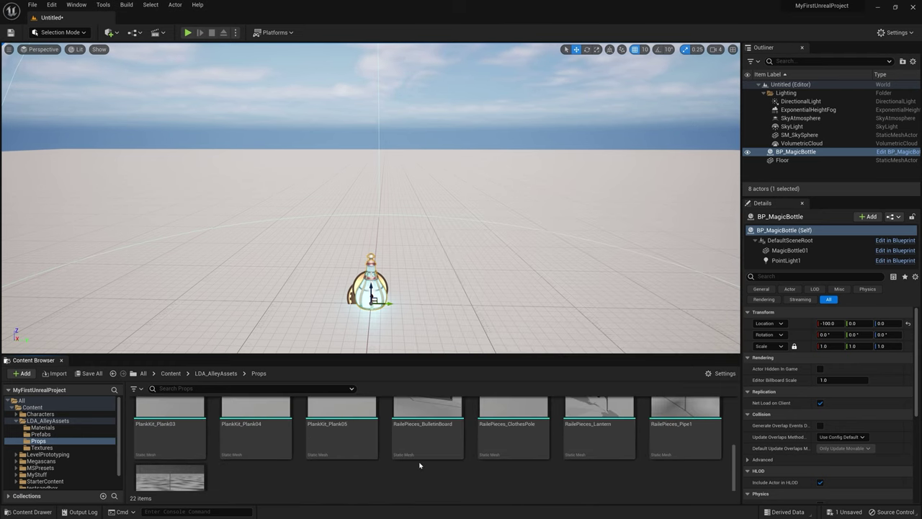
{"action": "scroll", "coordinate": [416, 460], "scroll_direction": "up", "scroll_amount": 3}
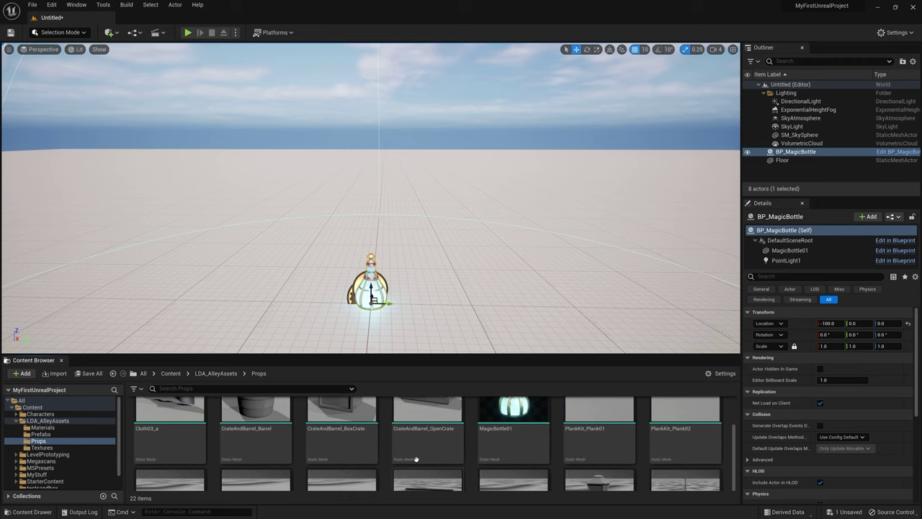
{"action": "scroll", "coordinate": [416, 459], "scroll_direction": "up", "scroll_amount": 3}
- Place BP_Lantern from the Prefabs folder beside the magic bottle at about -80, 90, 0 and test switching its Light On option on and off
{"action": "left_click", "coordinate": [42, 433]}
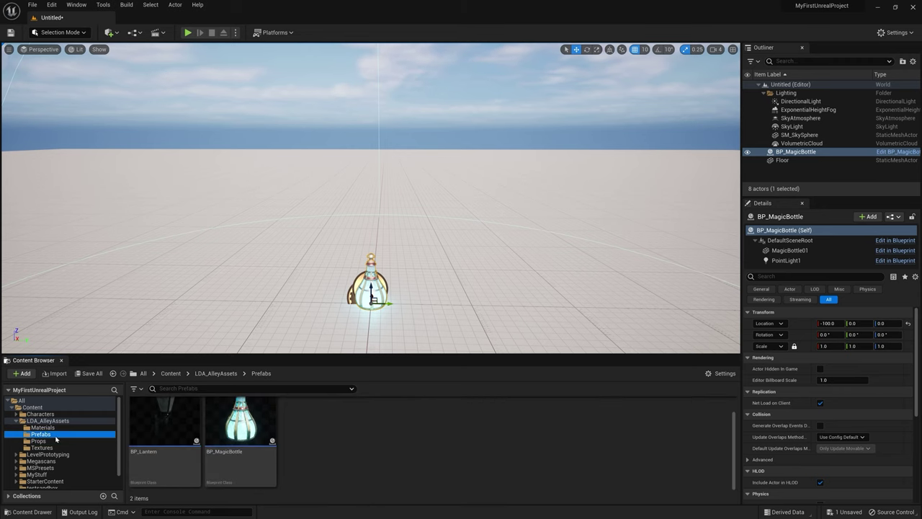
{"action": "left_click_drag", "start_coordinate": [165, 425], "coordinate": [454, 294]}
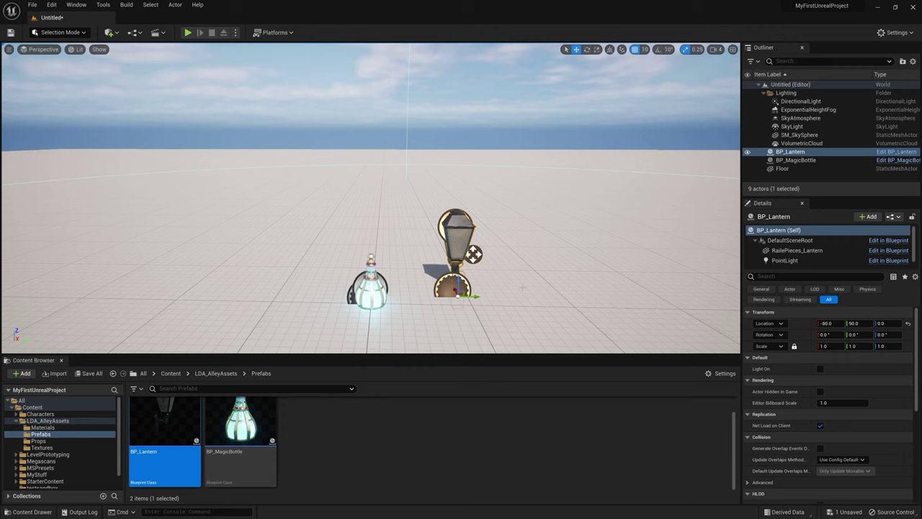
{"action": "right_click_drag", "start_coordinate": [522, 287], "coordinate": [497, 317]}
{"action": "left_click_drag", "start_coordinate": [497, 317], "coordinate": [516, 255]}
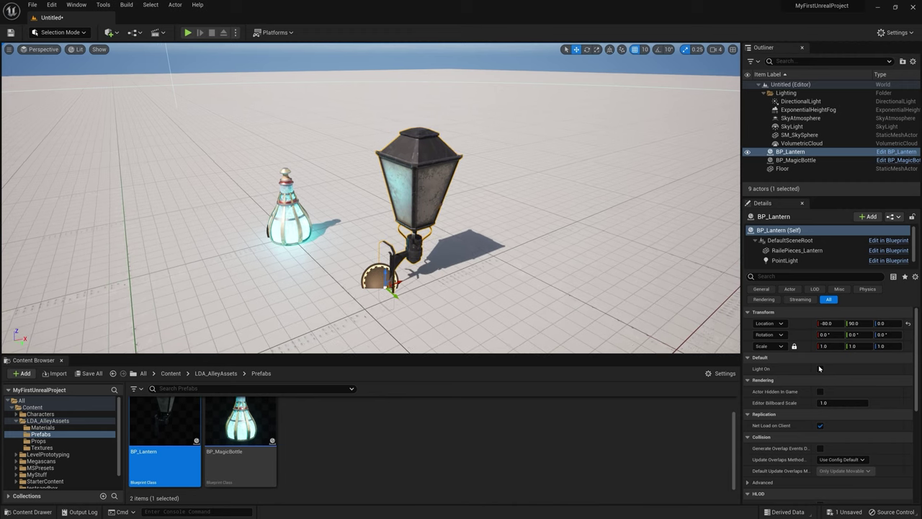
{"action": "left_click", "coordinate": [820, 368]}
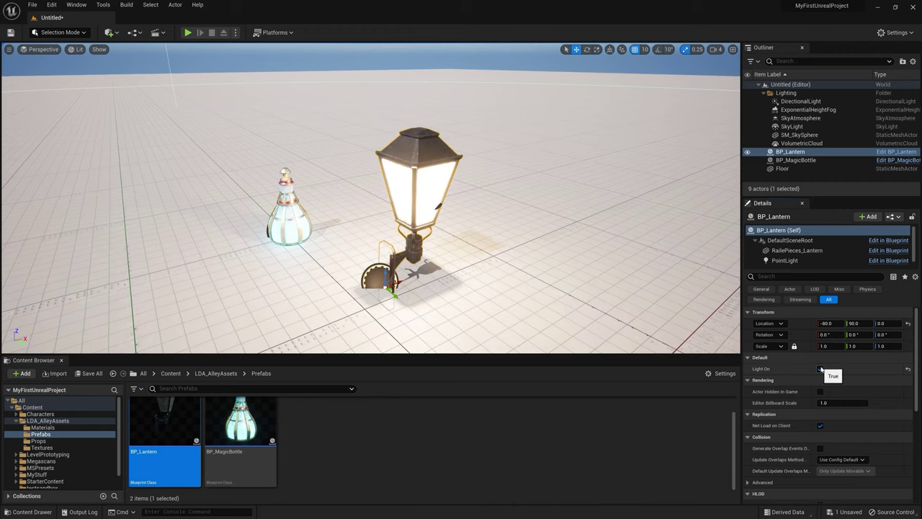
{"action": "left_click", "coordinate": [820, 368]}
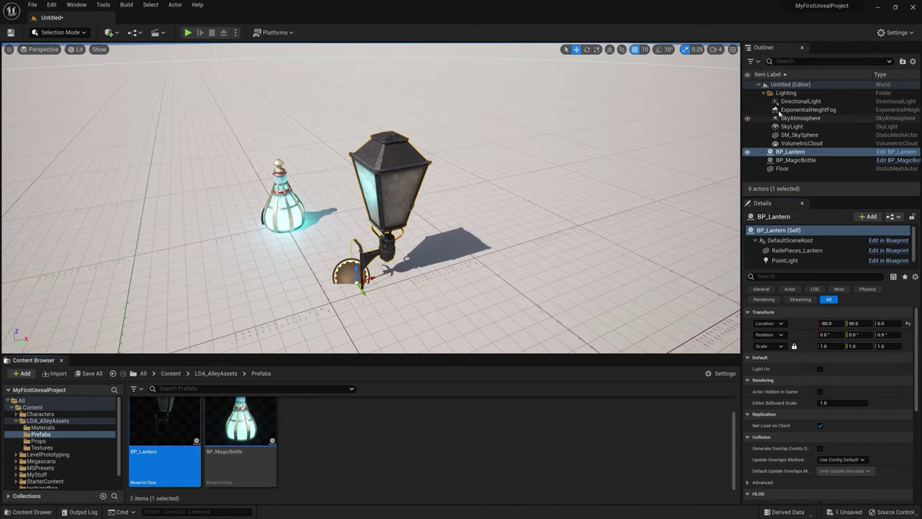
- Disable Affects World on the DirectionalLight and enable Light On for BP_Lantern
{"action": "left_click", "coordinate": [798, 102]}
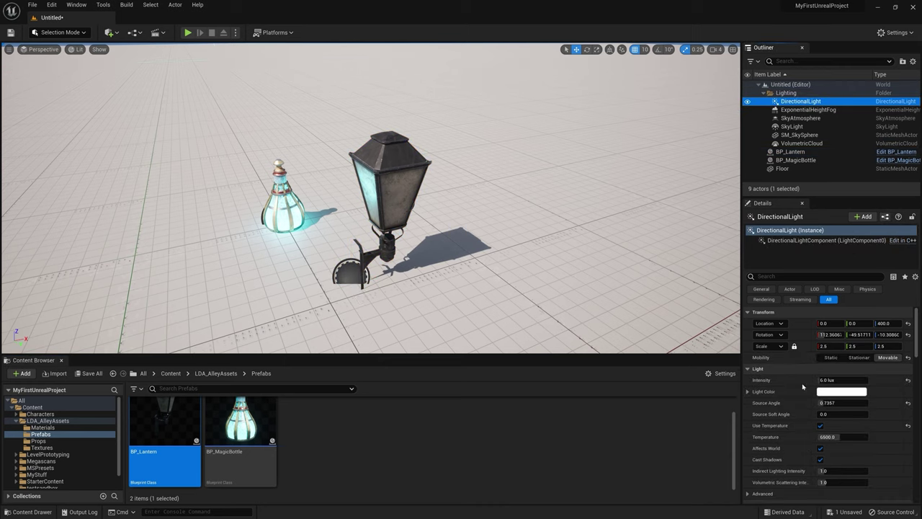
{"action": "left_click", "coordinate": [819, 448]}
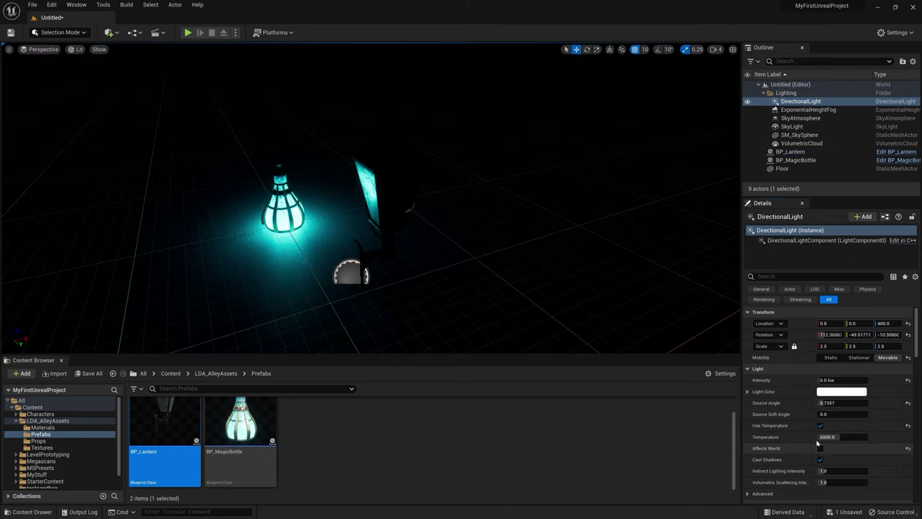
{"action": "left_click", "coordinate": [791, 152]}
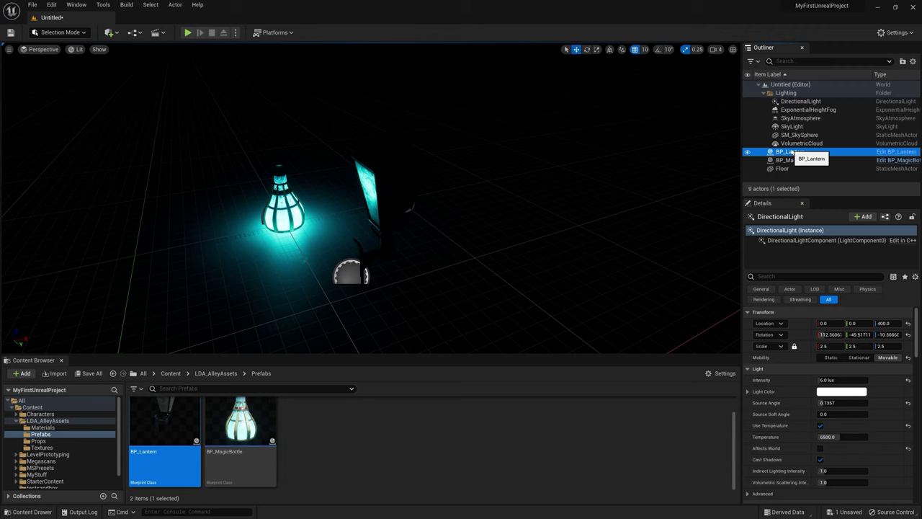
{"action": "left_click", "coordinate": [820, 369]}
{"action": "left_click", "coordinate": [820, 368]}
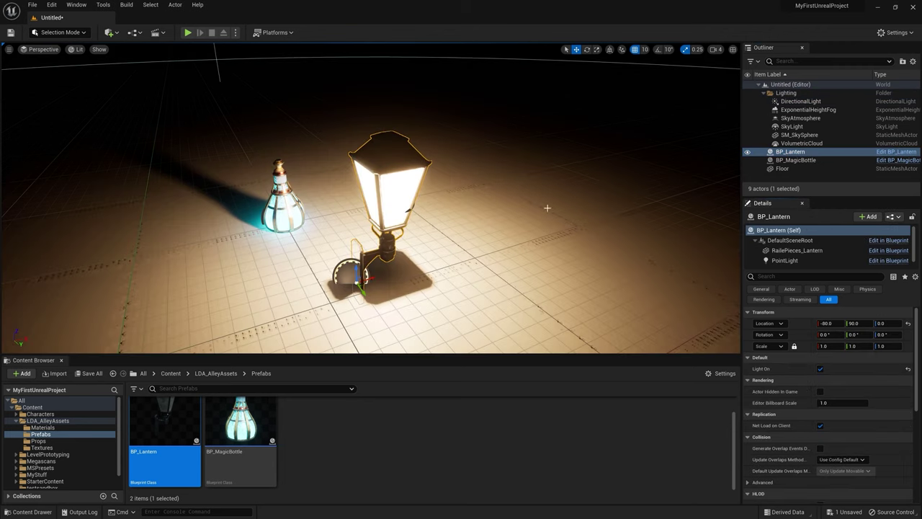
{"action": "right_click_drag", "start_coordinate": [504, 184], "coordinate": [479, 135]}
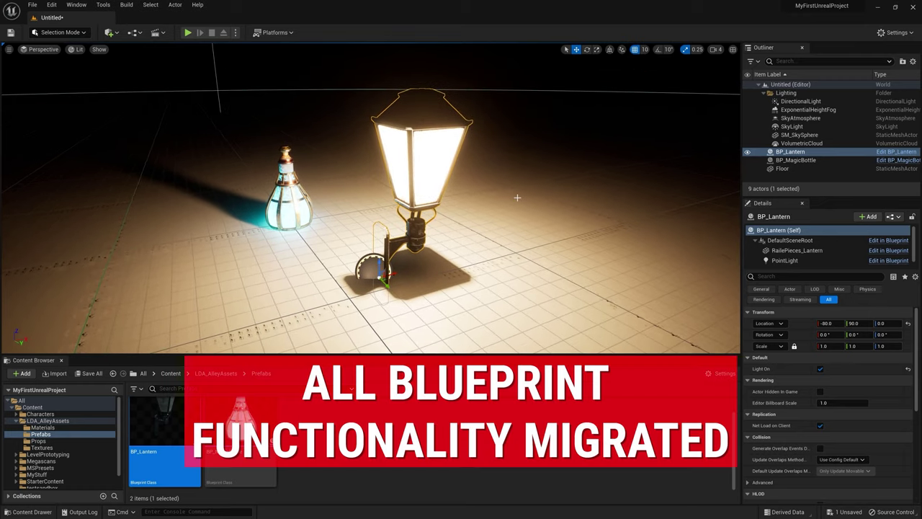